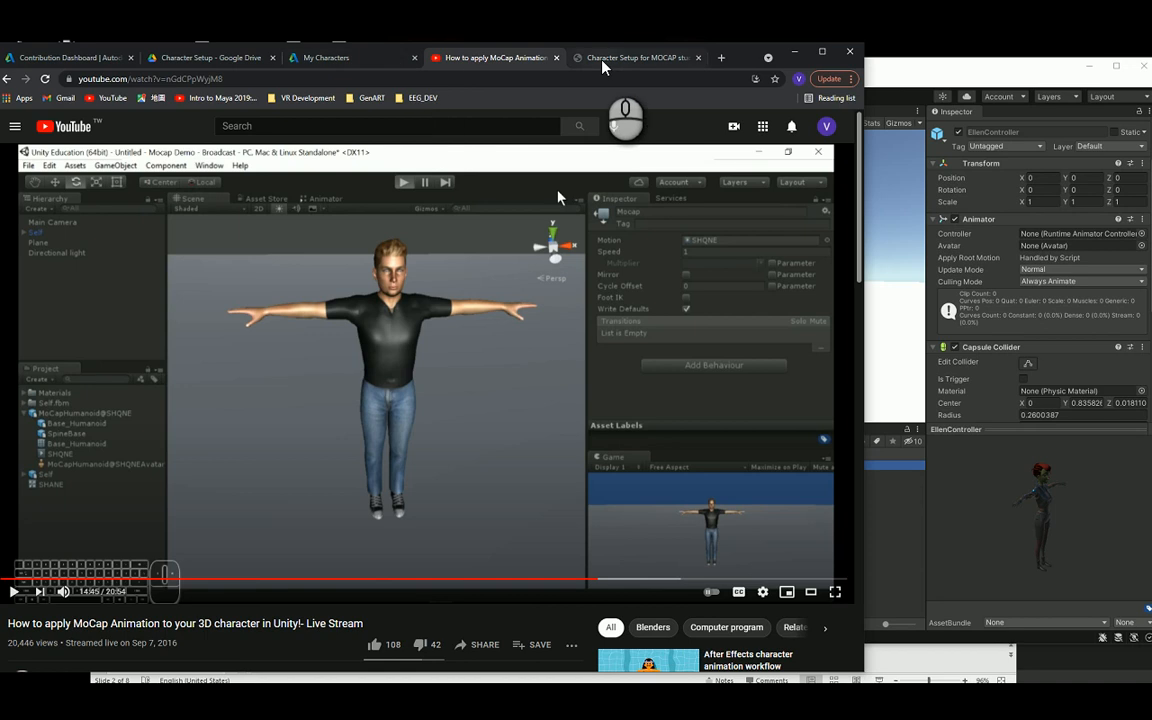
Step: Look at the generated characters in Autodesk Character Generator and seek the MoCap animation video on YouTube to 6:05
click(318, 60)
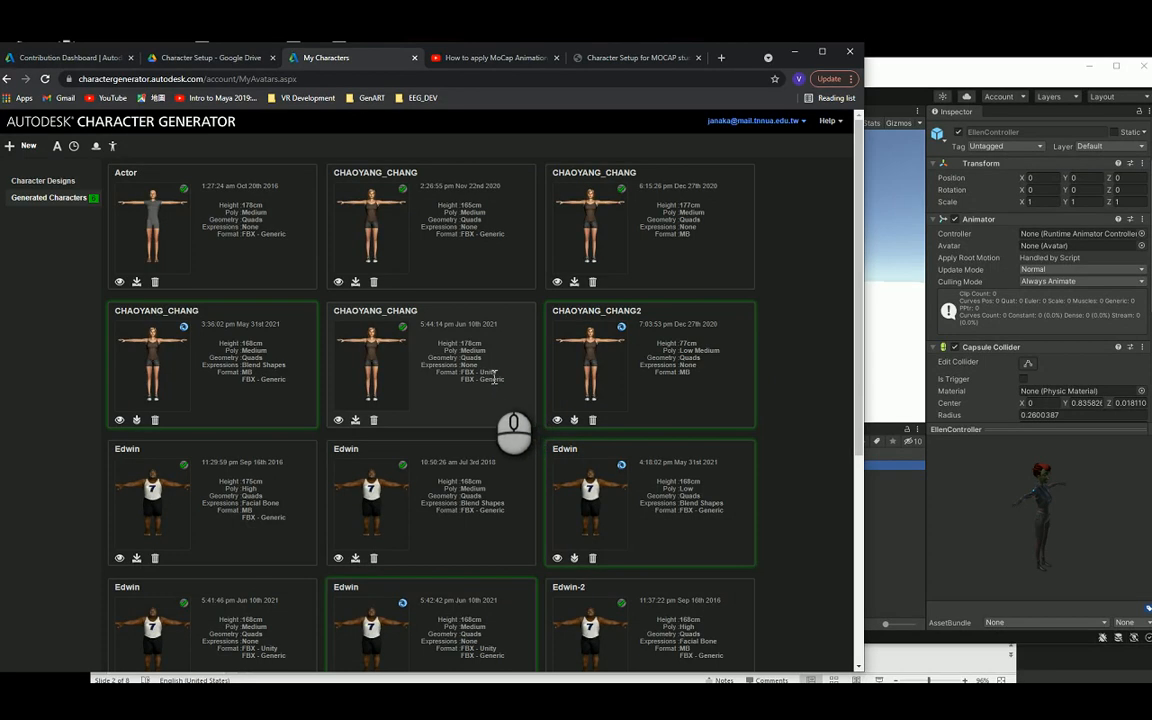
click(477, 57)
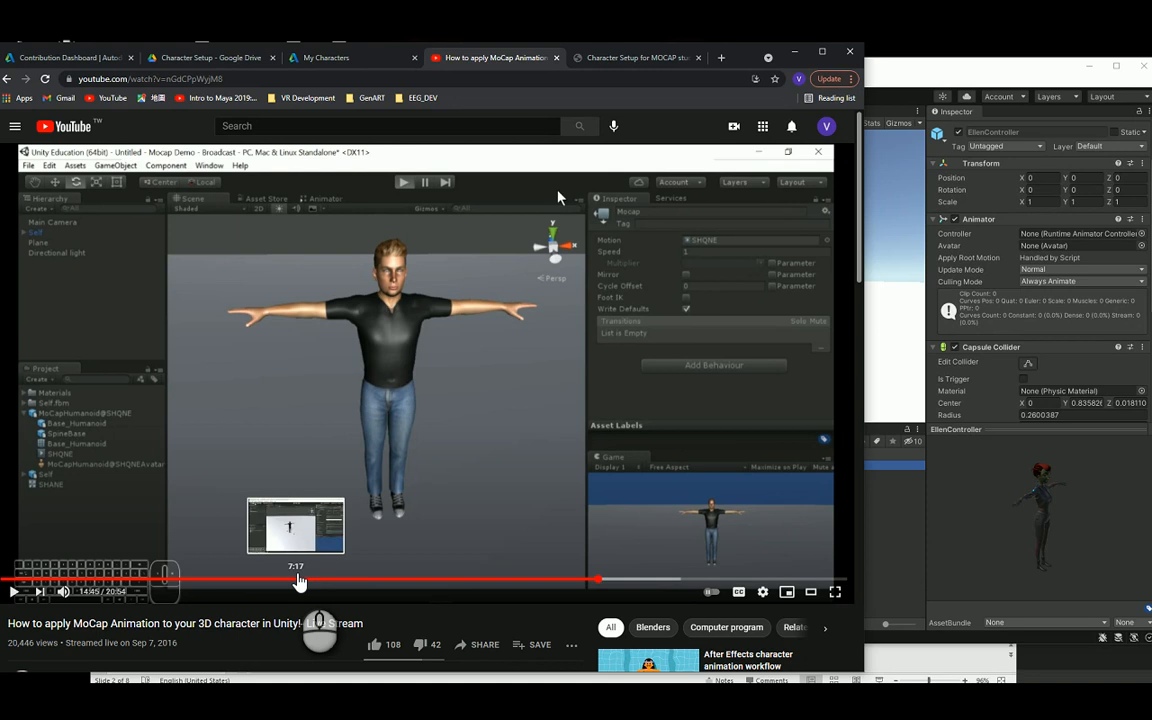
click(249, 589)
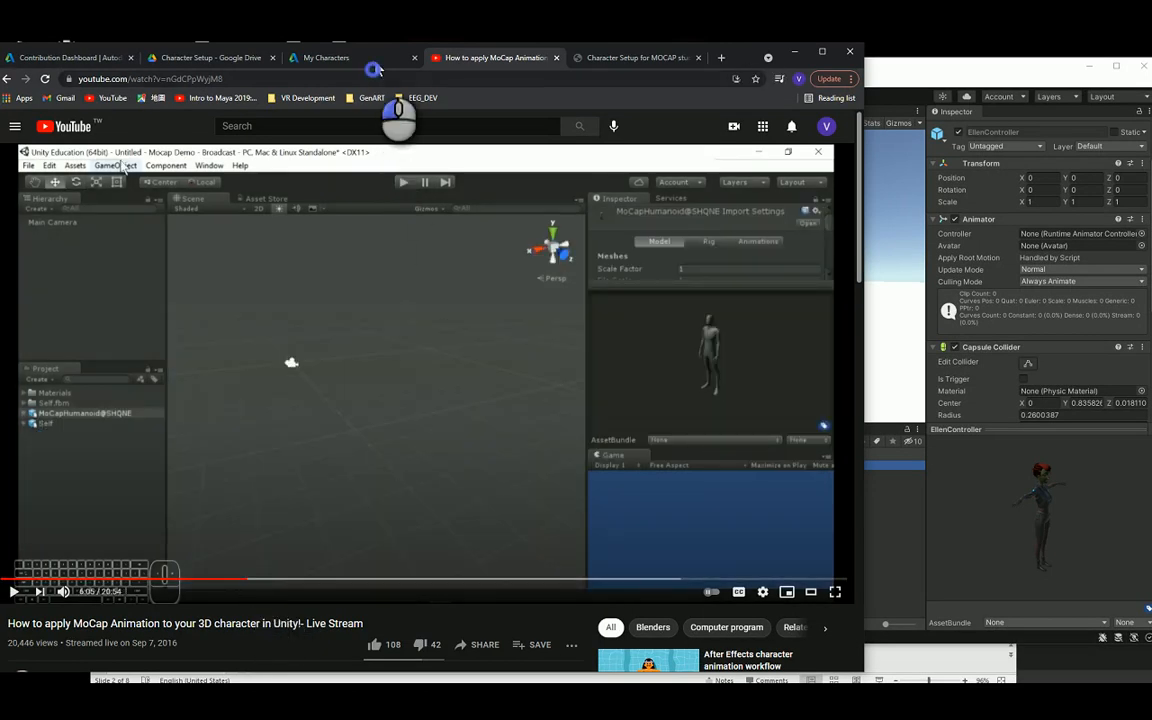
click(373, 60)
click(450, 58)
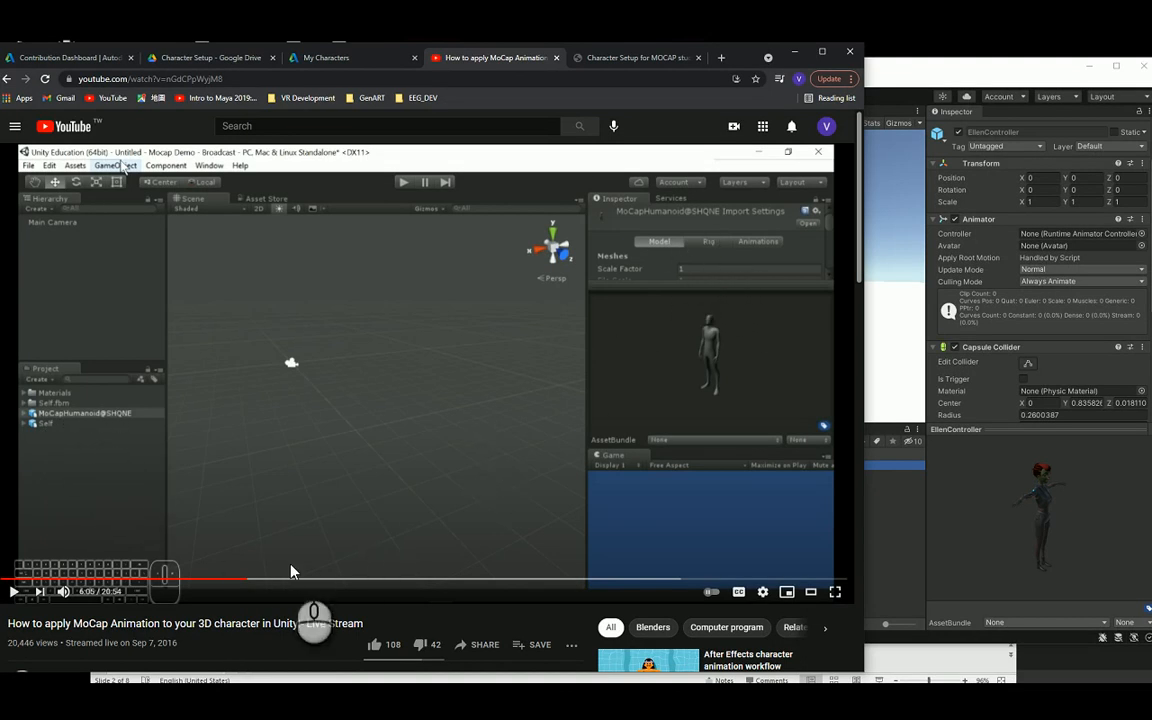
Step: Skim the video's scene setup part from 6:34 to 10:26, covering the plane, light and character placement
click(267, 579)
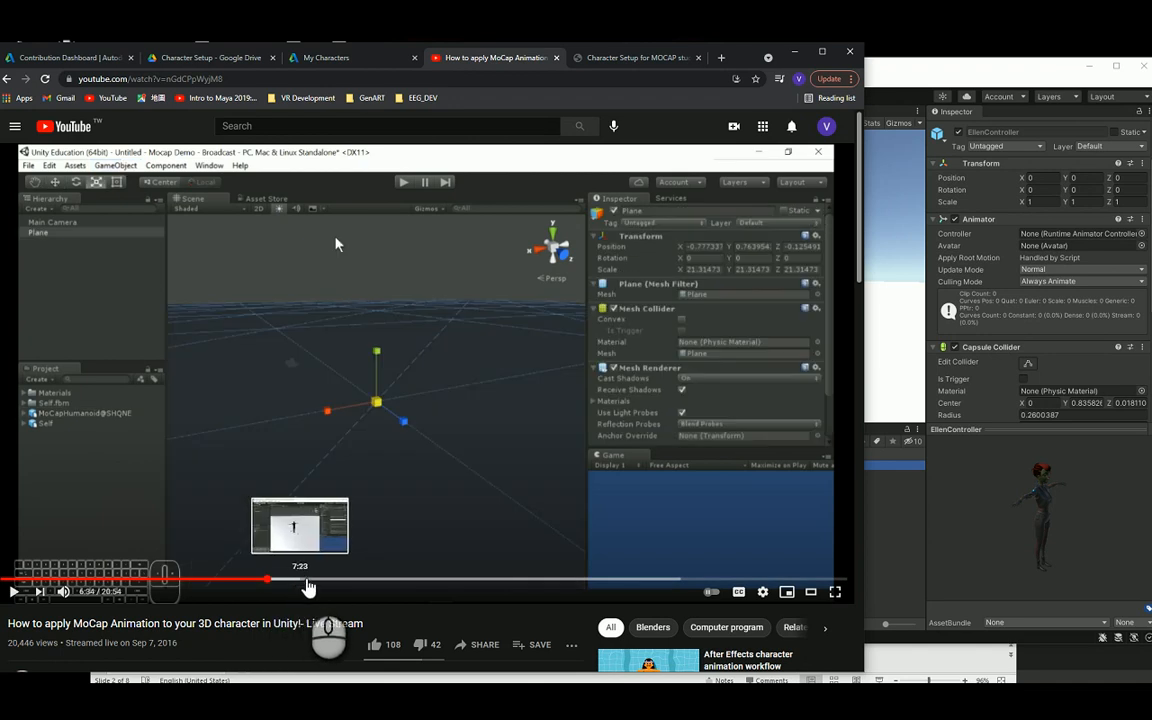
click(306, 579)
click(332, 579)
click(398, 581)
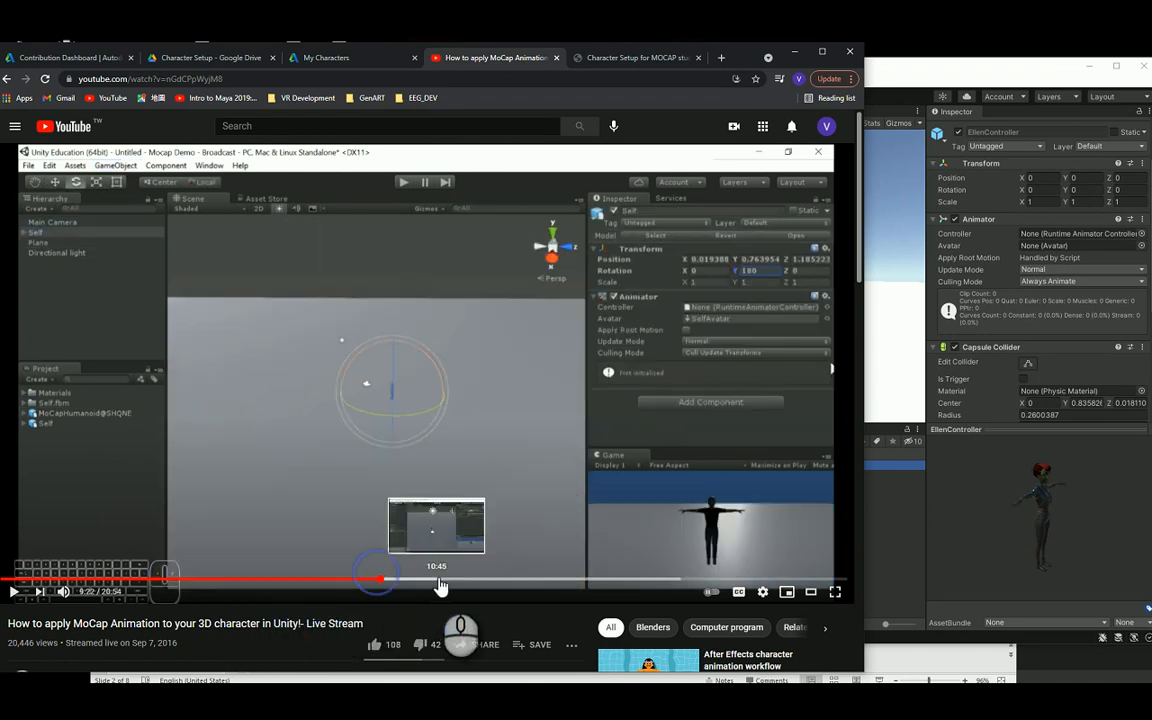
click(423, 580)
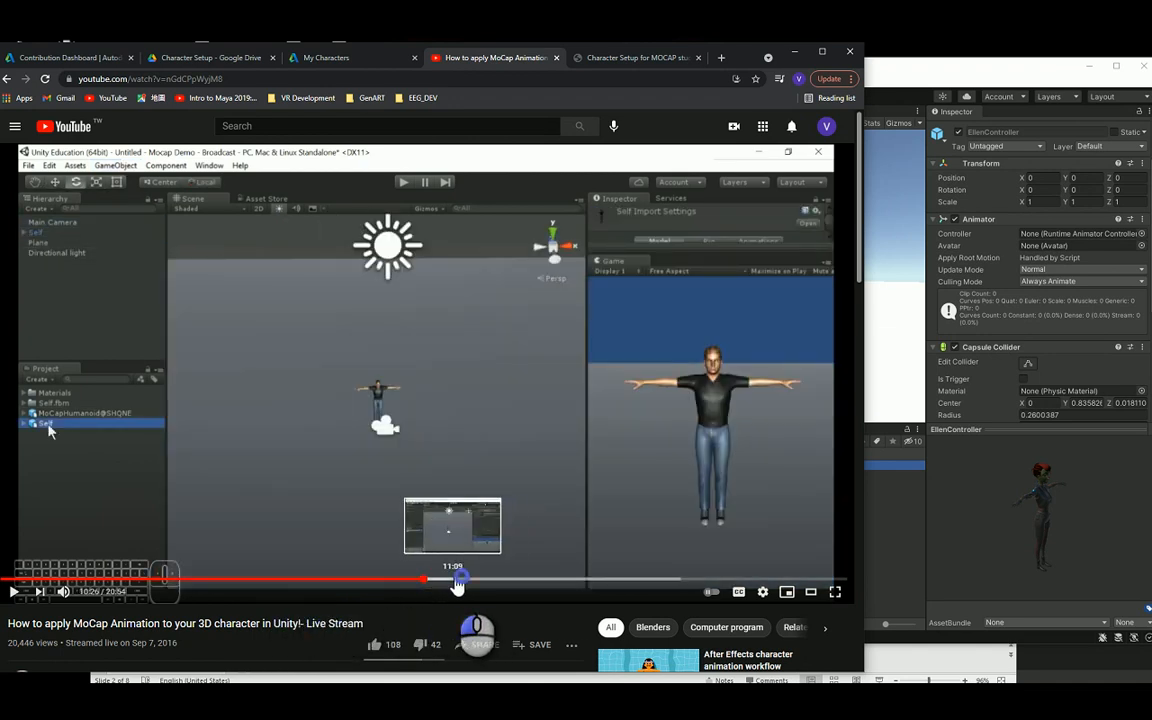
Step: Skim the video's rig and animator controller part from 11:09 onward, stopping at 12:55
click(452, 580)
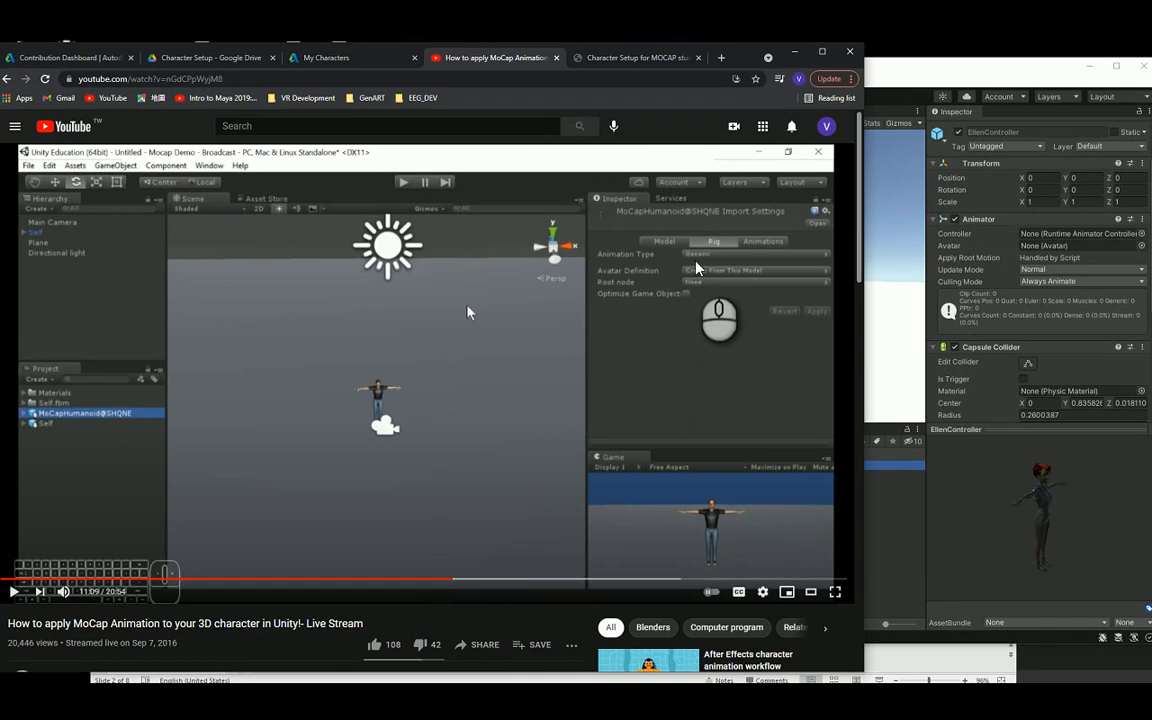
click(476, 581)
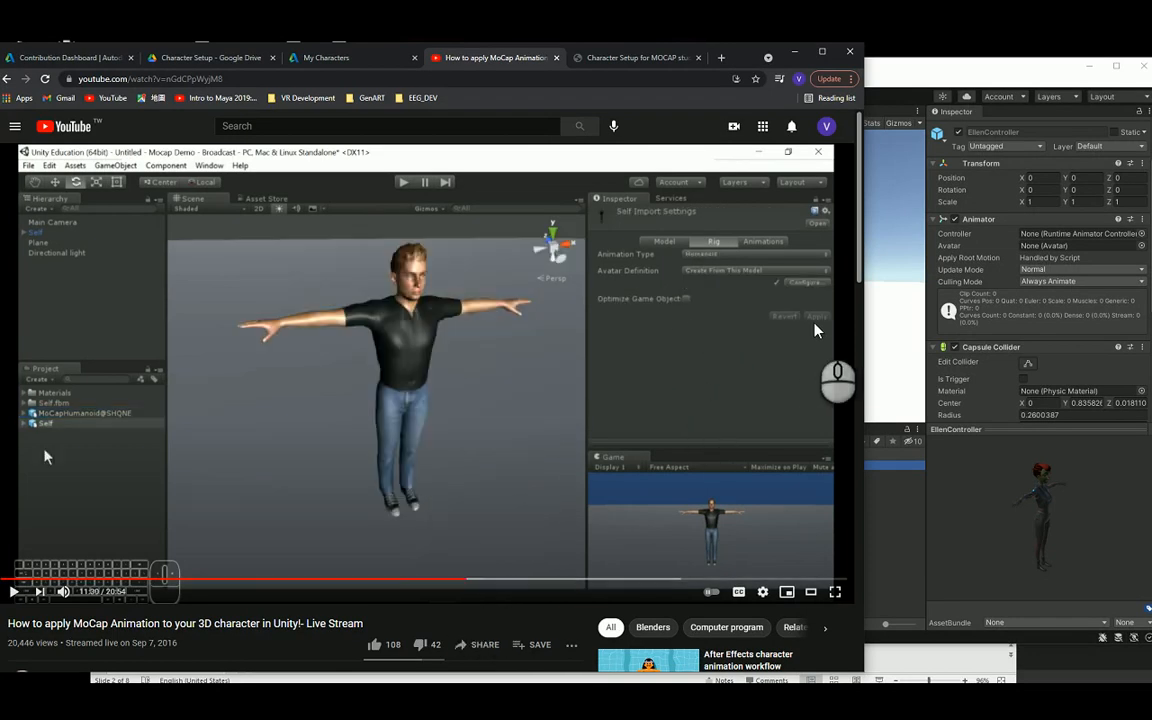
click(482, 581)
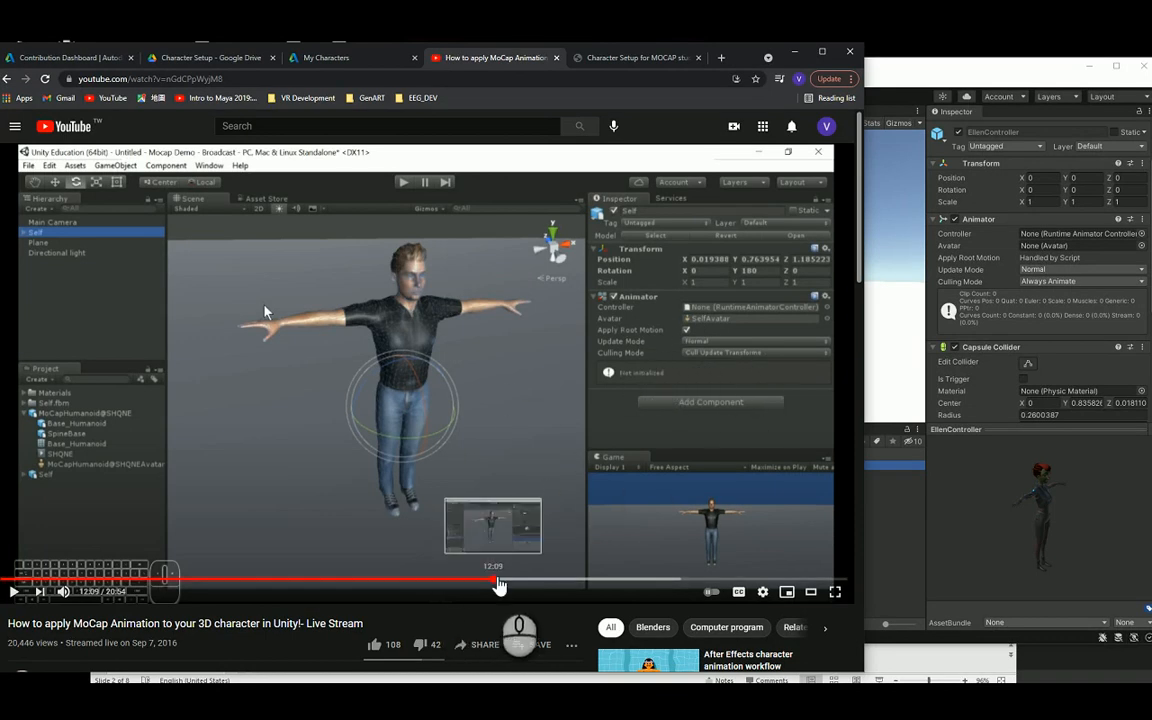
click(497, 581)
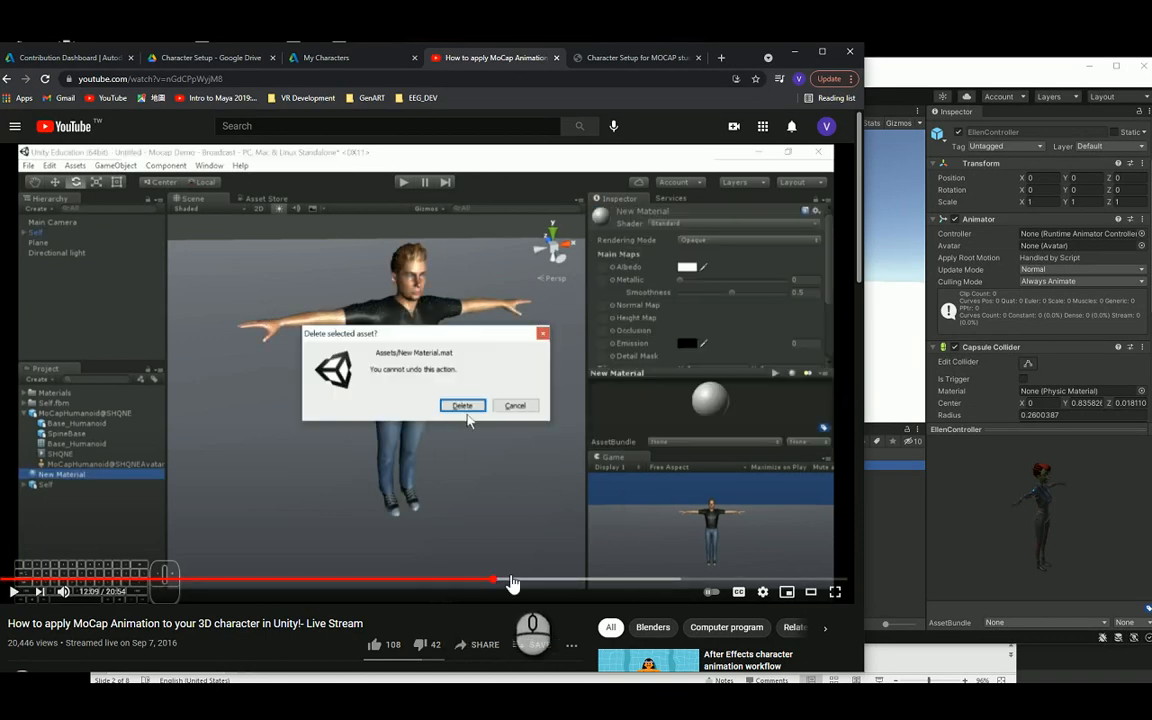
drag(510, 583, 549, 584)
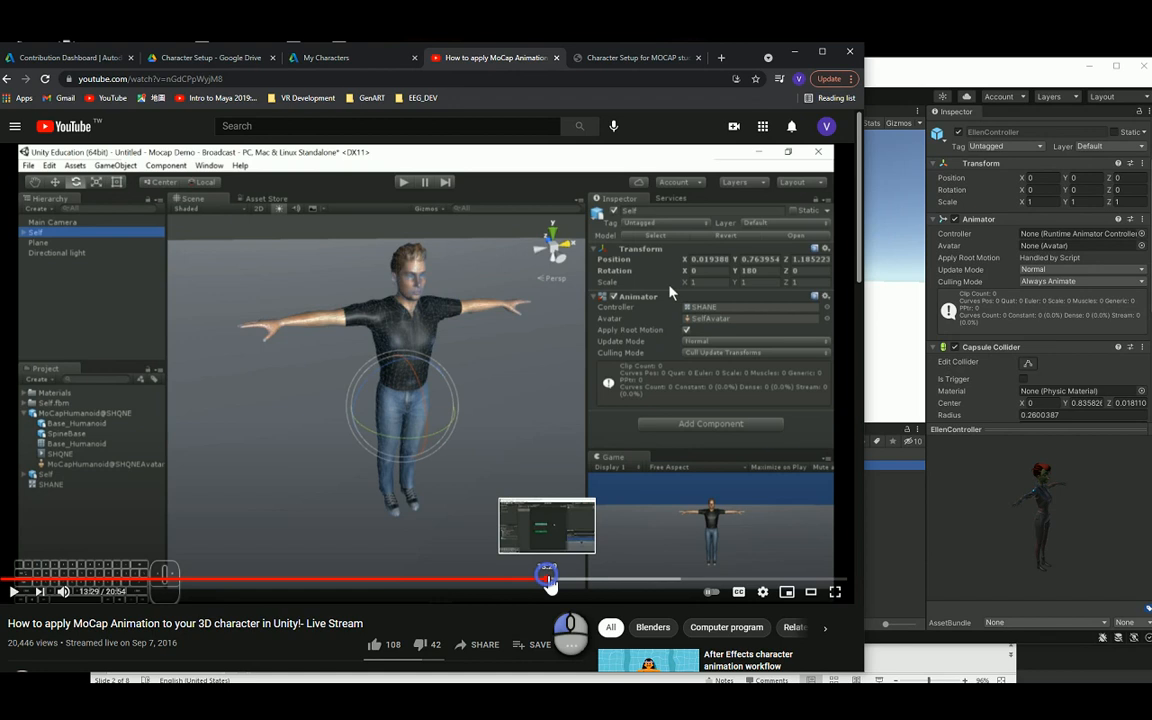
drag(540, 581, 527, 586)
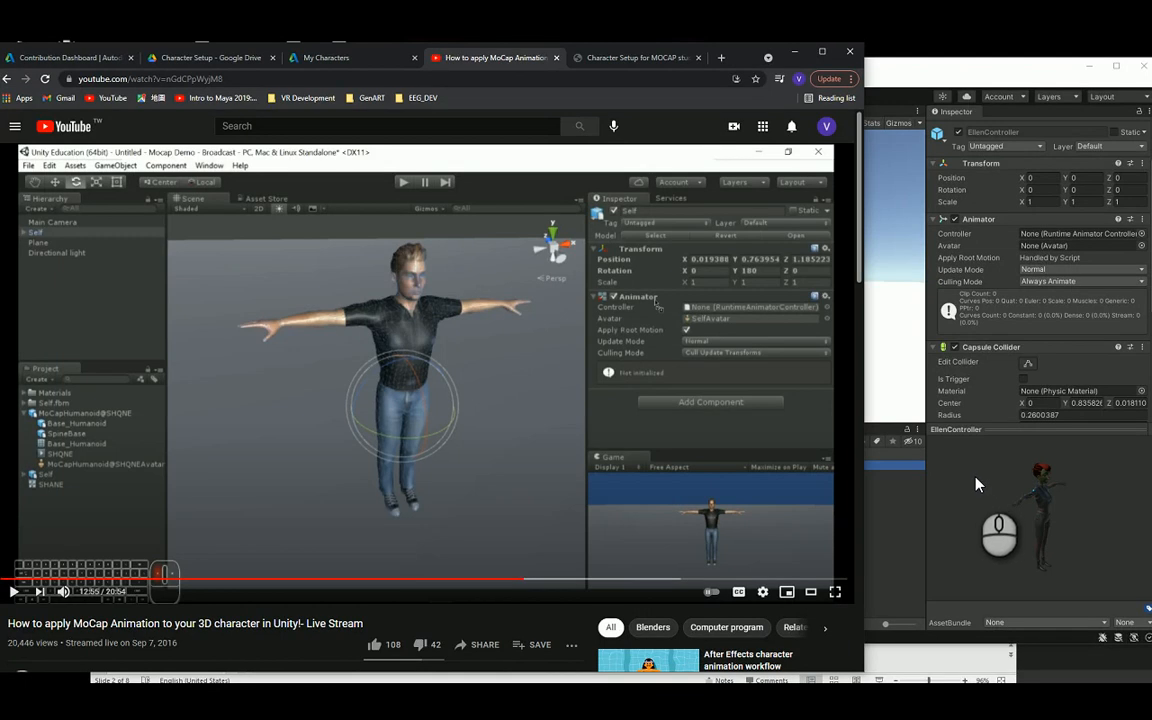
Step: Switch to PowerPoint and review the first two slides of the Character Setup for MOCAP students presentation
click(950, 662)
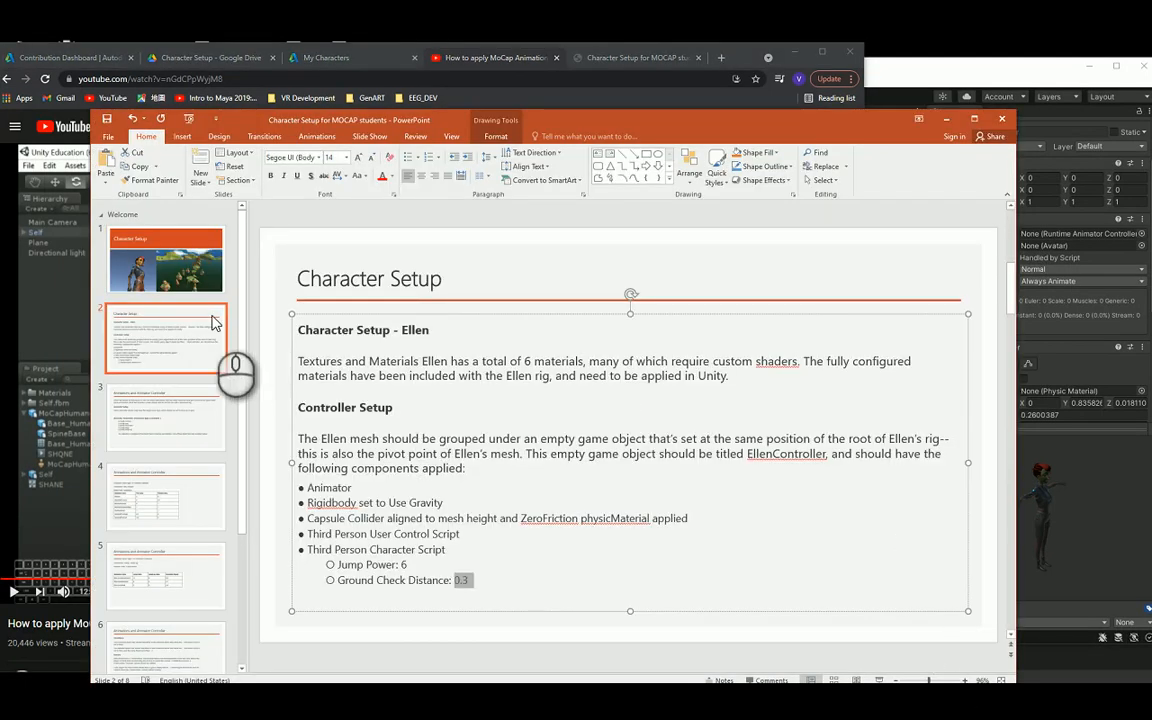
click(213, 272)
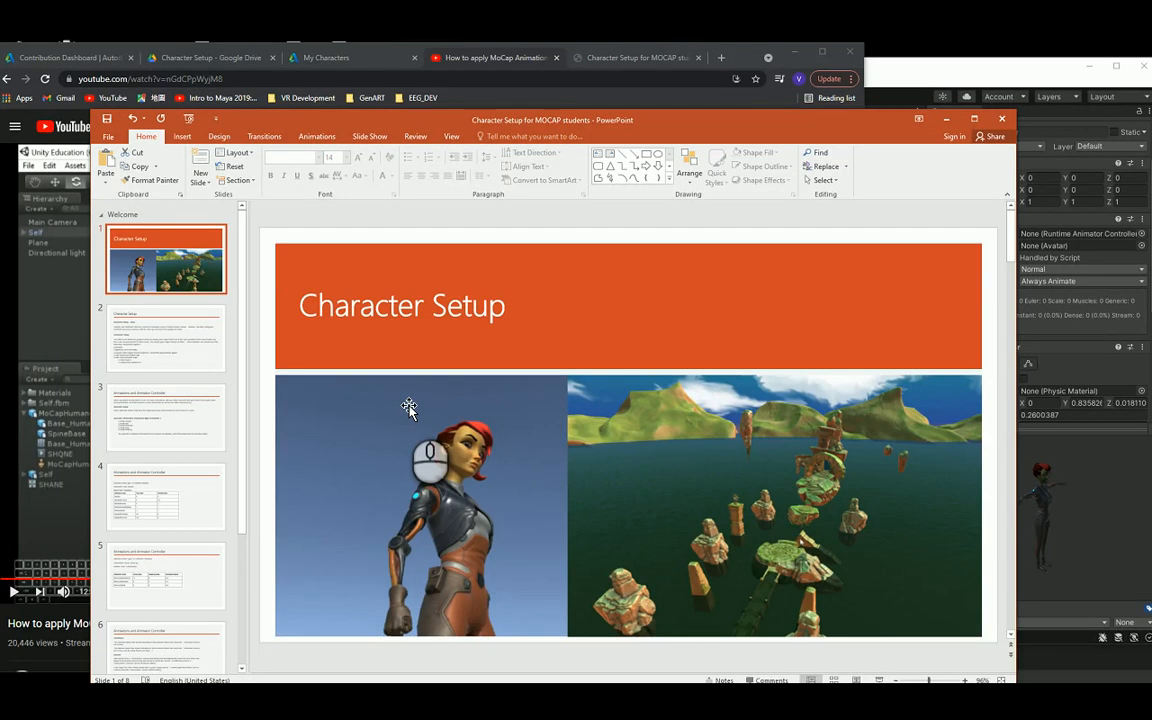
click(166, 312)
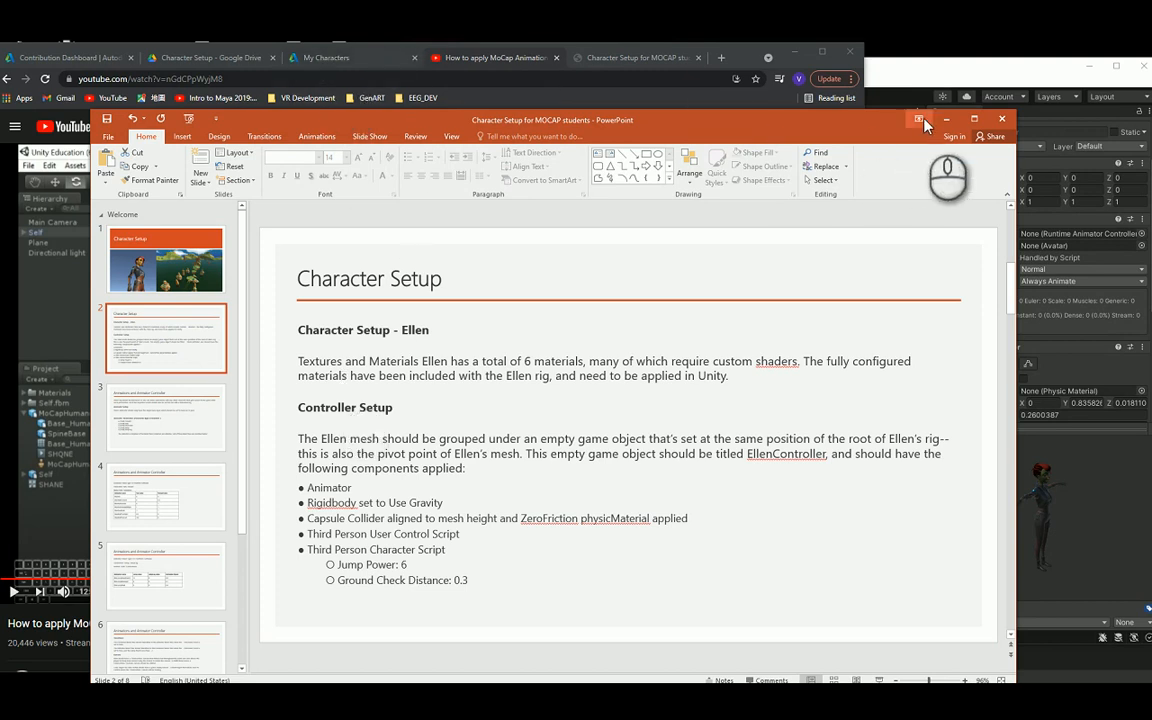
click(774, 56)
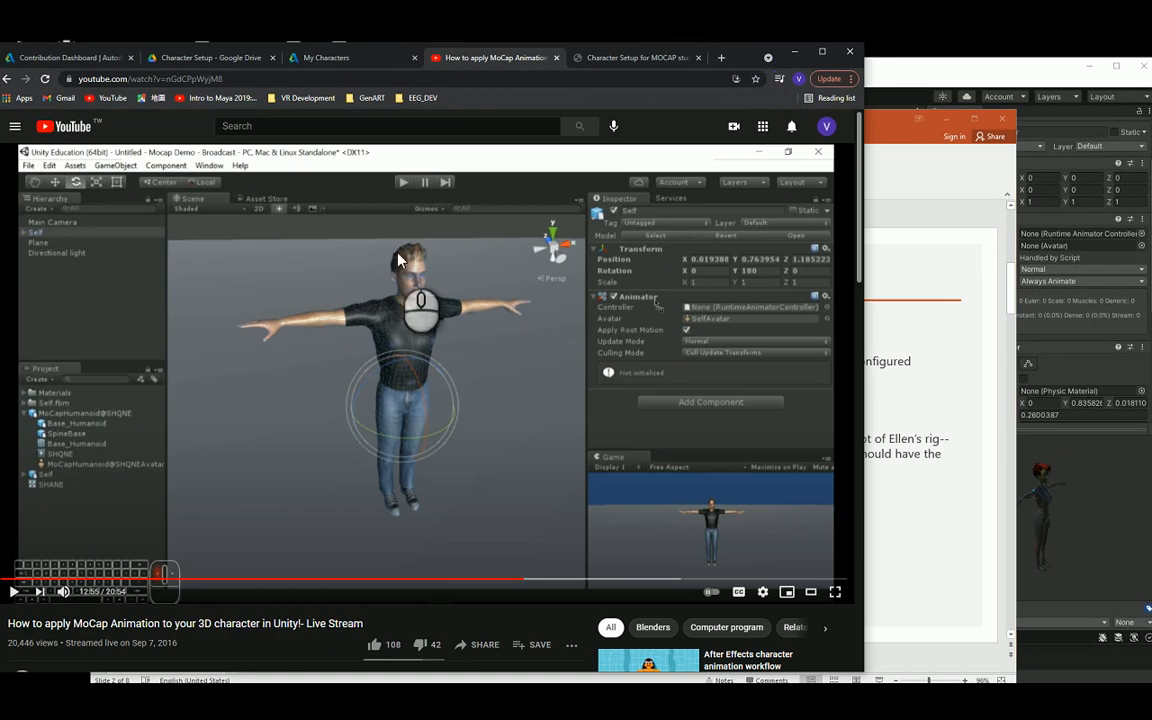
click(877, 135)
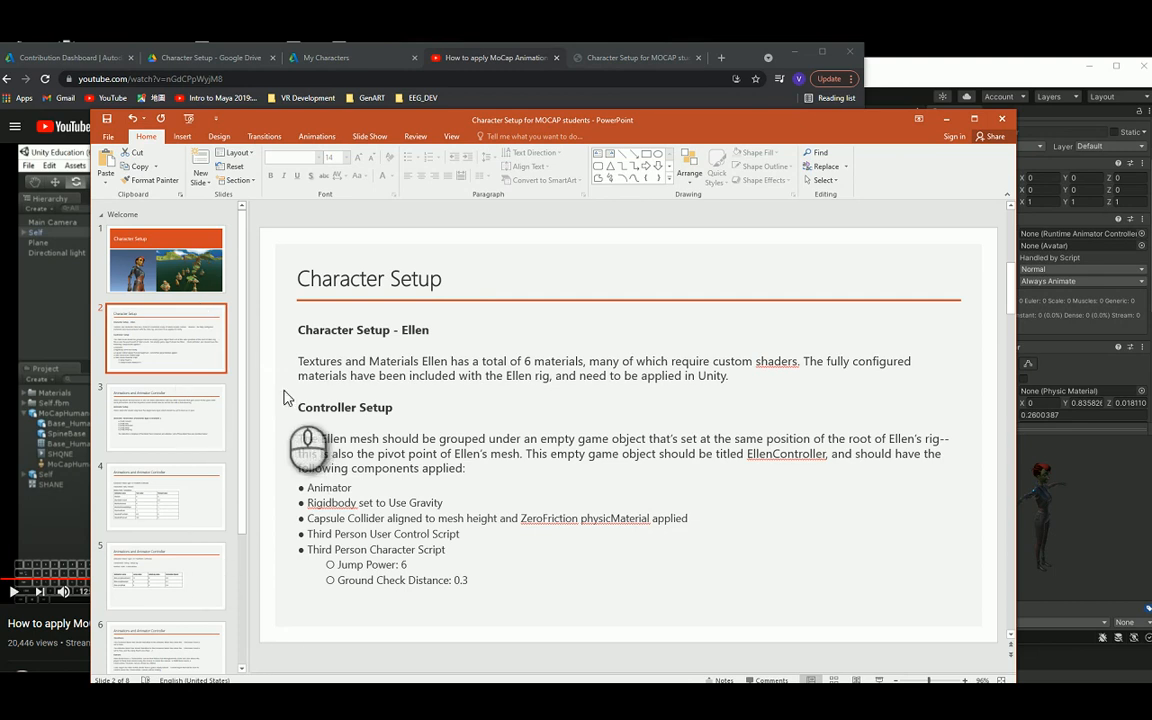
Step: Look through the browser resources: the My Characters page, the MoCap animation video and the Character Setup for MOCAP students PDF
click(315, 57)
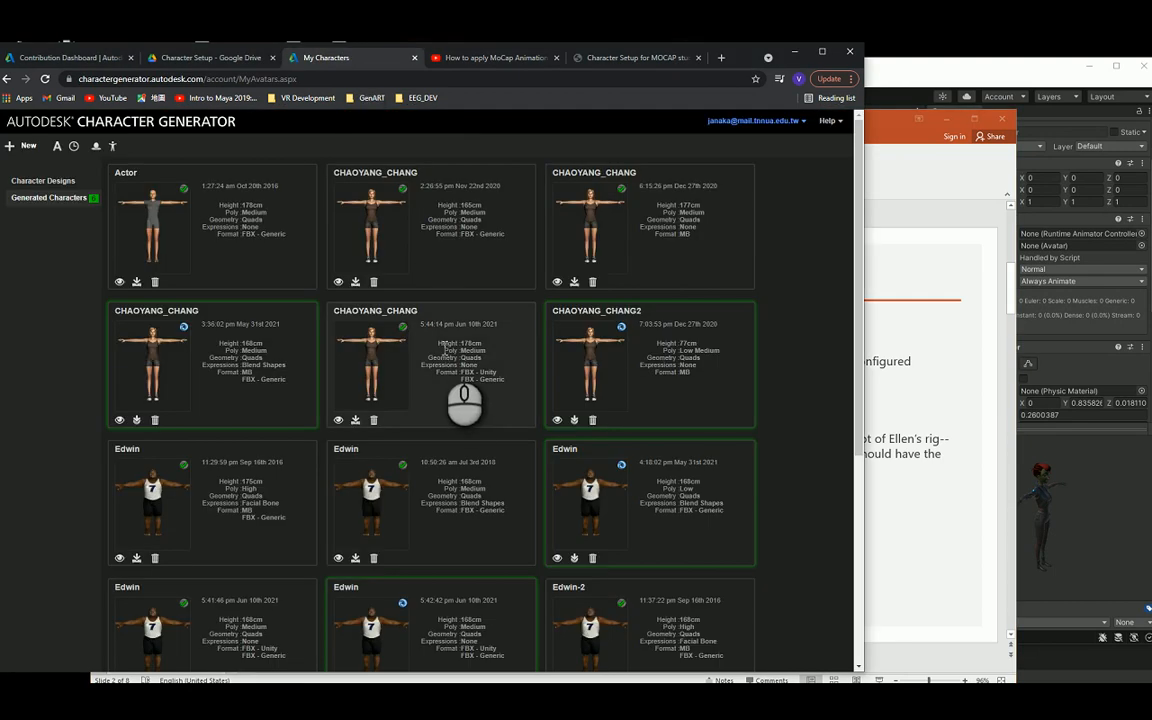
click(445, 58)
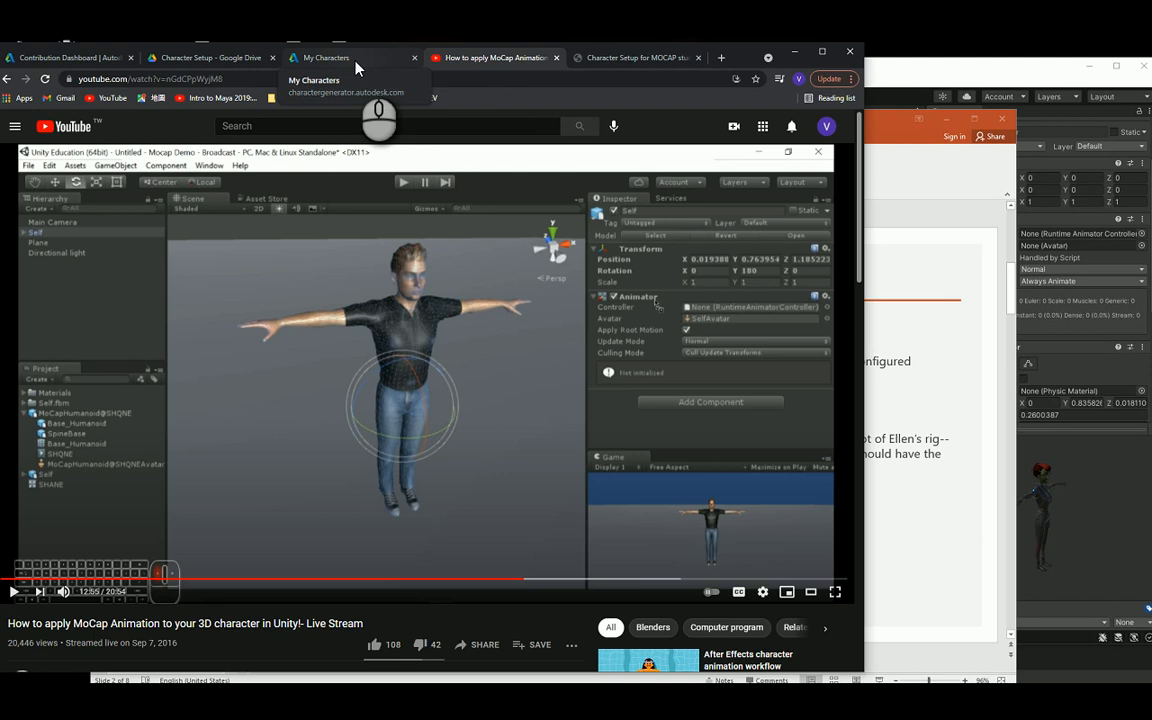
click(600, 58)
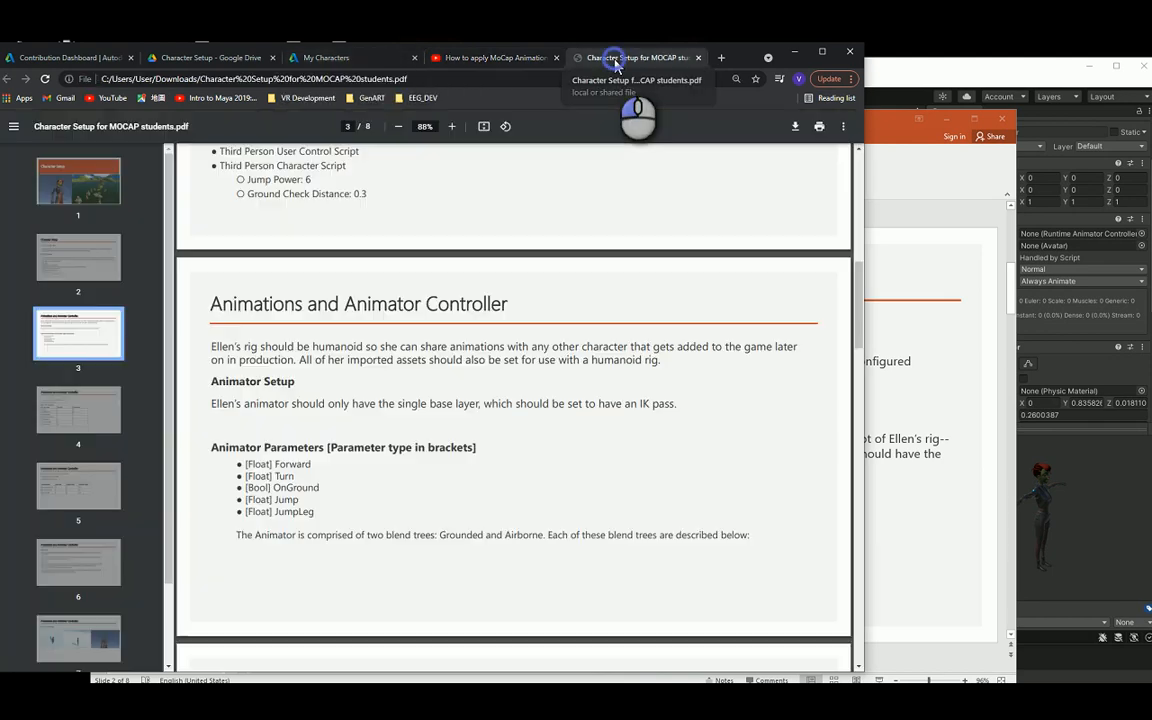
click(524, 60)
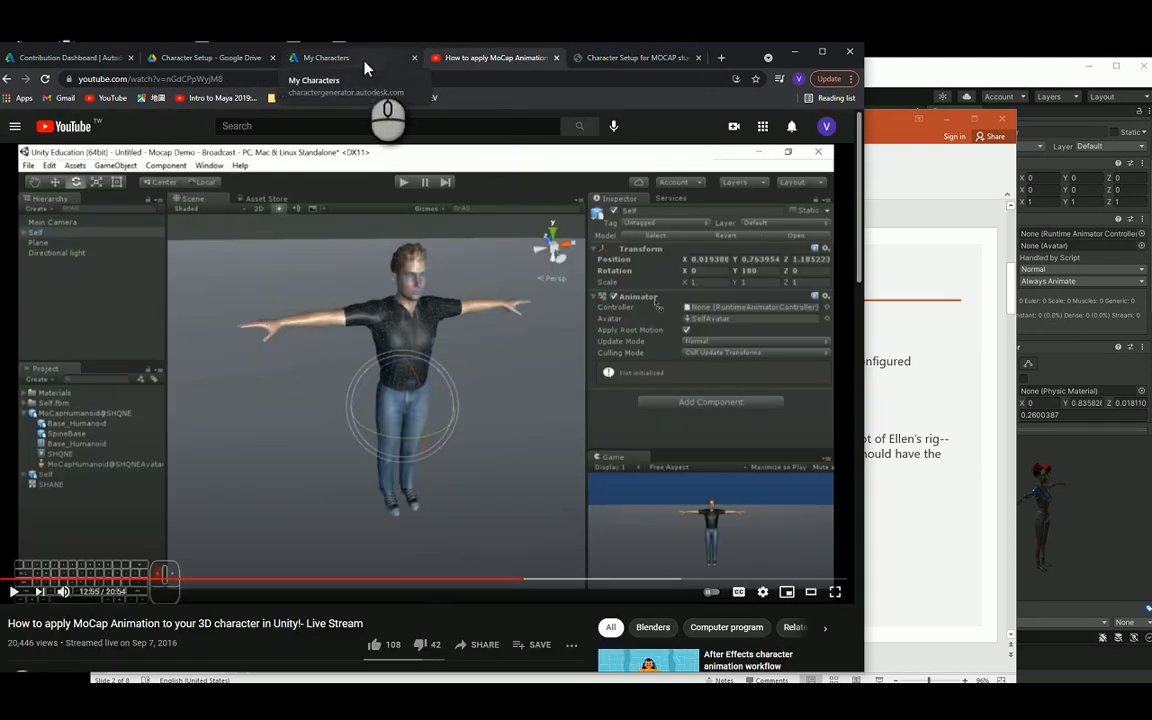
click(643, 60)
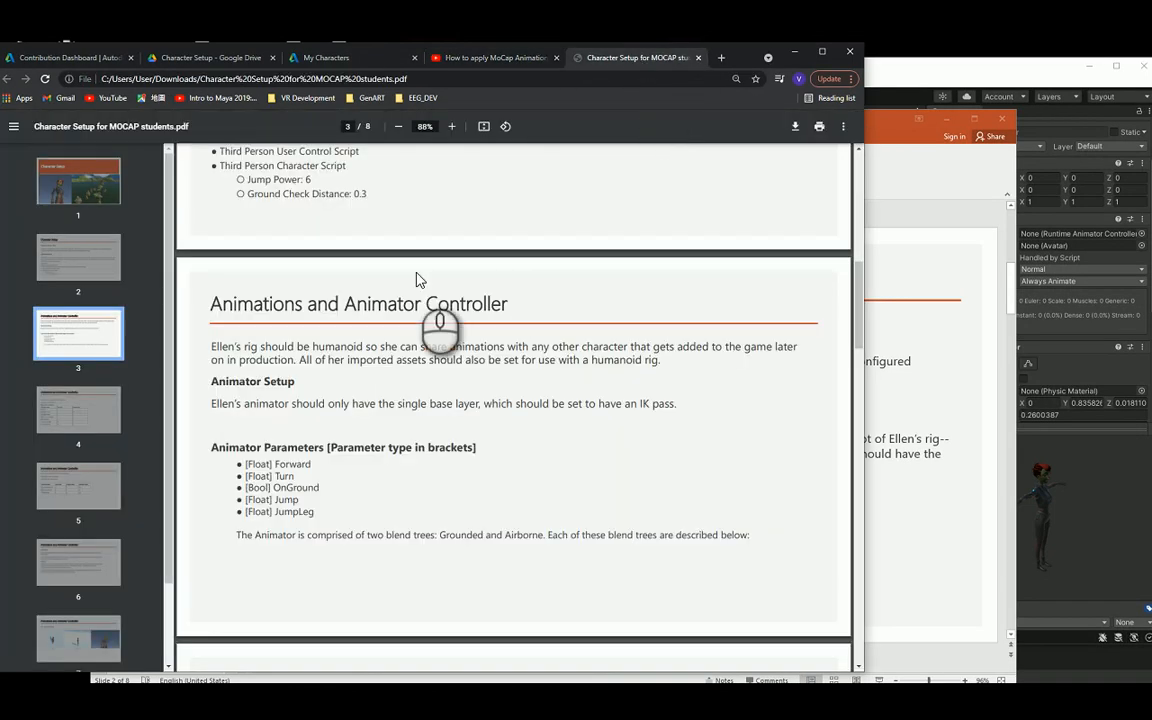
click(488, 58)
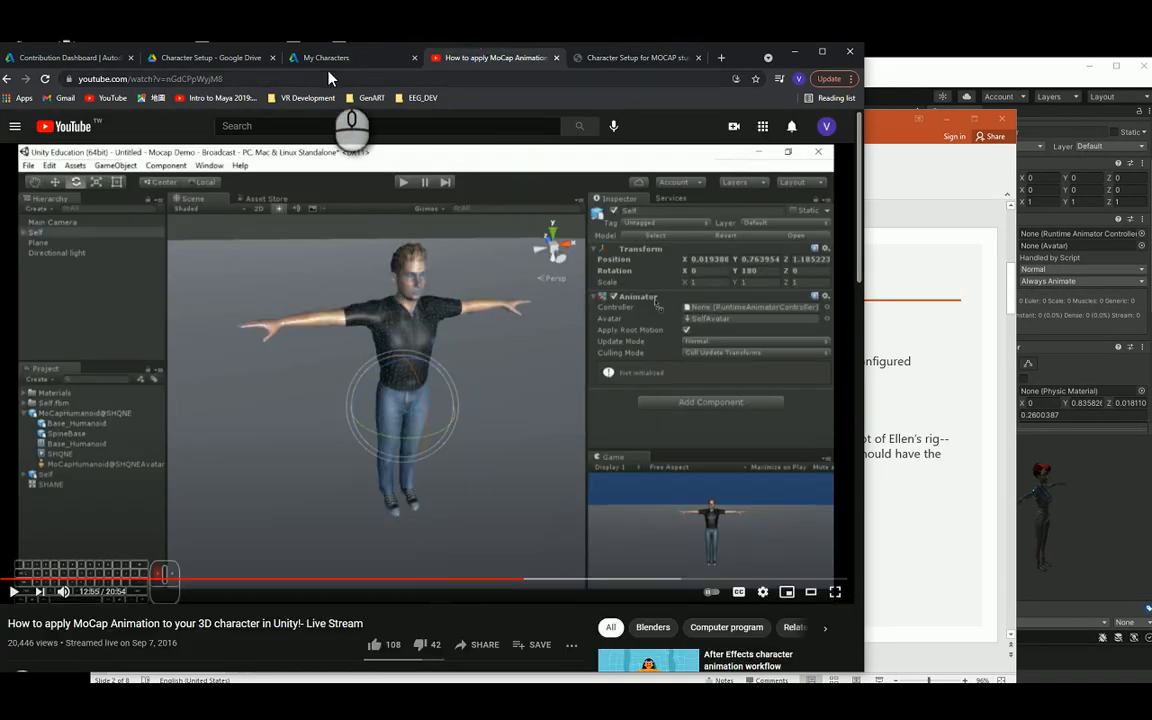
click(300, 57)
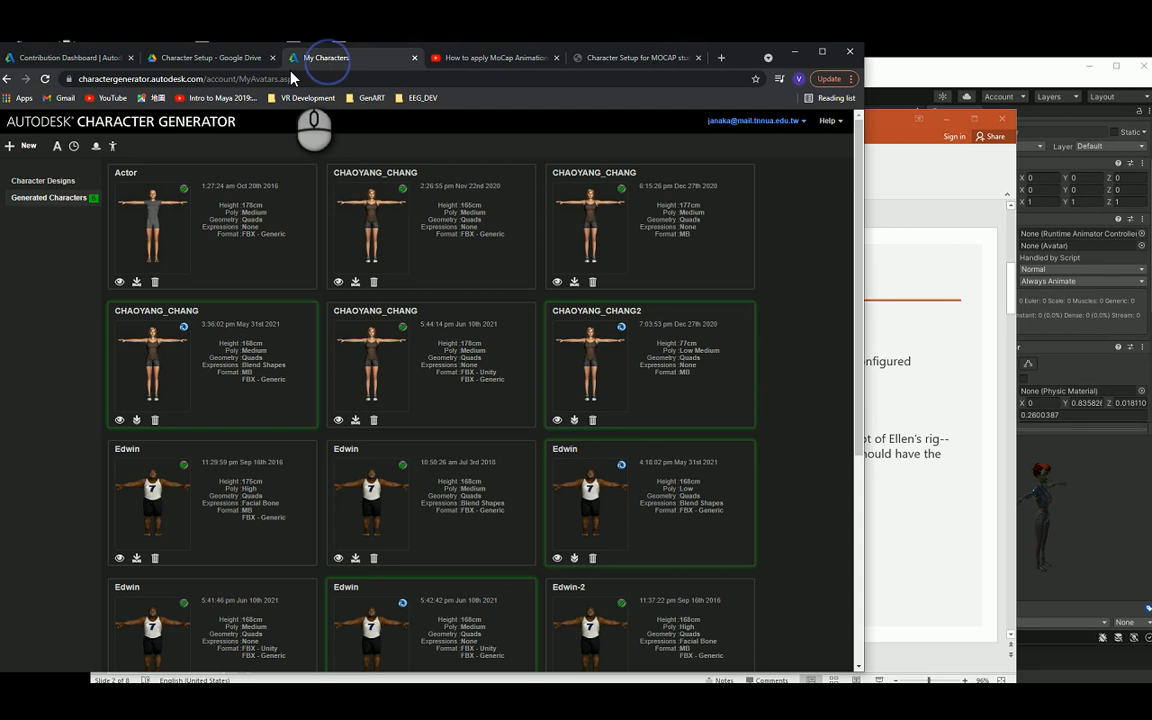
Step: Minimize the browser, bring the CharacterSetup_0617_Finished editor window to the front and launch Unity Hub
click(793, 51)
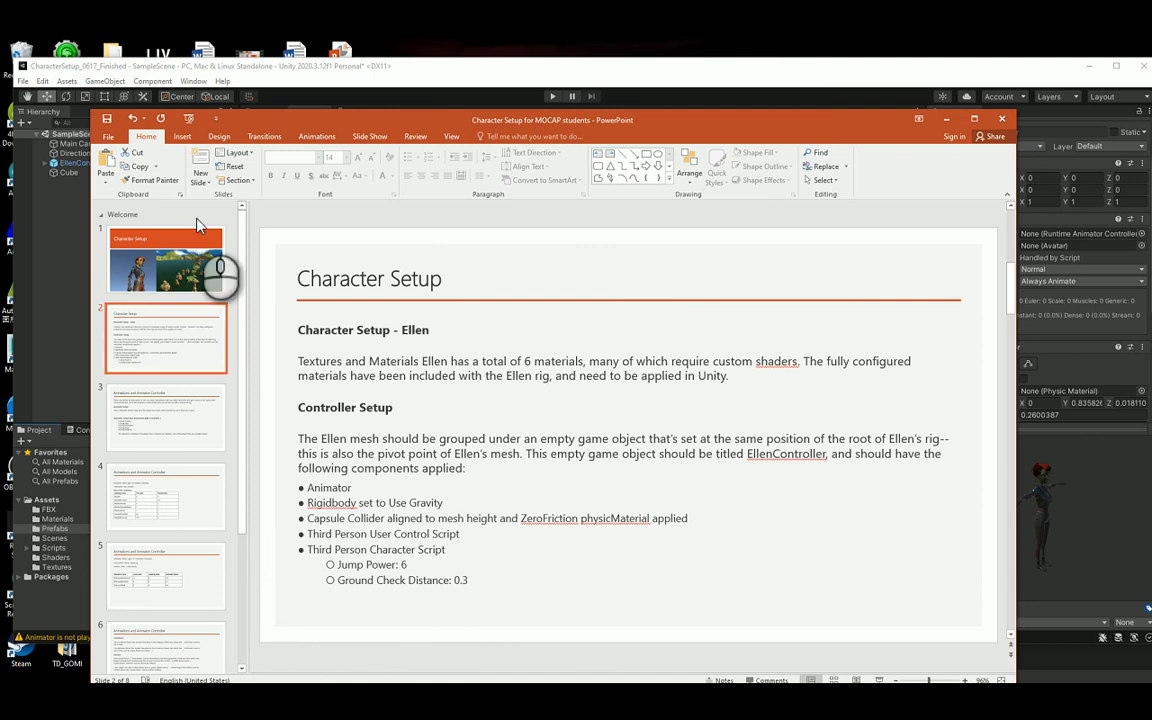
drag(181, 73, 201, 99)
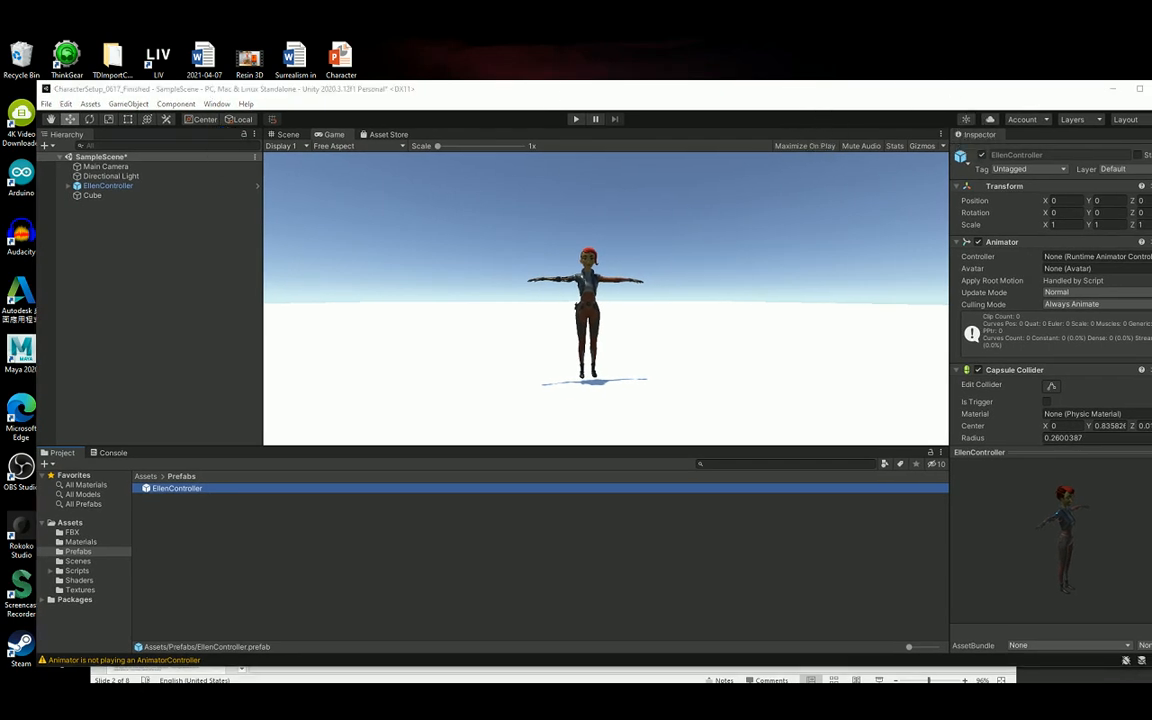
key(super)
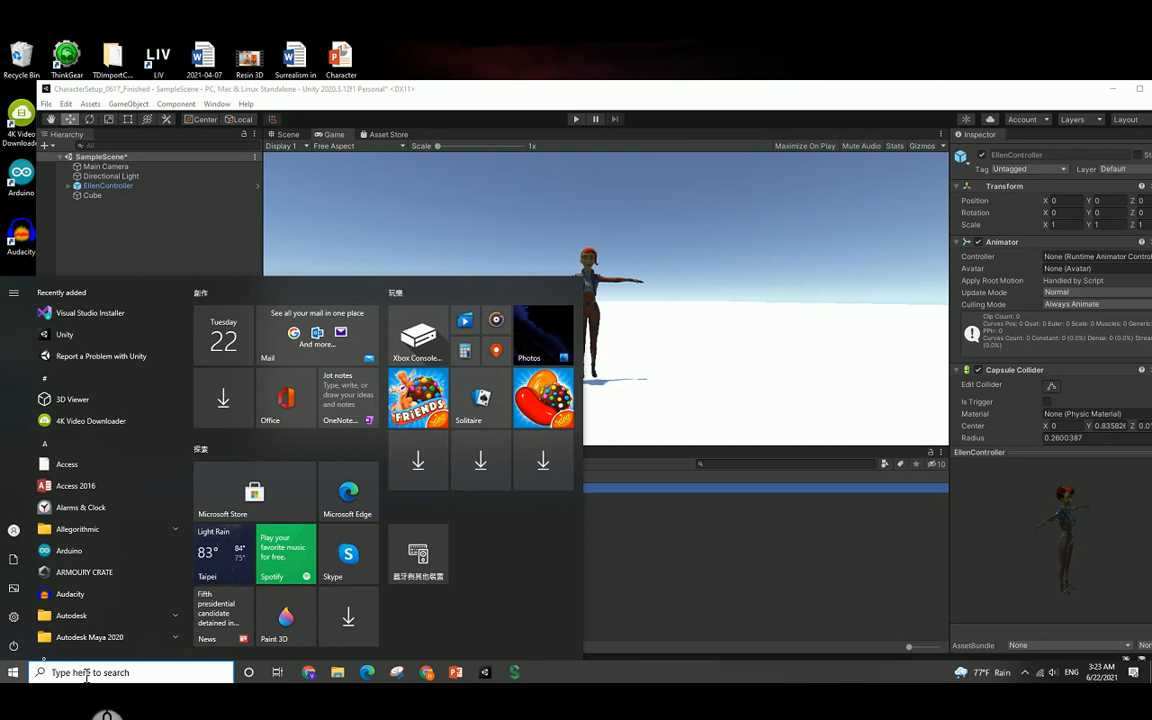
click(82, 673)
text(u)
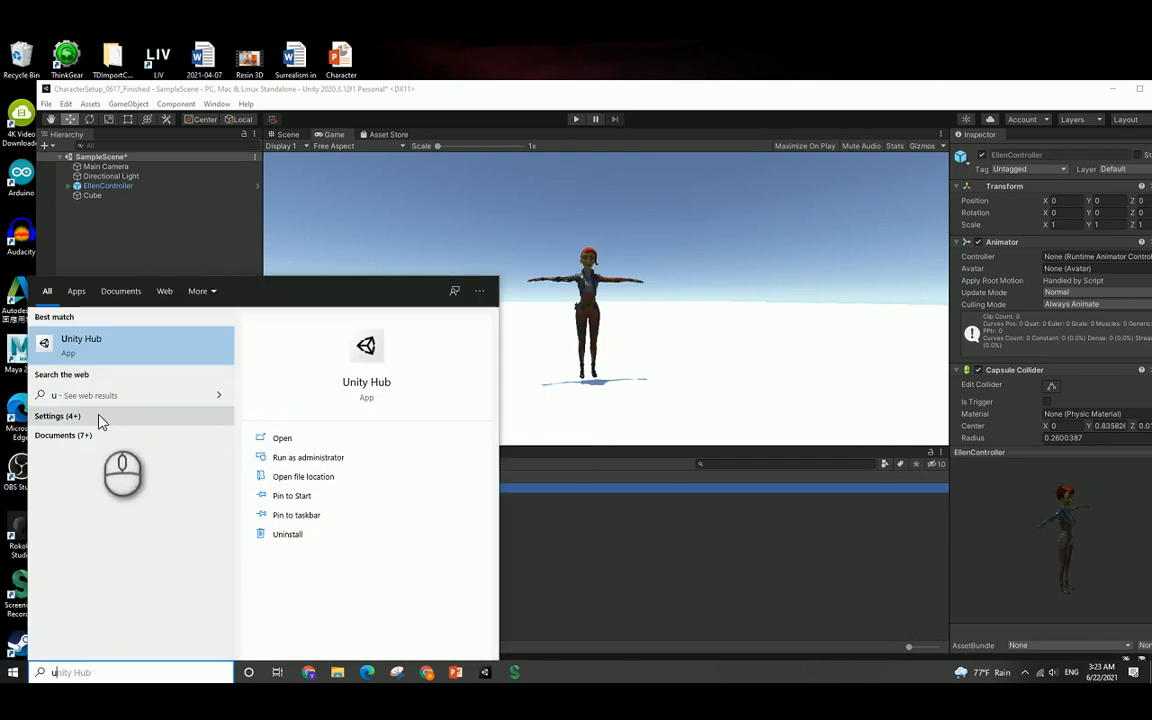
click(113, 348)
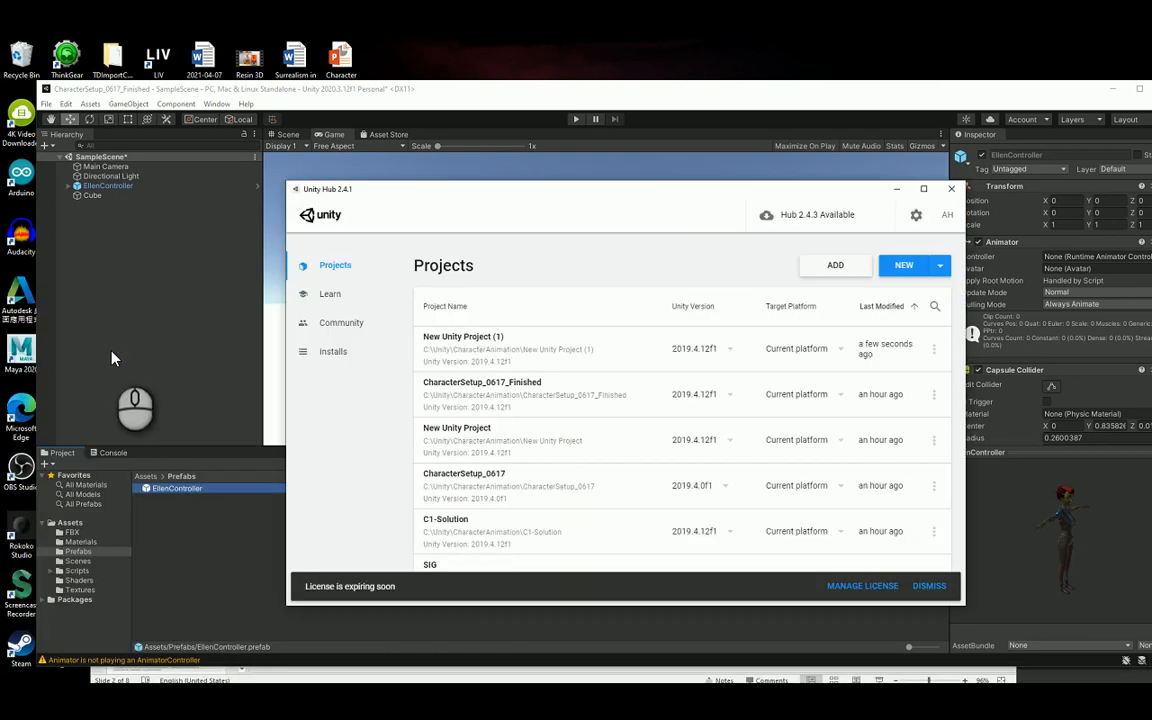
Step: Create a new Unity 2019.4.12f1 project with the default settings and move its editor window fully into view
click(905, 267)
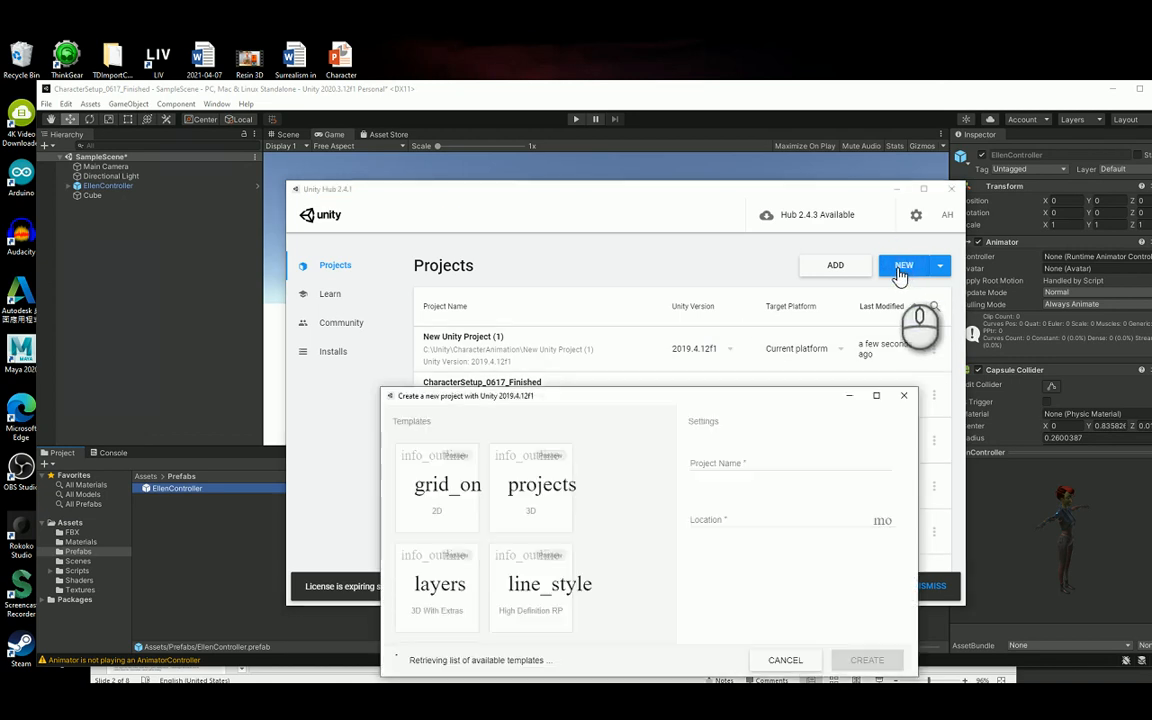
click(867, 659)
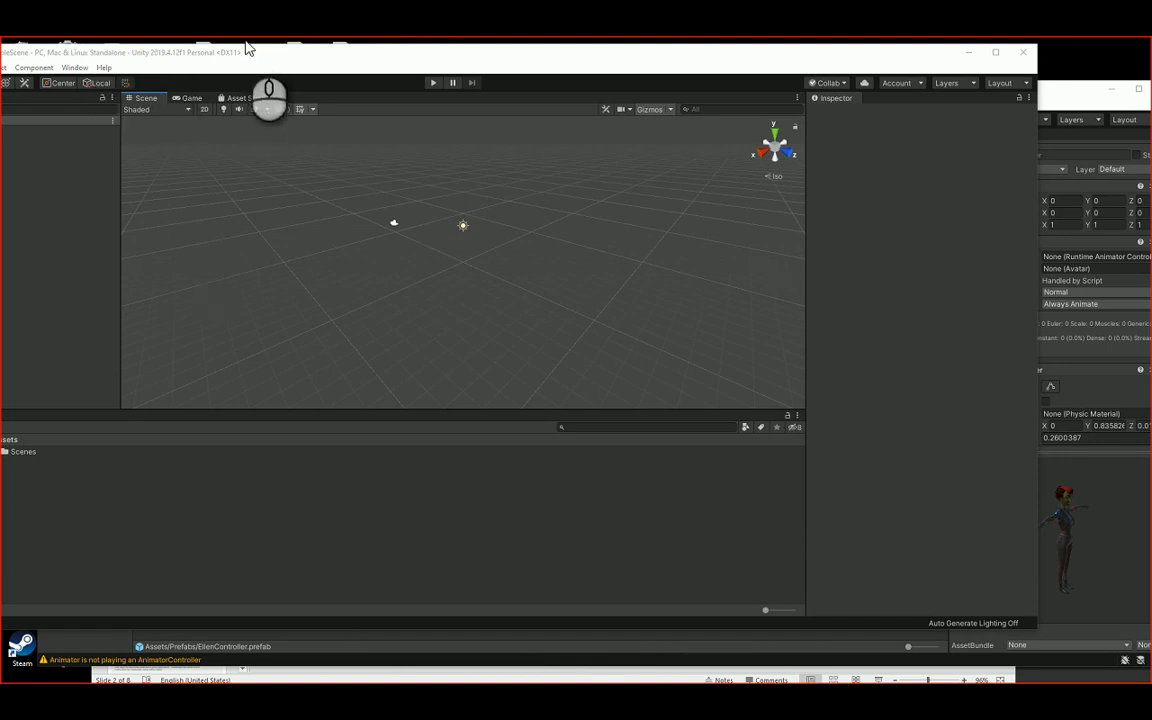
drag(267, 51, 383, 57)
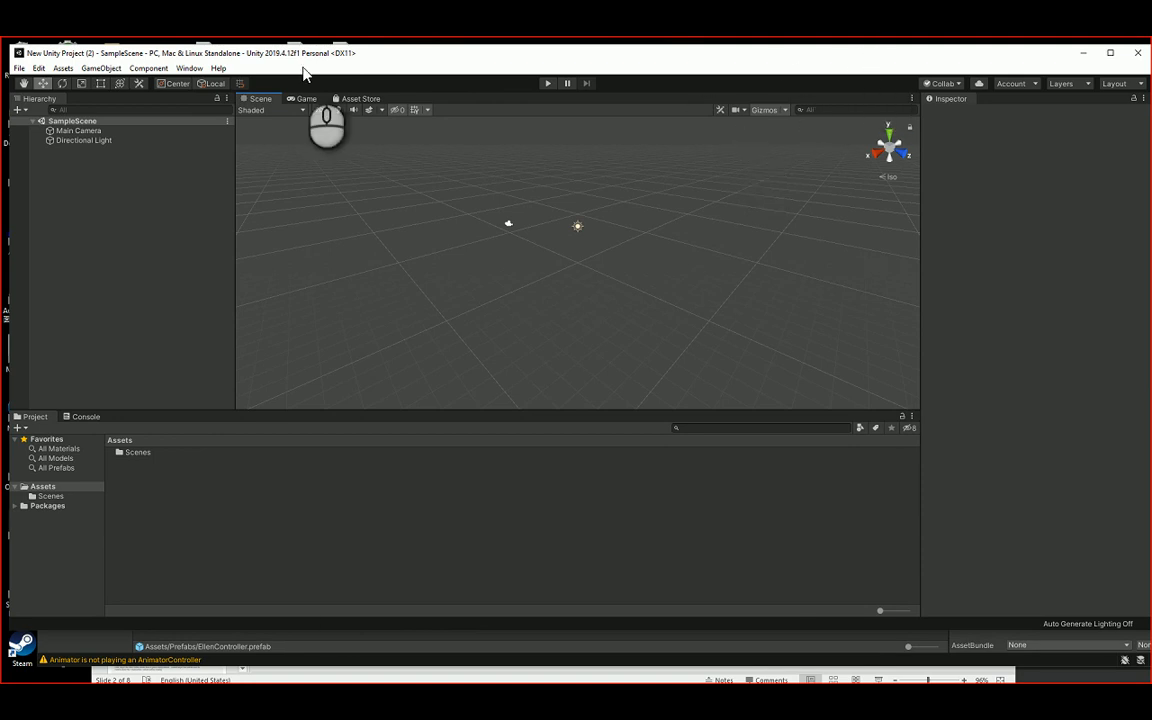
drag(250, 57, 373, 77)
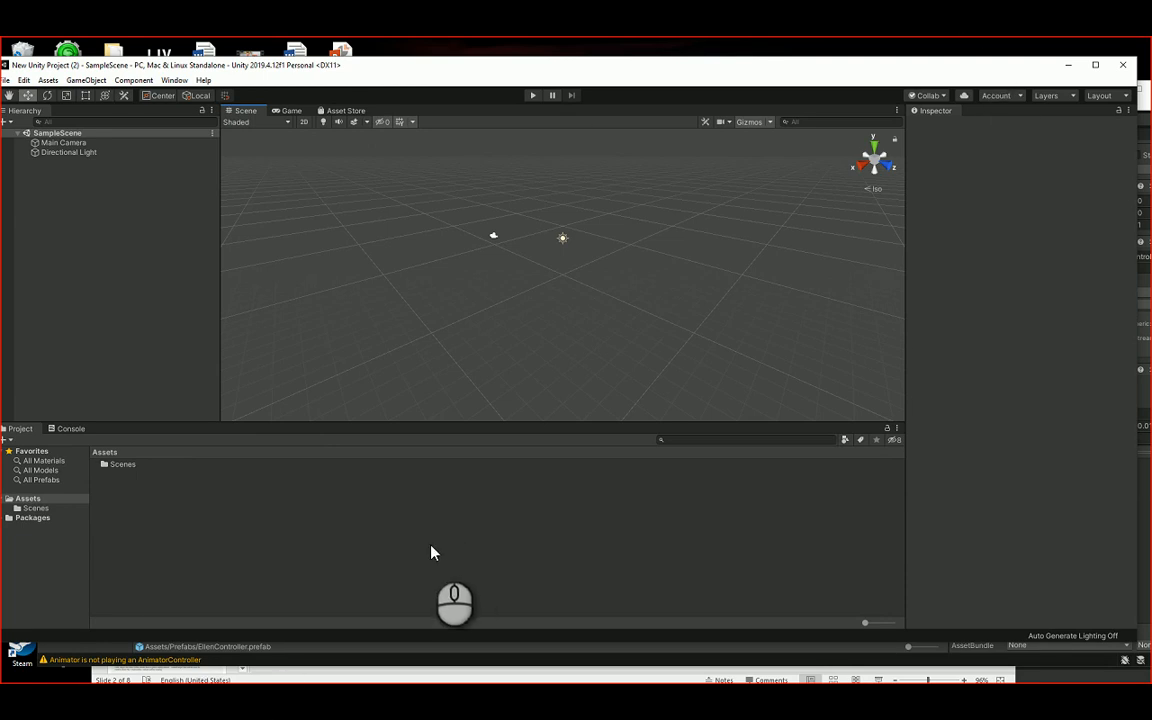
Step: Import the FBX, Materials, PhysicMaterials, Scripts, Shaders and Textures folders from Video_Challenge_01_New_Assets into the new Unity project's Assets folder
key(super)
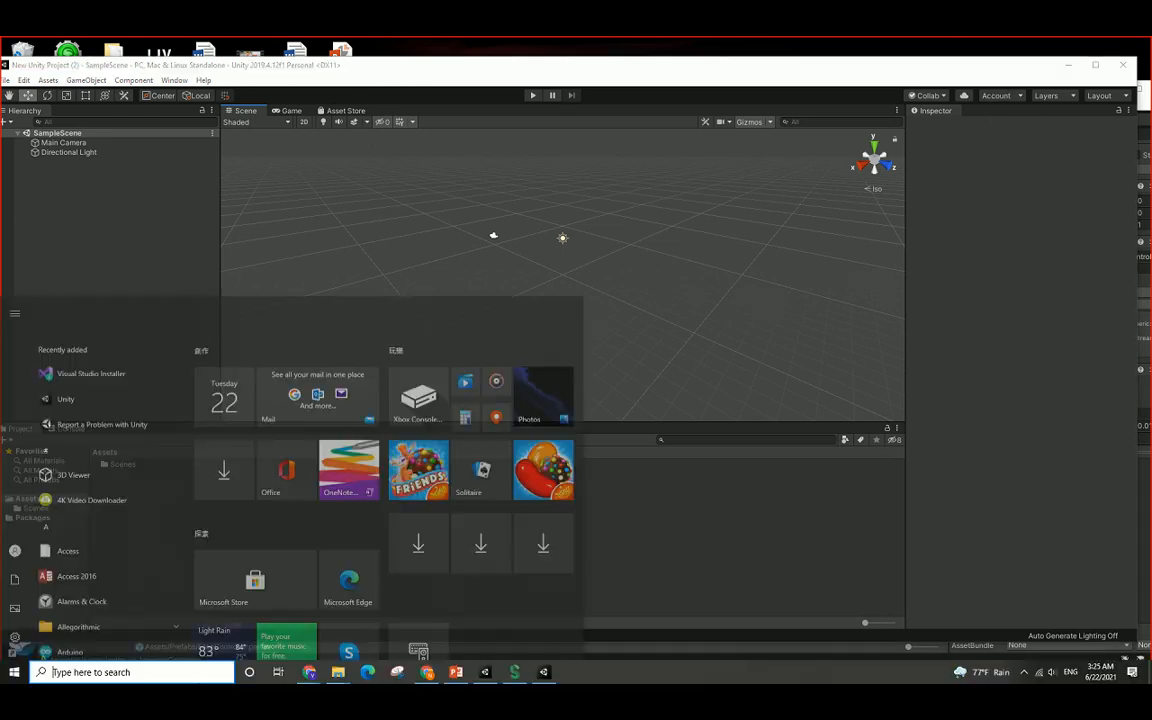
mouse_move(338, 671)
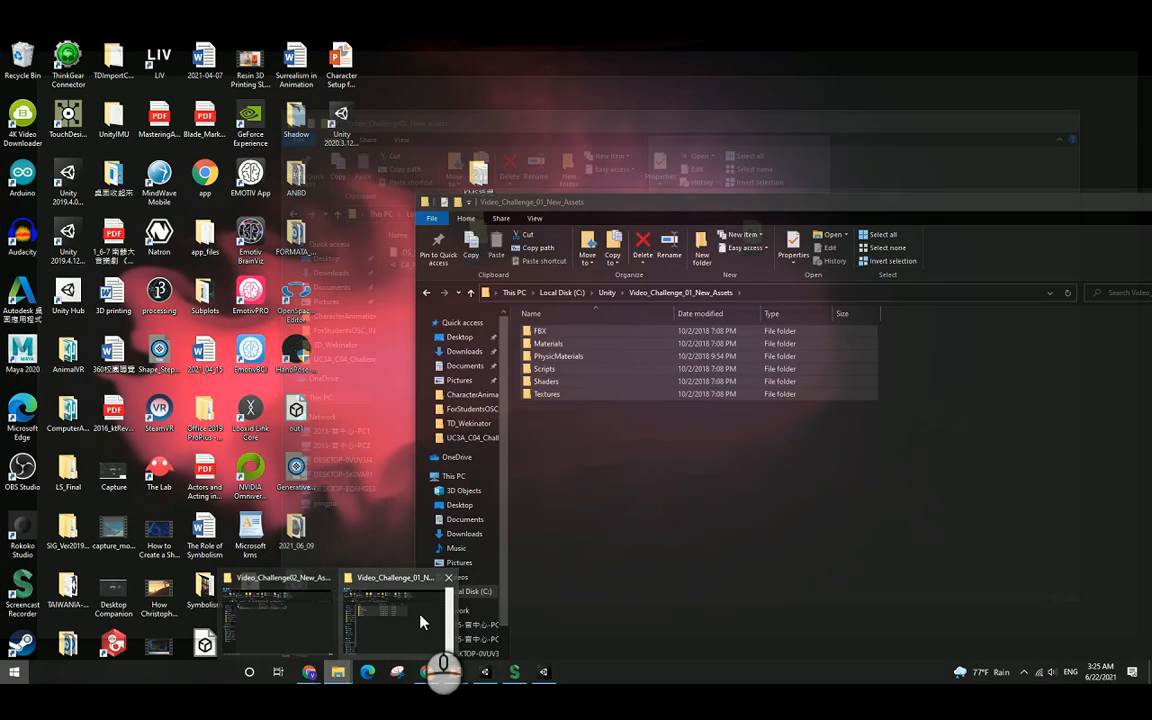
click(397, 620)
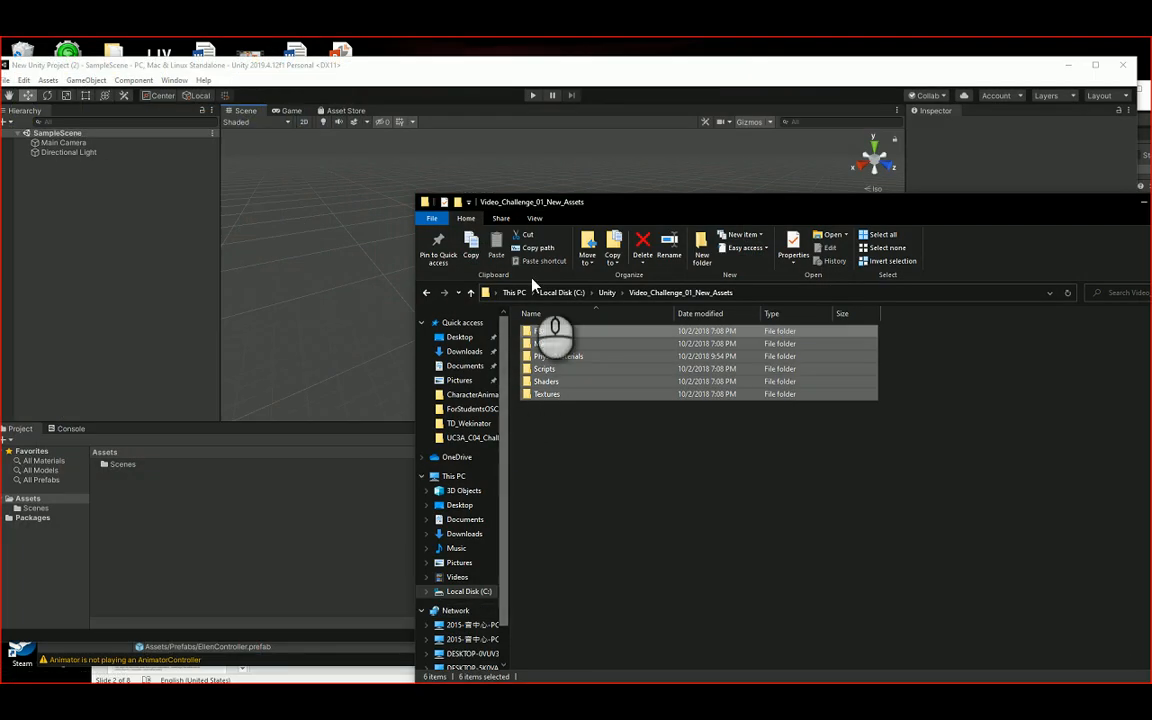
drag(653, 220, 633, 158)
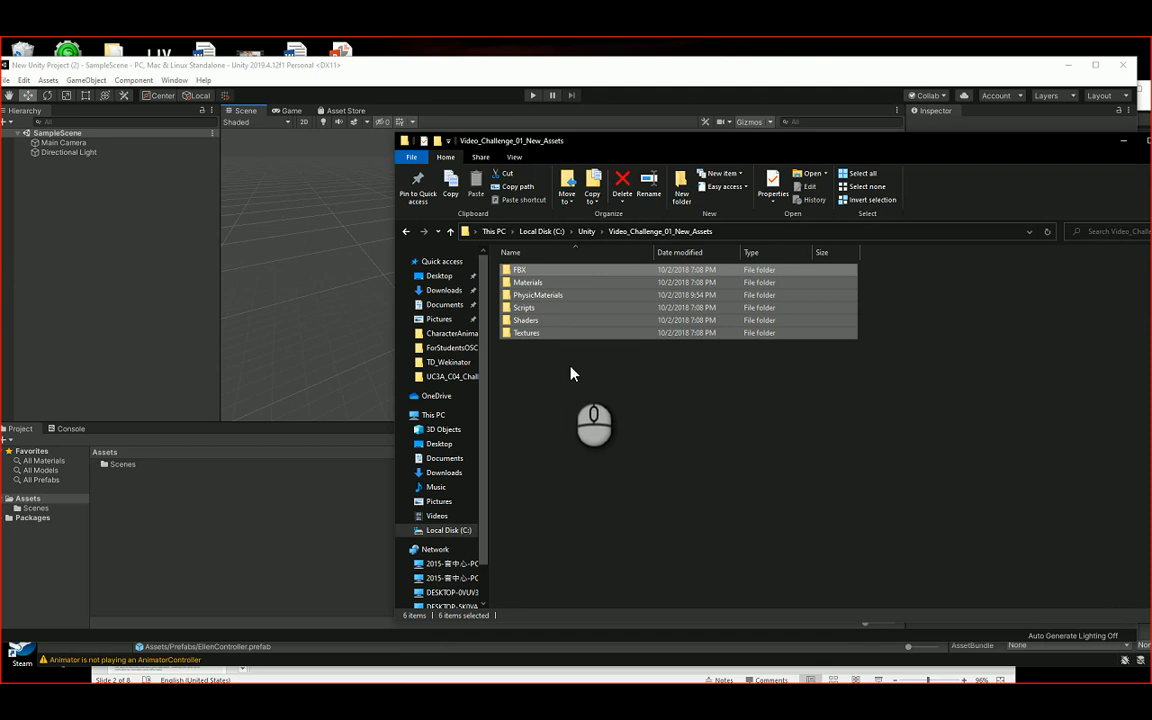
drag(590, 406, 32, 507)
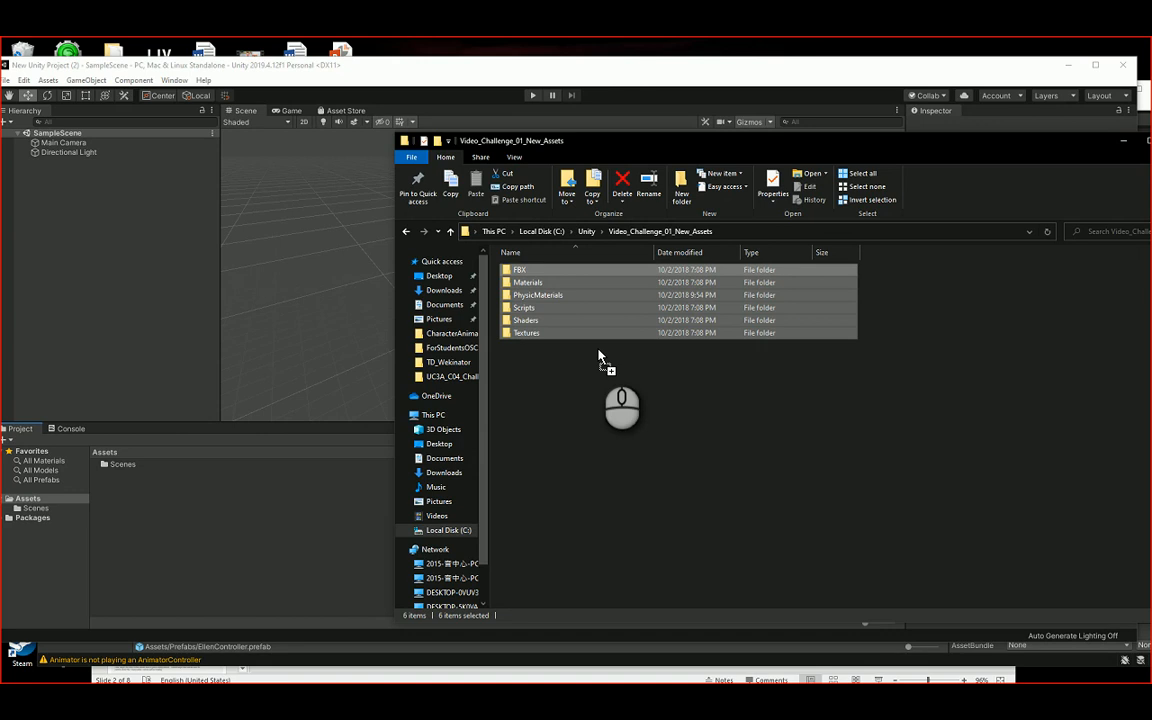
drag(598, 356, 350, 331)
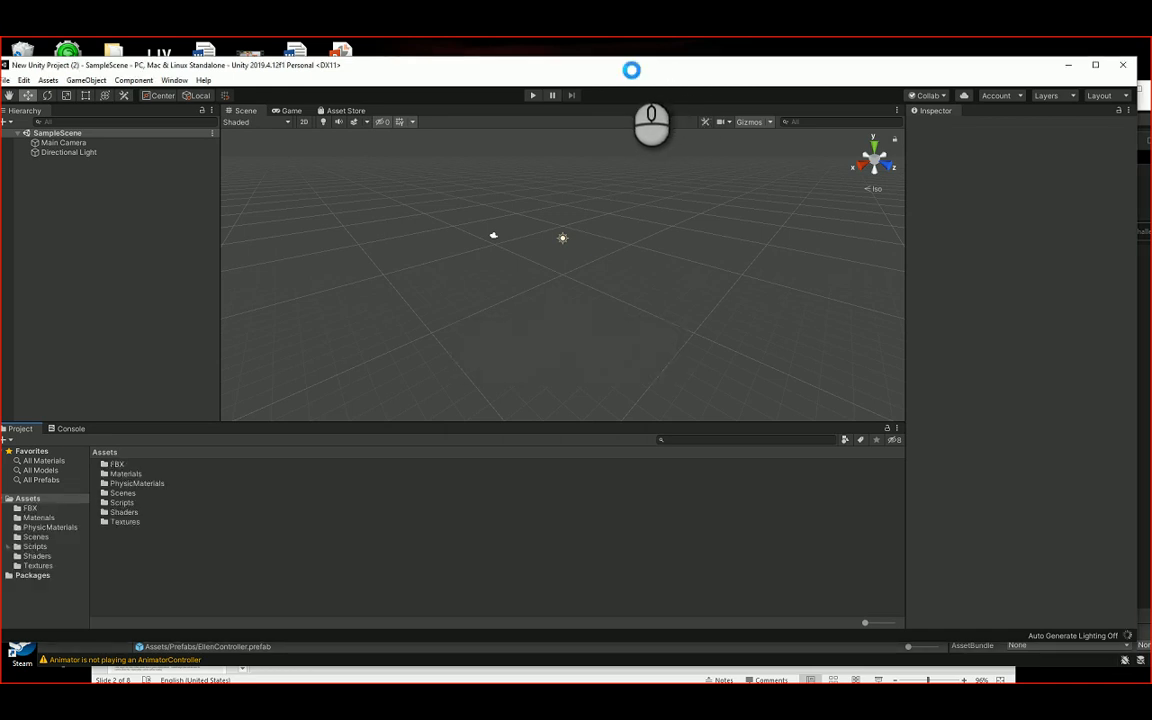
Step: Bring up the Character Setup for MOCAP students presentation, move it aside, and reposition the new Unity project window fully in view
drag(630, 69, 557, 55)
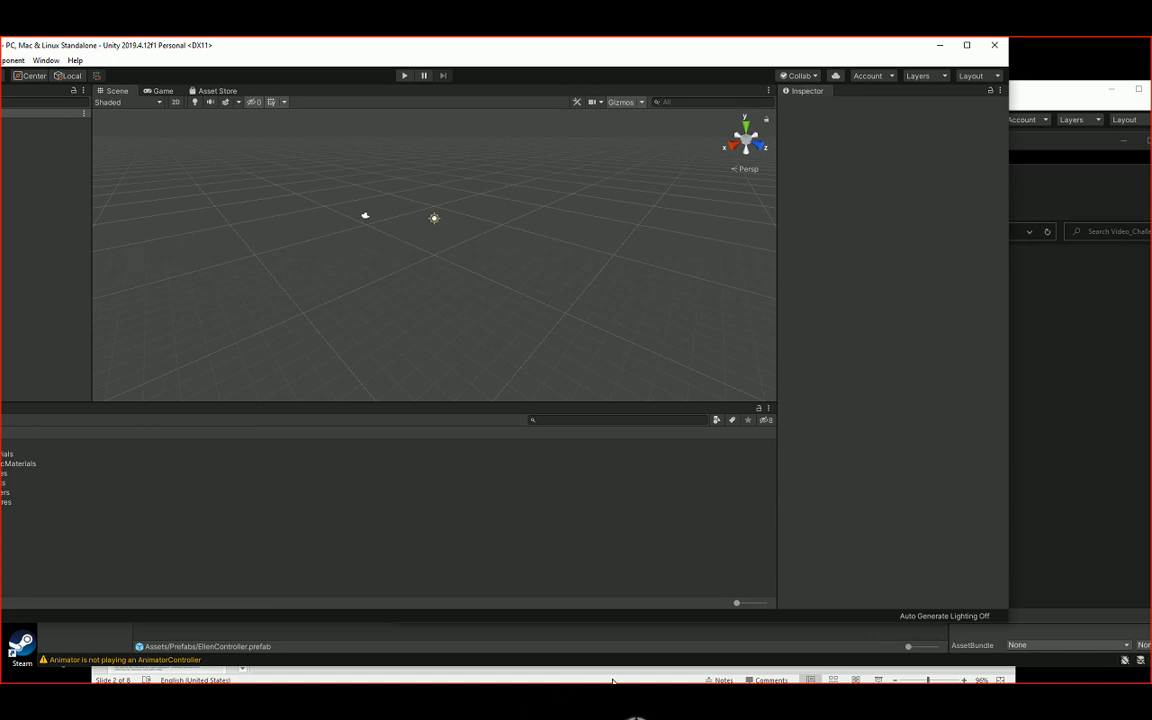
click(681, 679)
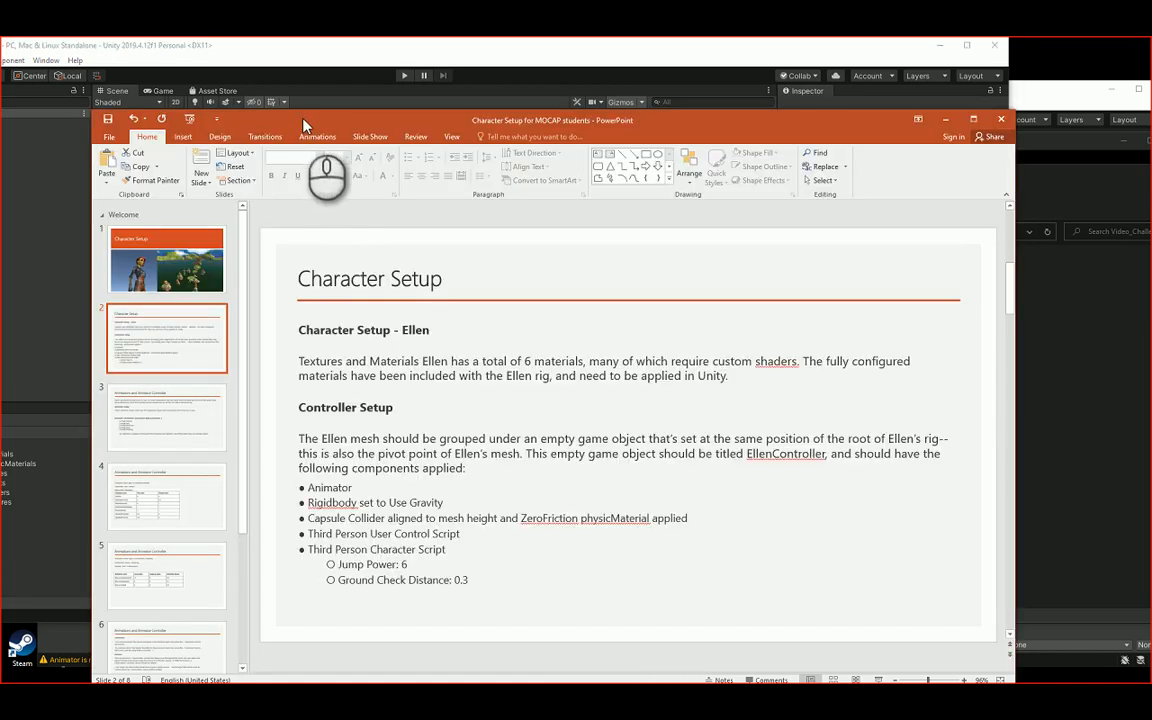
drag(300, 120, 621, 163)
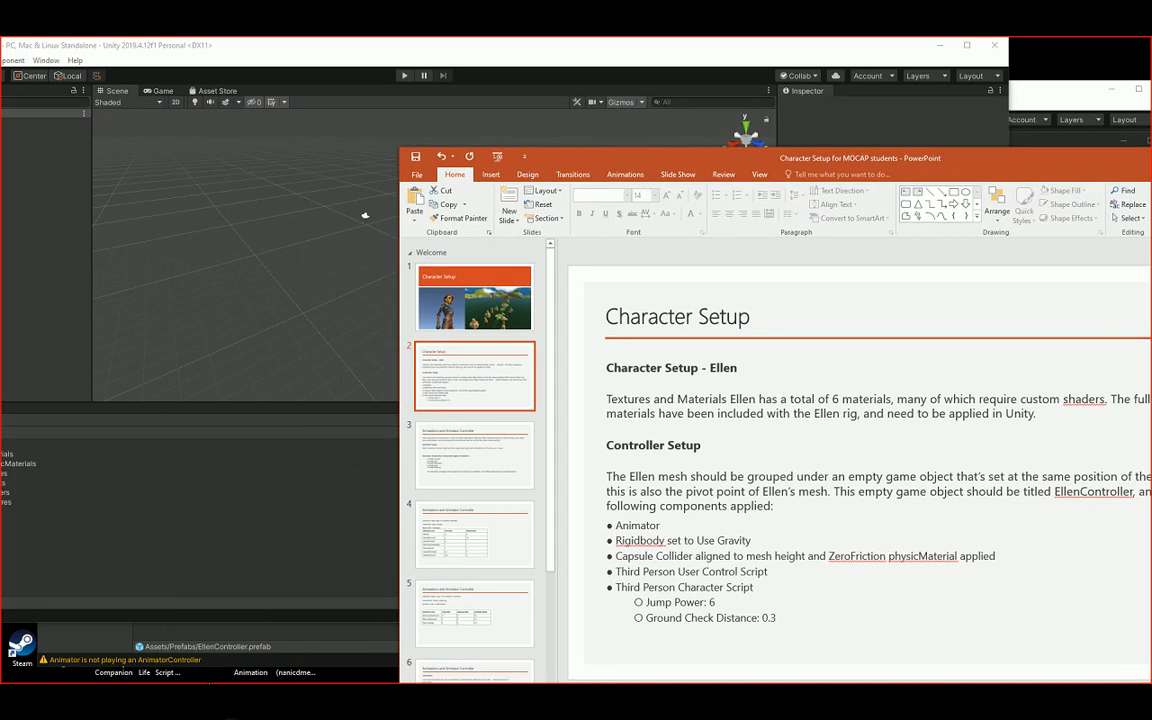
click(215, 52)
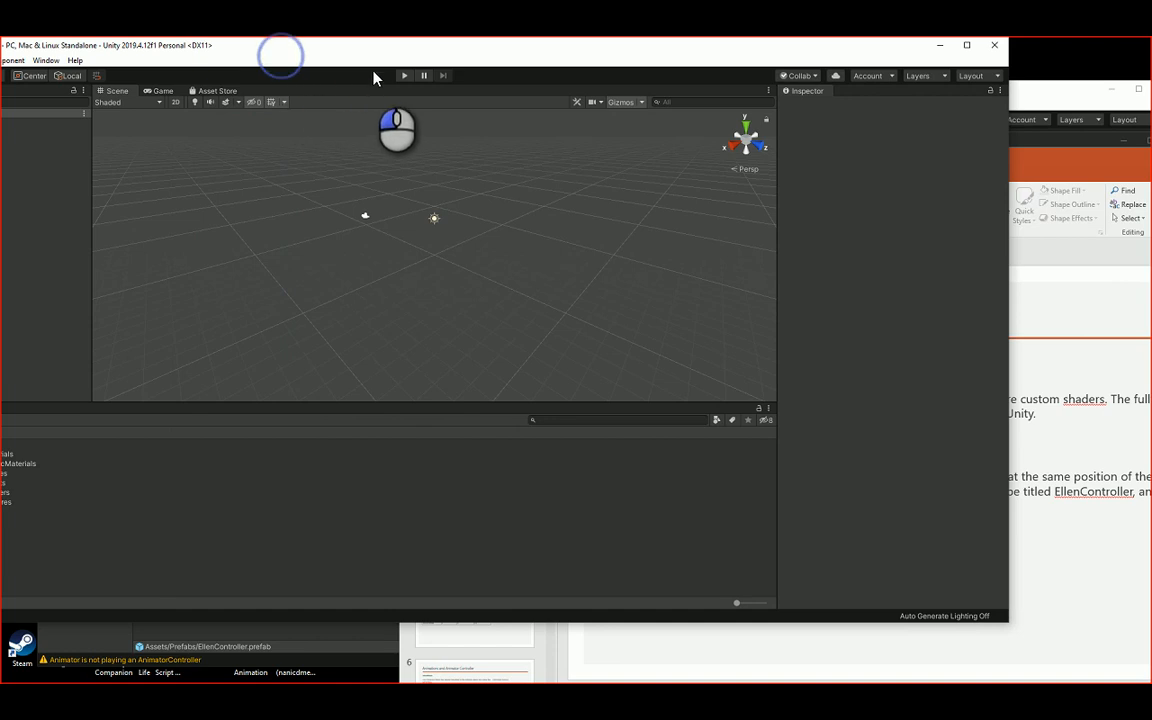
drag(303, 66, 483, 88)
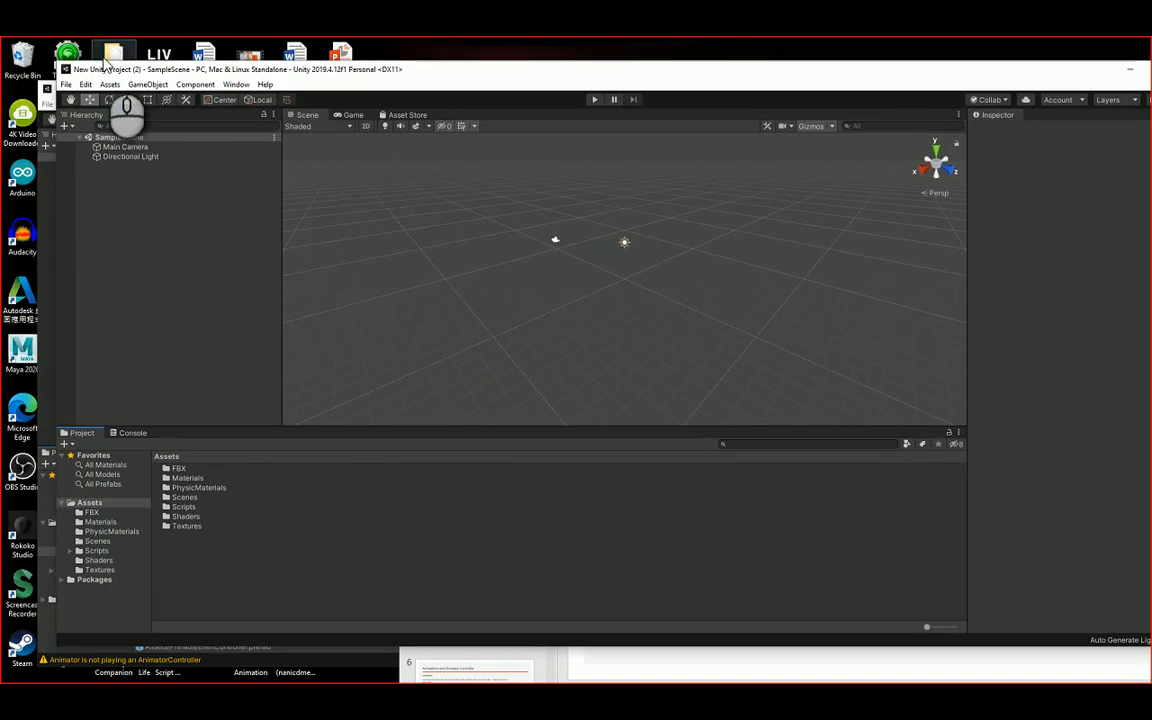
drag(58, 63, 143, 59)
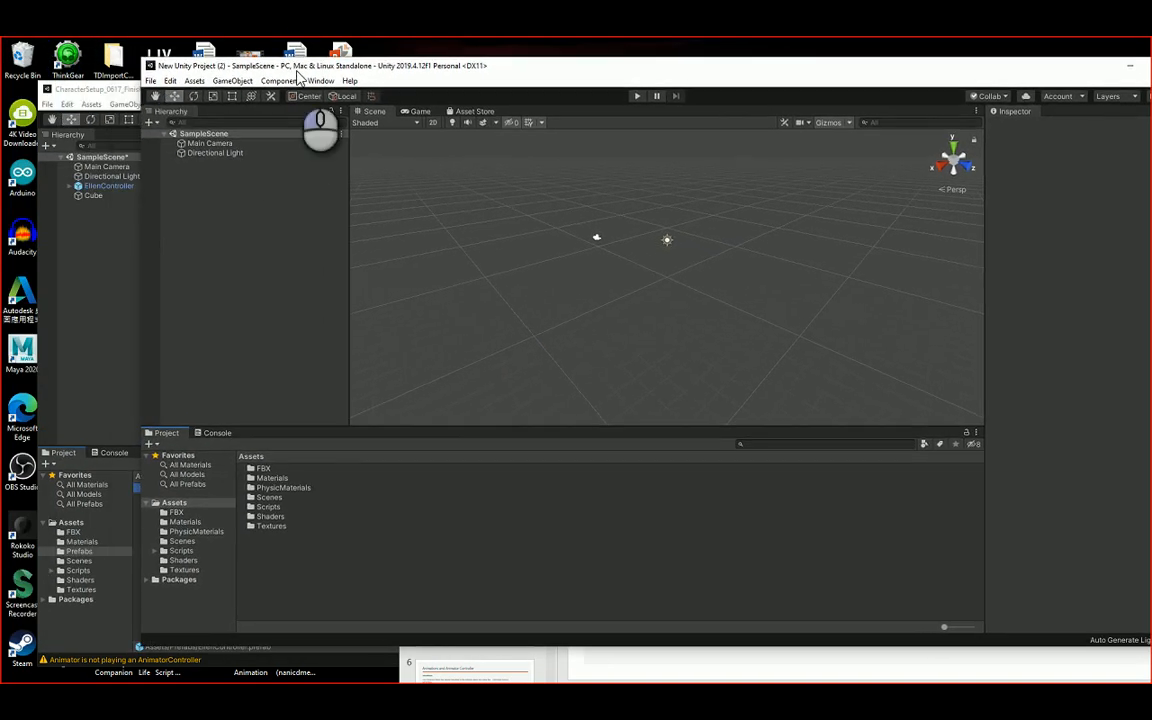
drag(537, 66, 472, 51)
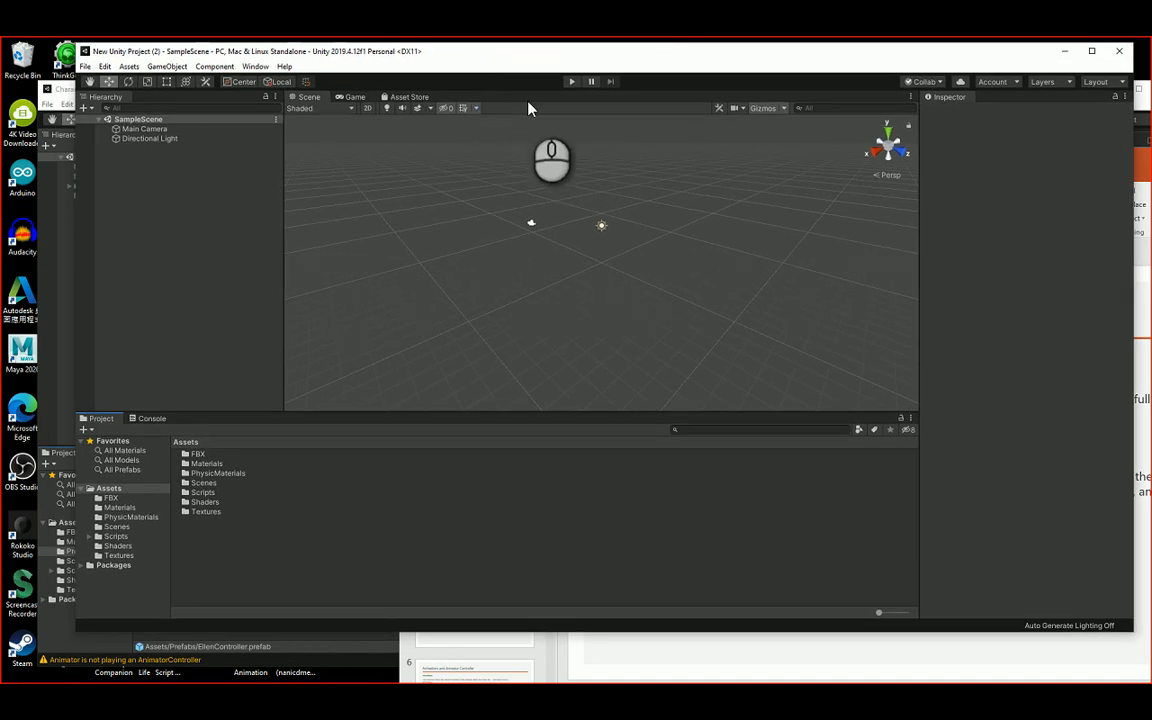
drag(576, 62, 504, 71)
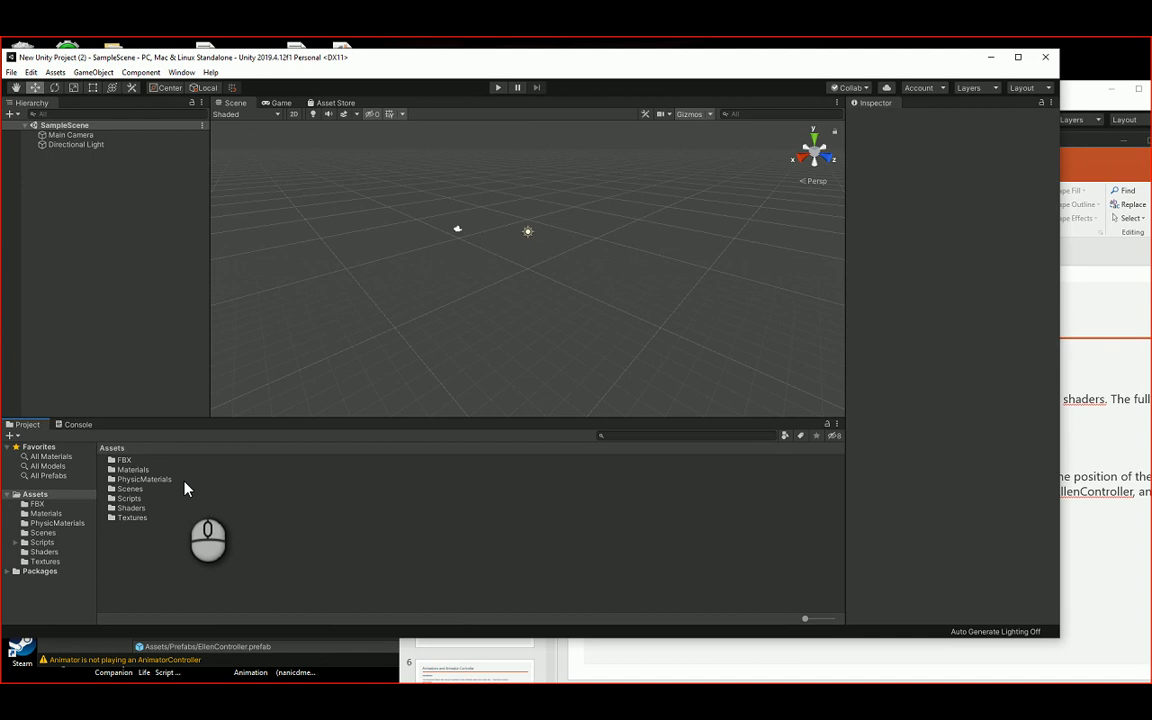
Step: Open the FBX folder, select EllenRig and examine its untextured model from different angles in the preview
click(37, 505)
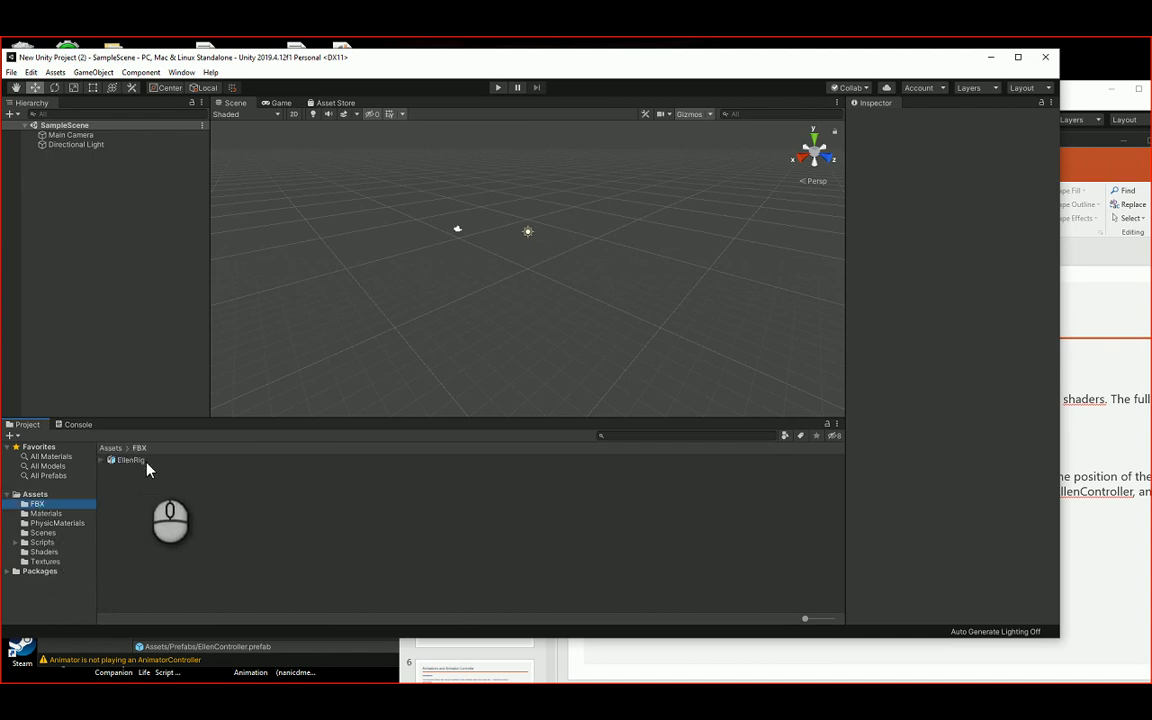
click(120, 460)
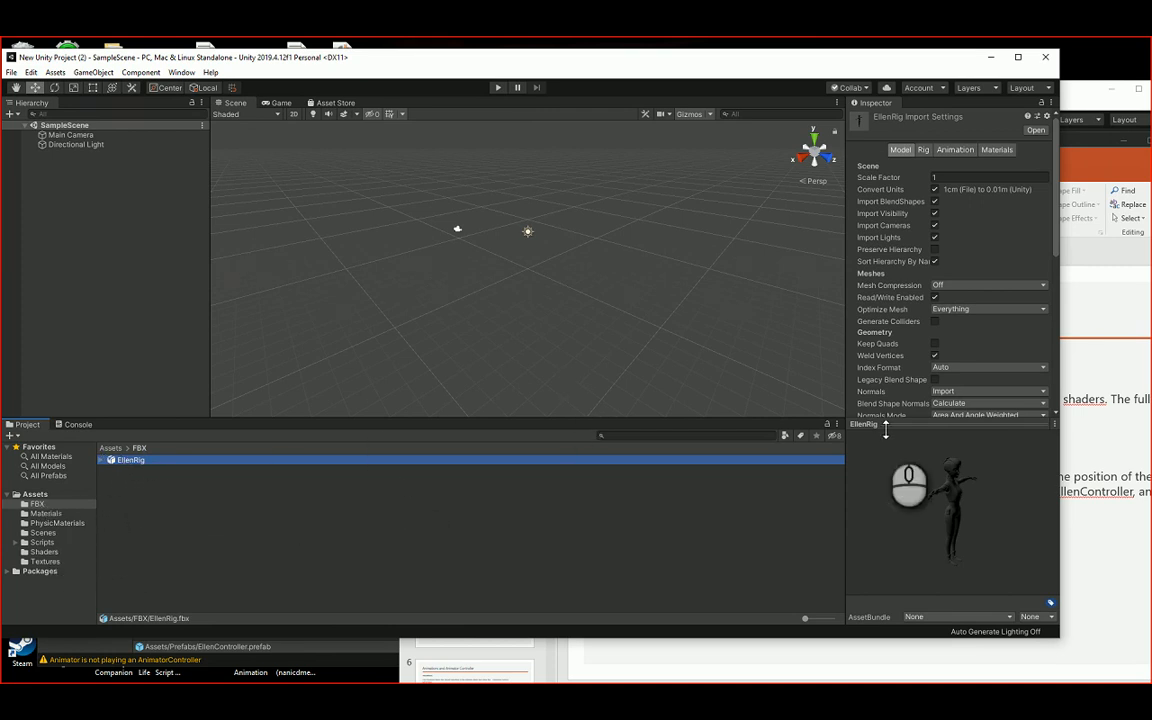
drag(972, 514, 922, 508)
right_drag(921, 502, 951, 501)
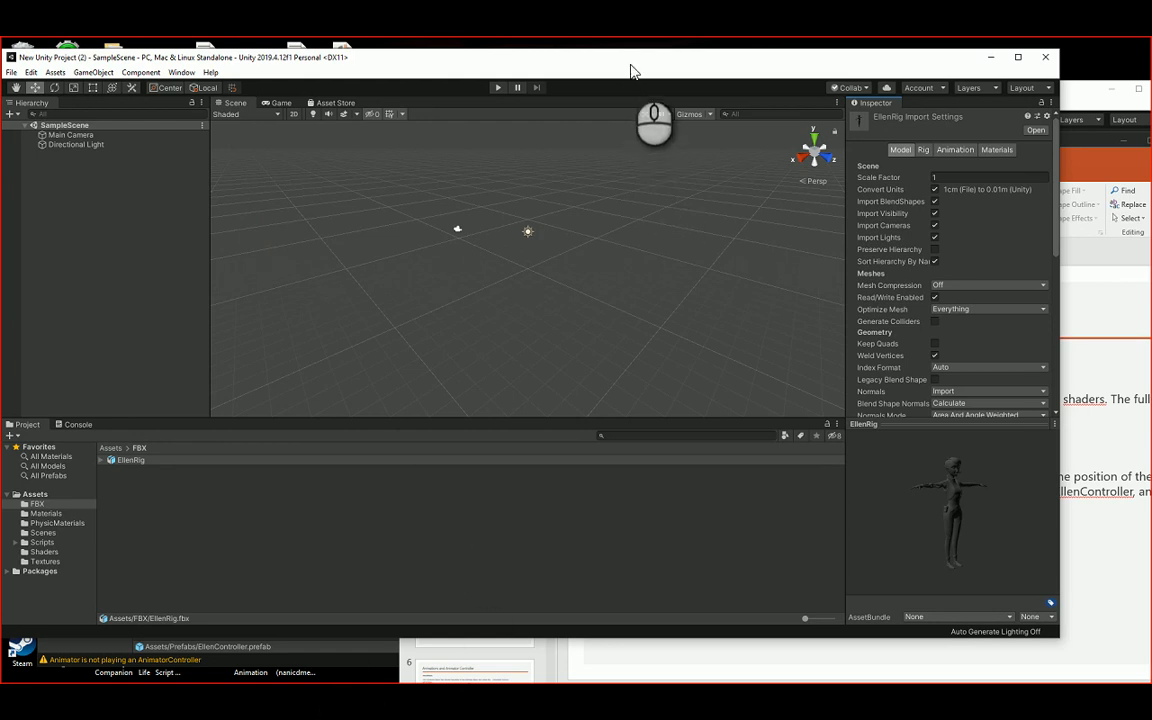
Step: Rearrange the new project, CharacterSetup_0617_Finished and Video_Challenge02_New_Assets windows so both Unity editors are accessible, with the finished project in front
drag(630, 58, 663, 142)
drag(488, 93, 641, 92)
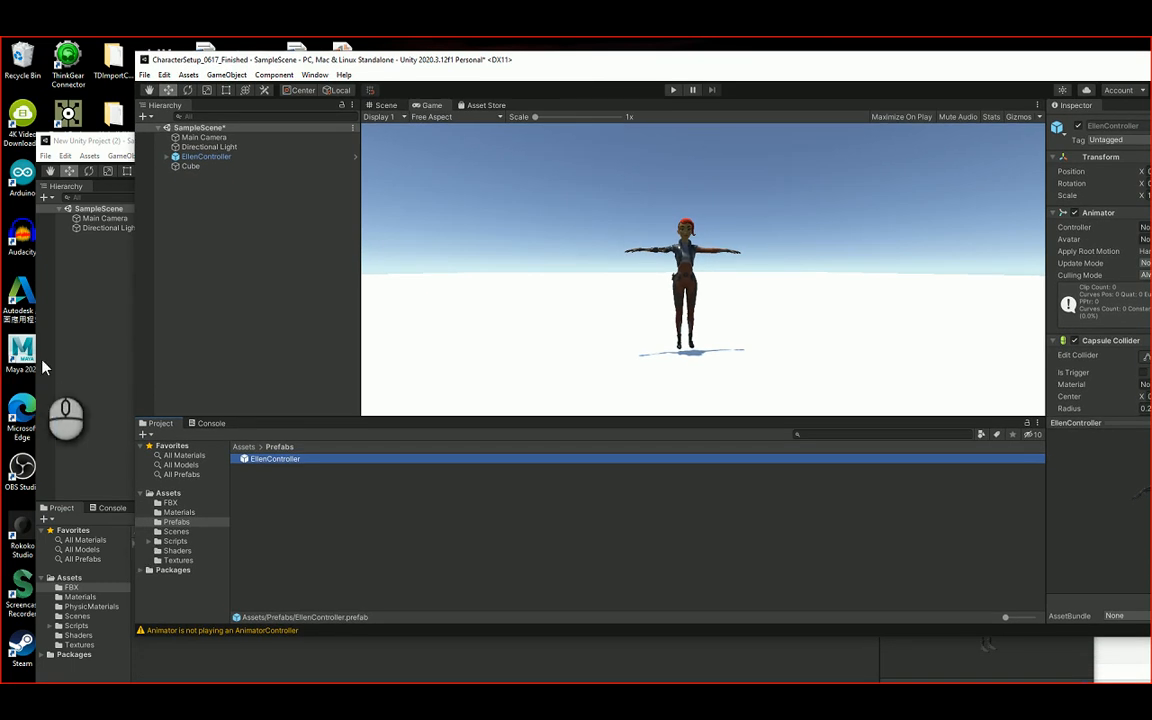
mouse_move(105, 143)
mouse_down()
mouse_move(192, 120)
mouse_move(132, 72)
mouse_move(101, 77)
mouse_move(112, 146)
mouse_move(101, 138)
mouse_up()
drag(921, 62, 768, 272)
click(708, 121)
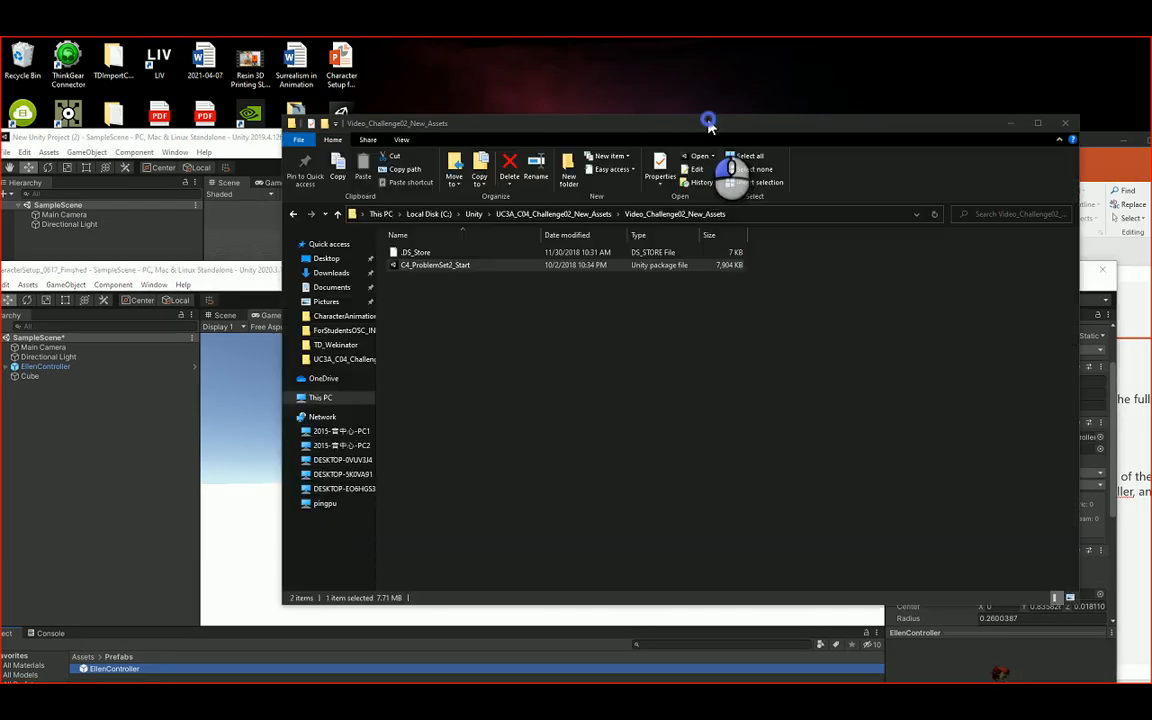
drag(708, 121, 717, 72)
drag(513, 68, 591, 59)
drag(183, 141, 258, 72)
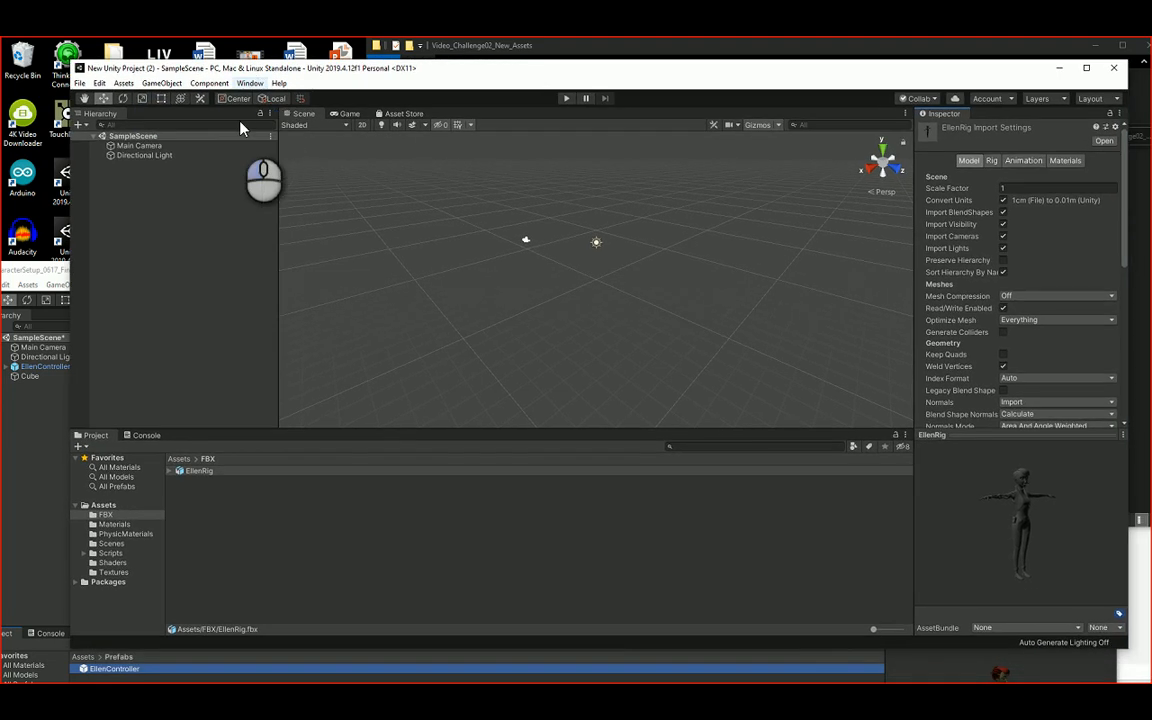
drag(50, 269, 208, 77)
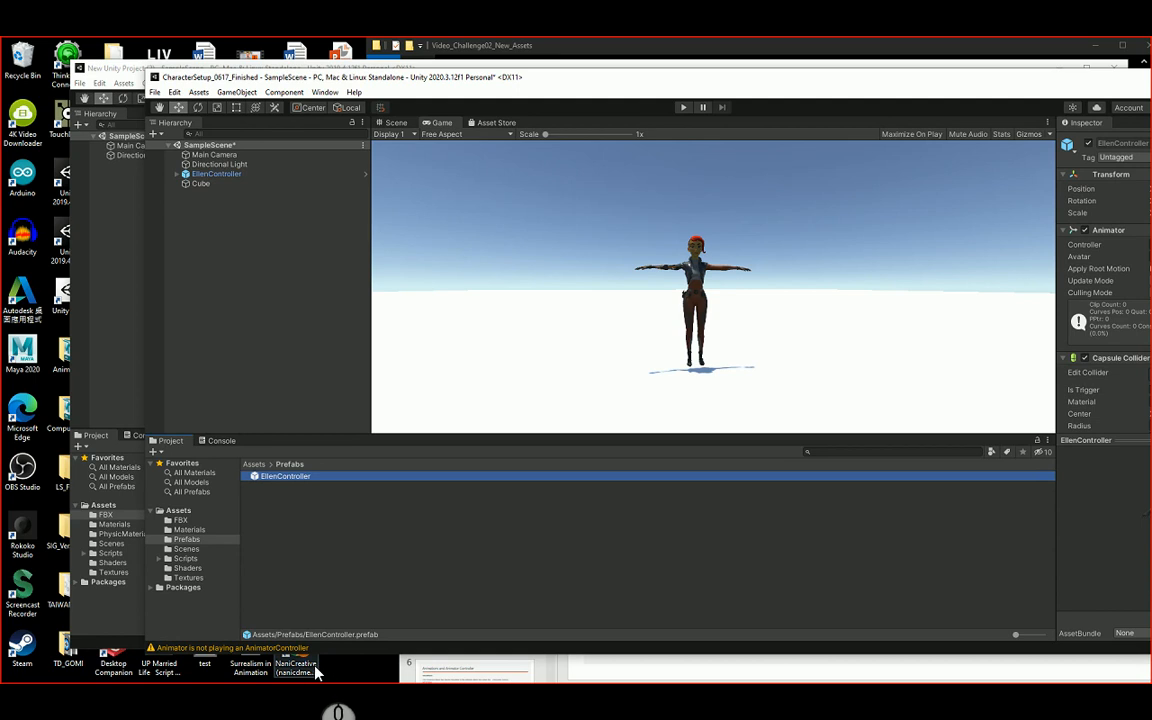
Step: Show the Autodesk Character Generator's My Characters page in the browser, move its window into view, and return to the new Unity project
double_click(296, 667)
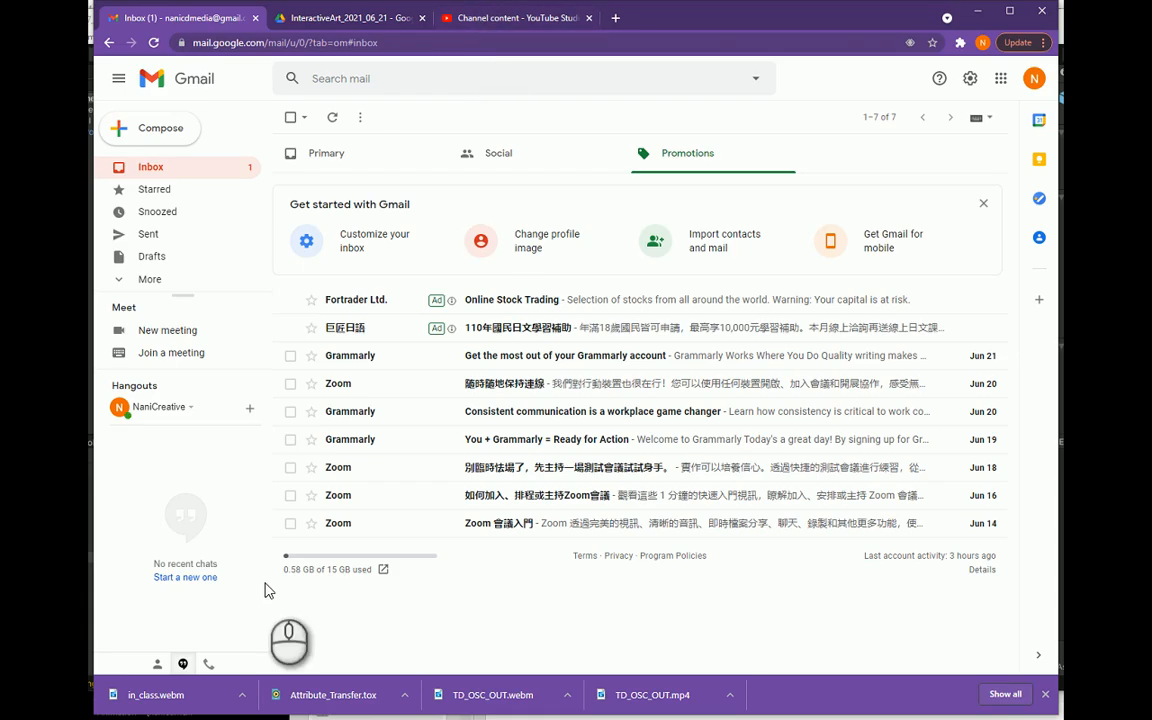
mouse_move(185, 711)
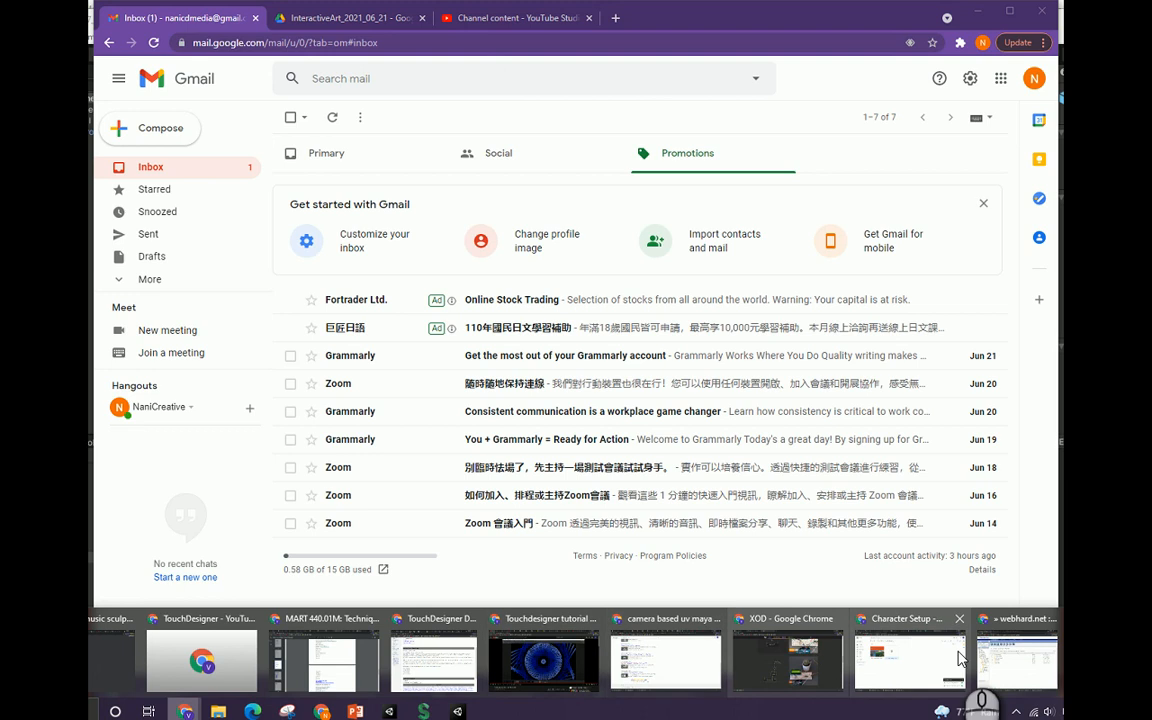
click(1118, 657)
drag(668, 6, 914, 25)
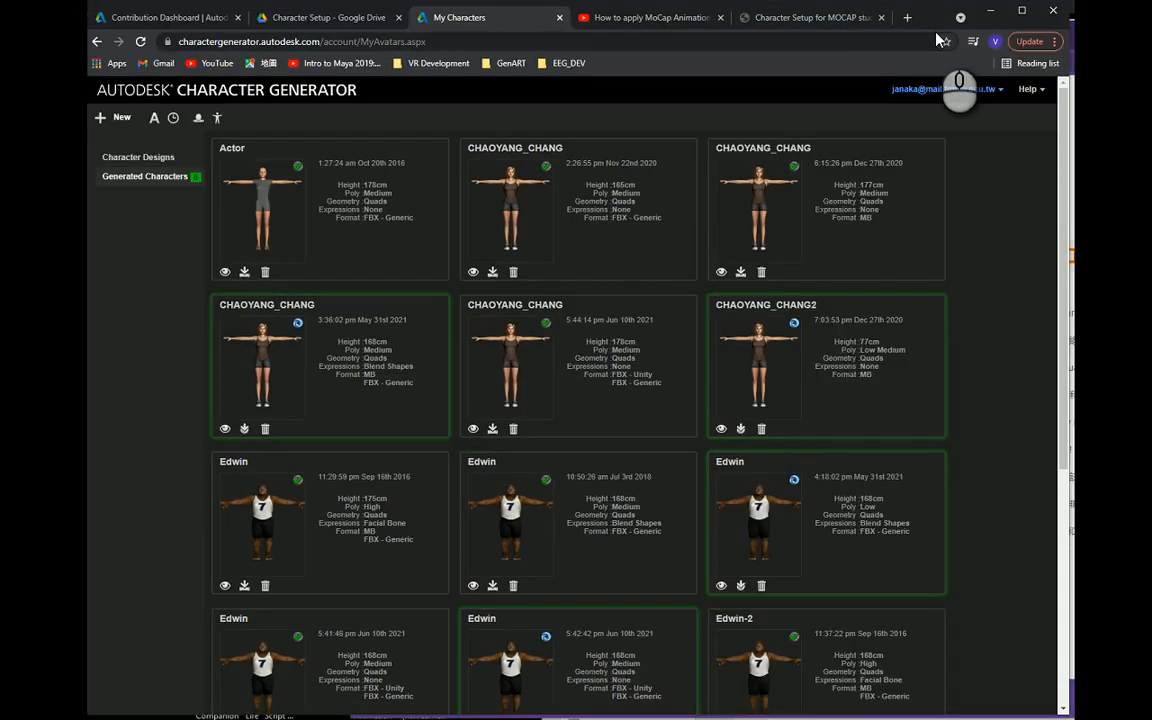
drag(806, 4, 926, 22)
drag(843, 18, 822, 34)
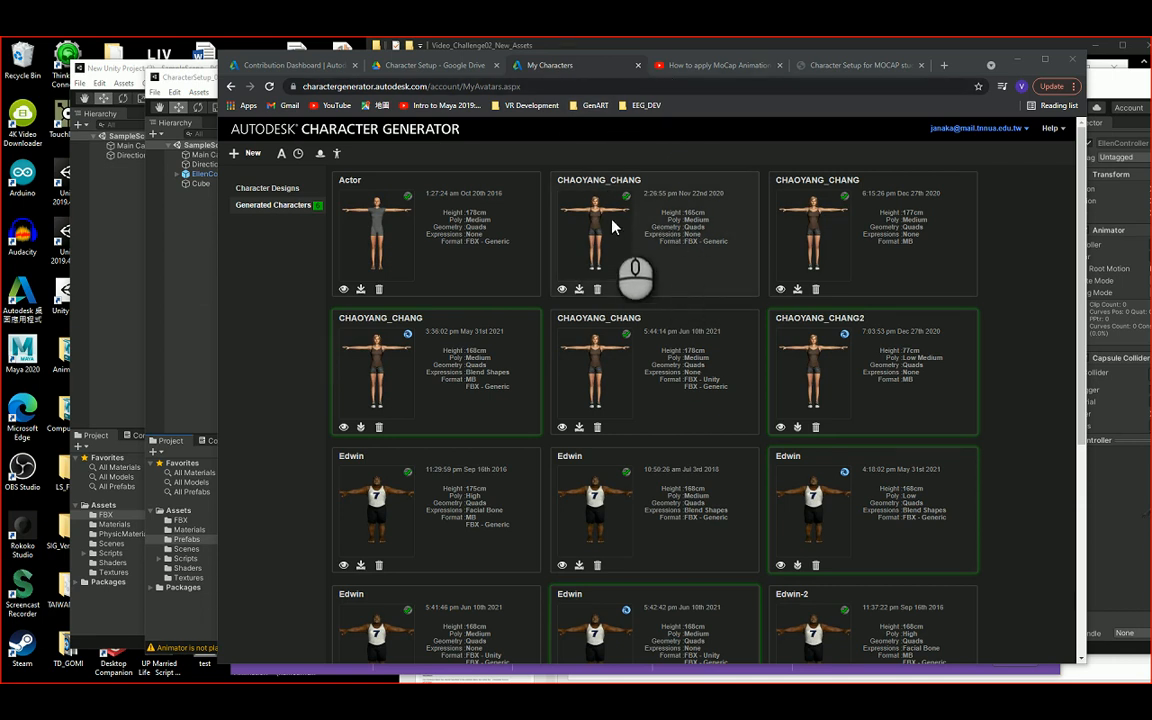
click(190, 251)
click(102, 280)
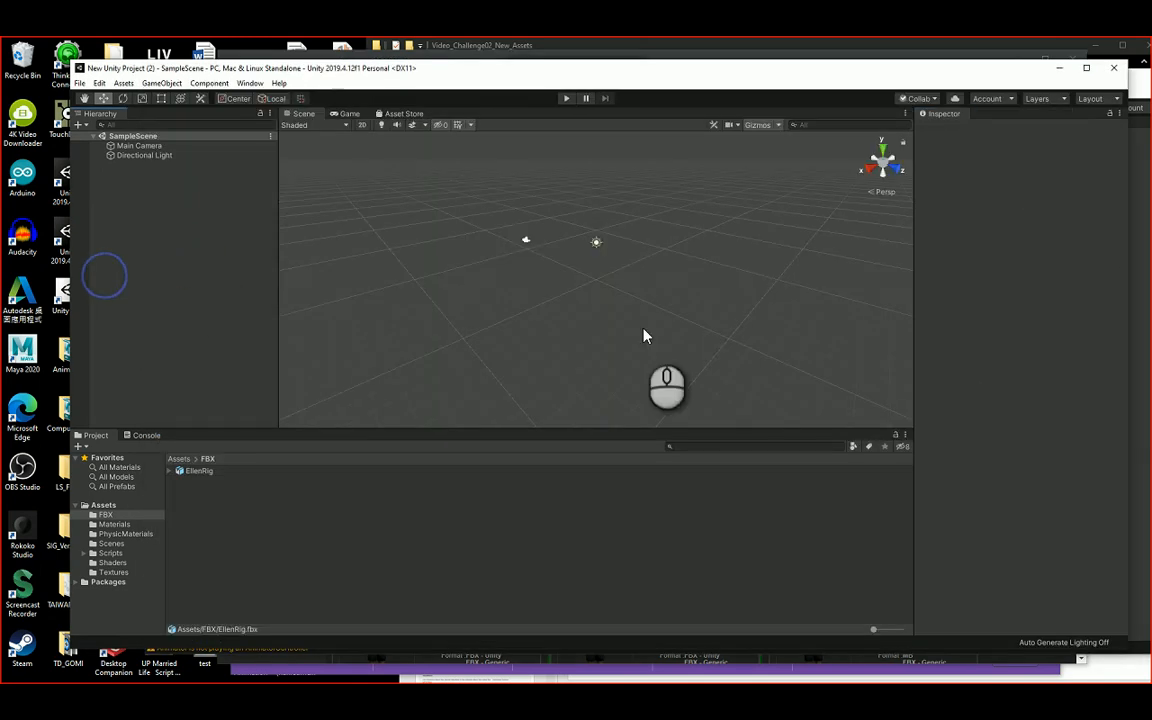
Step: Remap EllenRig's body, eyes, hair, head and tear materials to Body, Eyes, Hair, Head and Tear, apply the import settings and inspect the preview
click(195, 470)
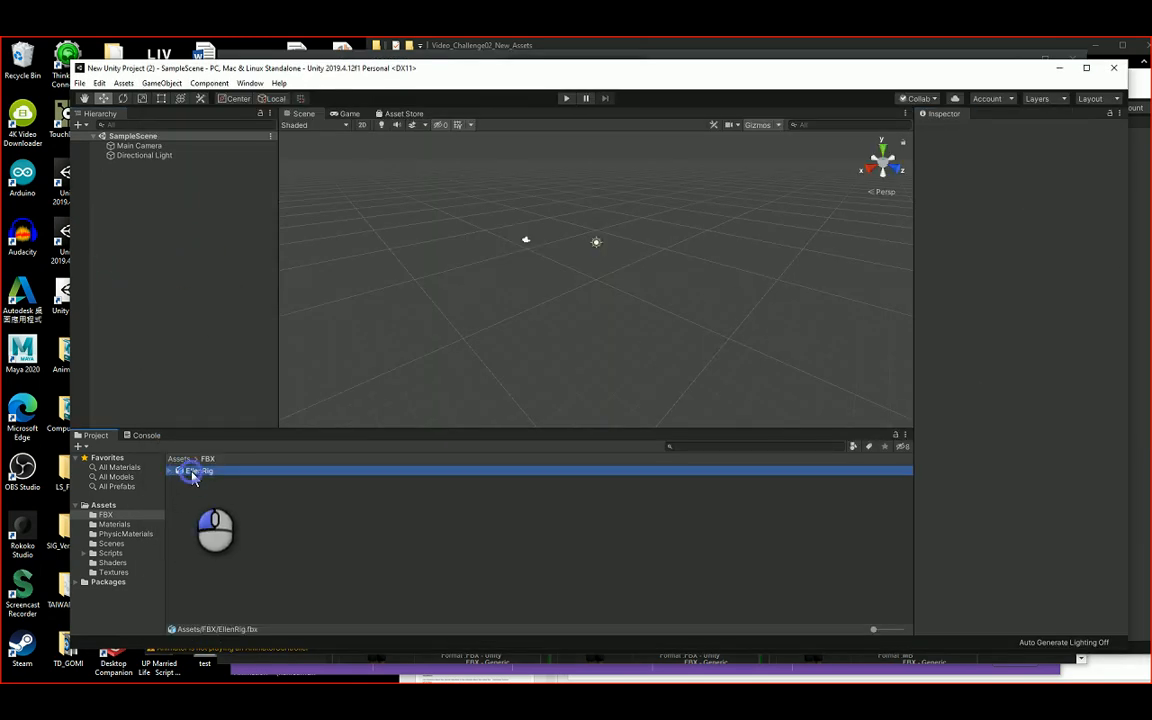
click(1066, 161)
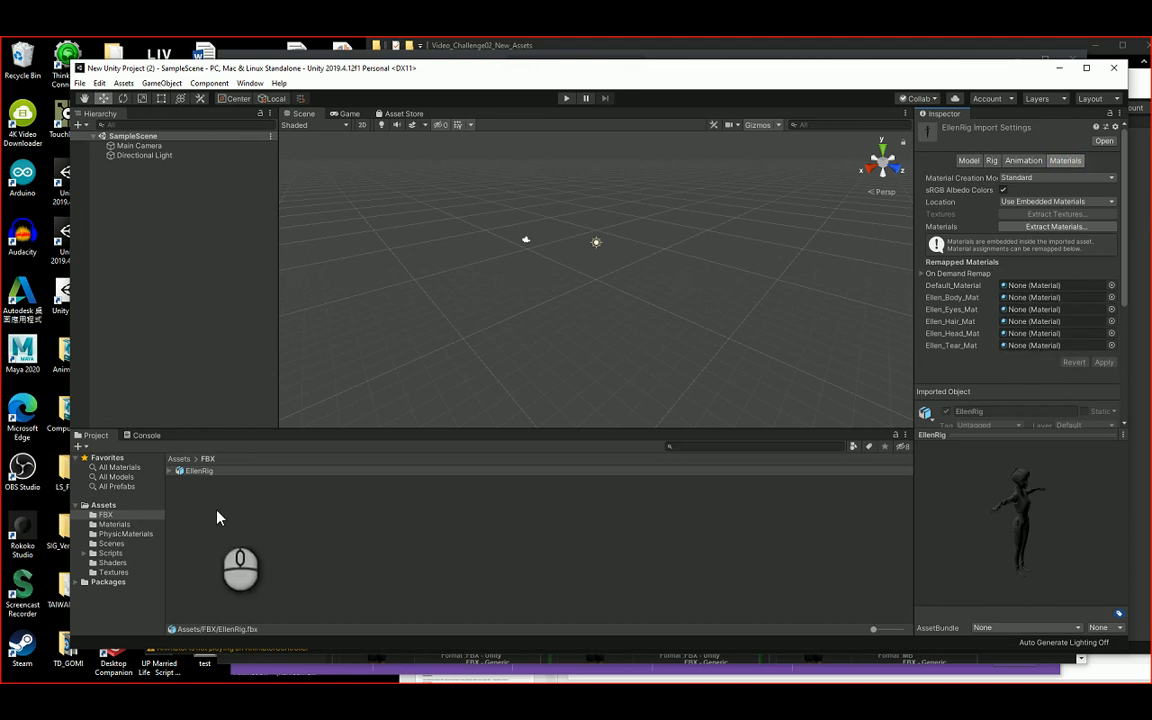
click(114, 526)
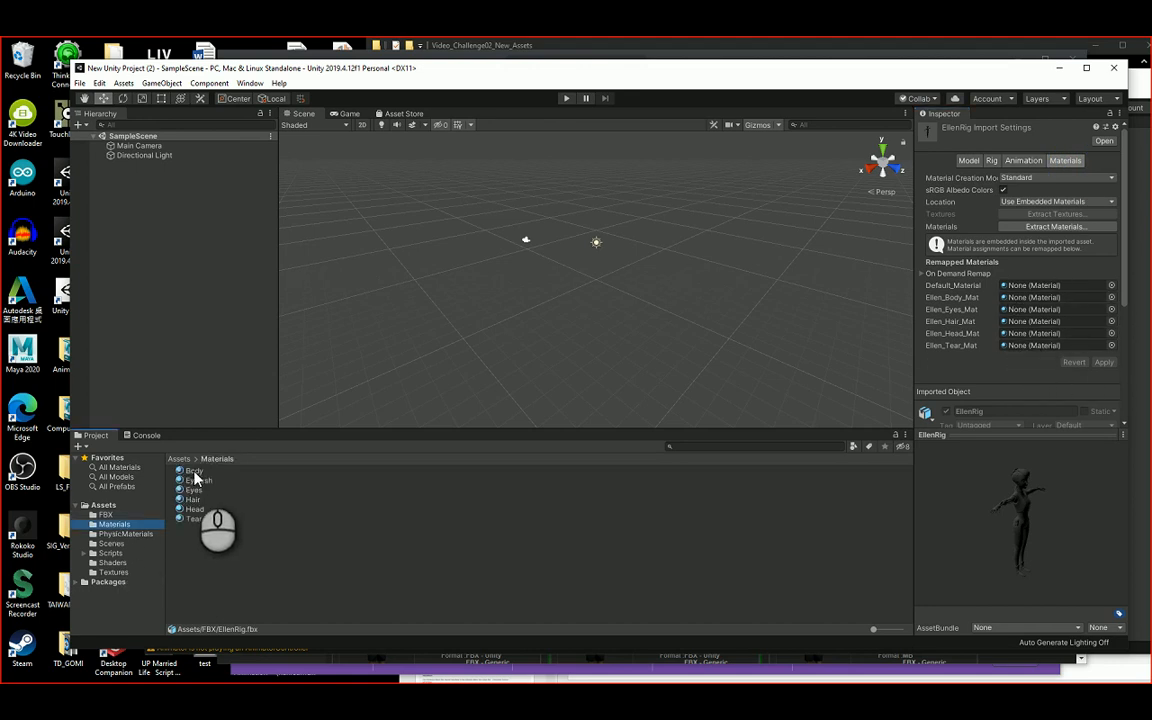
drag(195, 476, 1030, 304)
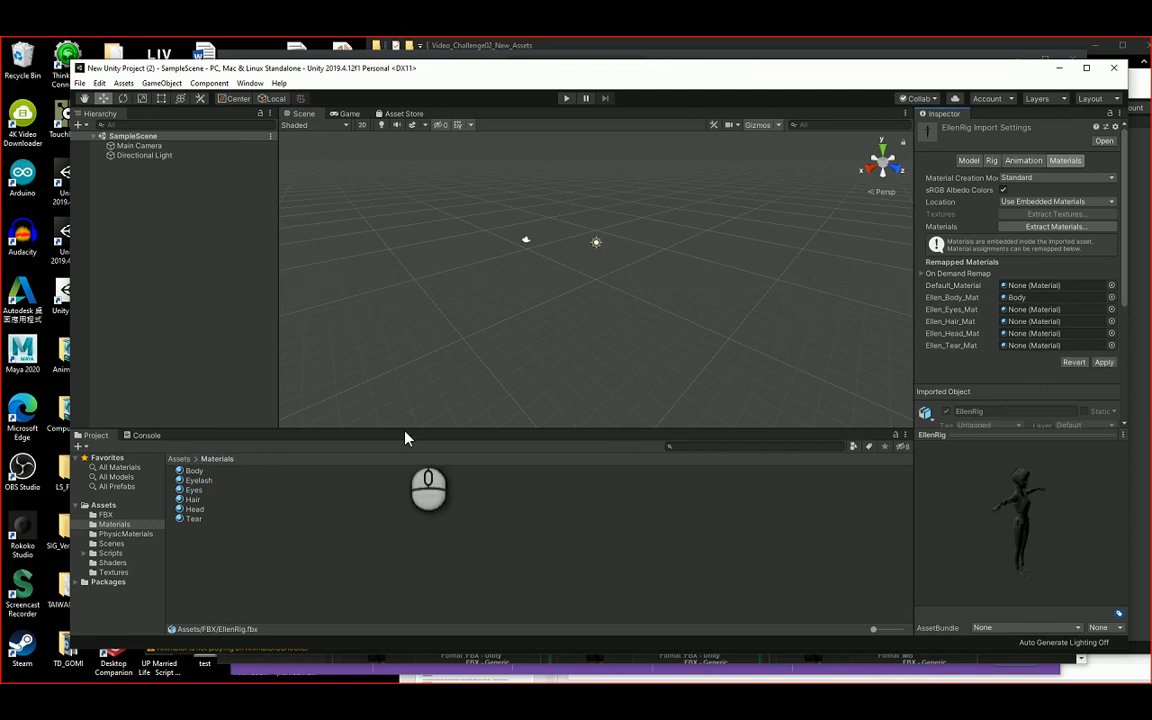
drag(199, 488, 1025, 318)
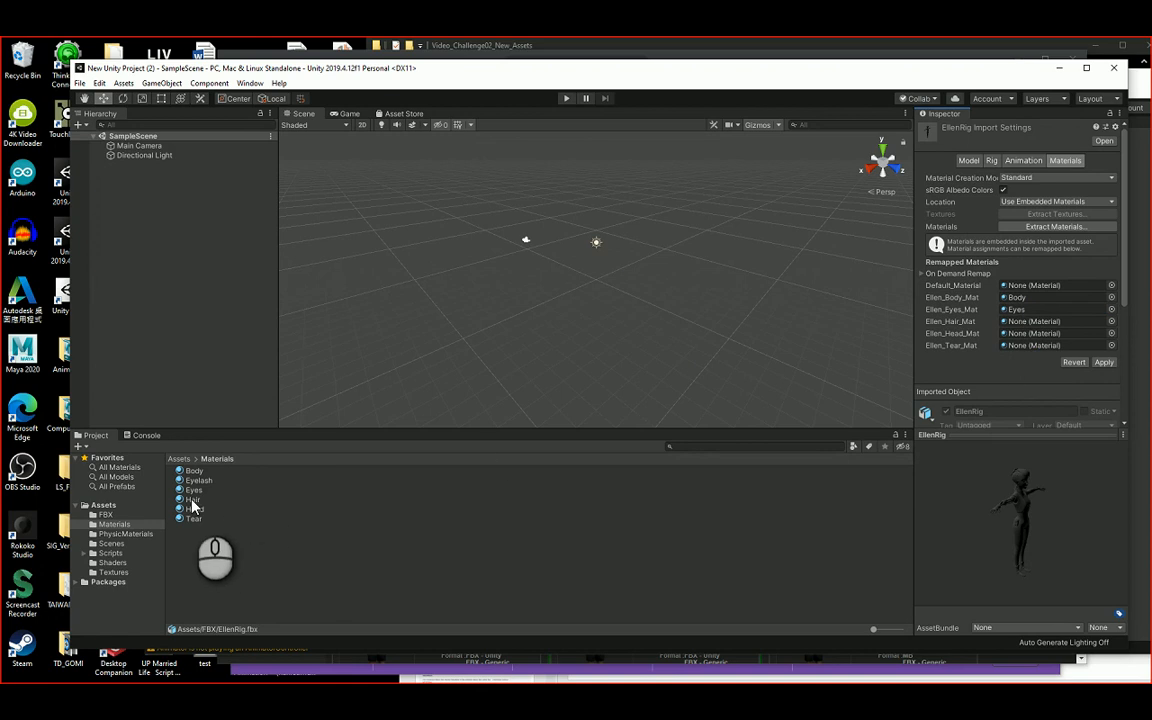
drag(193, 508, 1018, 333)
drag(190, 509, 1016, 334)
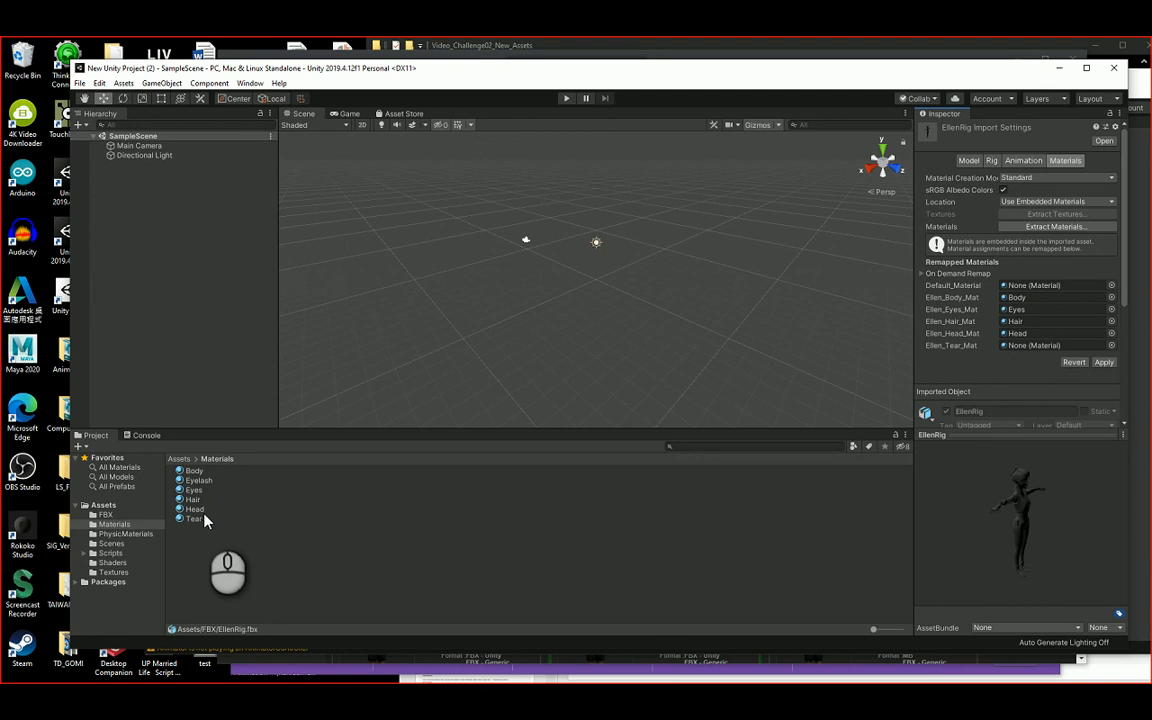
click(195, 519)
drag(197, 528, 1018, 345)
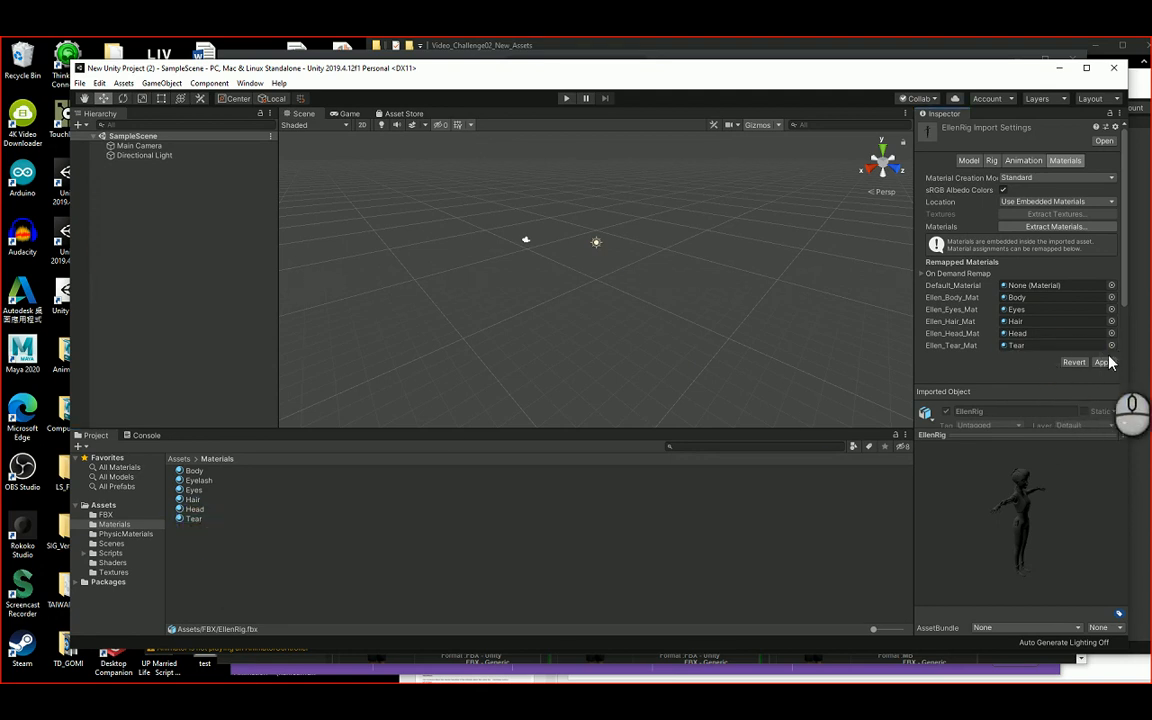
click(1104, 364)
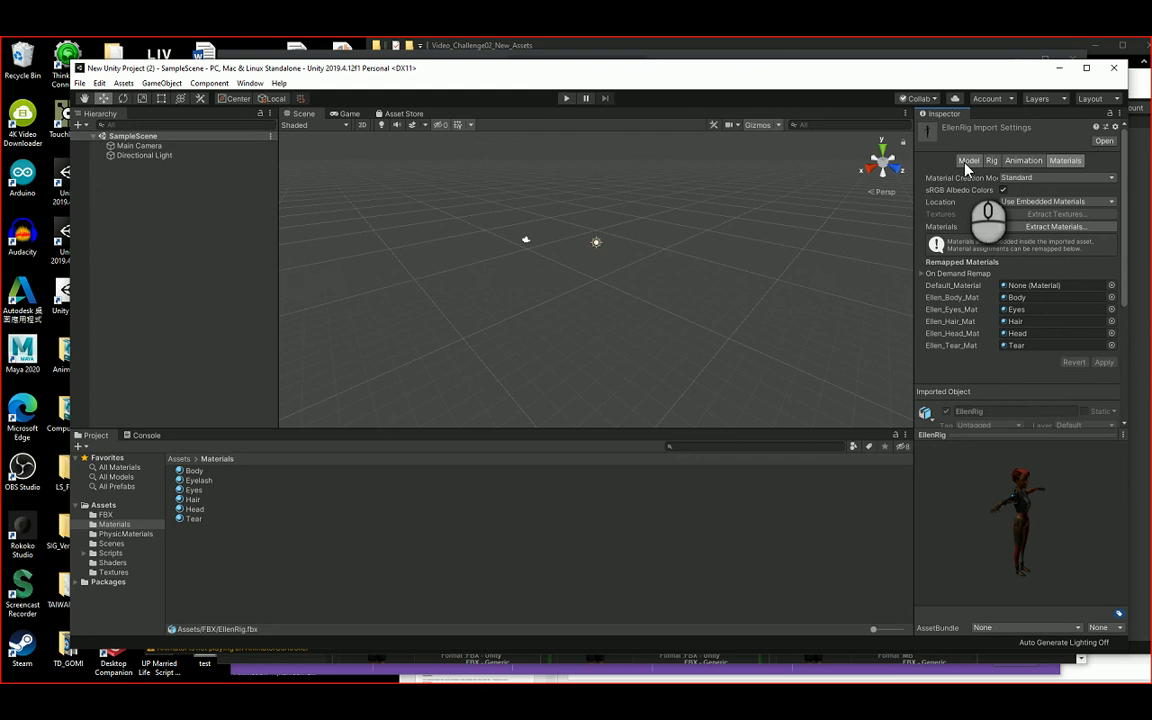
drag(1108, 434, 1031, 513)
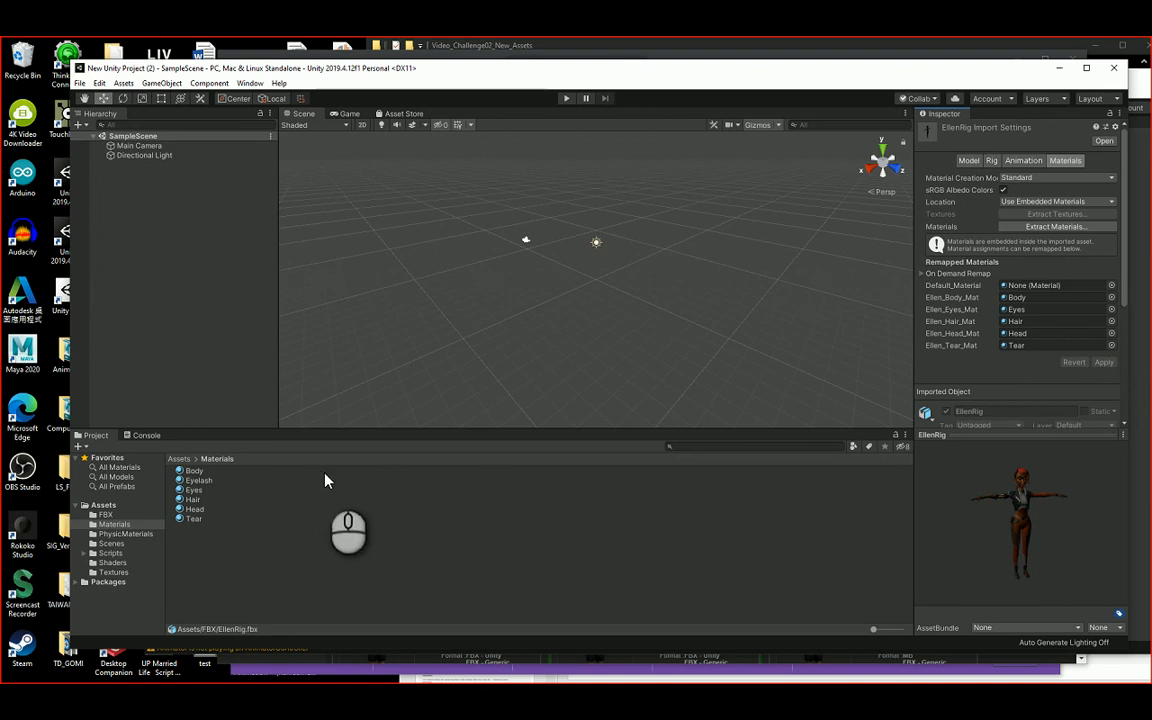
Step: Add the EllenRig model from the FBX folder to the SampleScene hierarchy
click(105, 515)
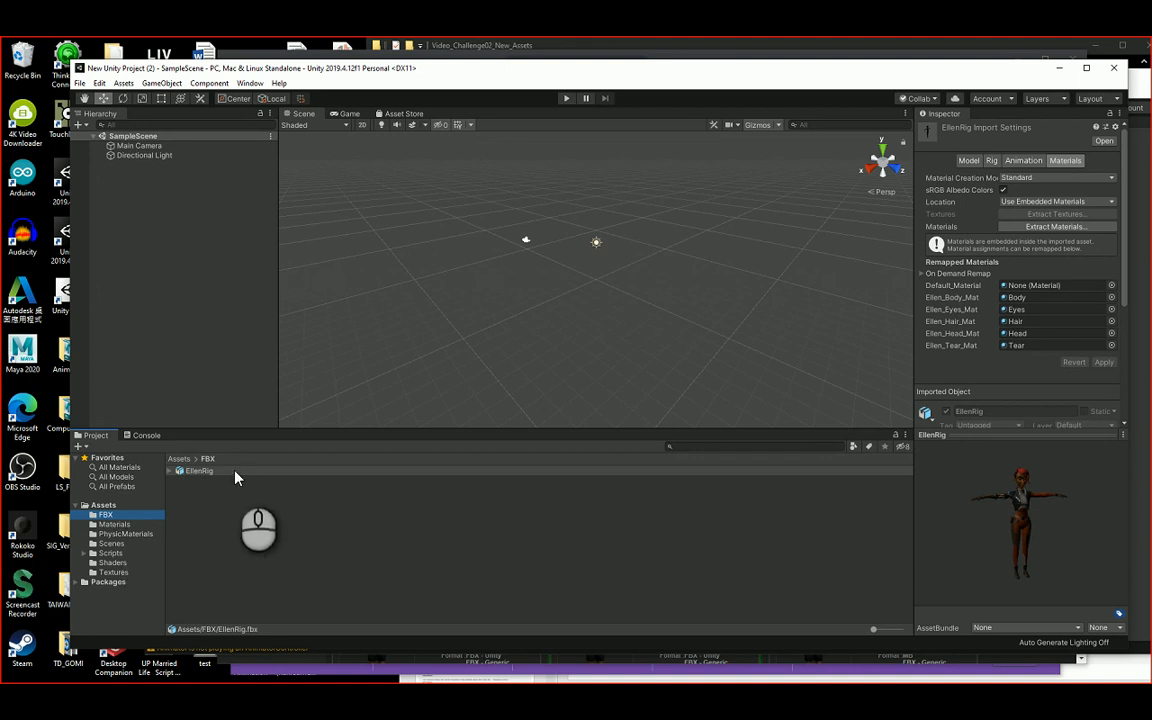
drag(203, 470, 136, 262)
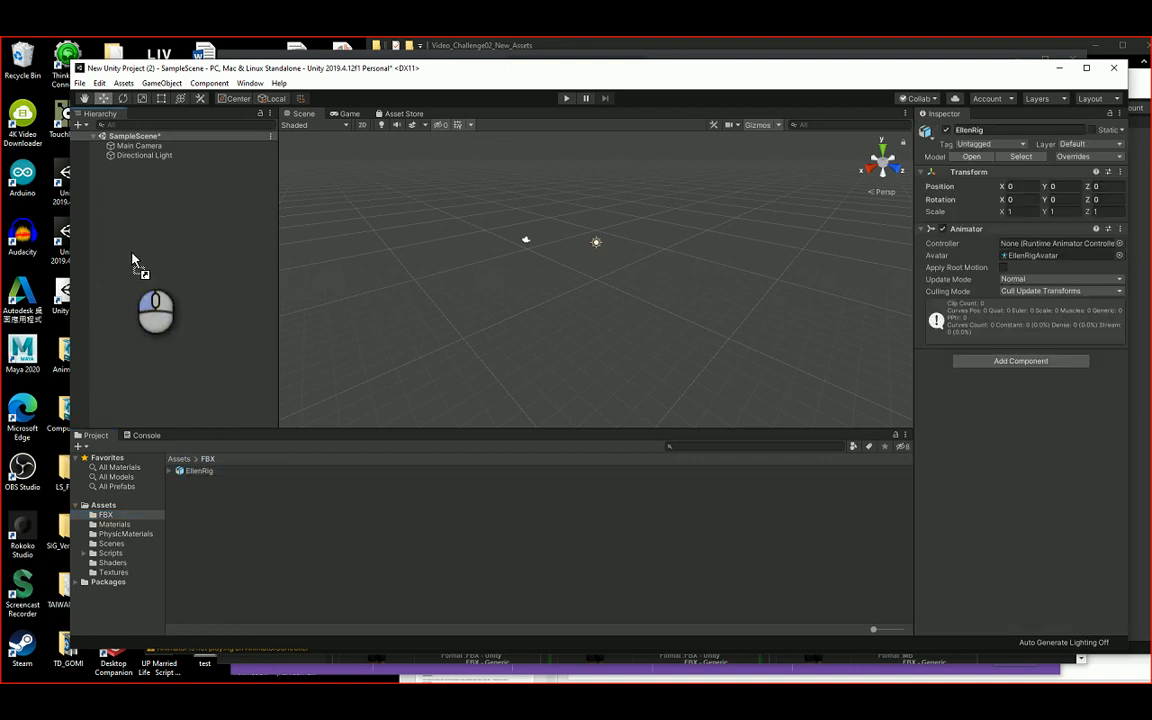
scroll(596, 268, up, 5)
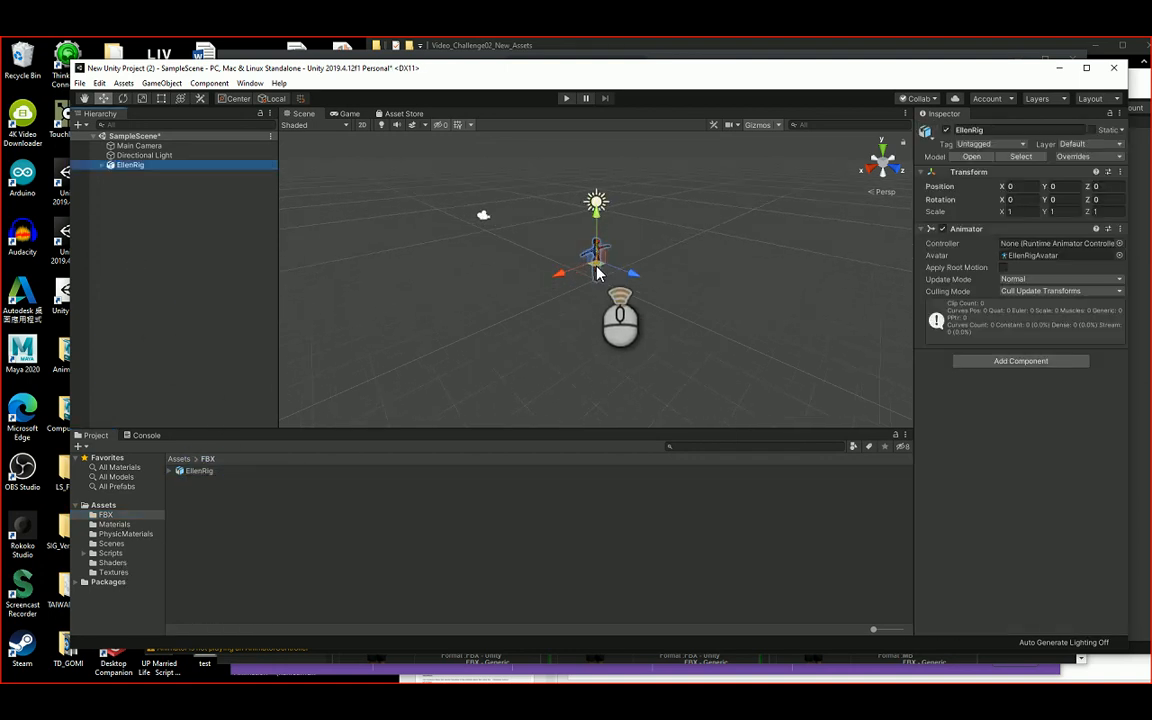
scroll(596, 270, up, 5)
scroll(590, 255, down, 8)
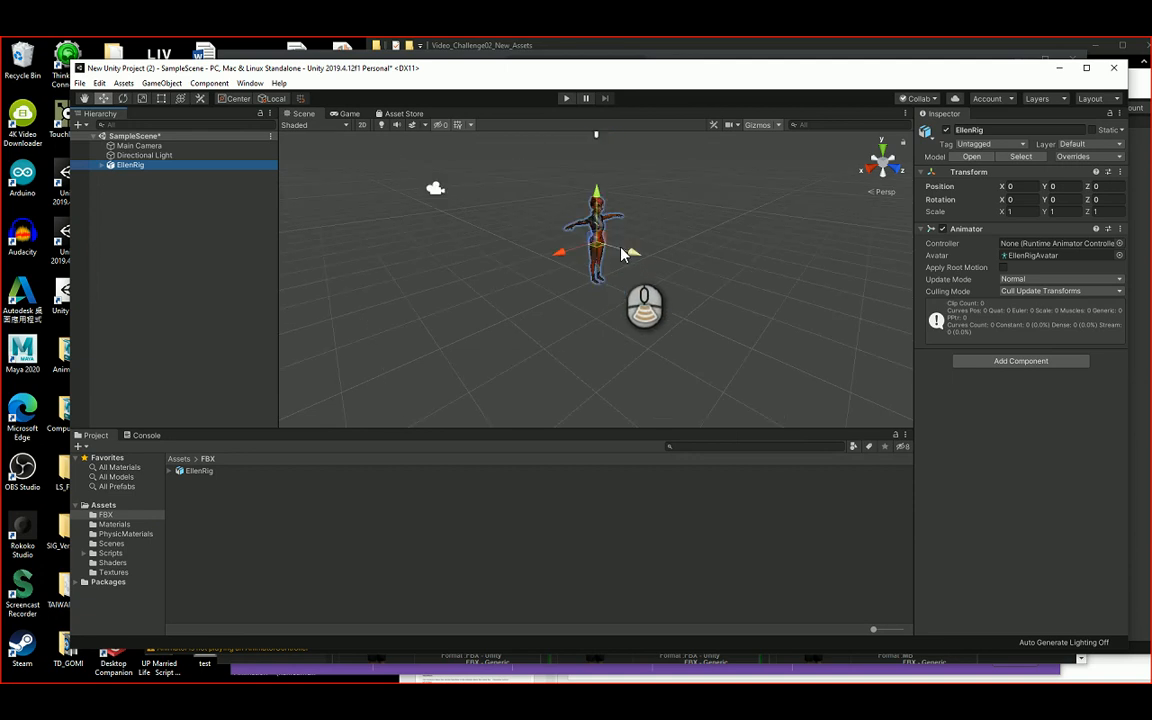
Step: Switch the scene view to Front and frame the whole EllenRig character
click(884, 163)
right_click(884, 165)
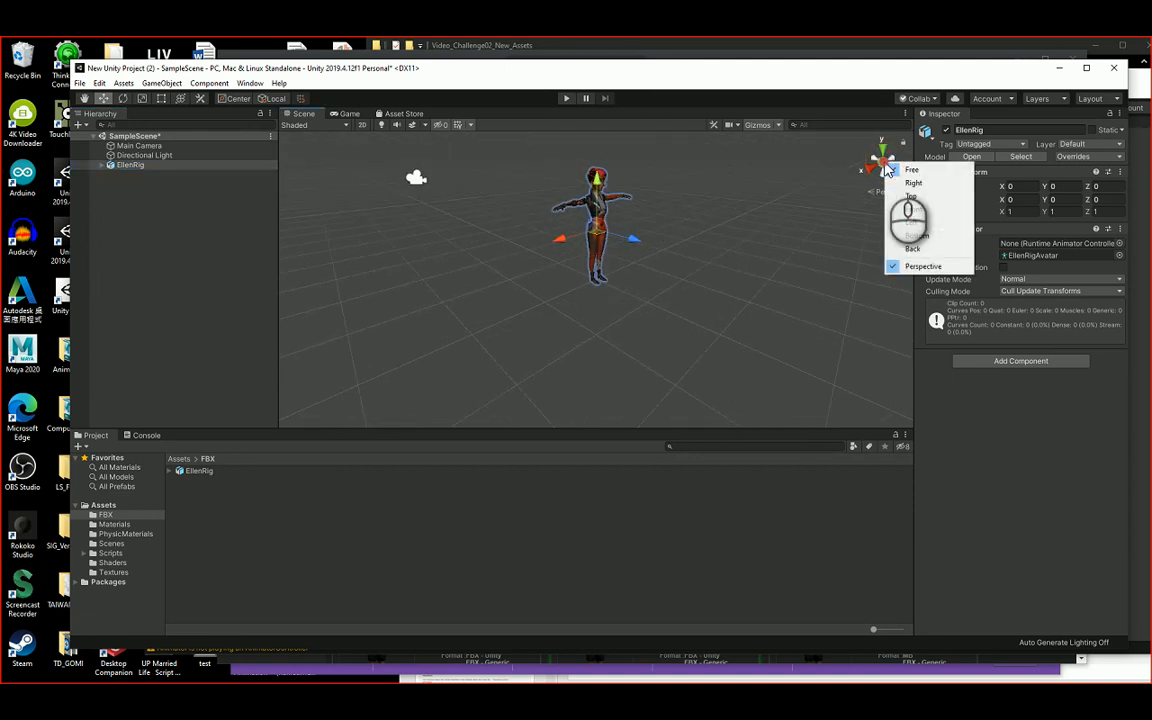
click(912, 209)
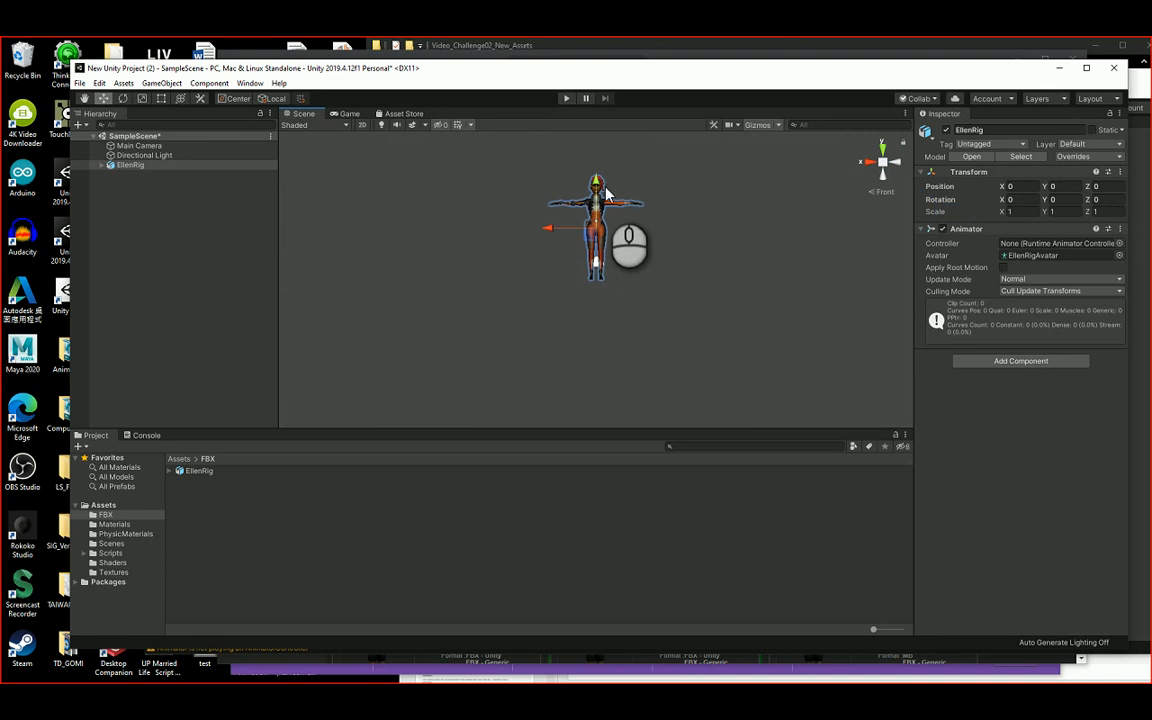
middle_drag(844, 177, 830, 257)
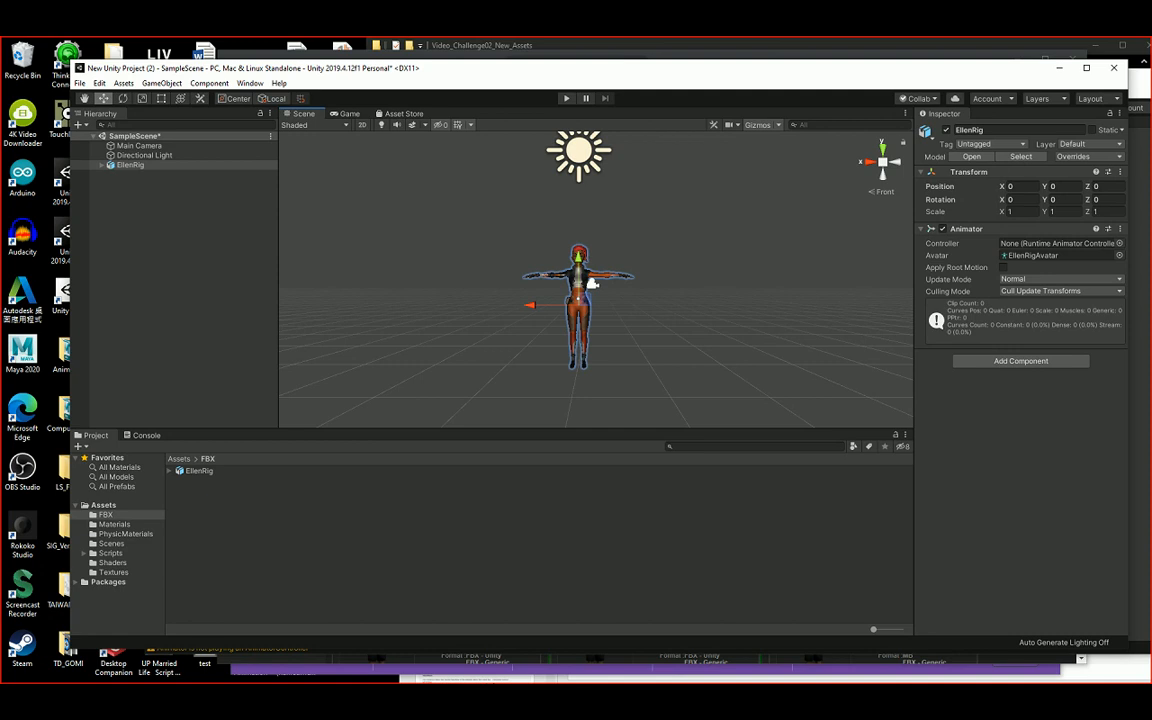
Step: Copy the name EllenController from the Character Setup slide in PowerPoint, leaving the slide text intact, and return to the new Unity project
click(1108, 670)
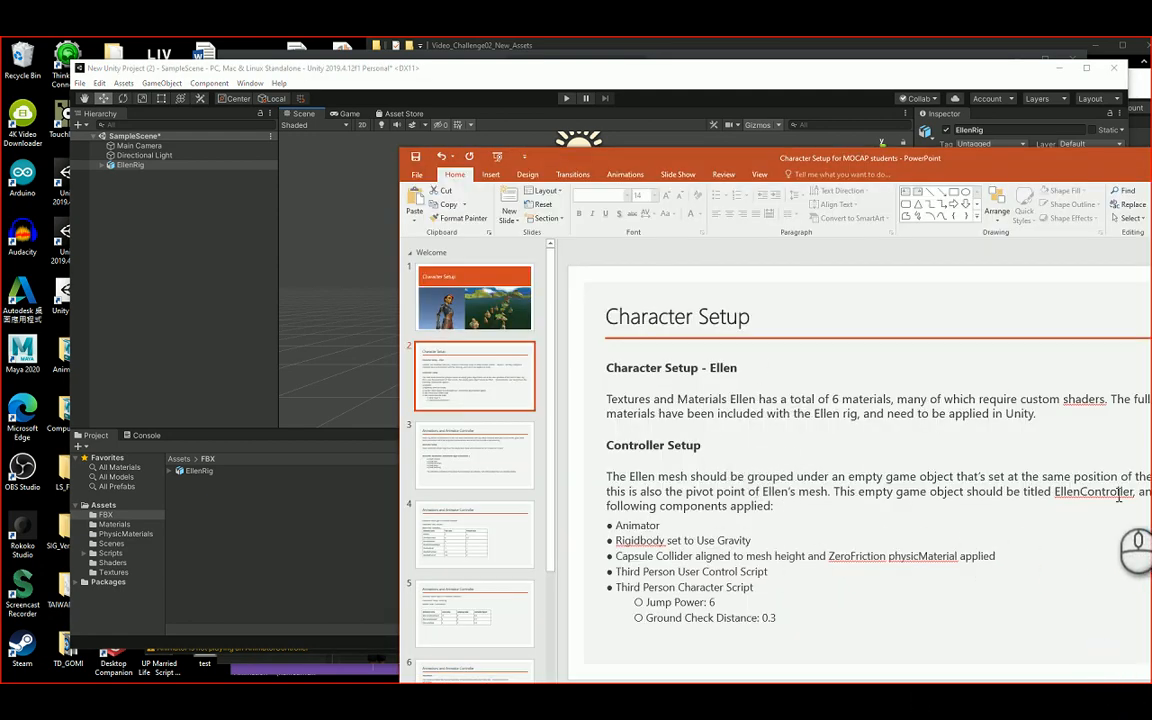
drag(1133, 494, 1052, 499)
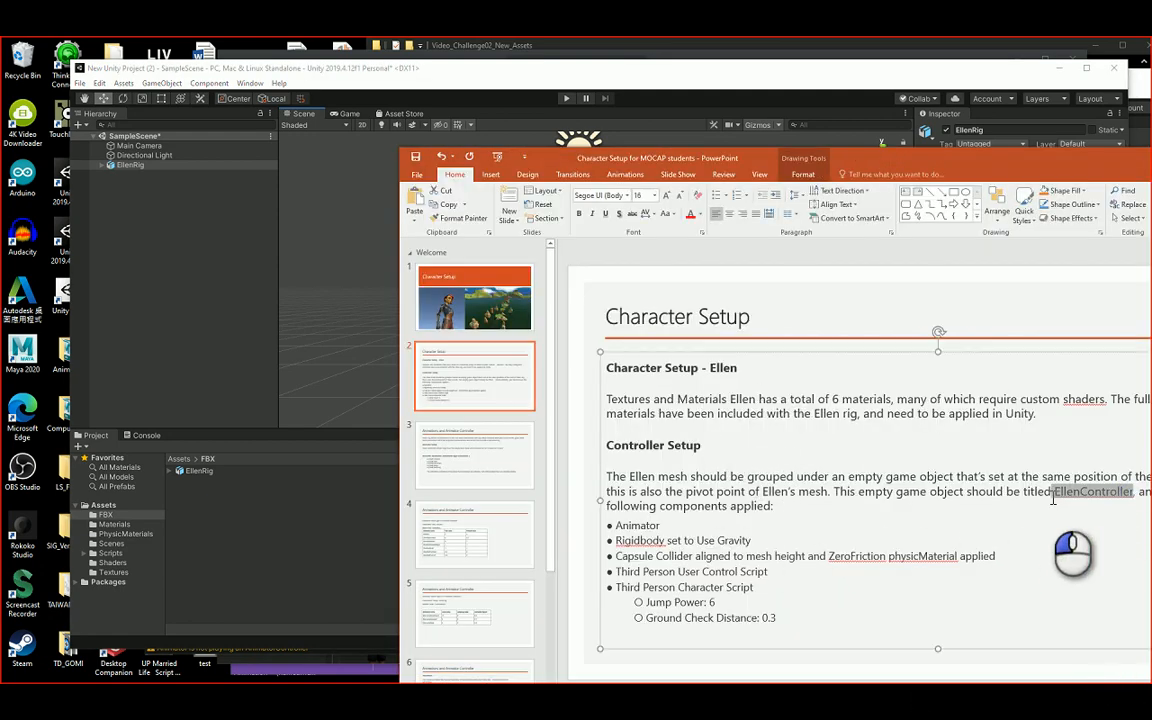
right_click(1059, 496)
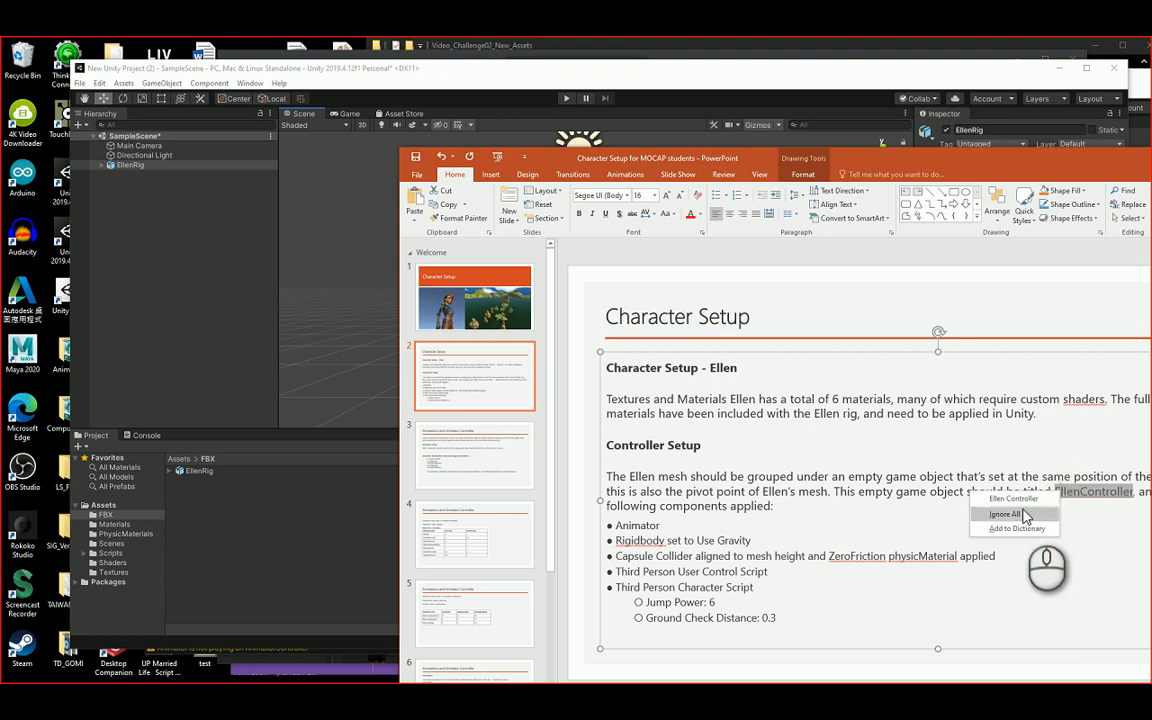
drag(1077, 497, 1058, 504)
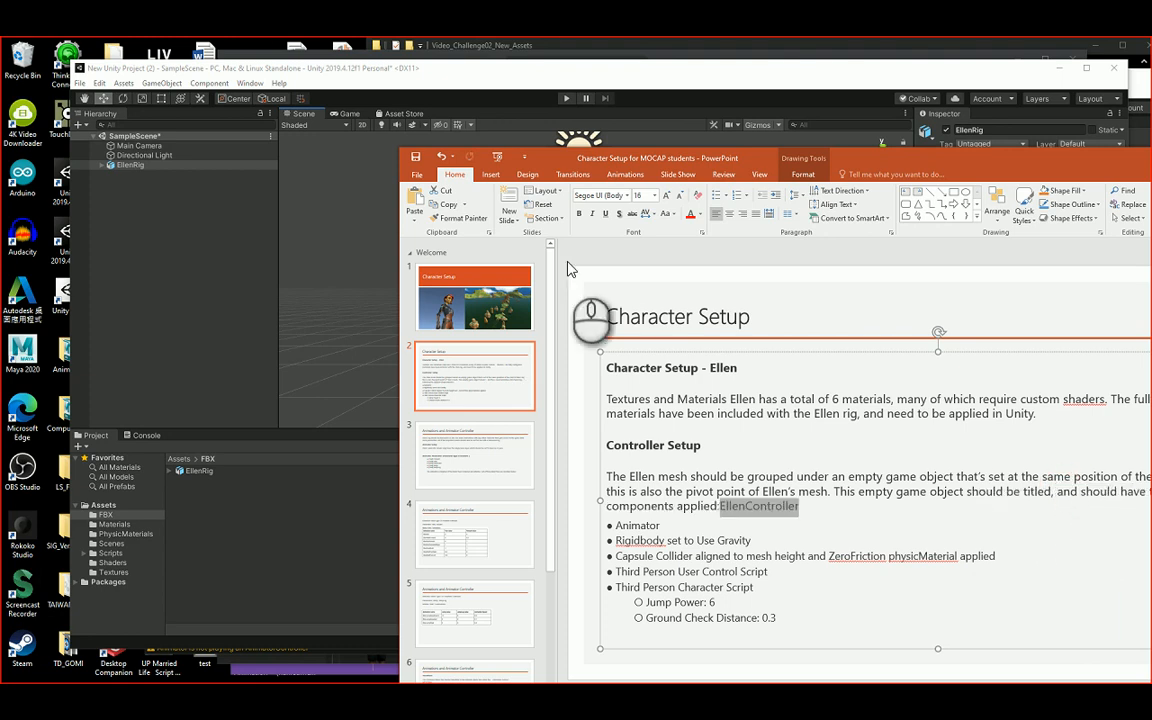
click(440, 156)
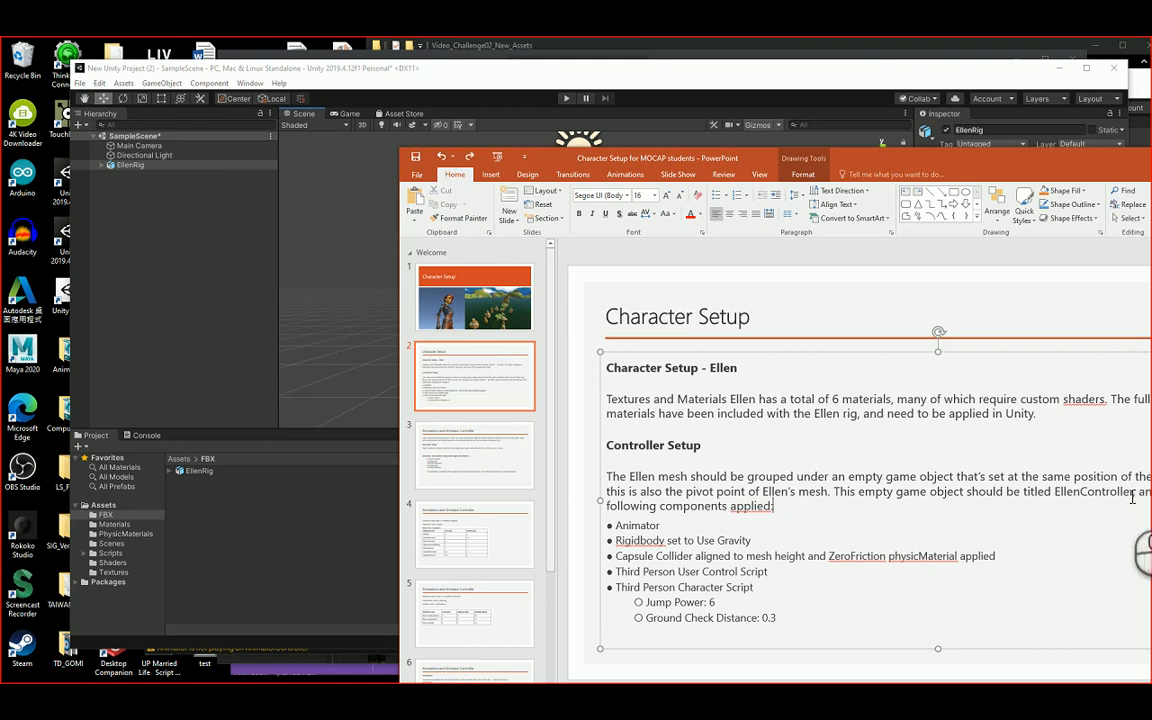
double_click(1088, 492)
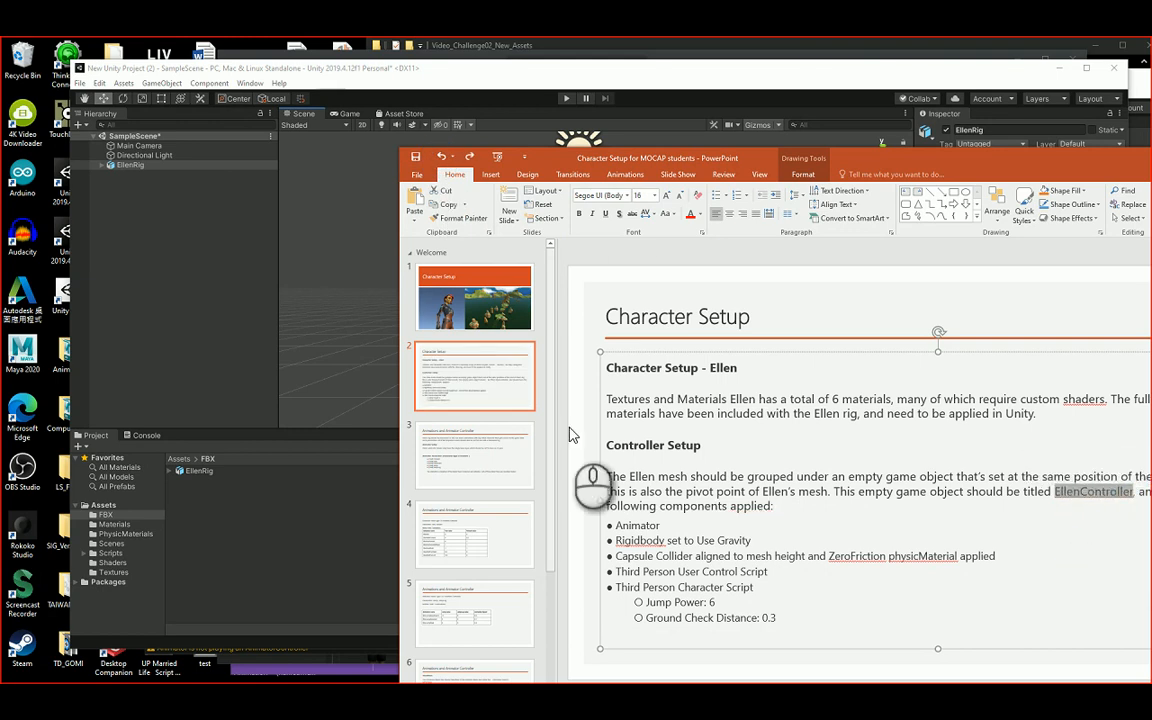
click(210, 294)
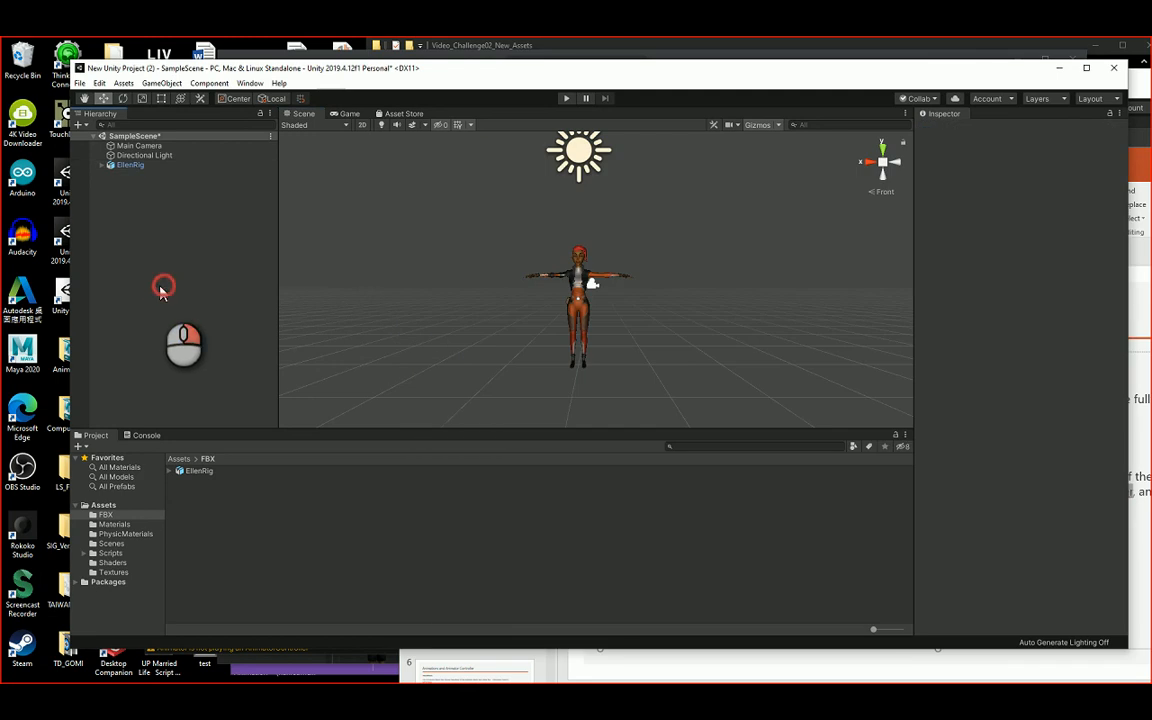
Step: Create an empty game object named EllenController and place it above EllenRig in the SampleScene hierarchy
right_click(162, 288)
click(230, 399)
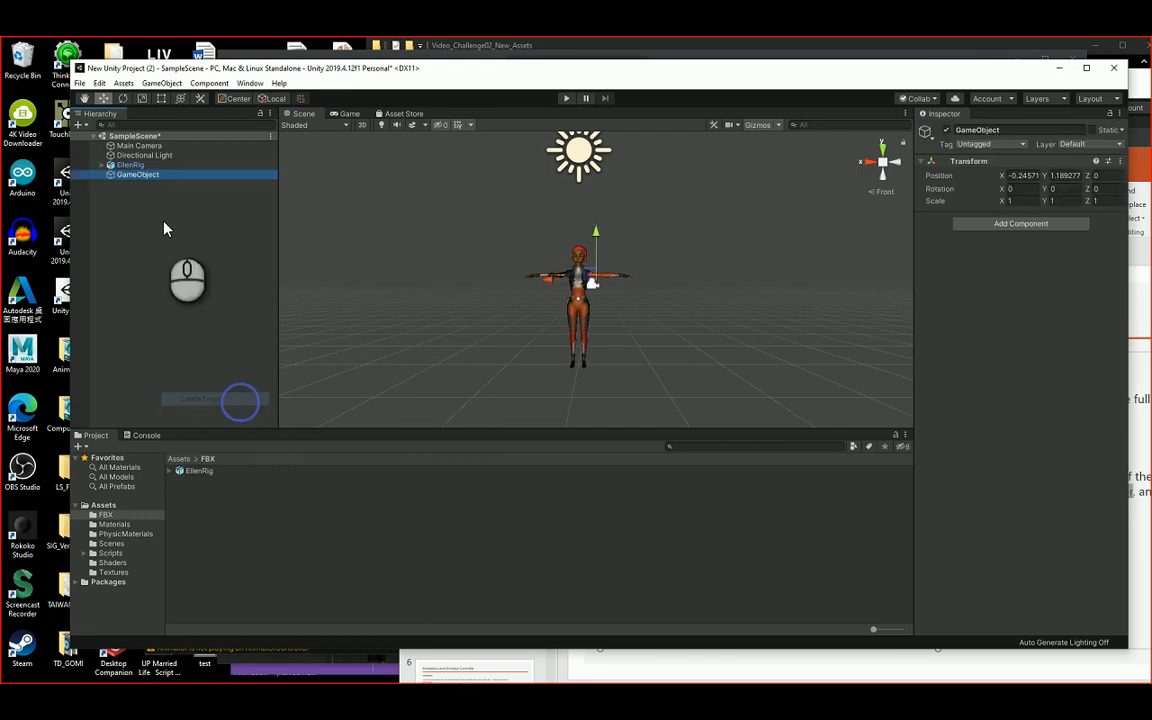
click(985, 130)
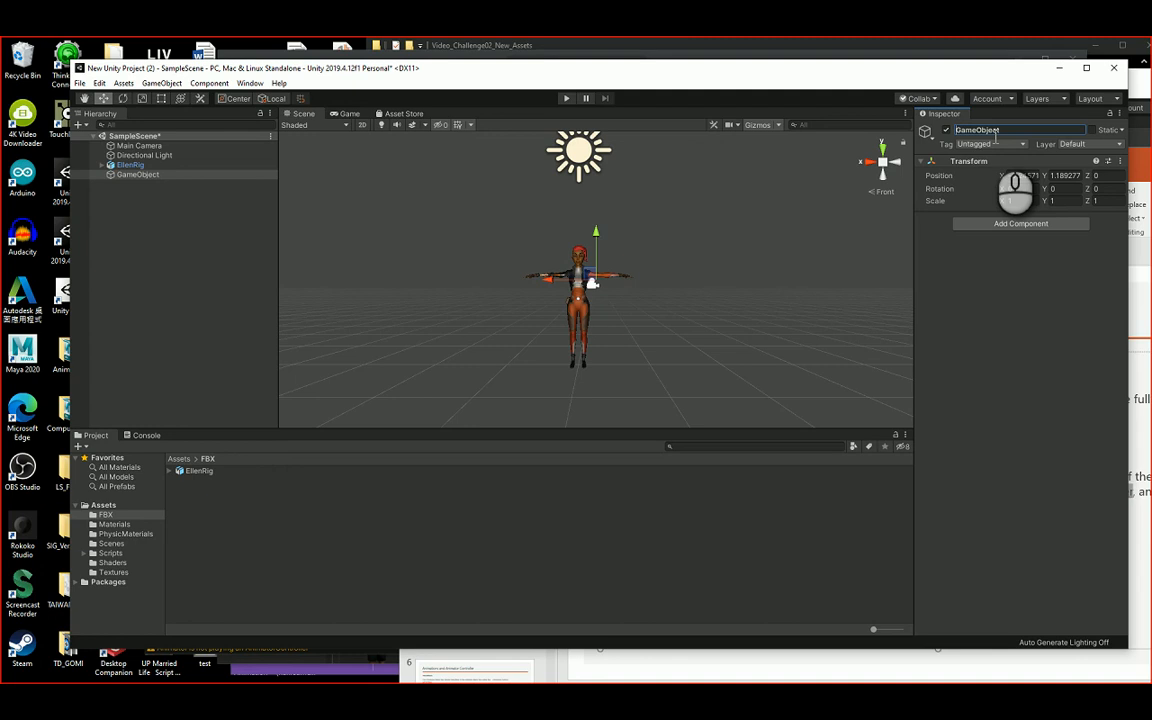
click(1053, 132)
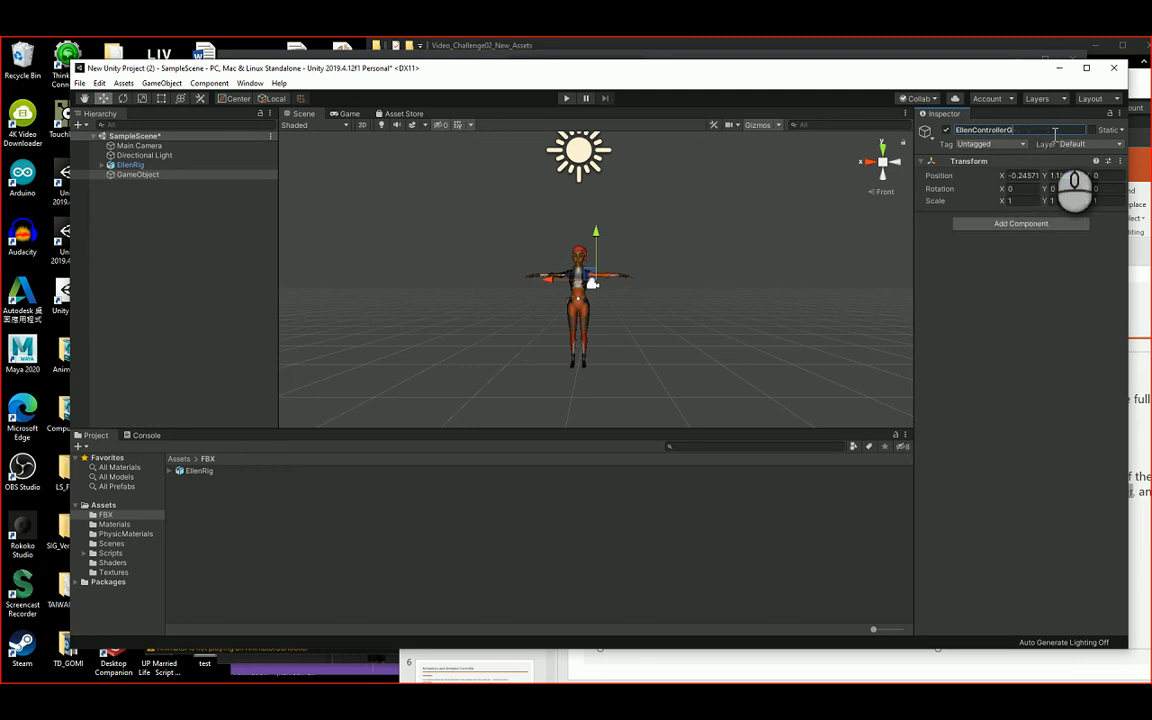
key(BackSpace)
key(BackSpace)
key(BackSpace)
key(BackSpace)
key(BackSpace)
key(BackSpace)
key(BackSpace)
key(BackSpace)
key(BackSpace)
key(BackSpace)
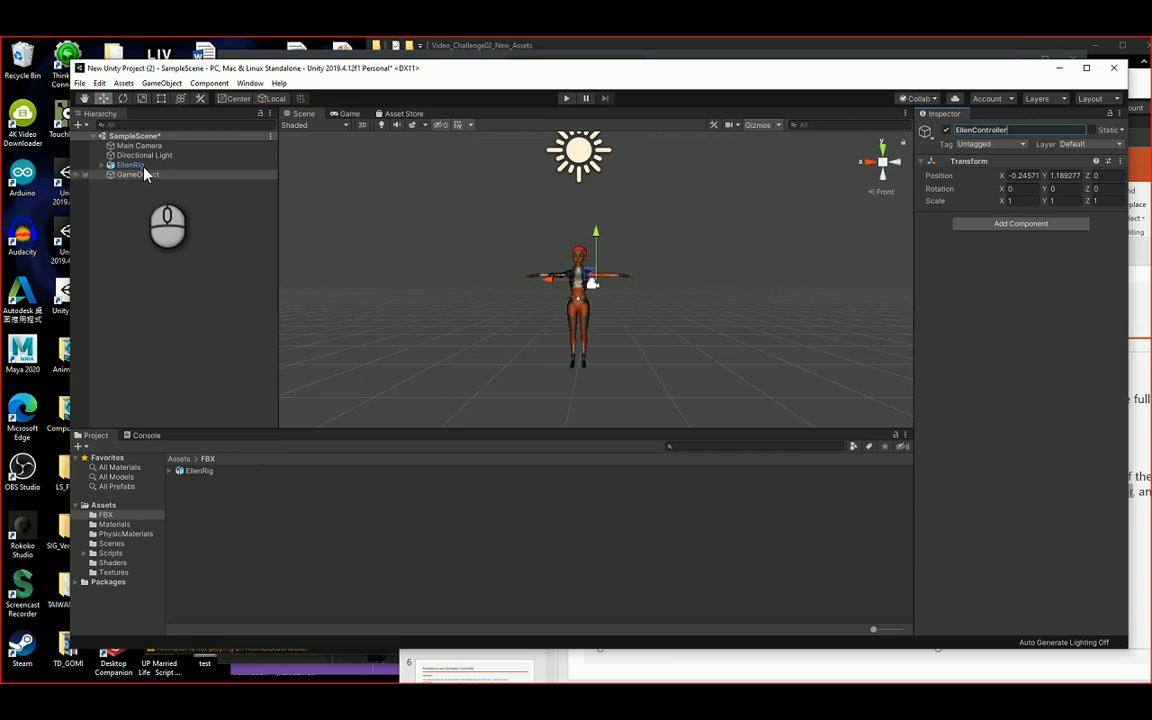
key(Return)
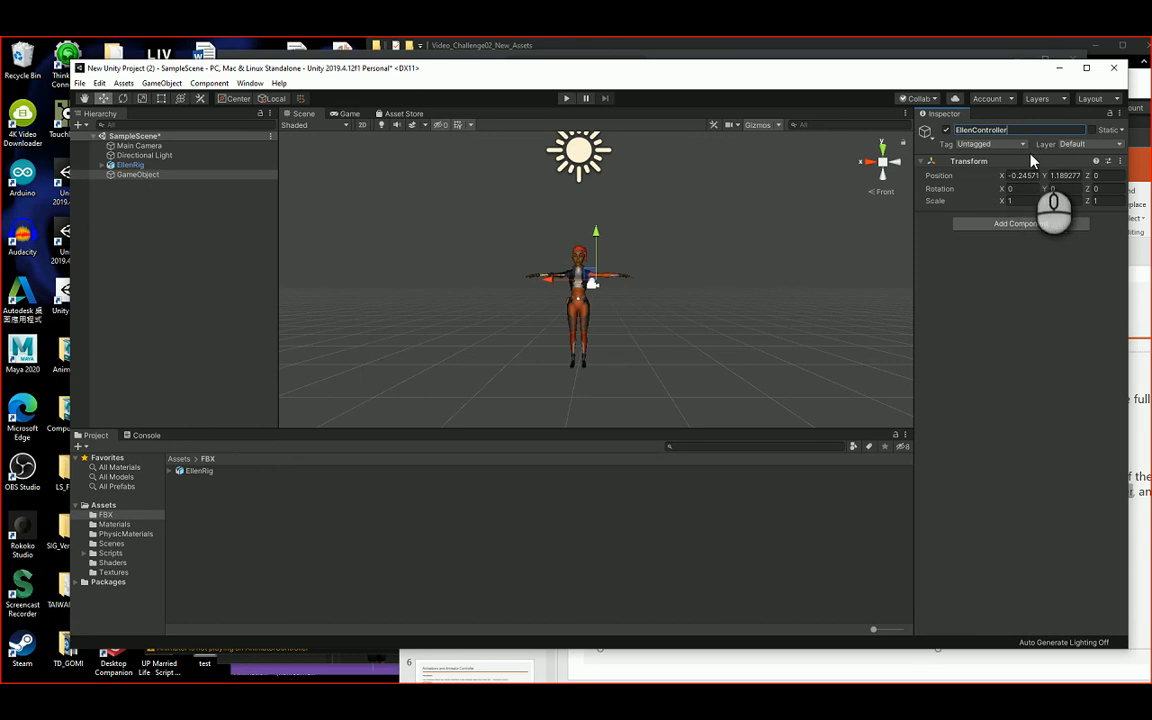
drag(130, 175, 136, 161)
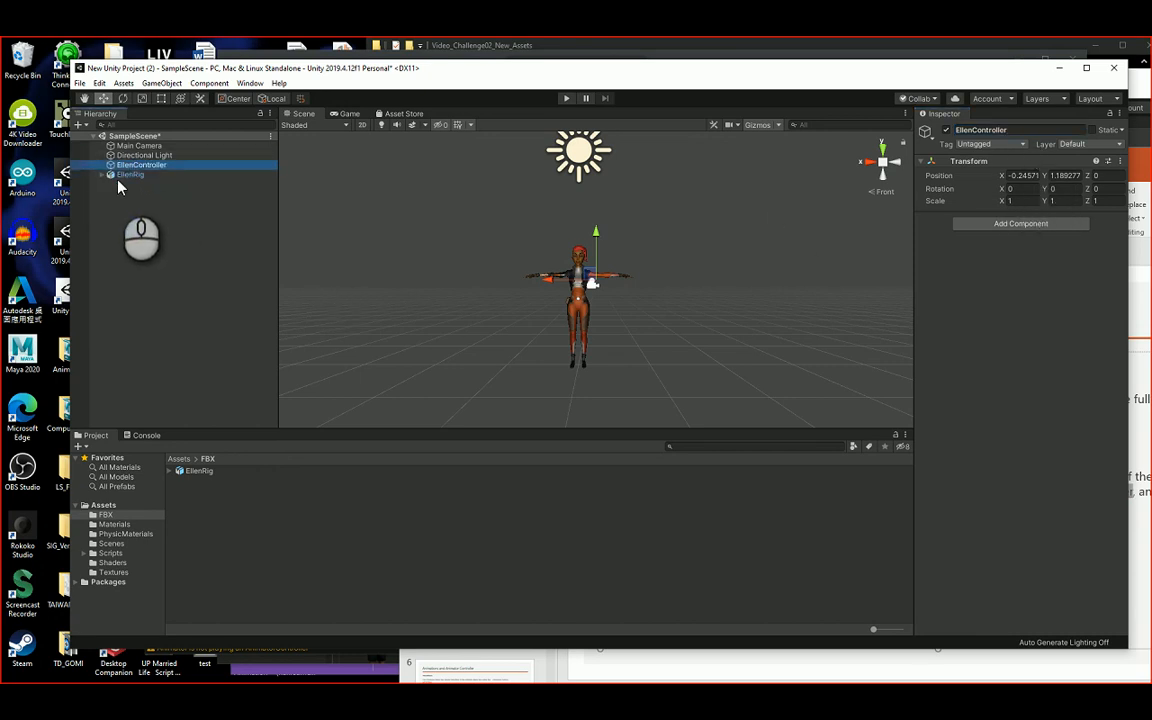
Step: Compare the transforms and components of EllenController and EllenRig, and examine the options for creating an empty object
click(127, 177)
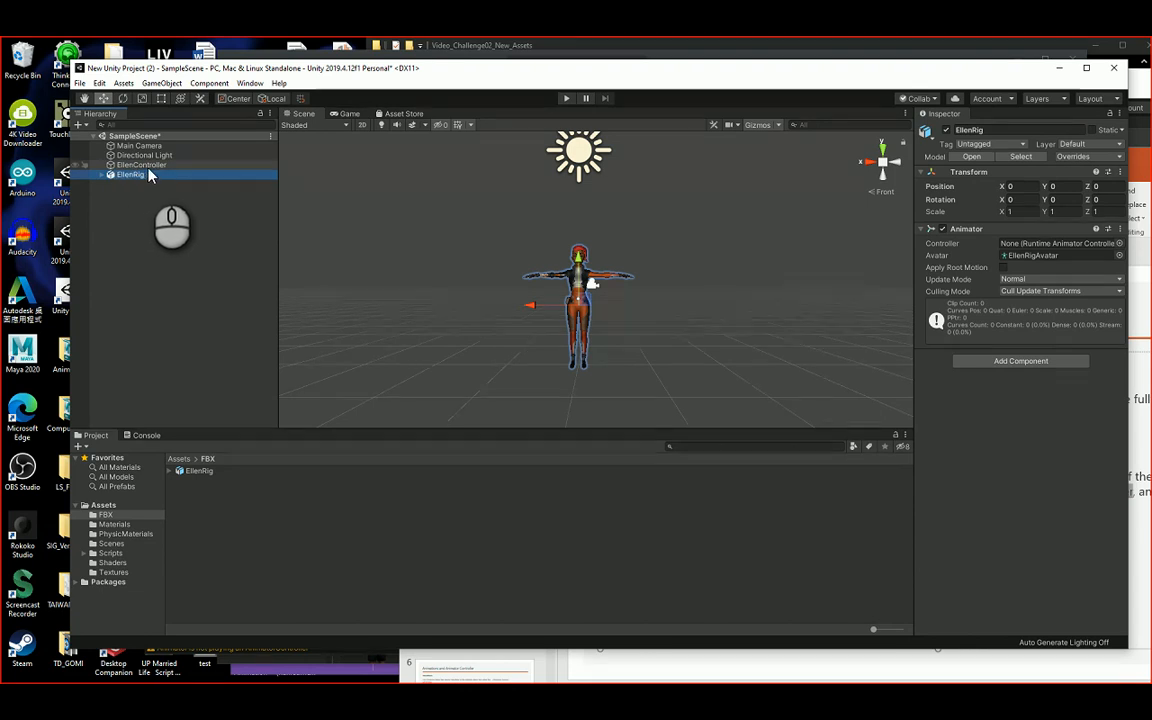
key(Up)
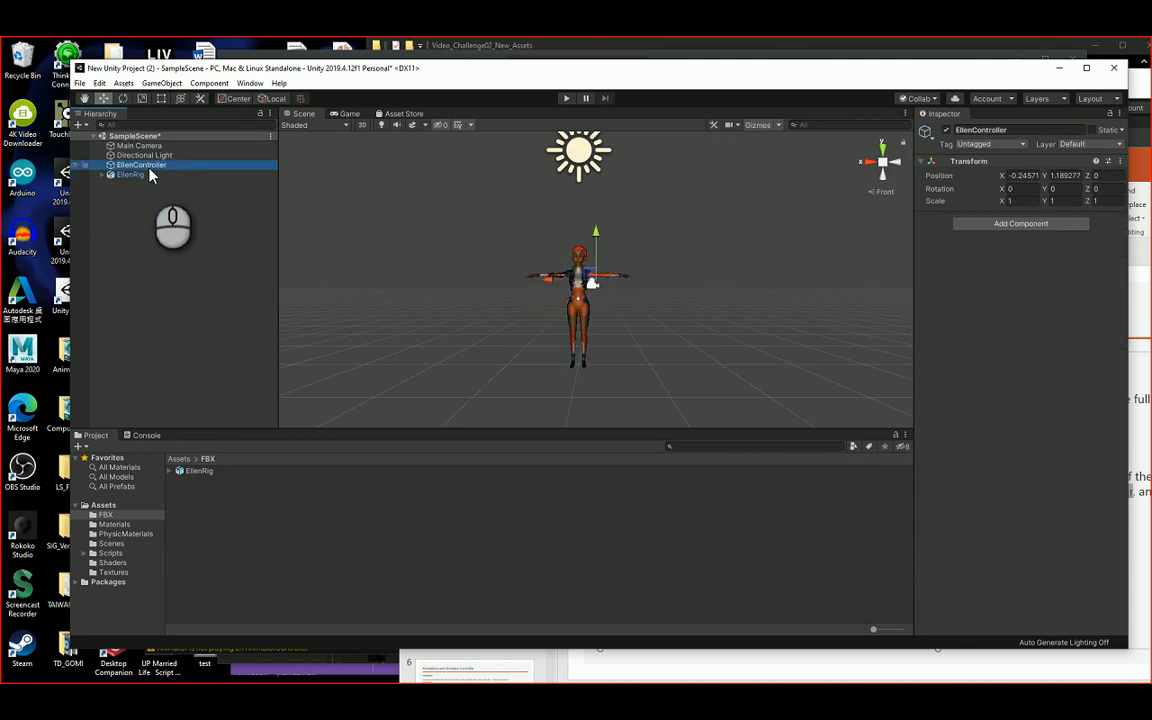
right_click(160, 249)
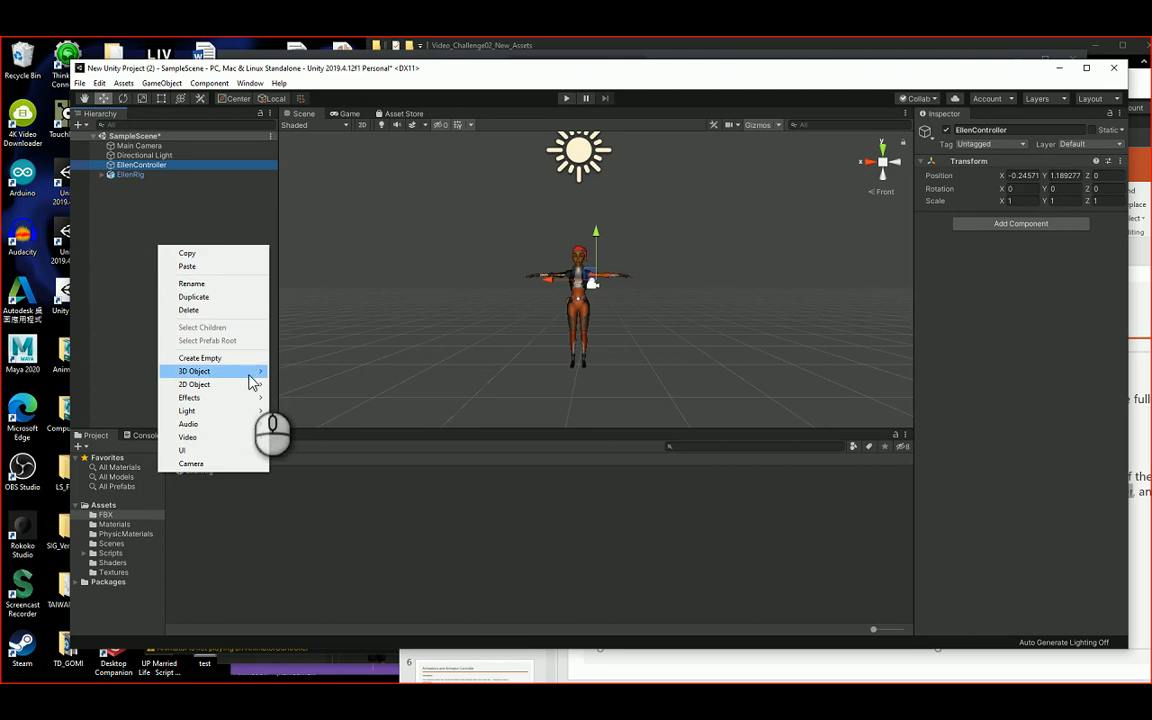
mouse_move(252, 374)
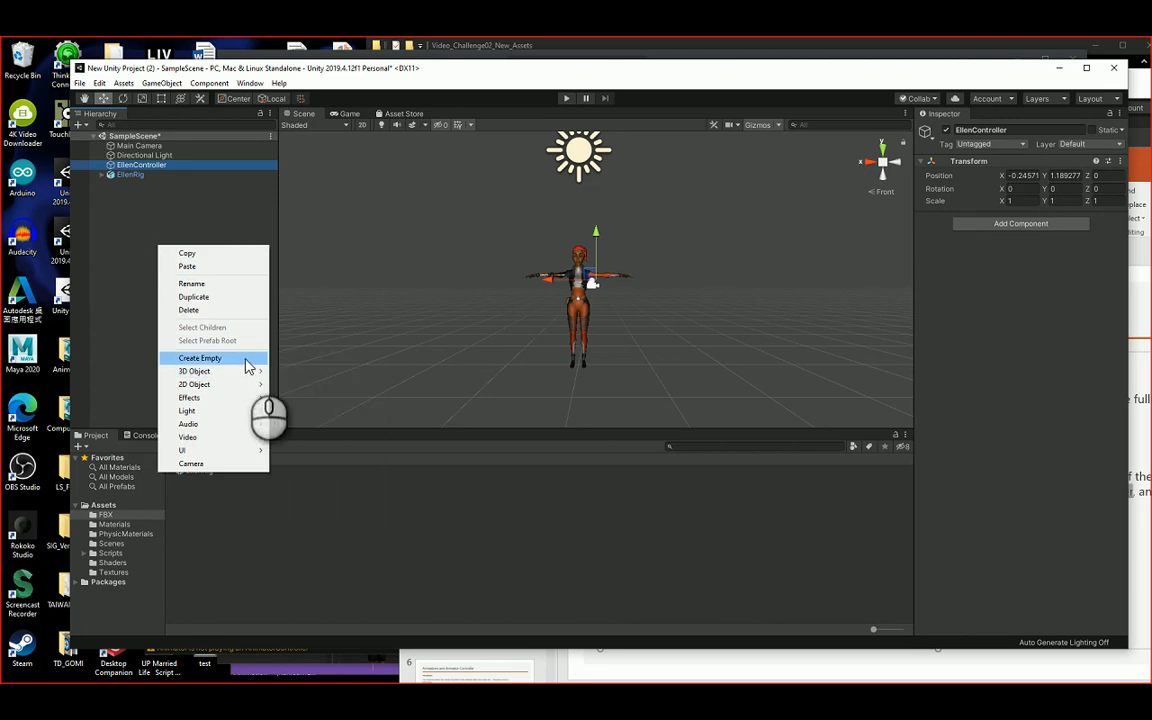
click(146, 210)
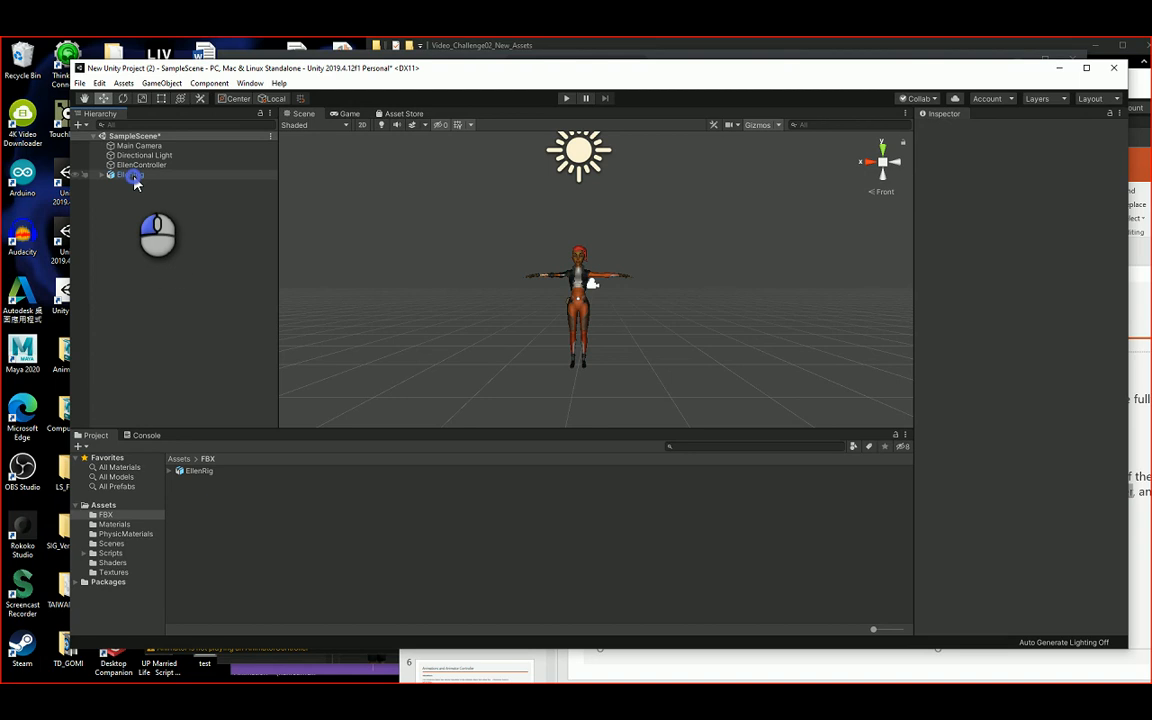
click(135, 177)
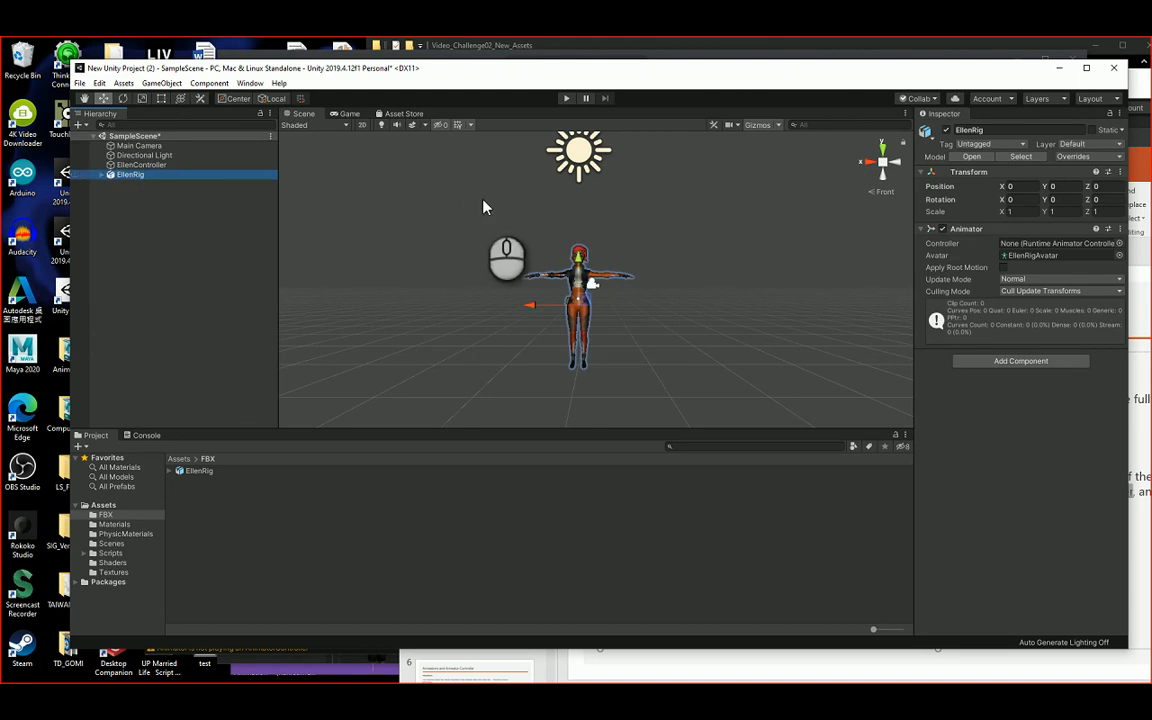
click(148, 164)
click(142, 174)
click(152, 166)
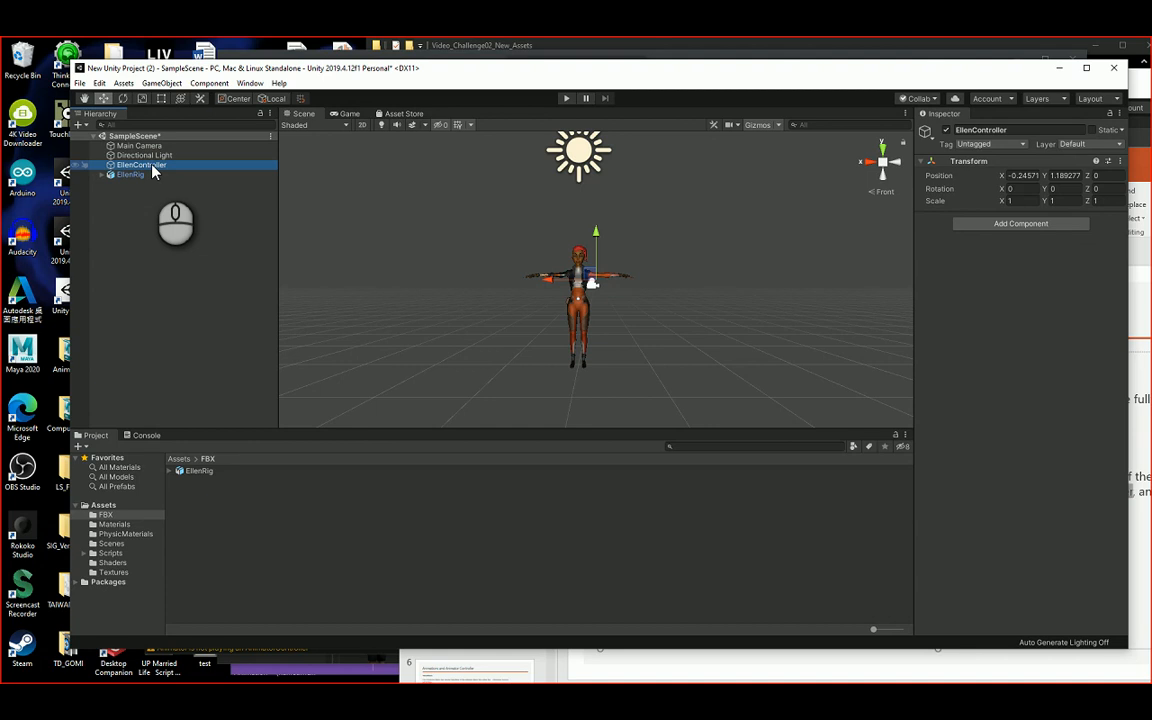
Step: Make EllenRig a child of EllenController and select the parent object
click(140, 175)
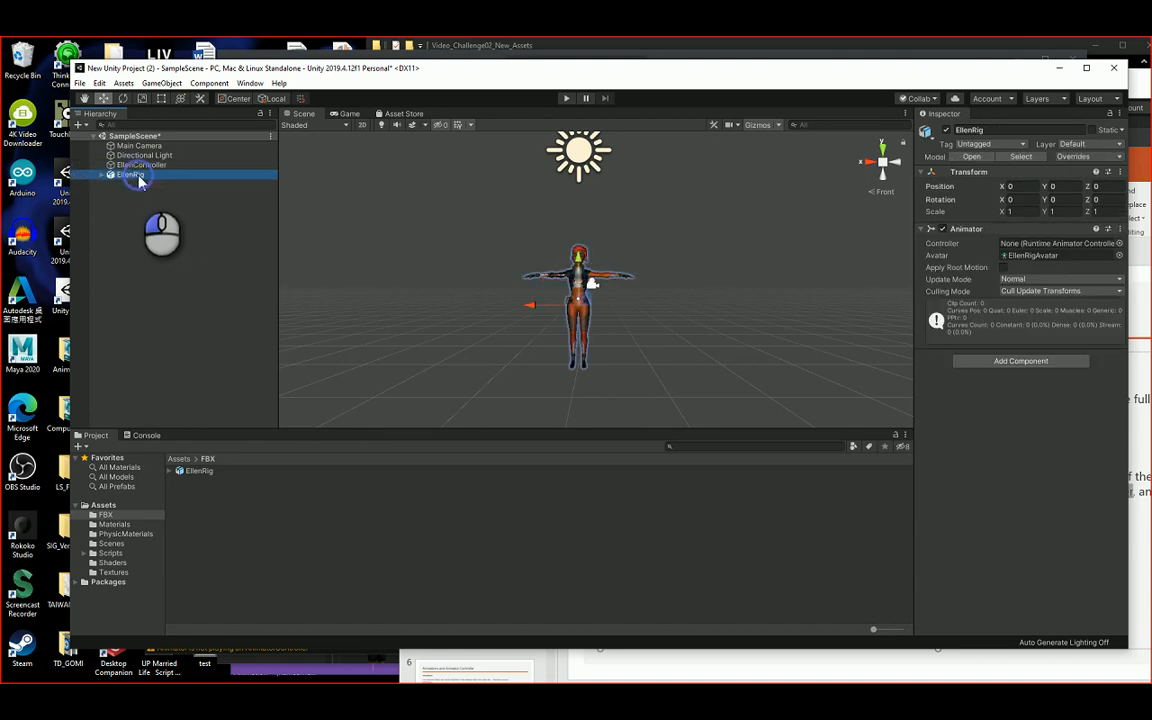
drag(143, 177, 145, 172)
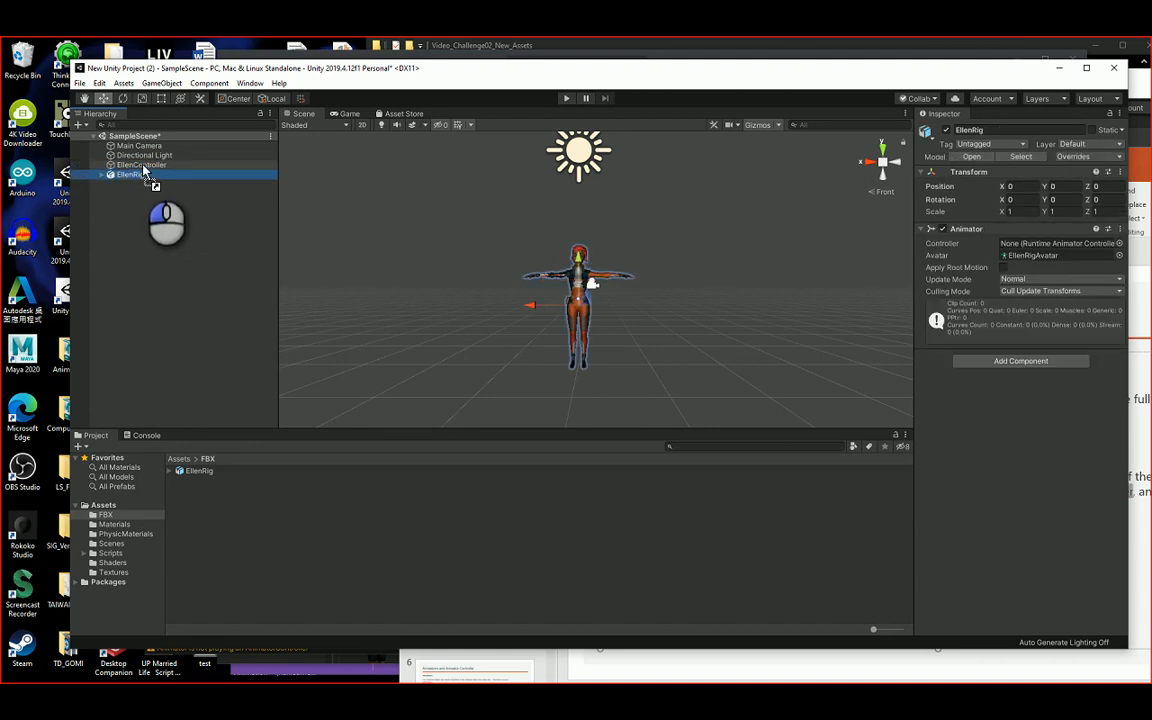
click(143, 166)
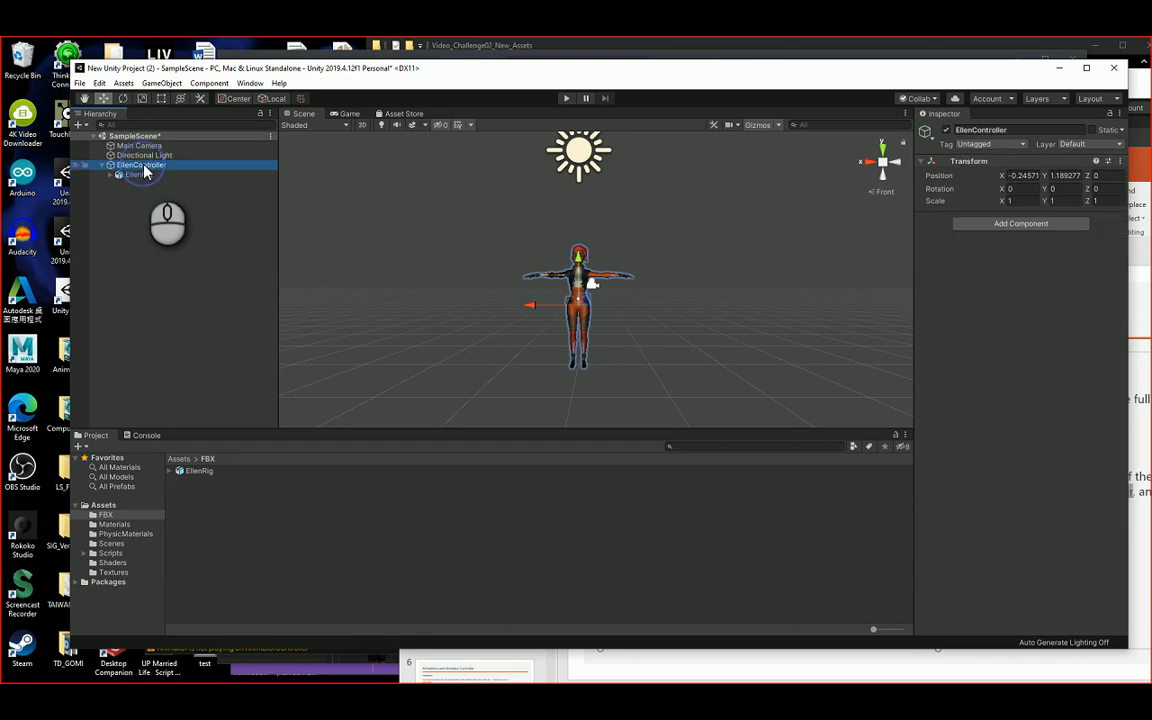
Step: Check which animator controllers are available for EllenRig, and remove its Animator component
click(140, 176)
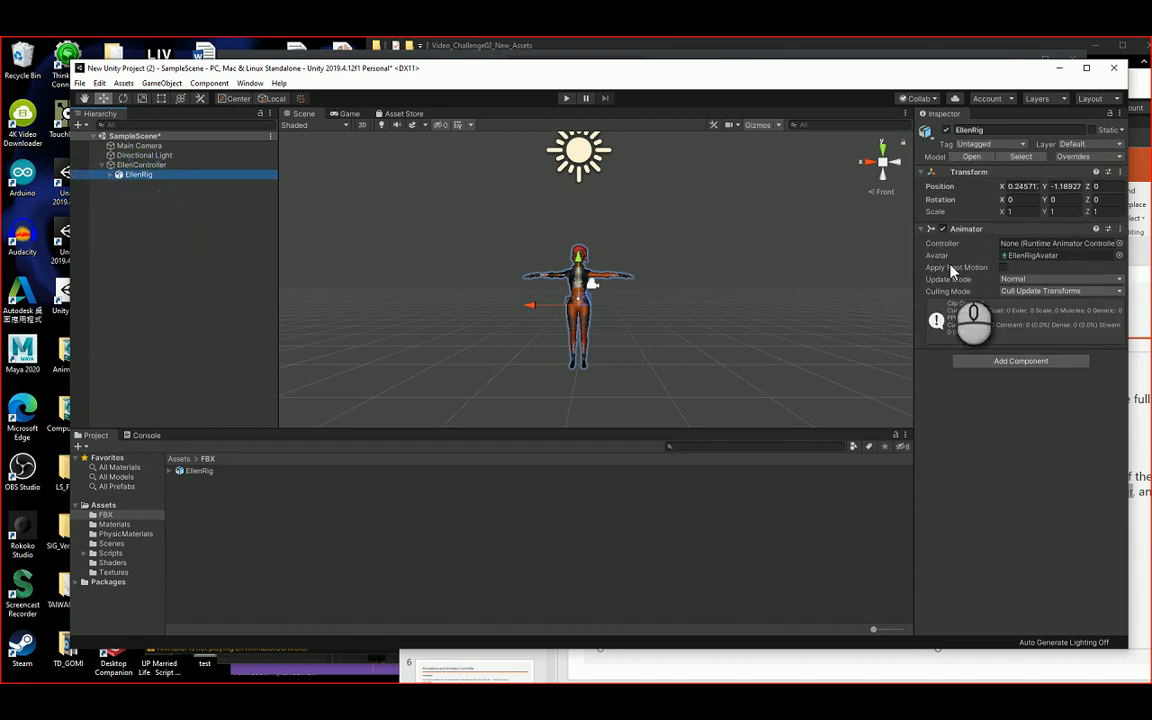
click(1119, 244)
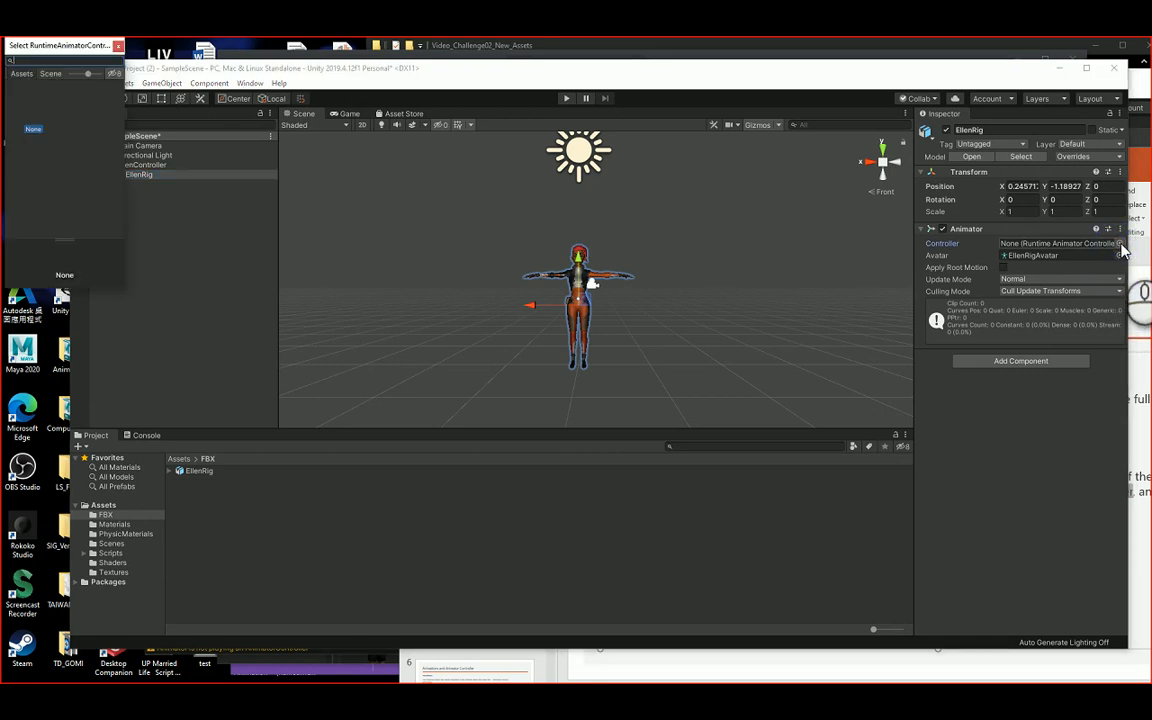
click(118, 45)
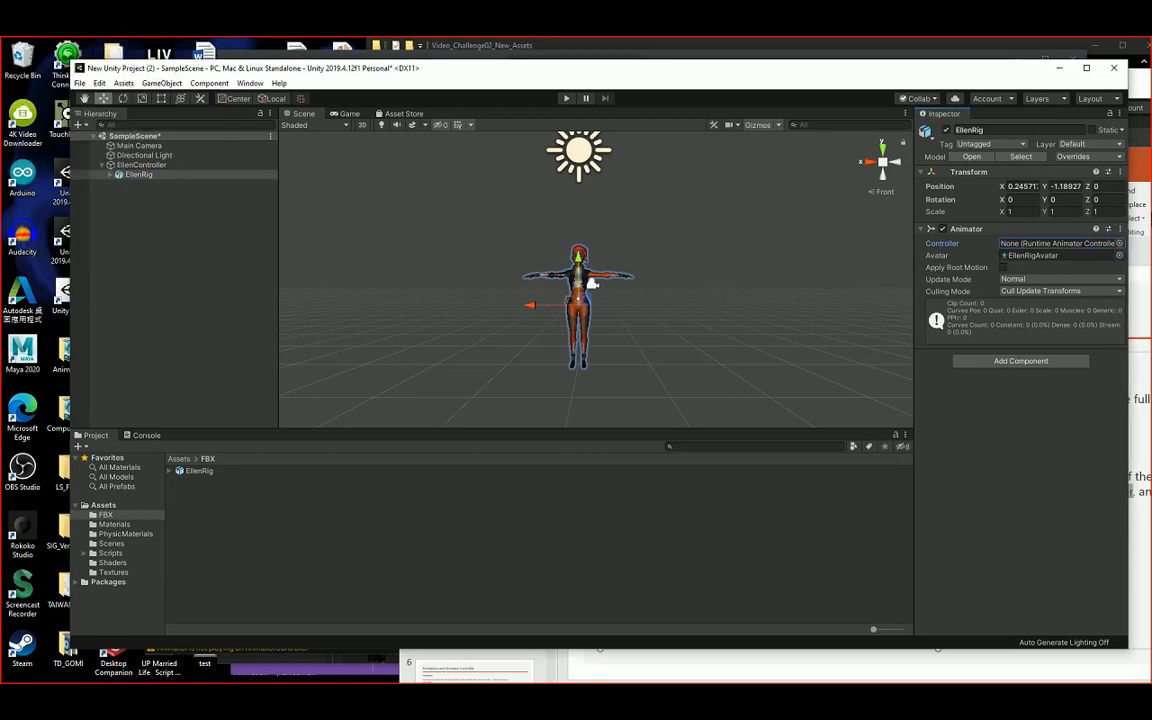
click(1120, 230)
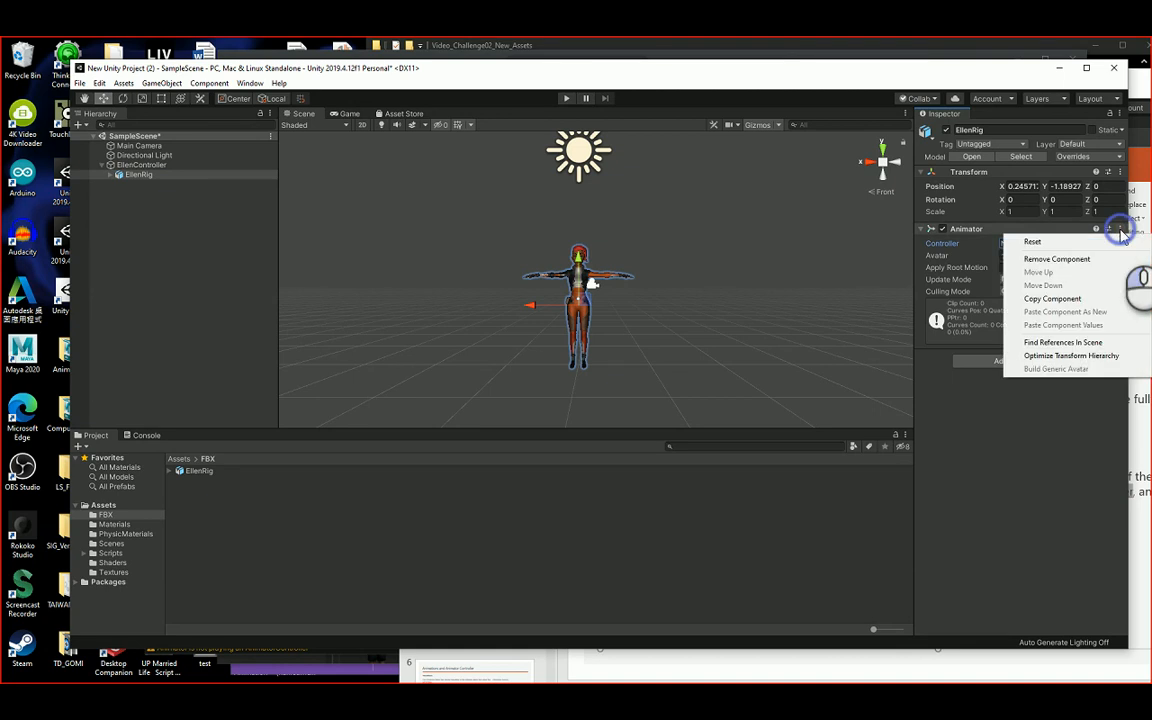
click(1060, 259)
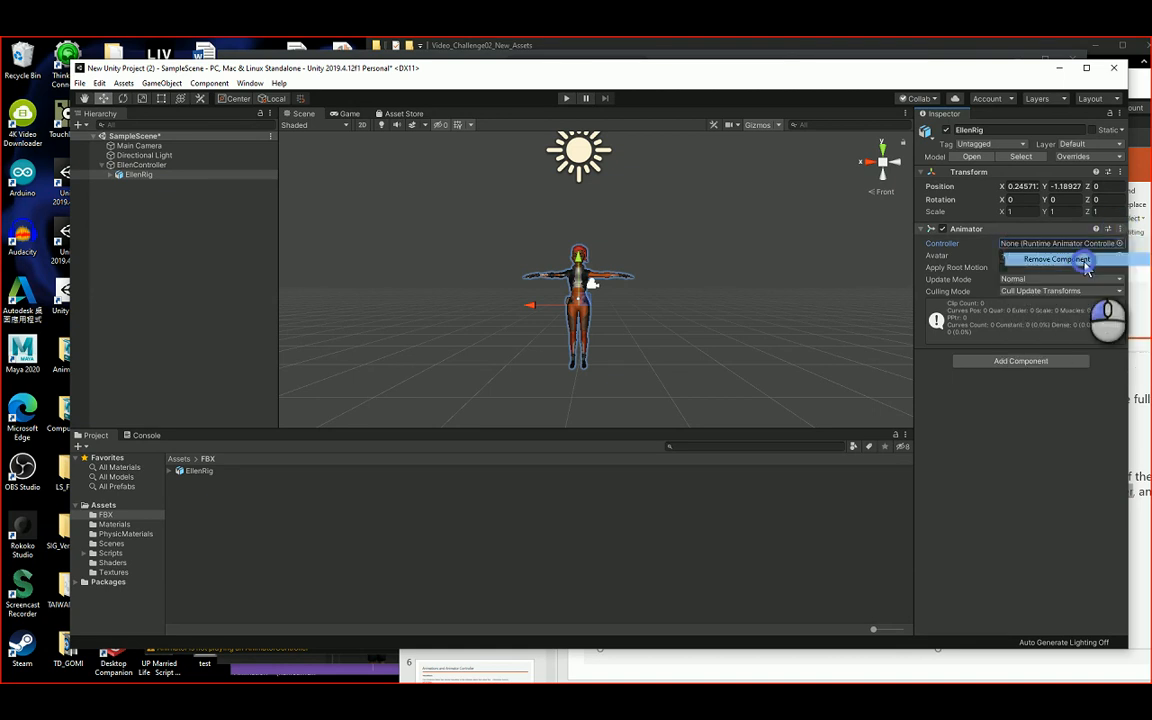
Step: Compare the components left on EllenRig and EllenController, and add an Animator component to EllenController
click(104, 164)
click(136, 165)
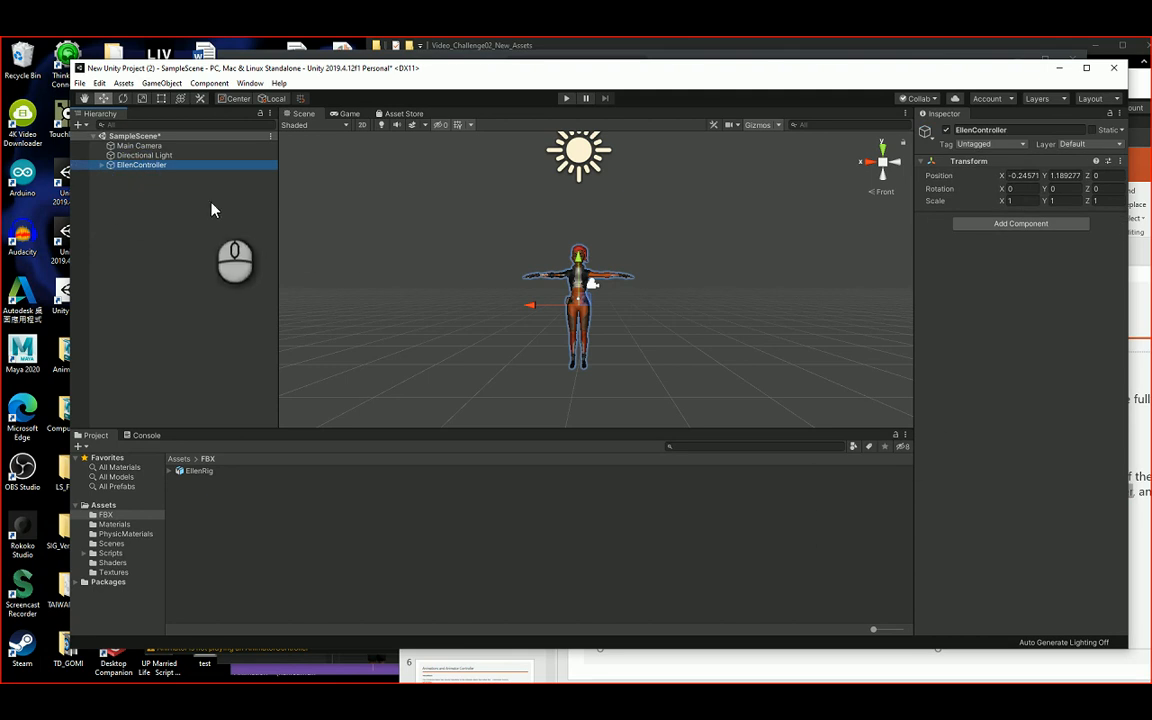
click(102, 164)
click(140, 175)
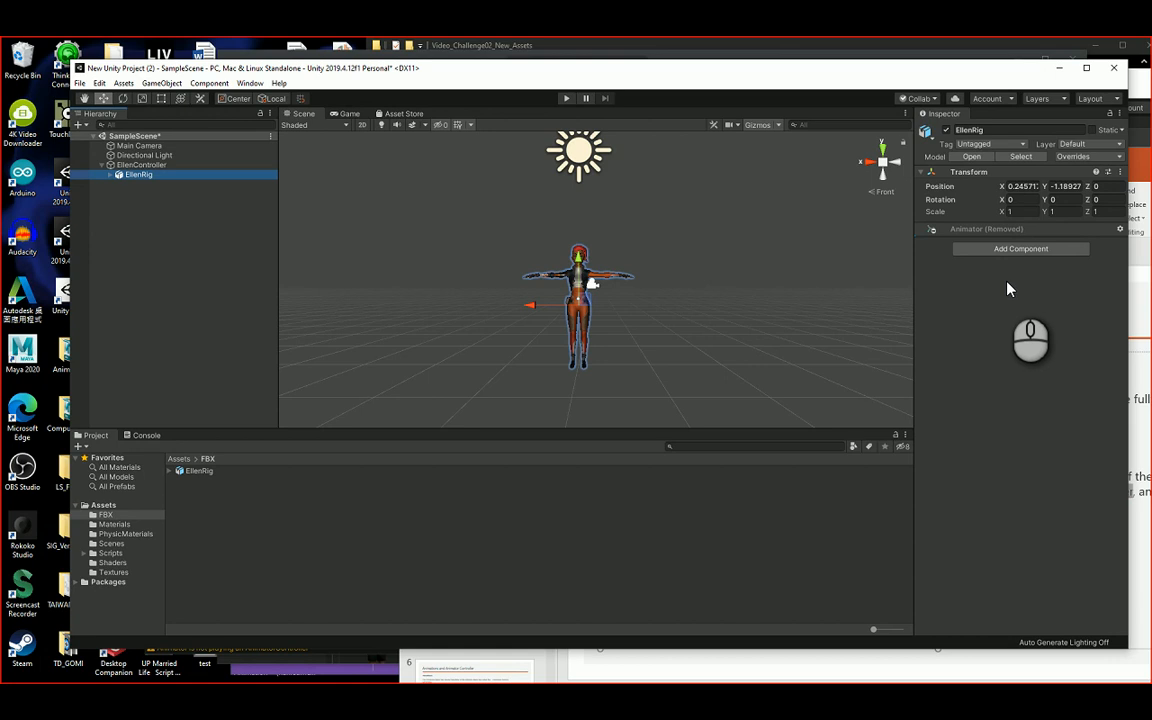
click(103, 165)
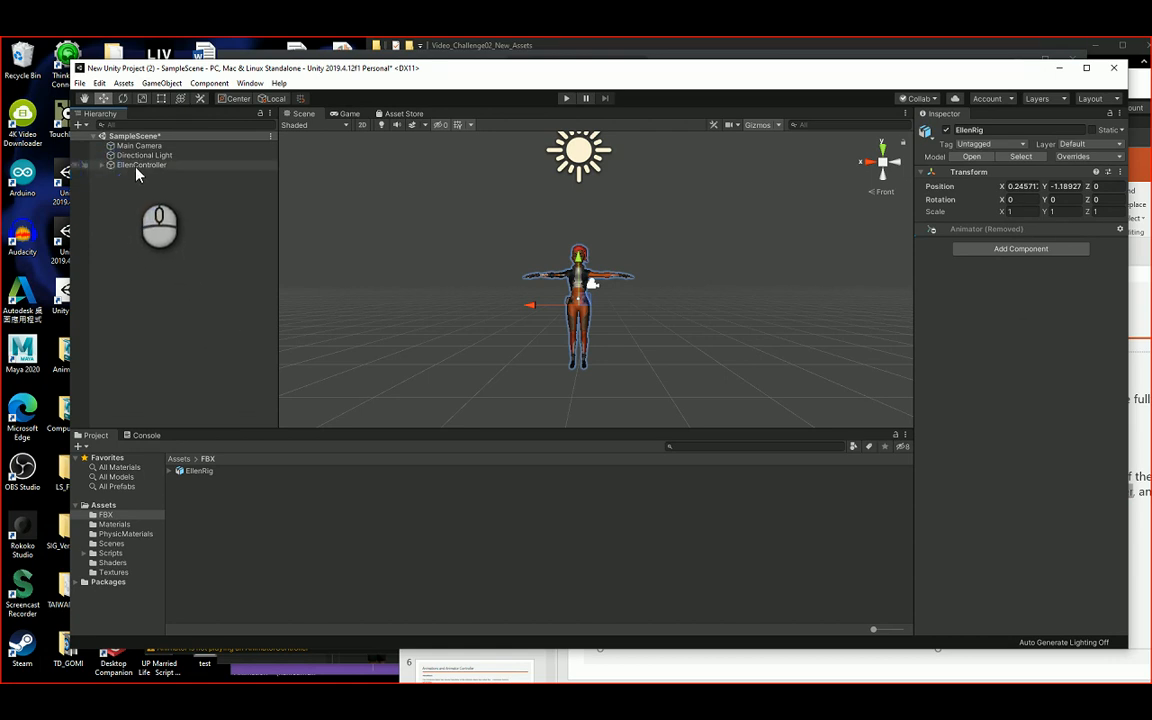
click(140, 166)
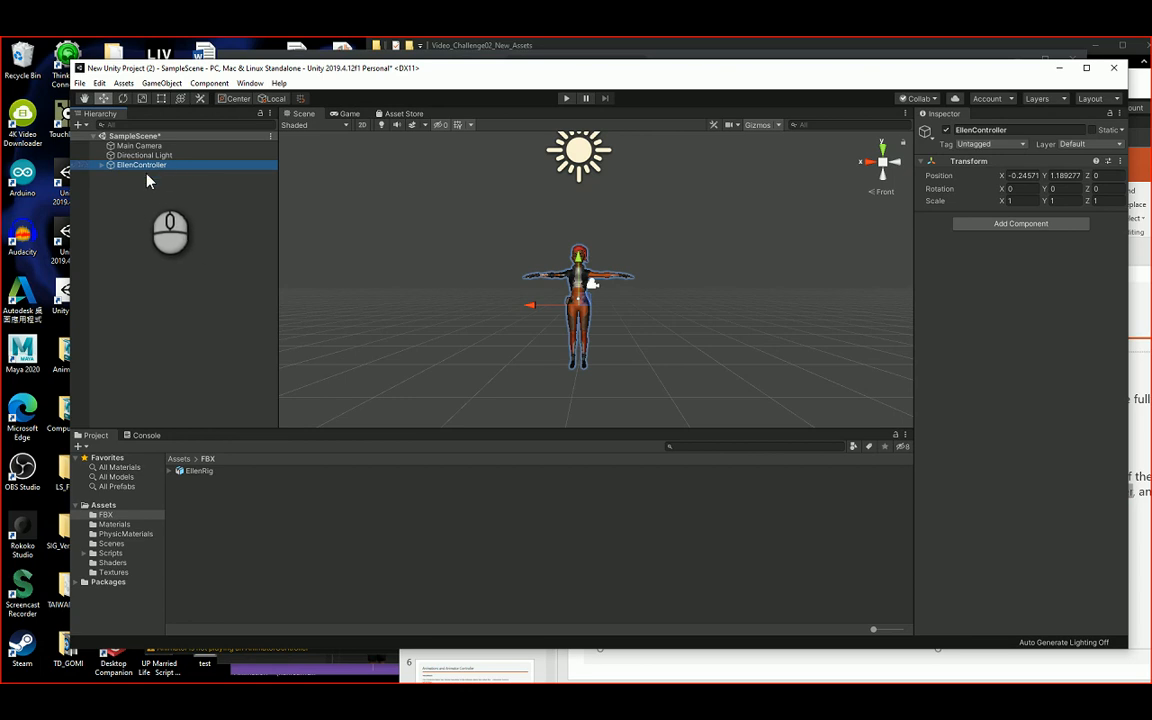
click(1021, 223)
text(c)
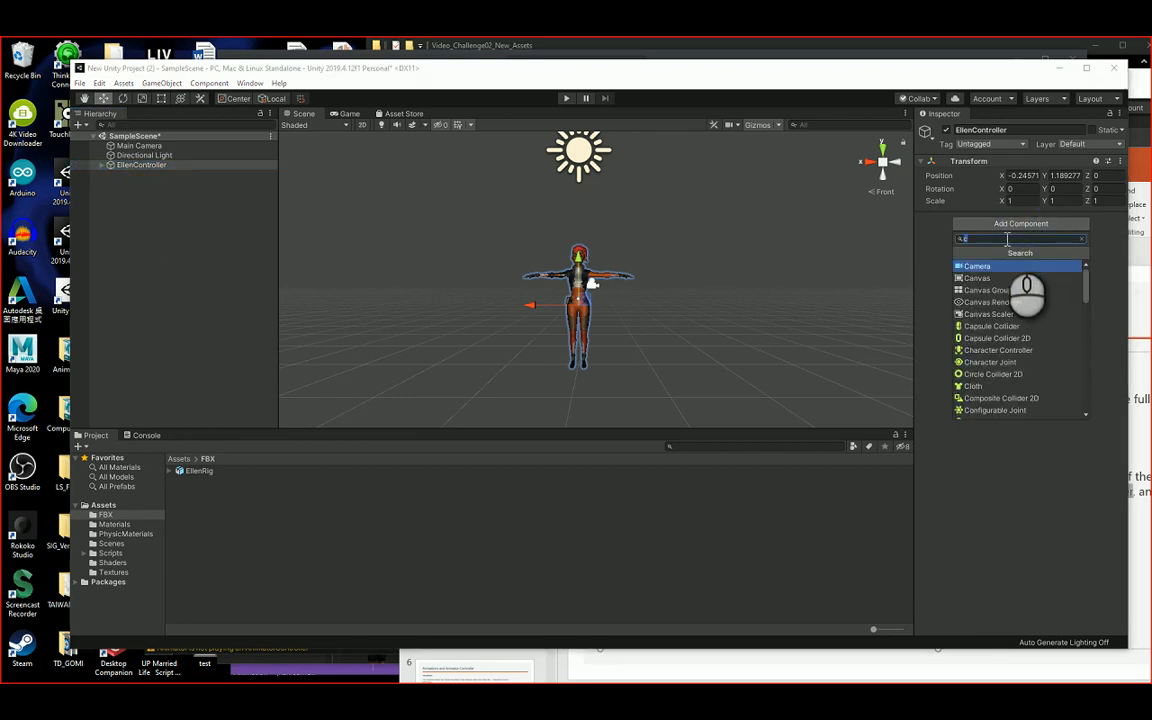
key(BackSpace)
text(ani)
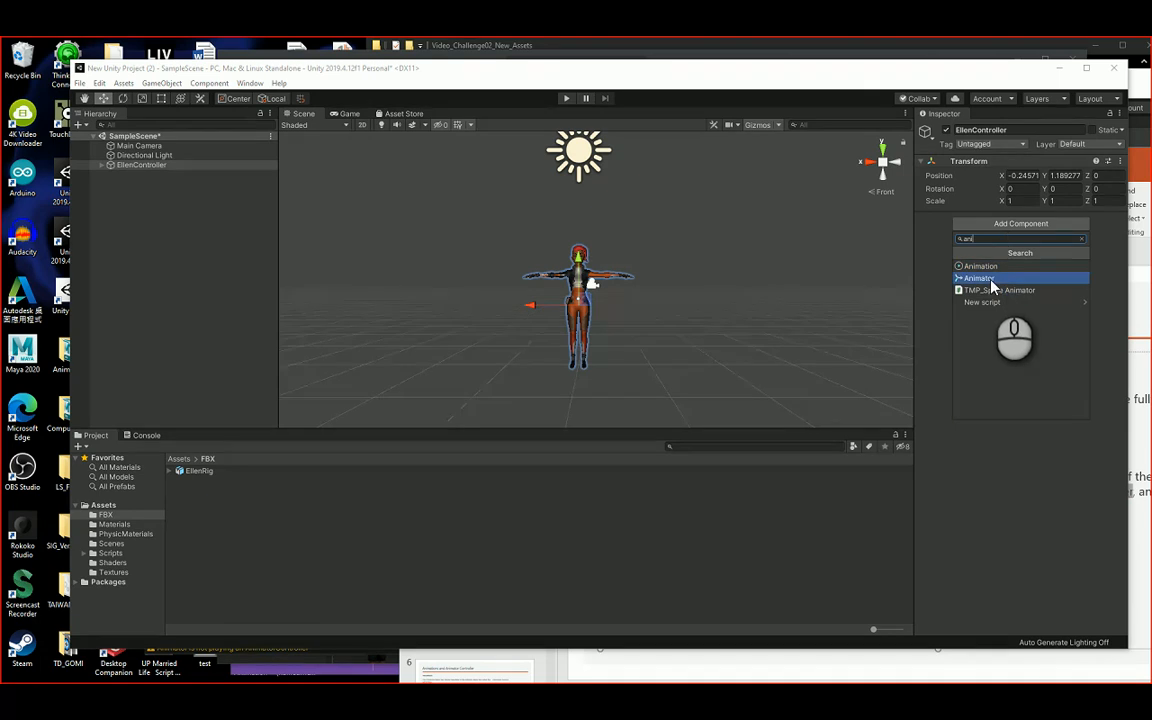
click(990, 280)
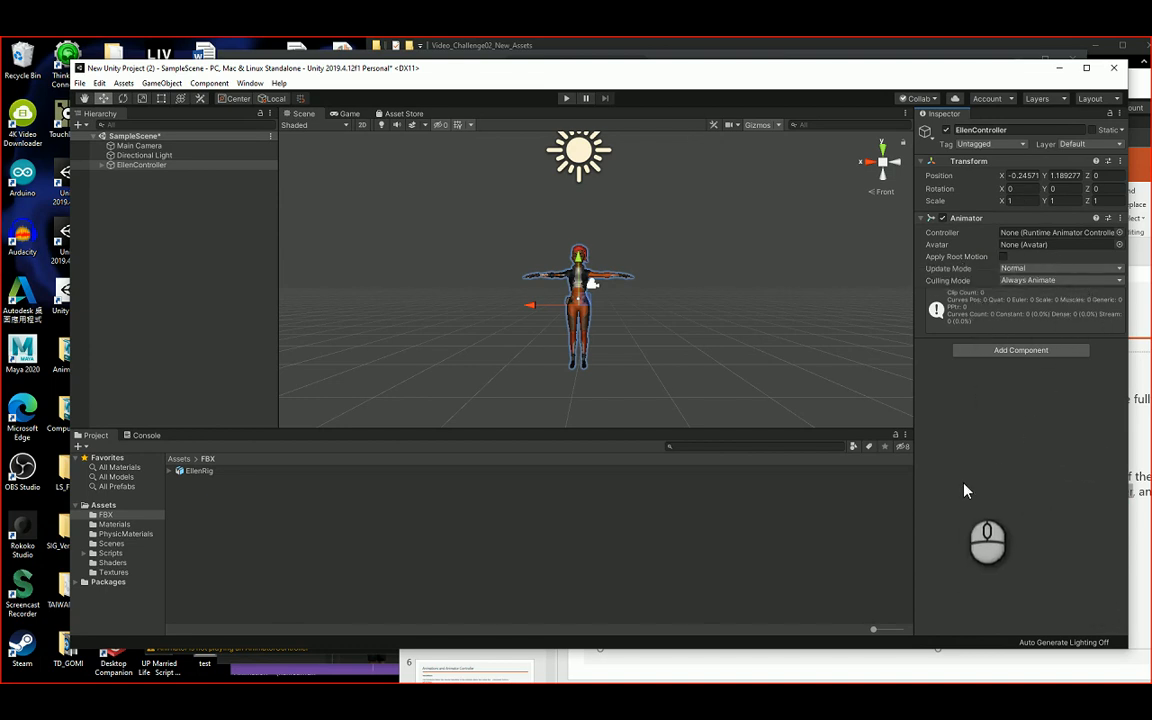
Step: Check the required components on the Character Setup slide in PowerPoint, and add a Rigidbody component to EllenController in Unity
click(1018, 234)
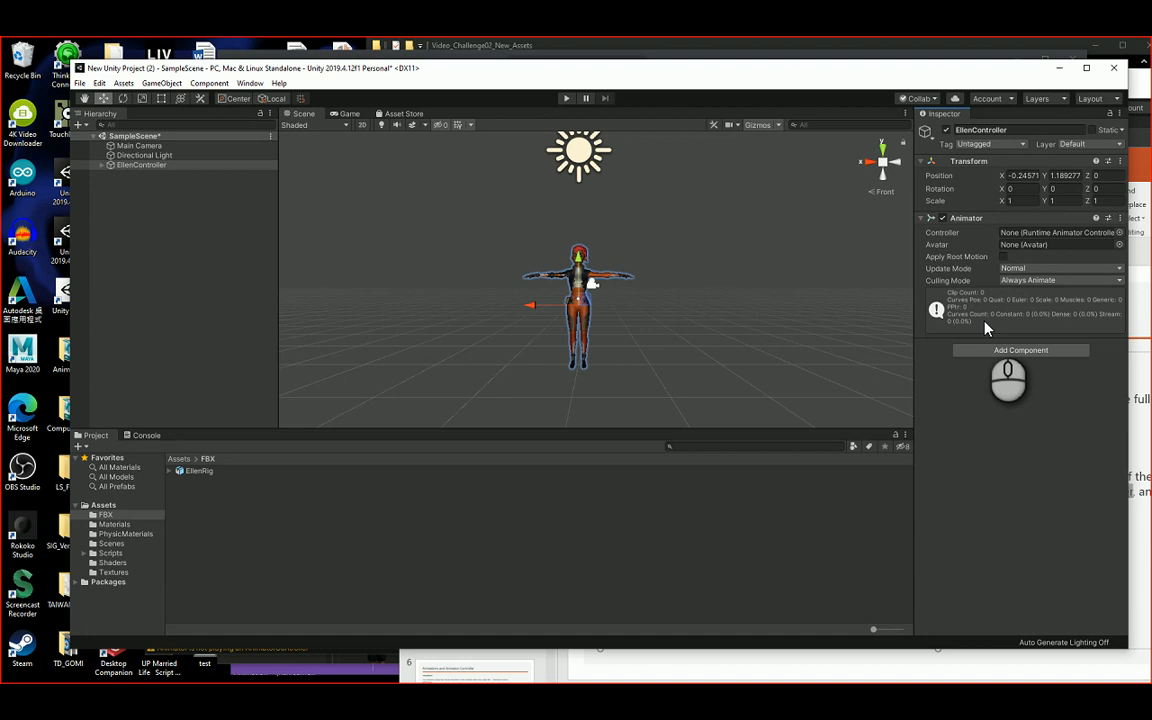
scroll(586, 288, up, 3)
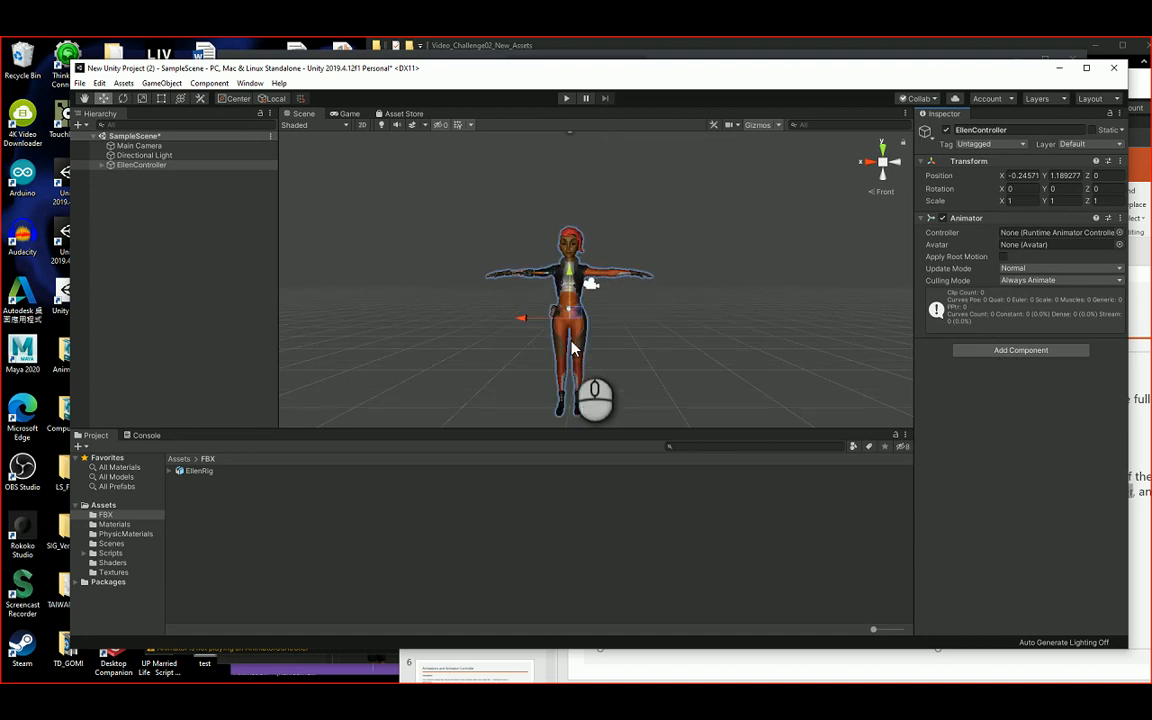
click(1095, 672)
scroll(797, 553, down, 8)
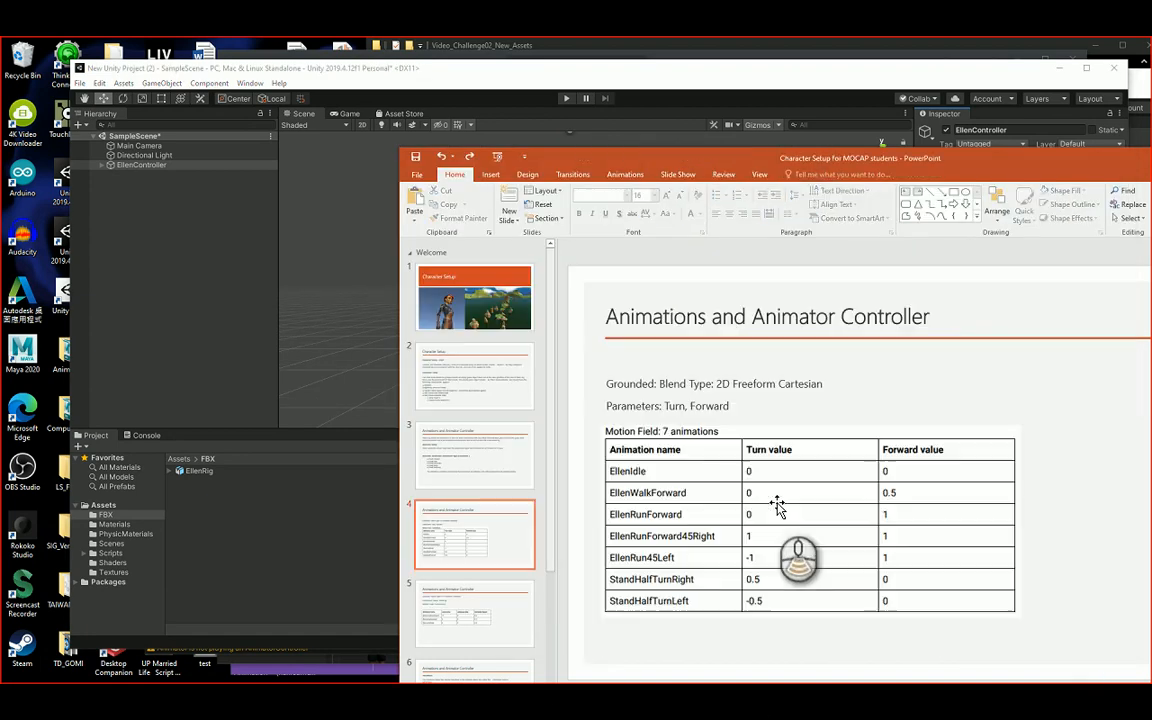
scroll(733, 548, up, 8)
scroll(481, 340, up, 3)
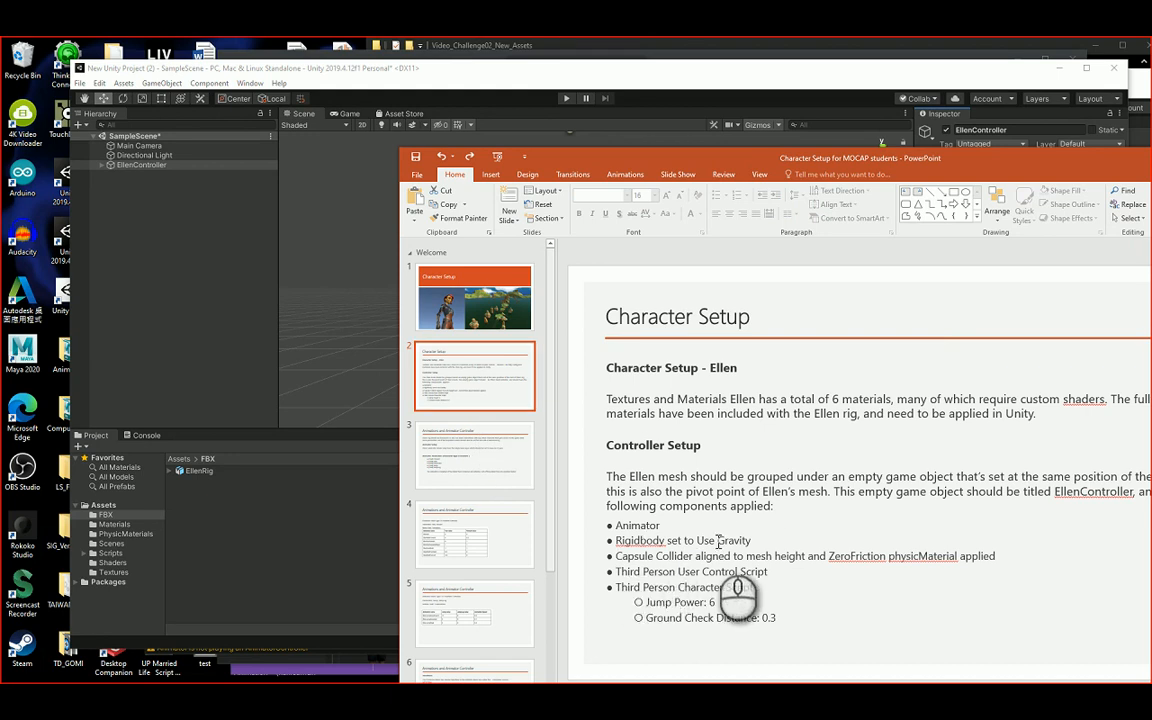
click(445, 95)
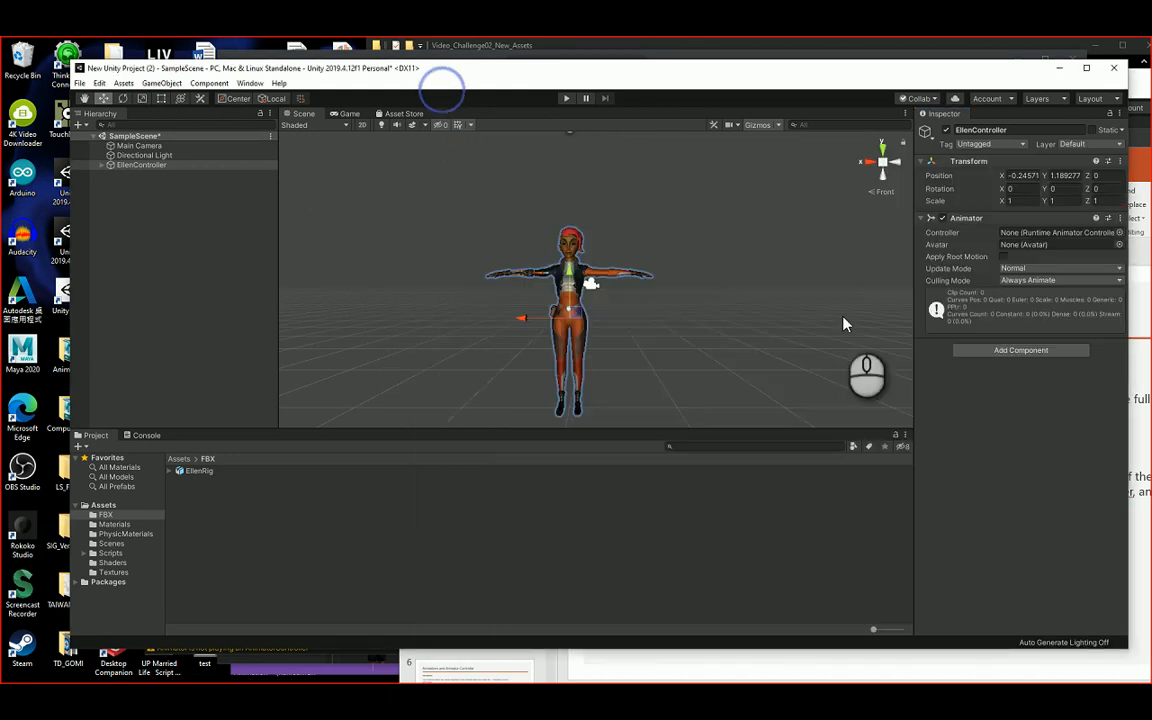
click(990, 351)
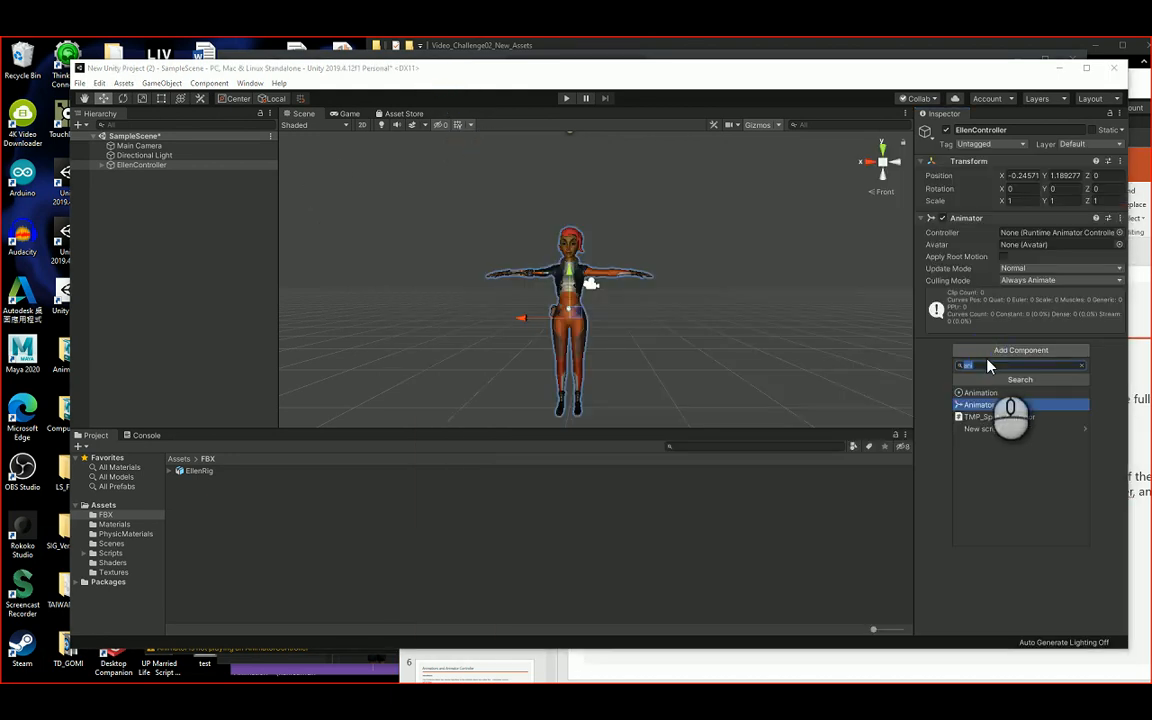
text(rig)
click(980, 393)
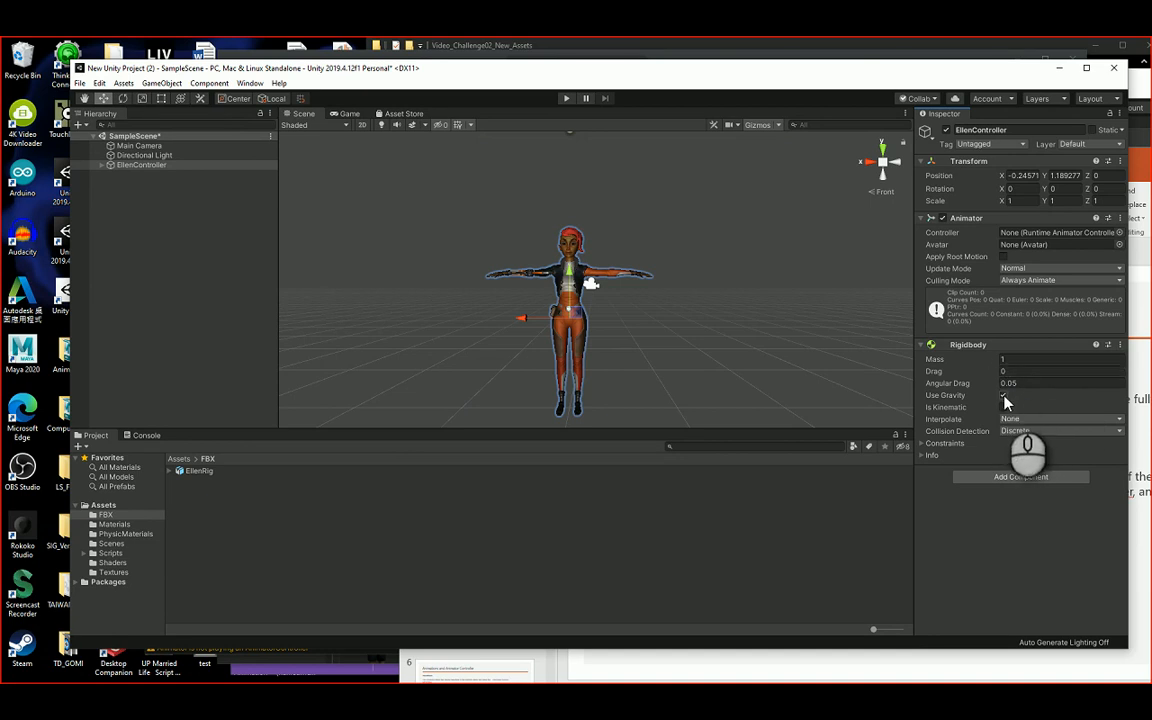
Step: Add a Capsule Collider component to EllenController
click(1003, 478)
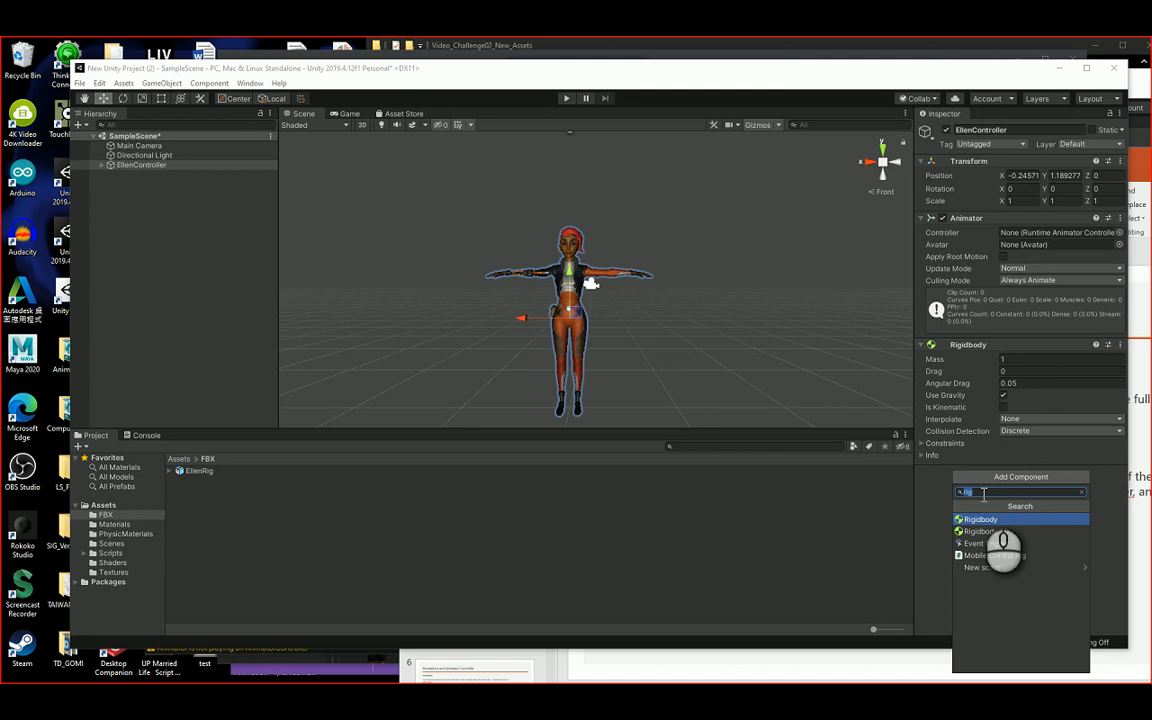
key(BackSpace)
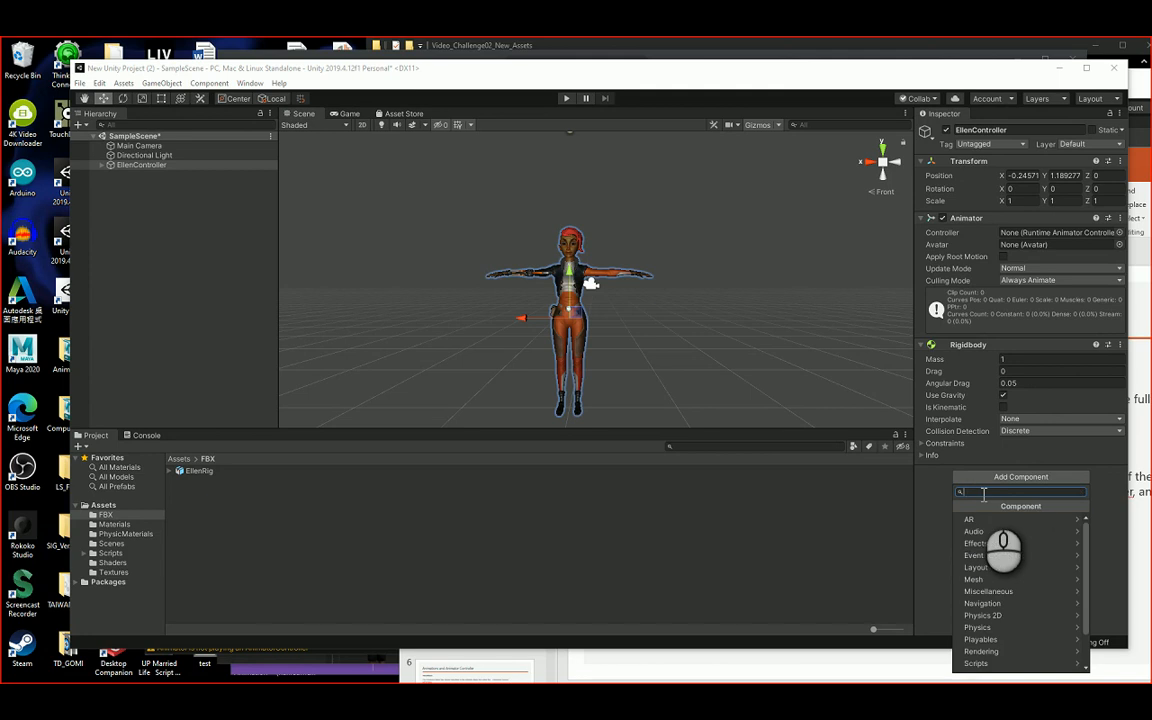
text(co)
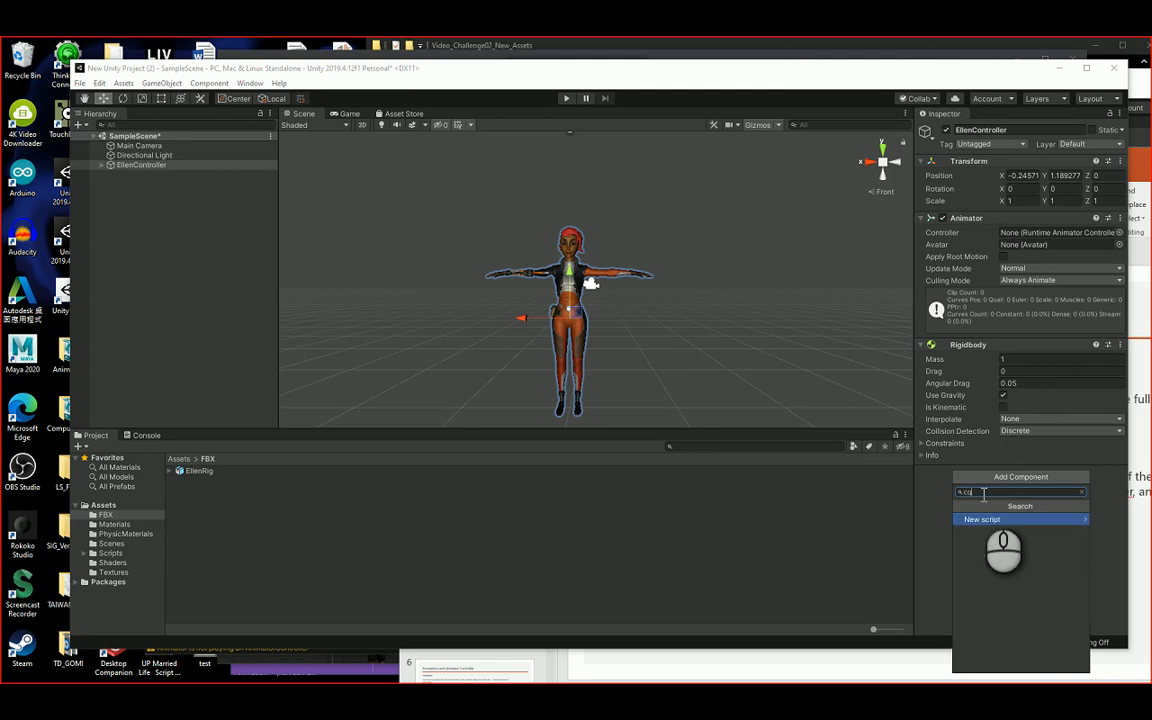
key(BackSpace)
text(a)
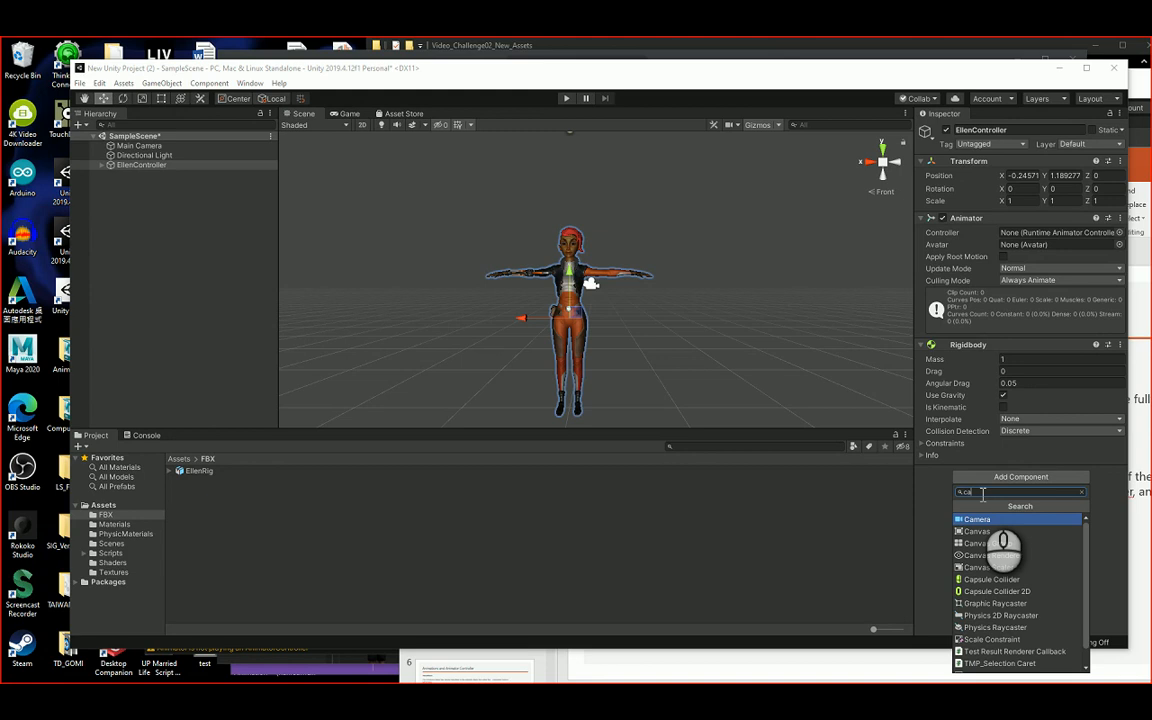
click(1005, 579)
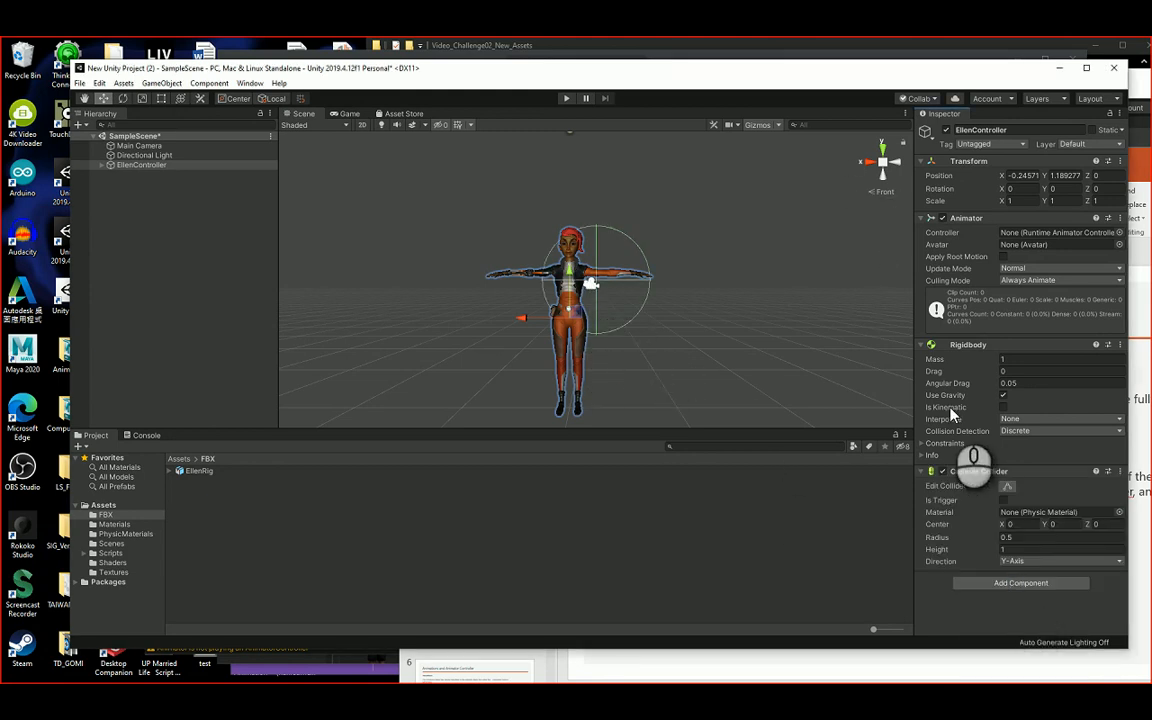
Step: Switch the front view to orthographic projection and move EllenController slightly along the X axis to -0.255
click(1006, 486)
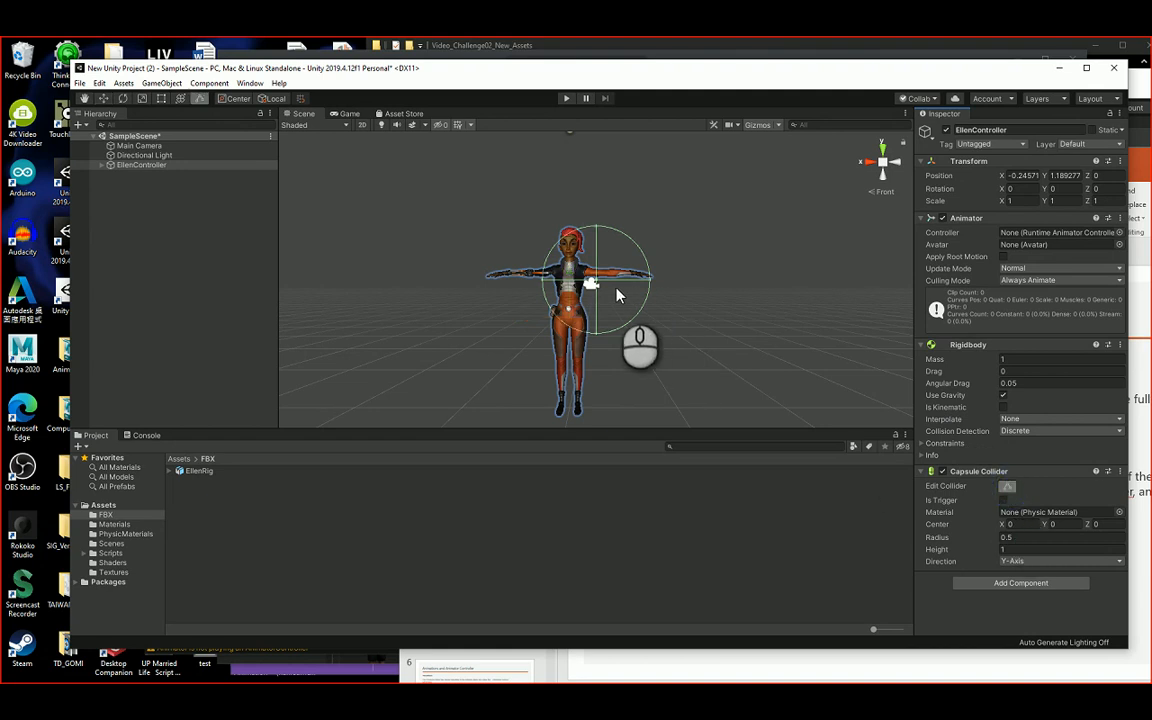
click(882, 163)
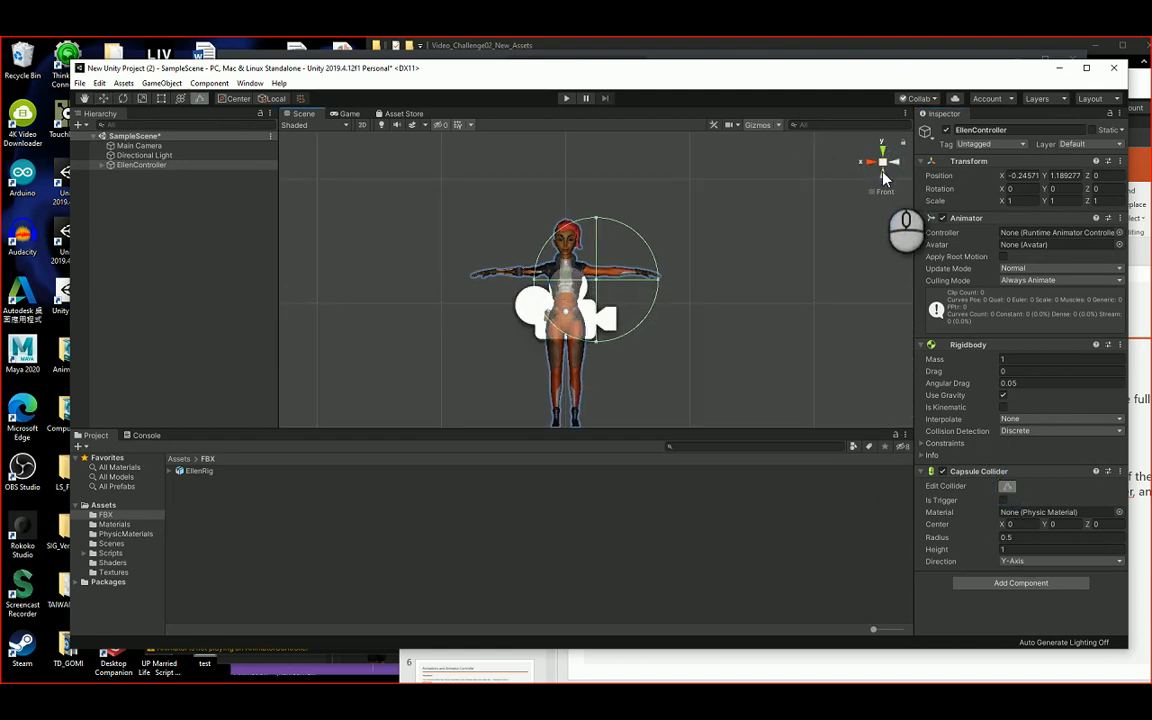
right_click(888, 168)
click(912, 210)
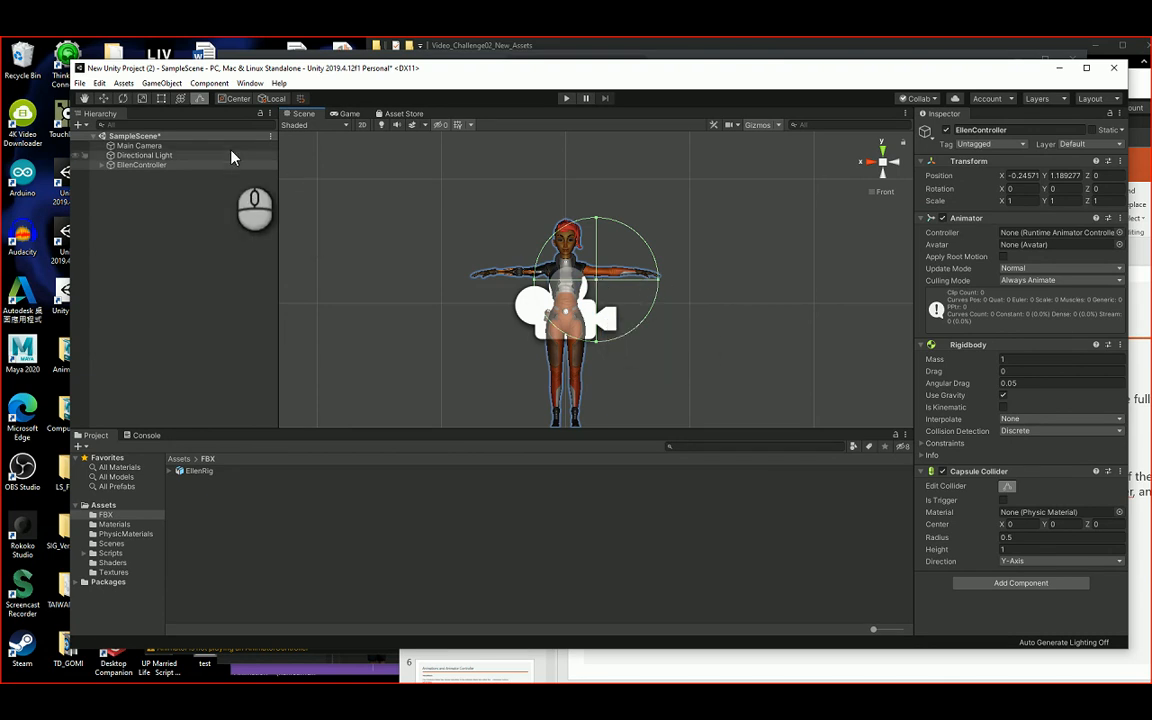
click(103, 98)
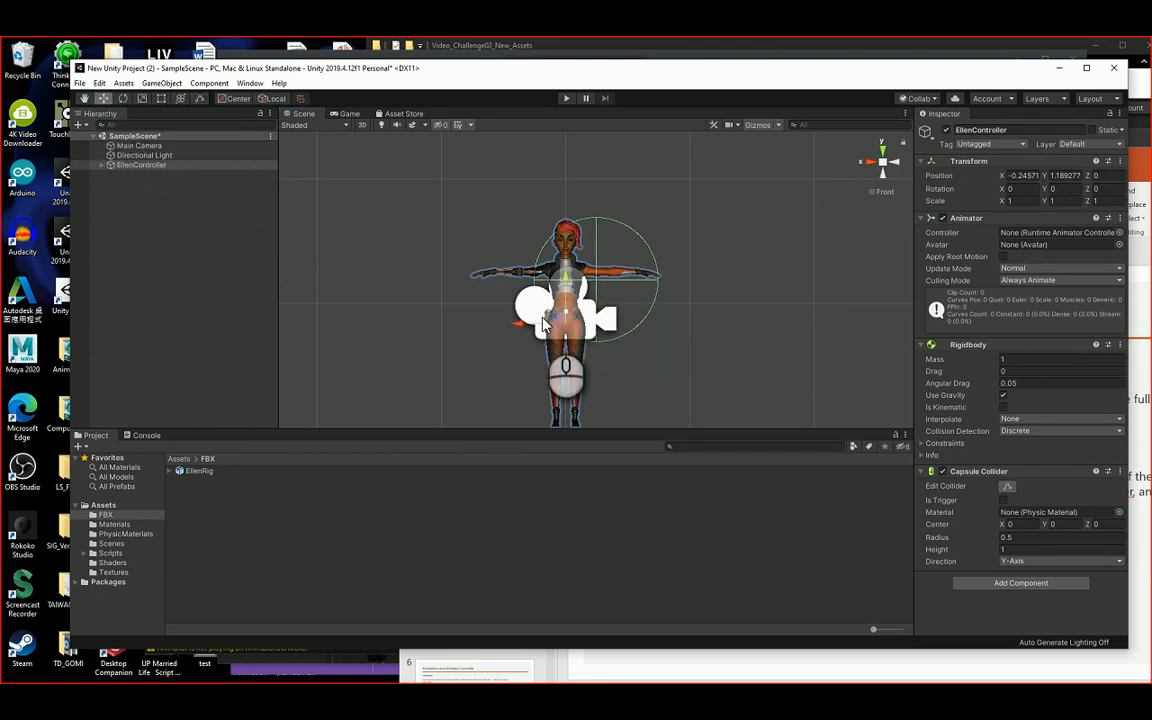
drag(521, 328, 518, 332)
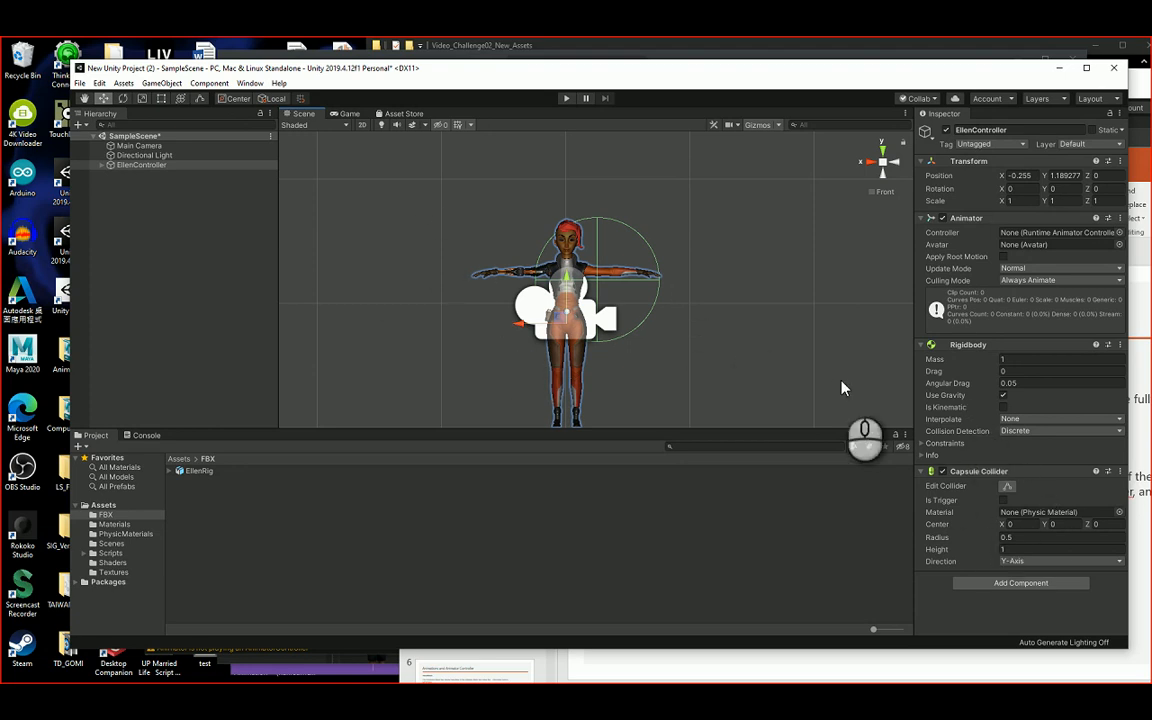
Step: Reshape the Capsule Collider around Ellen's body to a radius of about 0.31 and a height of about 1.82
click(1008, 487)
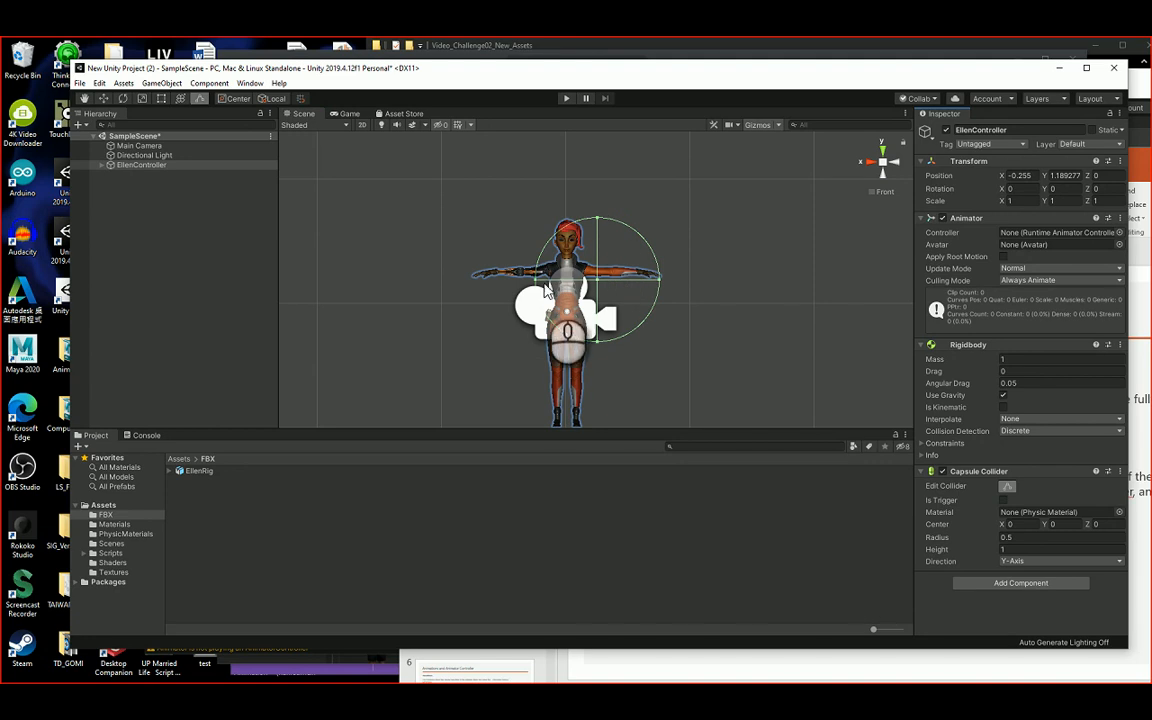
drag(537, 287, 609, 291)
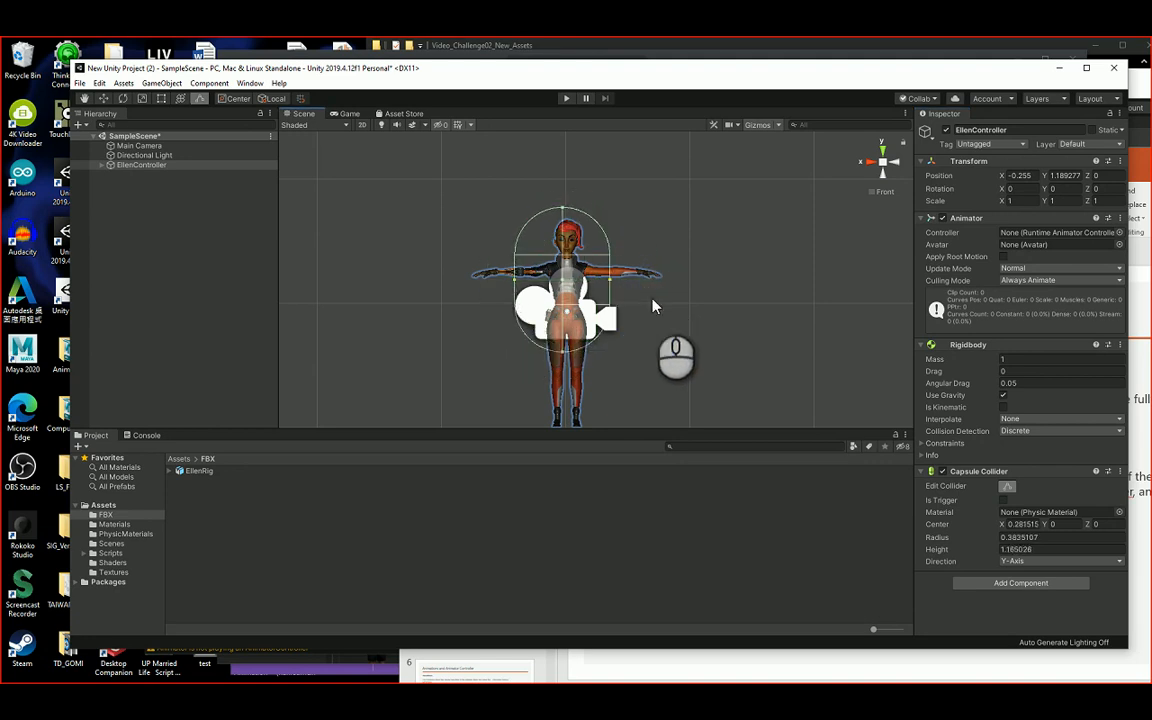
scroll(650, 302, down, 3)
drag(567, 342, 567, 412)
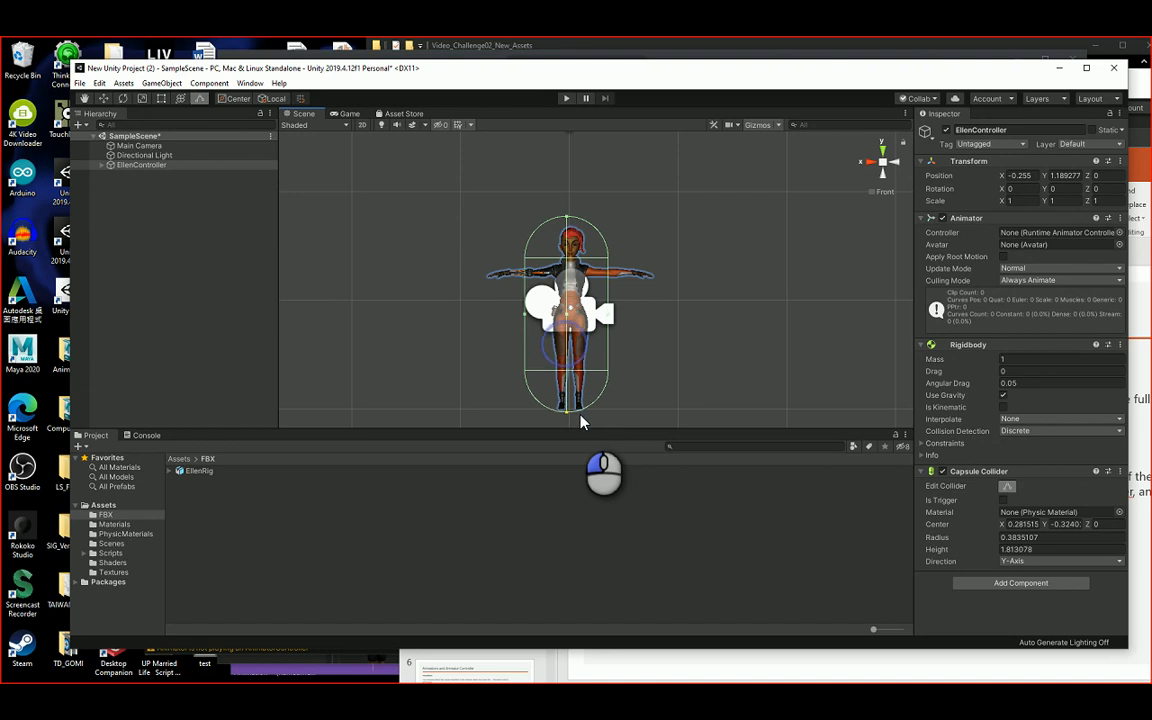
drag(527, 325, 597, 321)
click(586, 326)
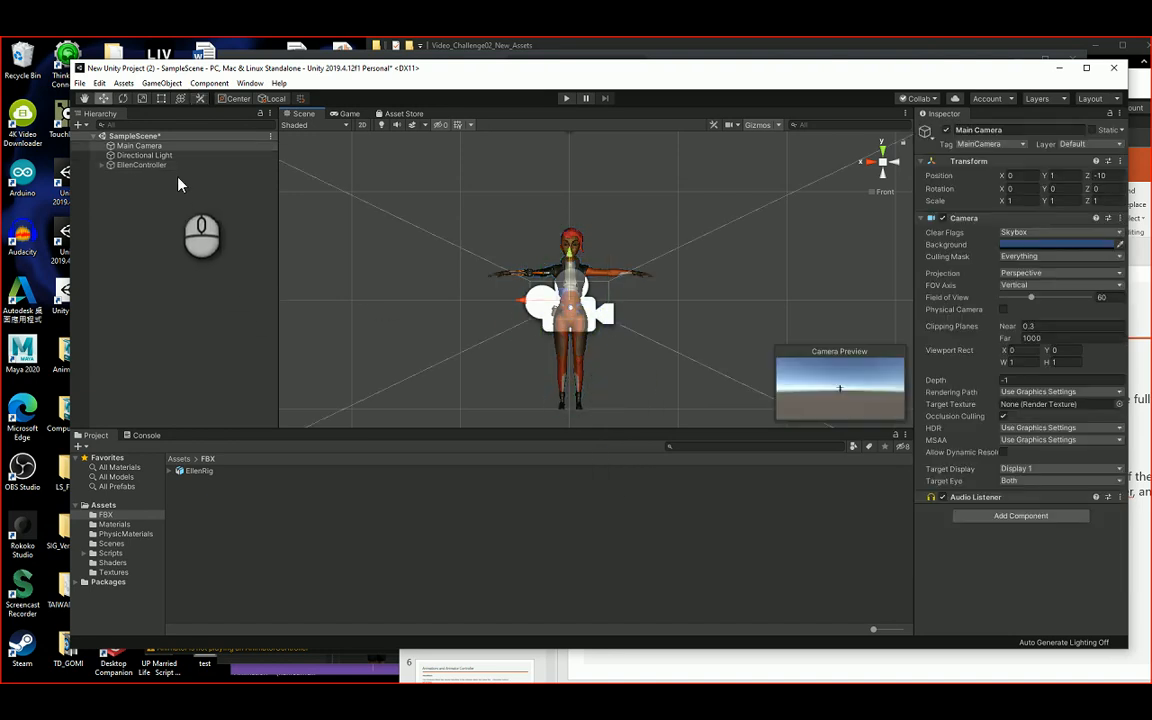
Step: Tighten EllenController's Capsule Collider to a radius of about 0.24 and a height of about 1.73, and check its fit from the side and front
click(141, 164)
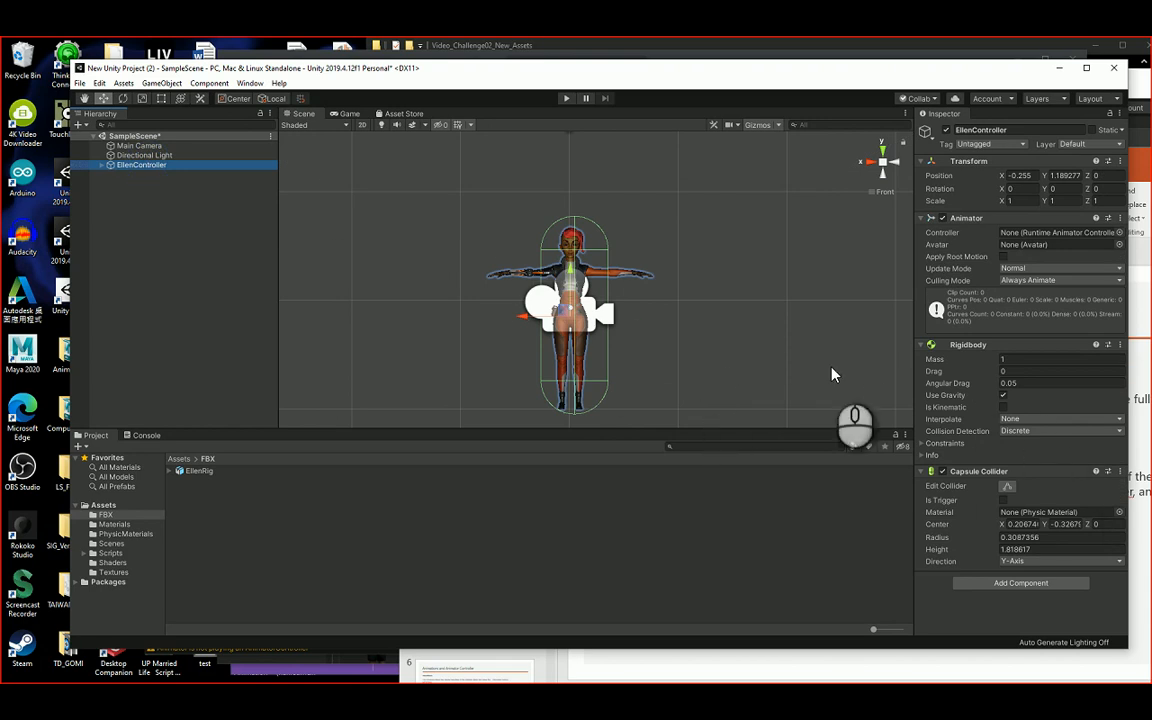
click(1007, 487)
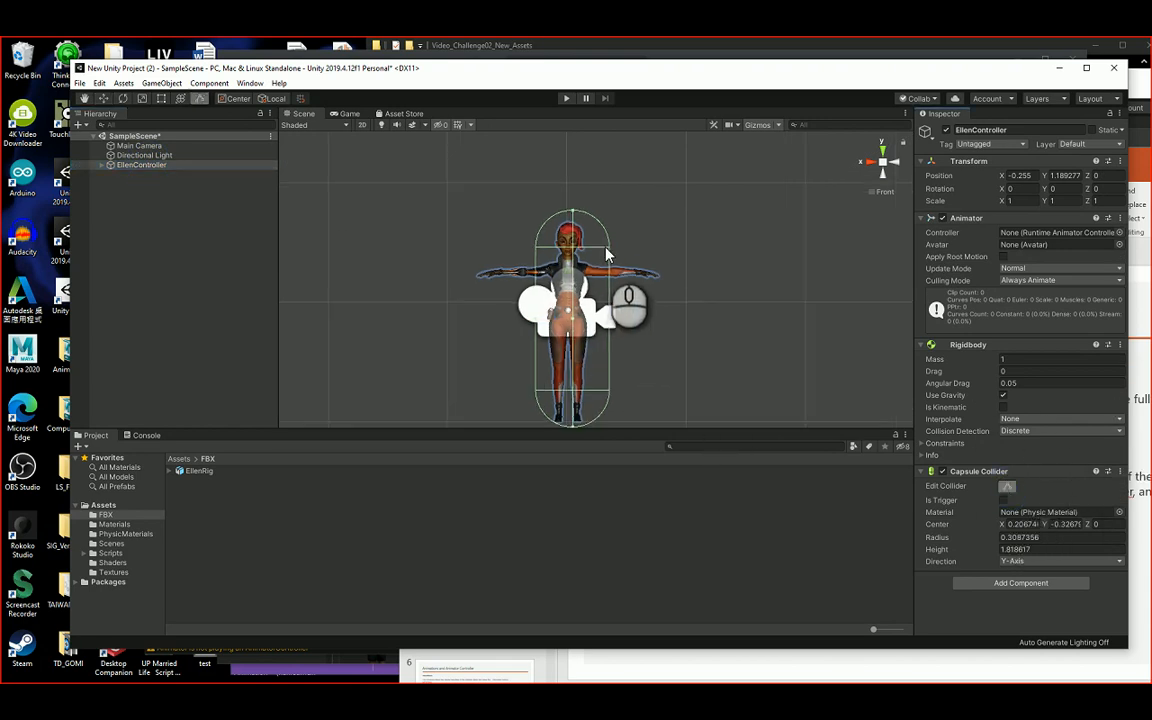
scroll(580, 228, up, 2)
drag(570, 210, 568, 220)
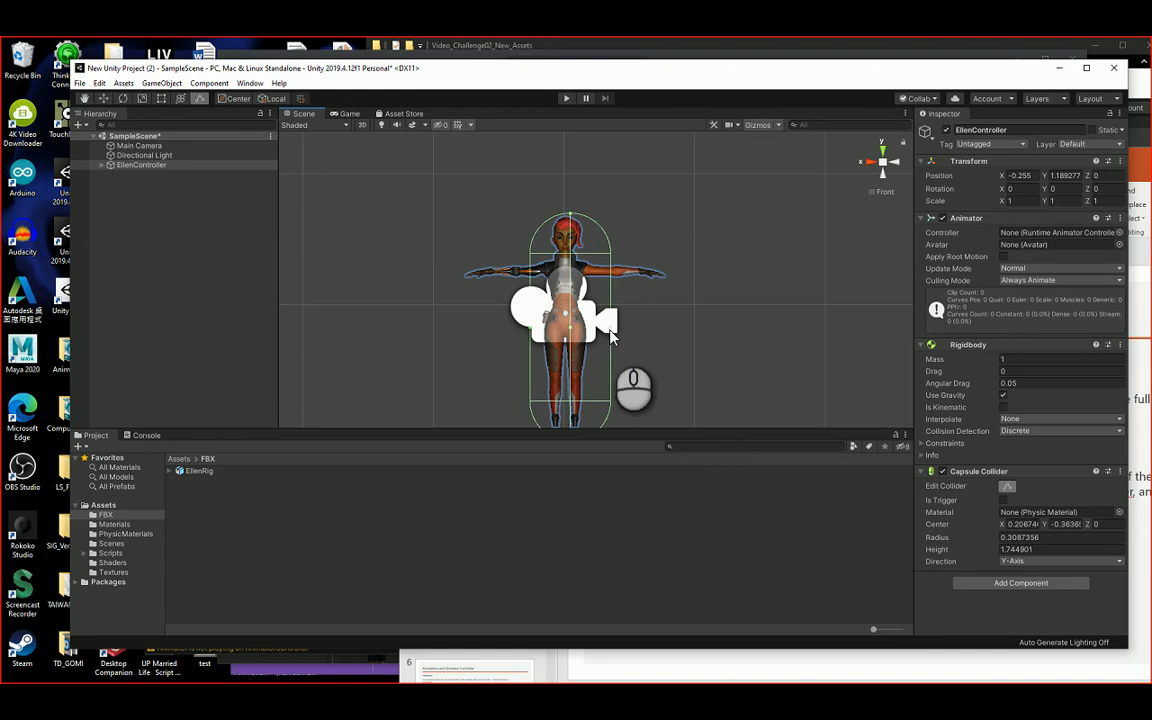
drag(610, 335, 536, 331)
key(ctrl+z)
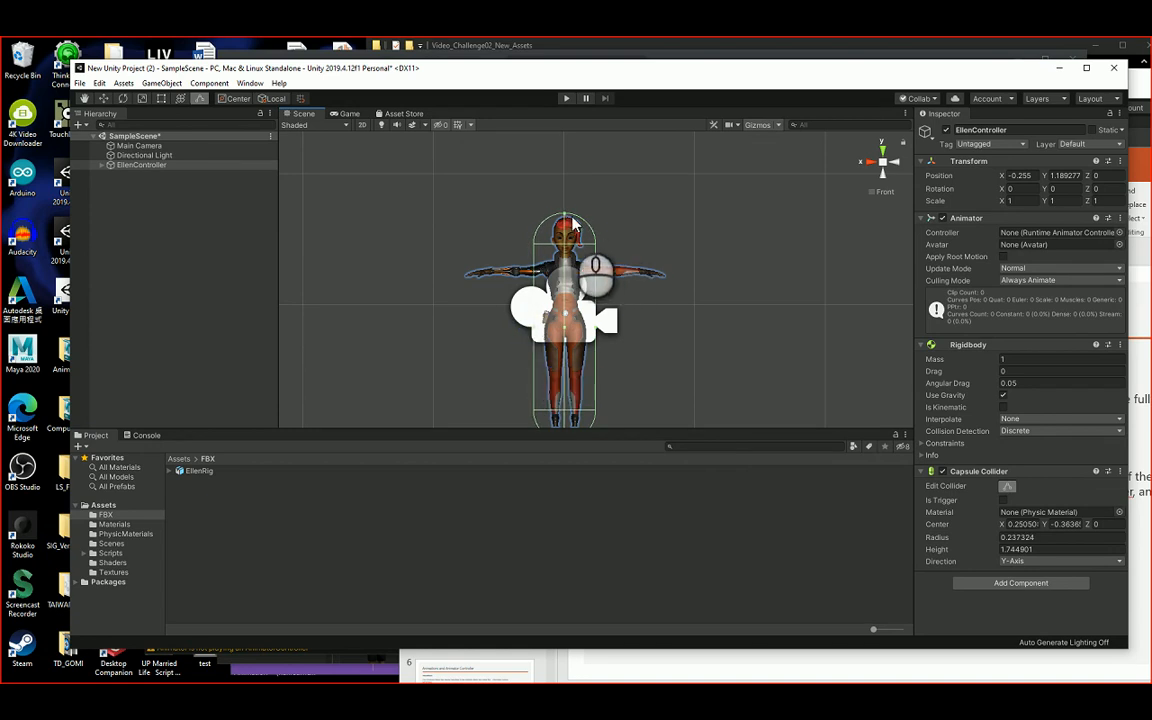
scroll(635, 332, down, 3)
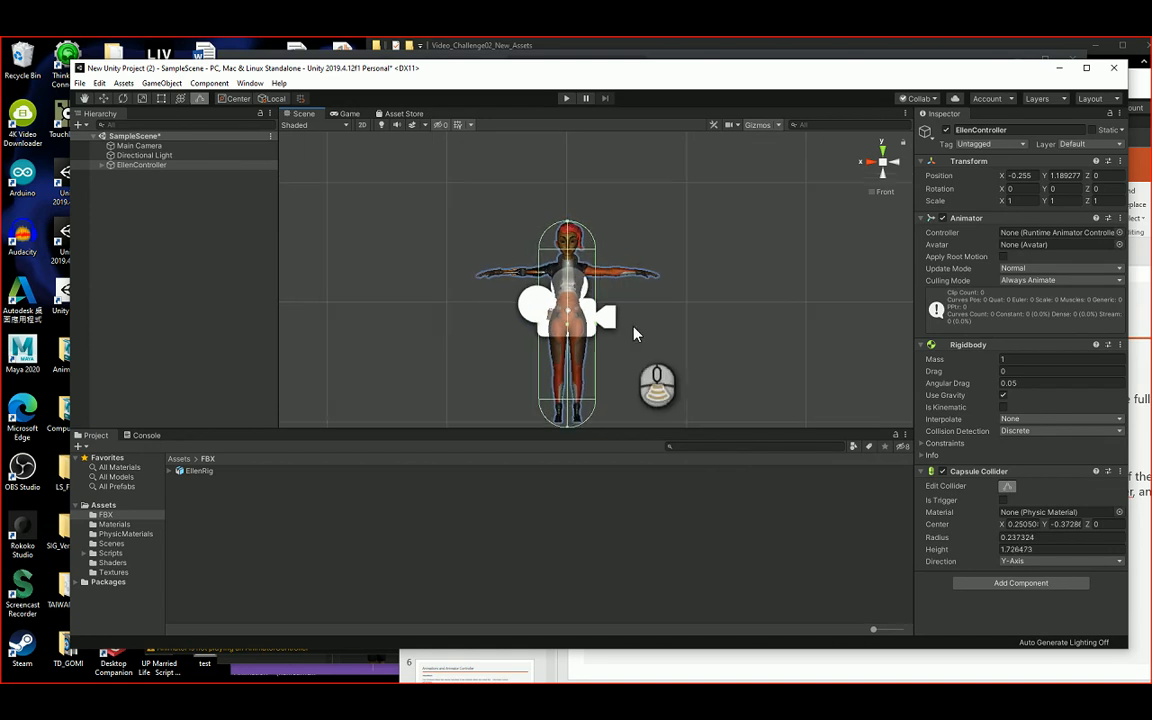
click(864, 161)
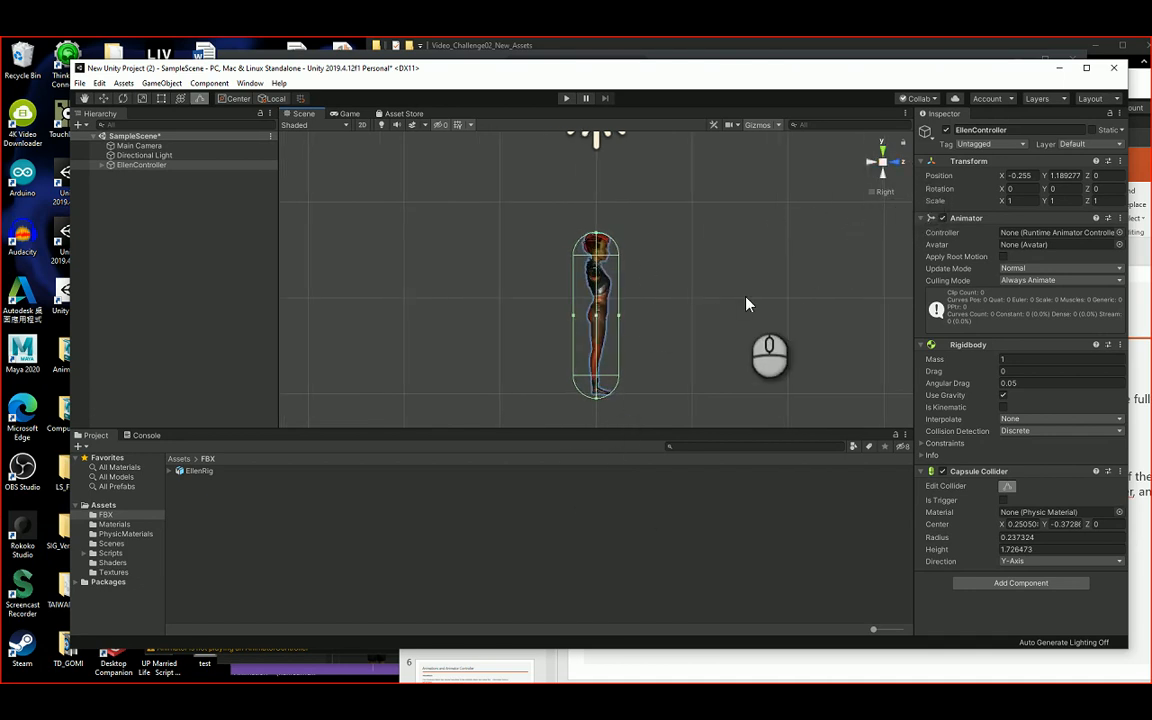
click(902, 164)
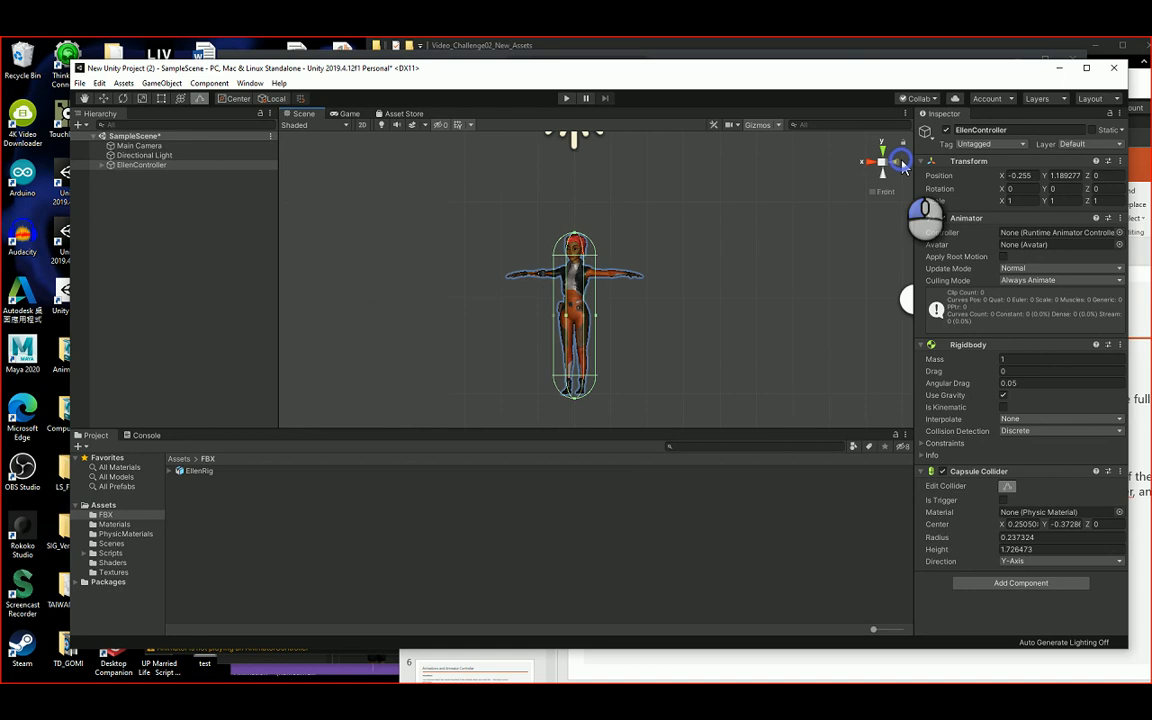
Step: Finish editing the Capsule Collider's shape and assign the ZeroFriction physic material from the PhysicMaterials folder to it
click(903, 166)
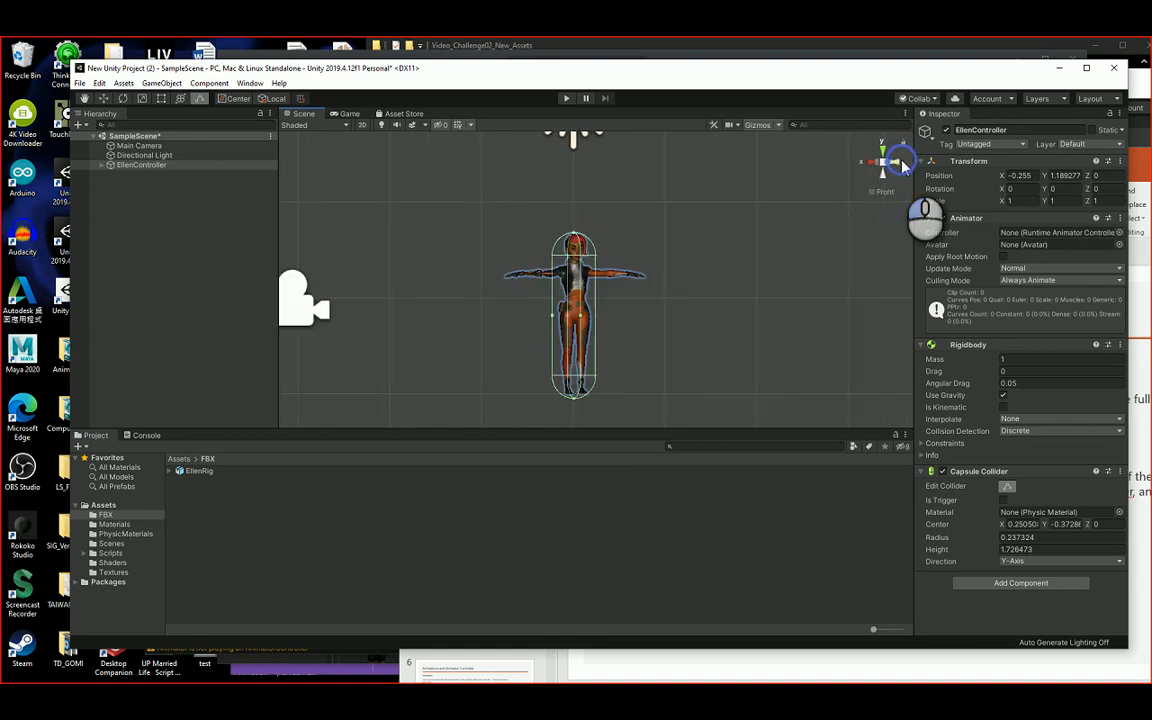
click(901, 165)
click(901, 165)
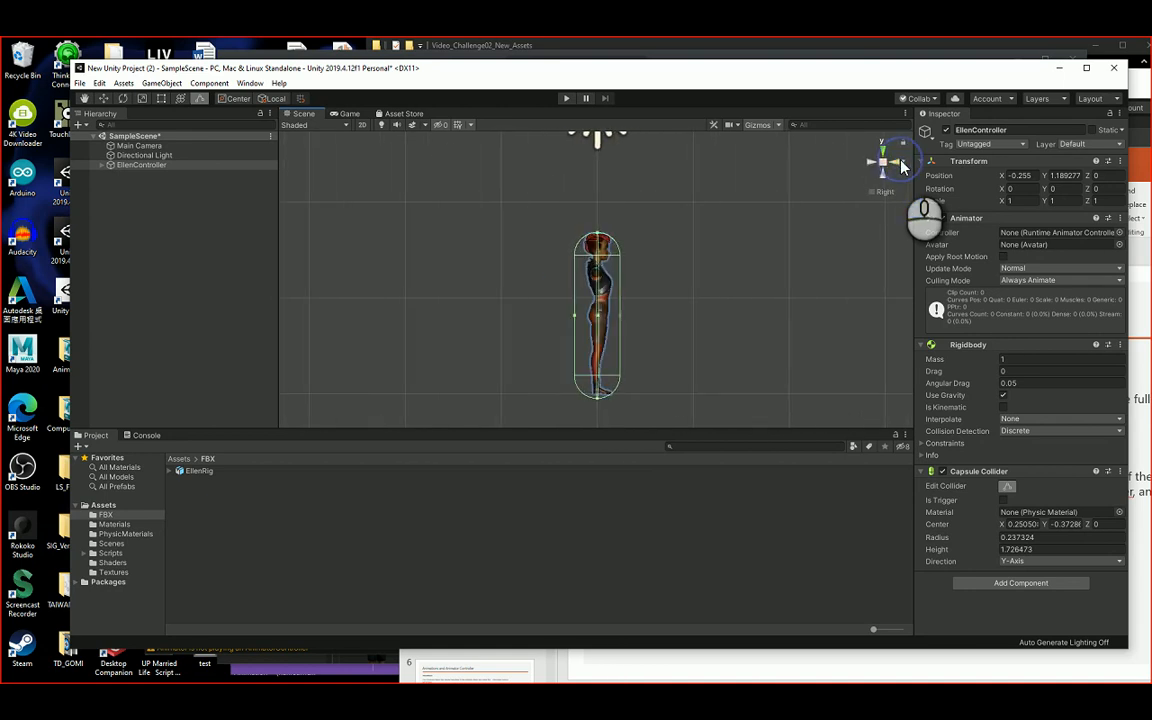
click(901, 165)
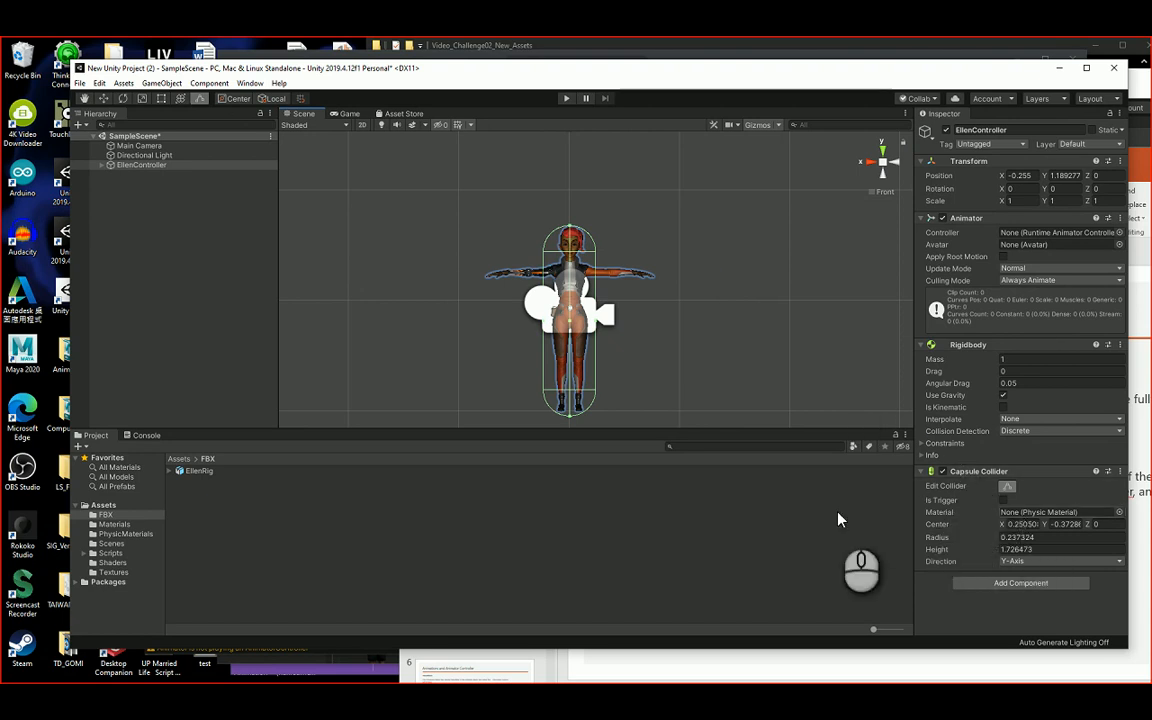
click(133, 534)
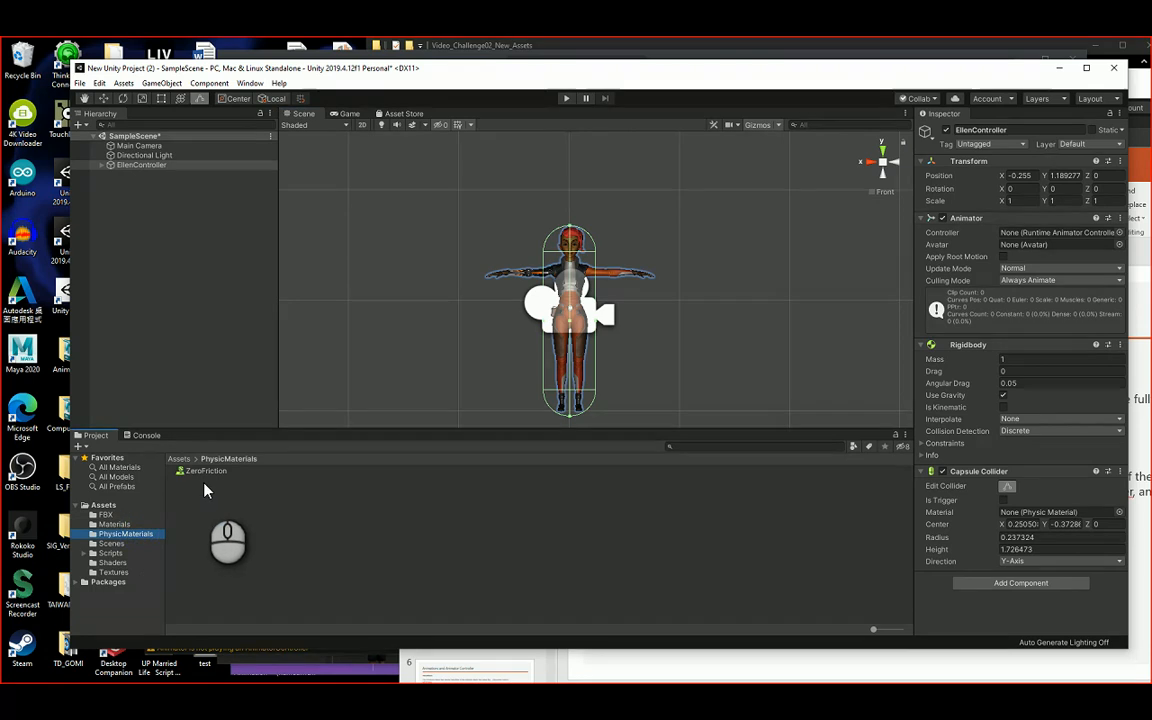
drag(204, 476, 105, 532)
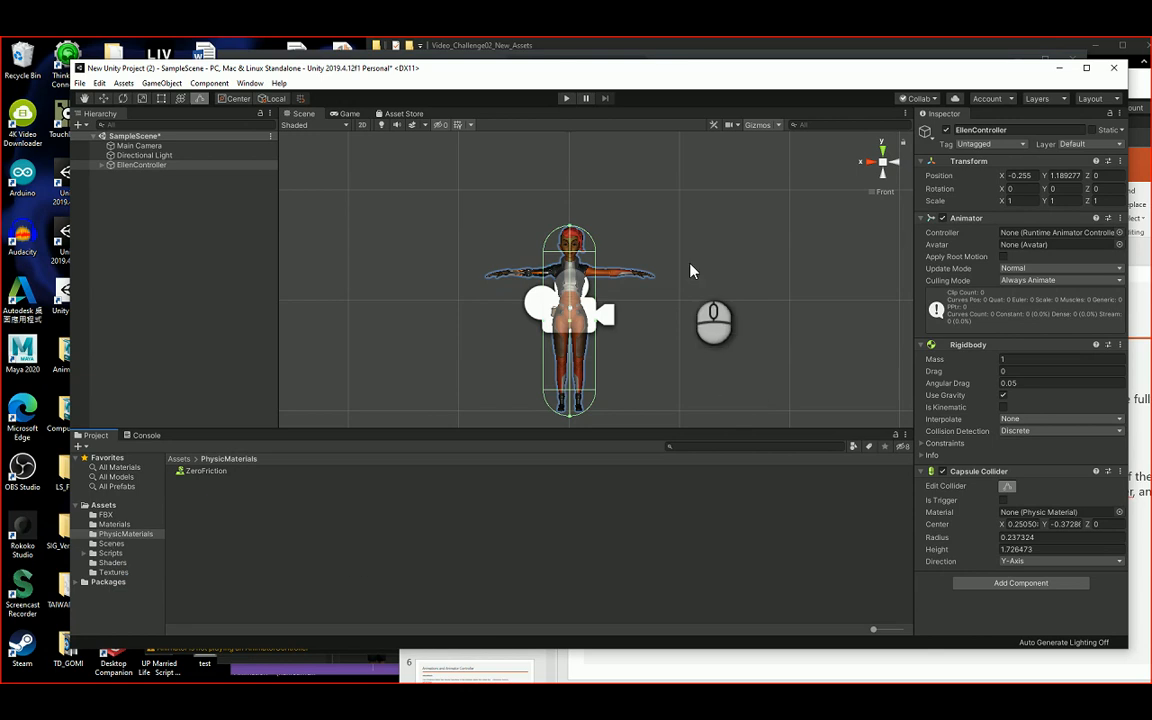
click(1008, 490)
click(1009, 491)
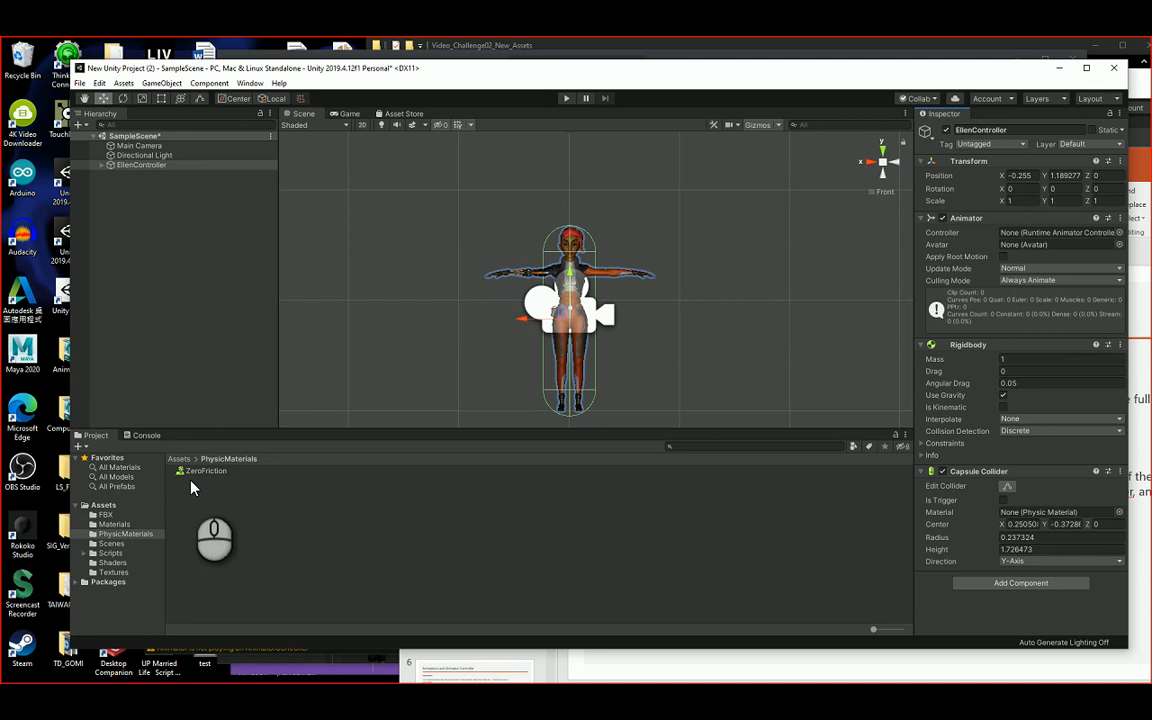
drag(200, 471, 1008, 515)
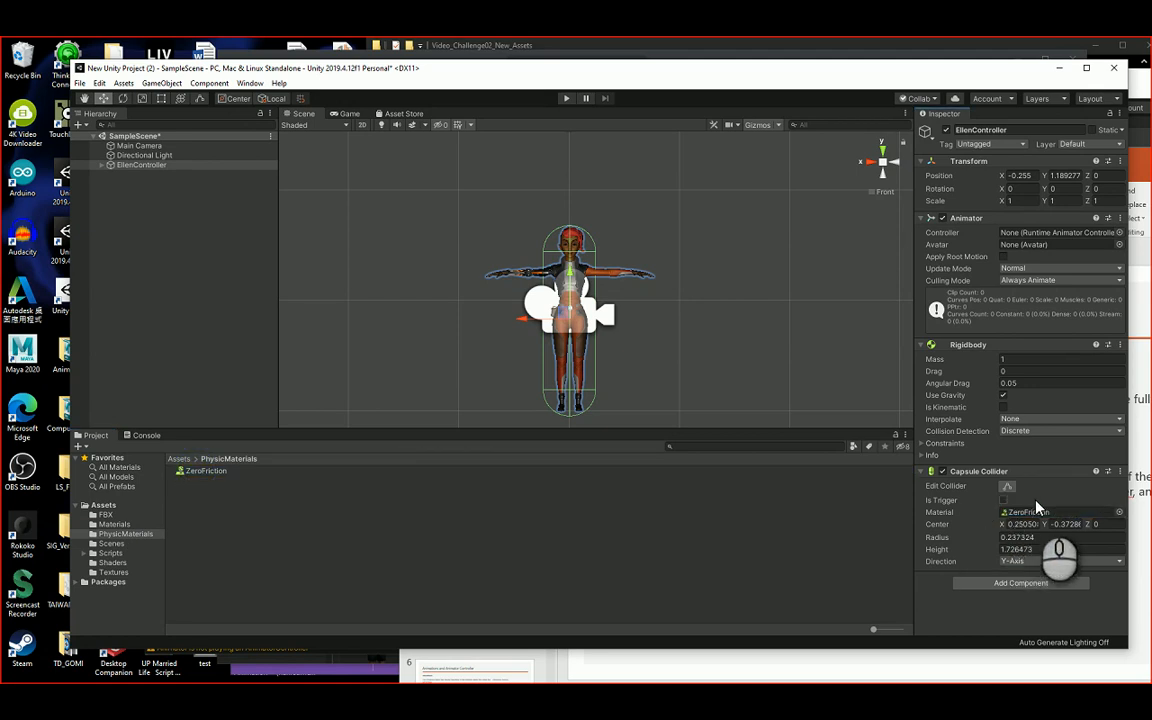
click(697, 520)
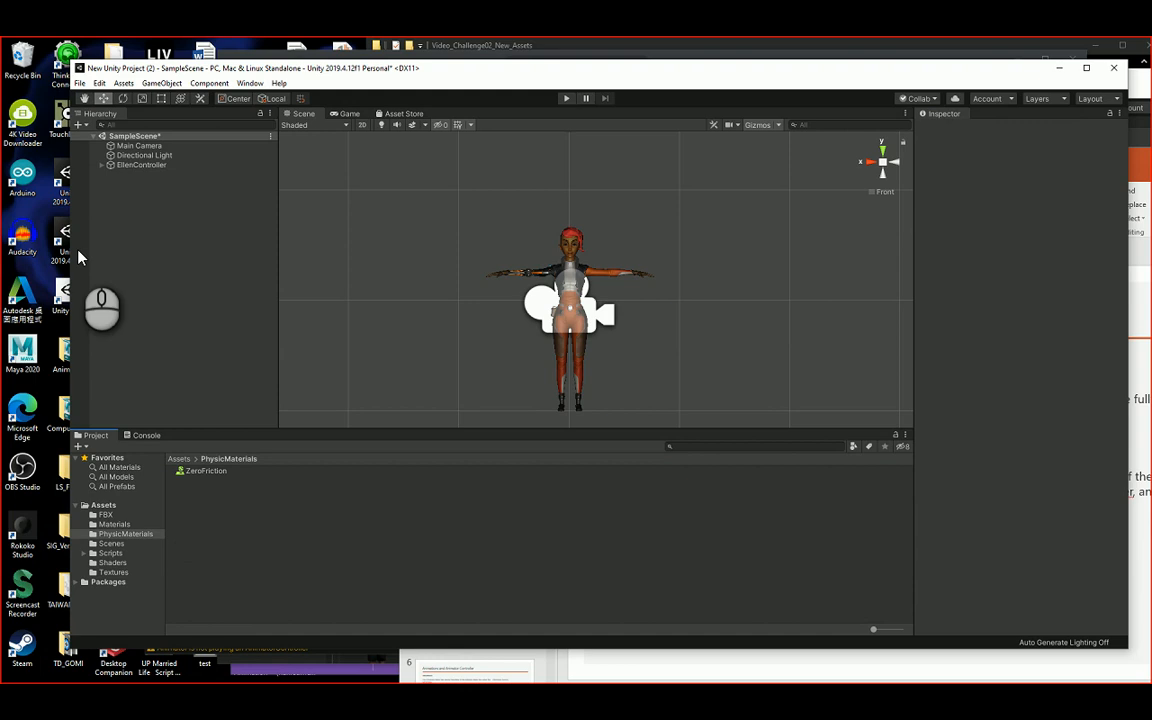
Step: Consult the required components on the PowerPoint slide, return to Unity and add the ThirdPersonCharacter script to EllenController
click(127, 165)
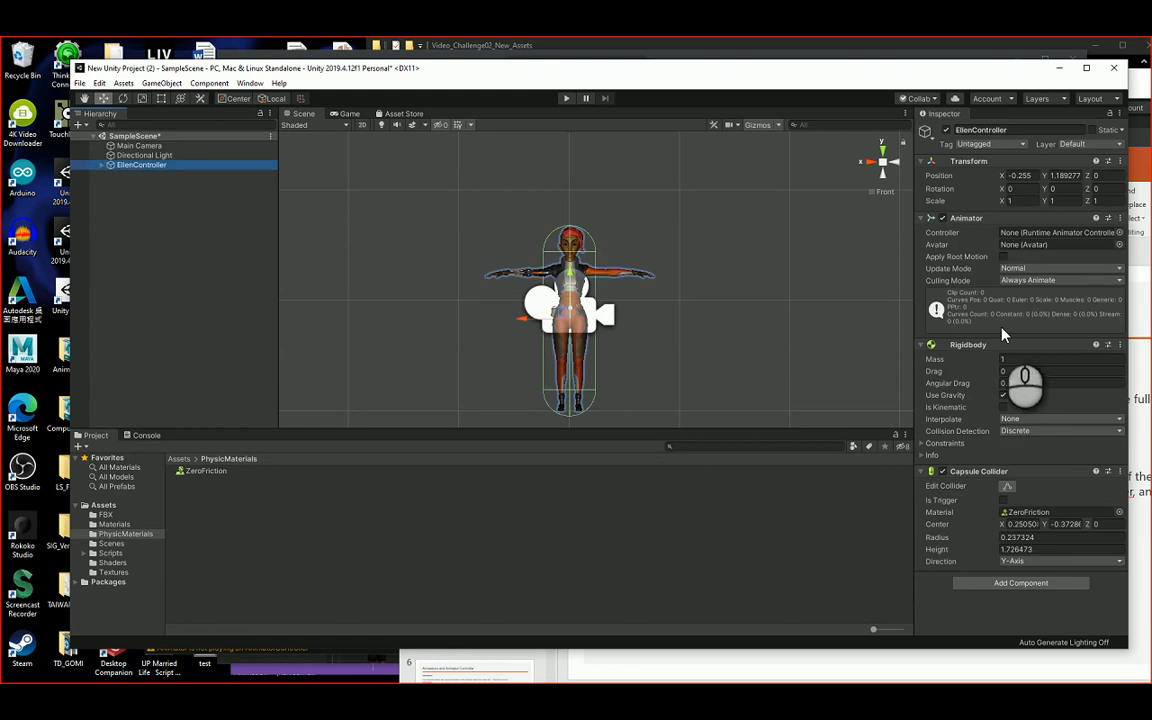
click(1118, 677)
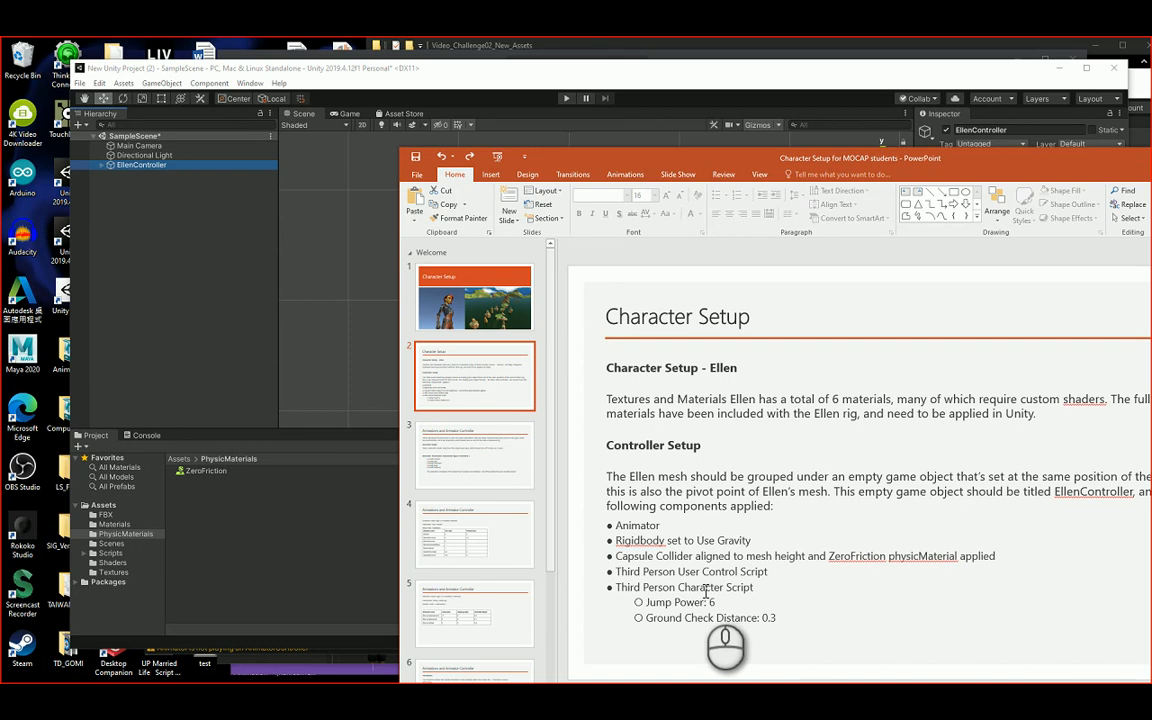
click(212, 323)
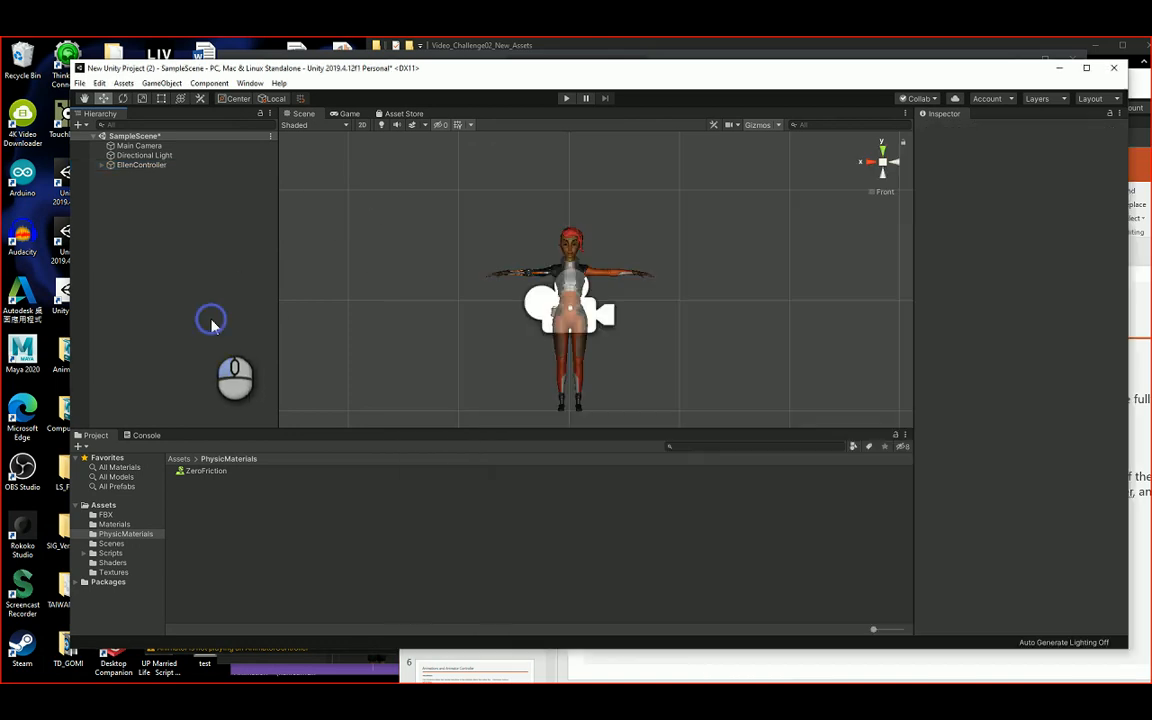
click(111, 543)
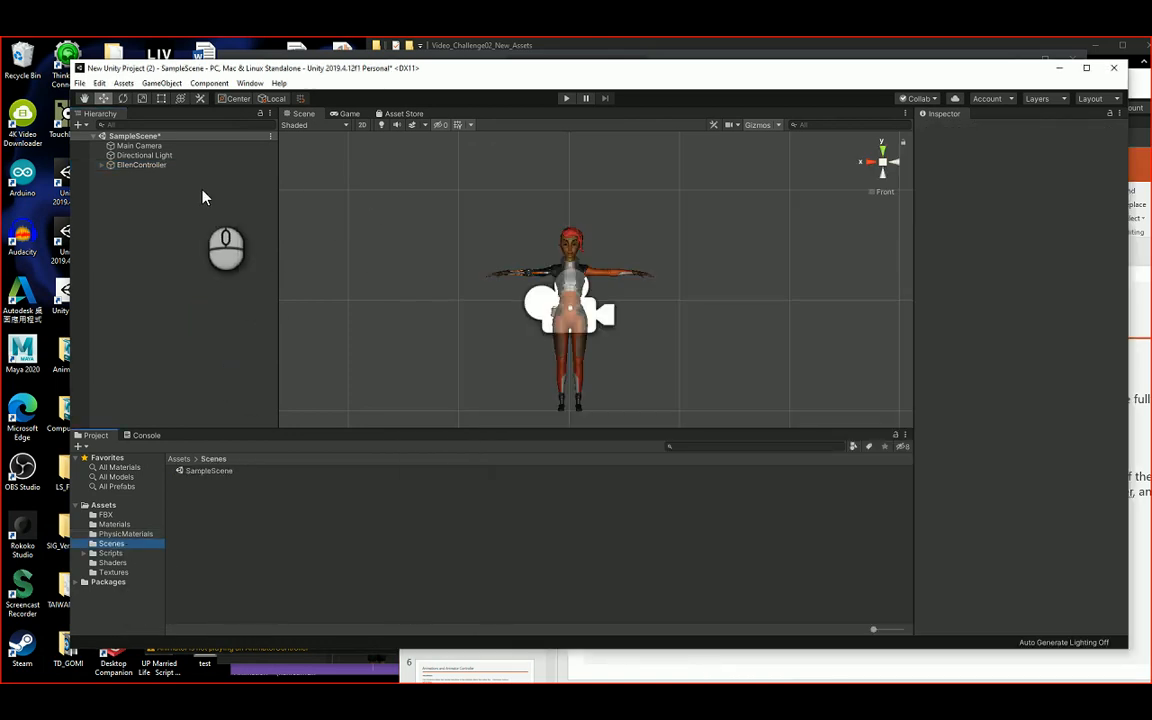
click(145, 164)
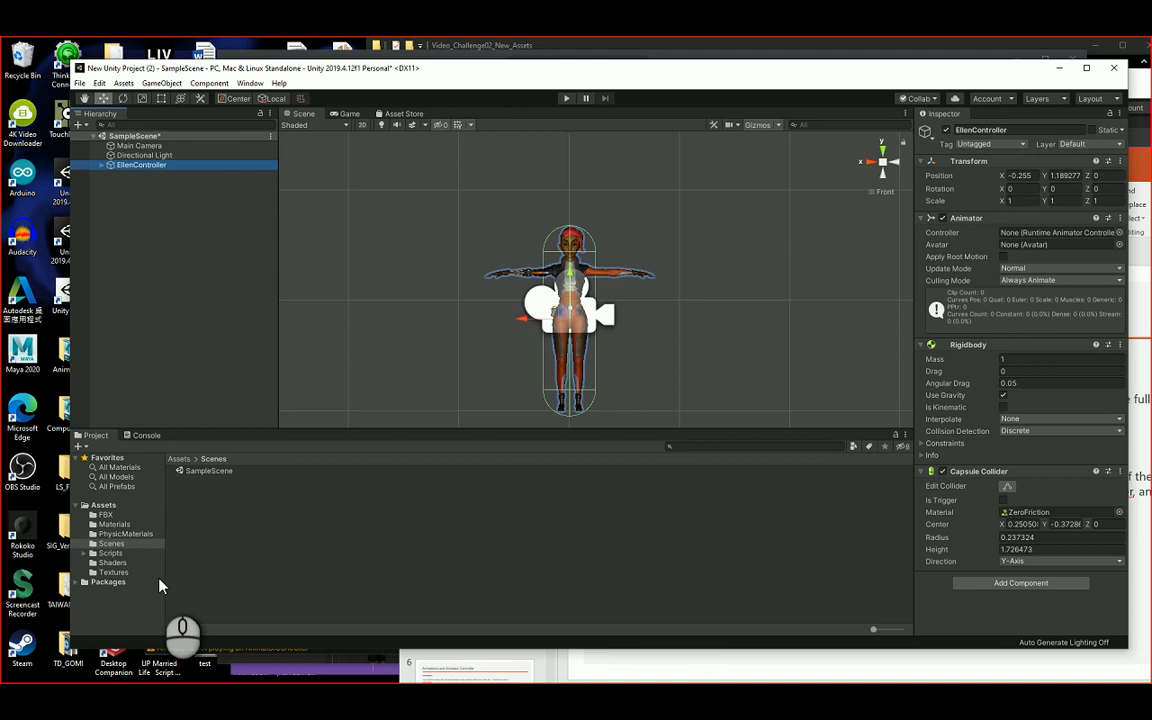
click(113, 554)
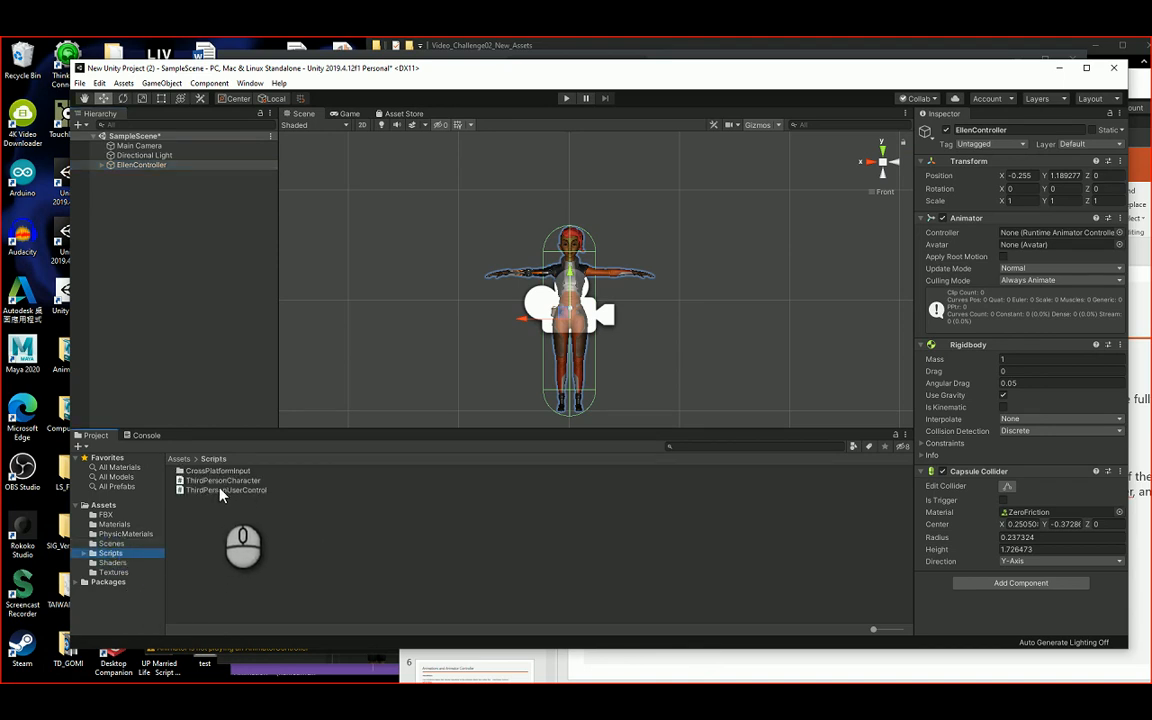
drag(221, 484, 1000, 620)
scroll(1040, 563, down, 2)
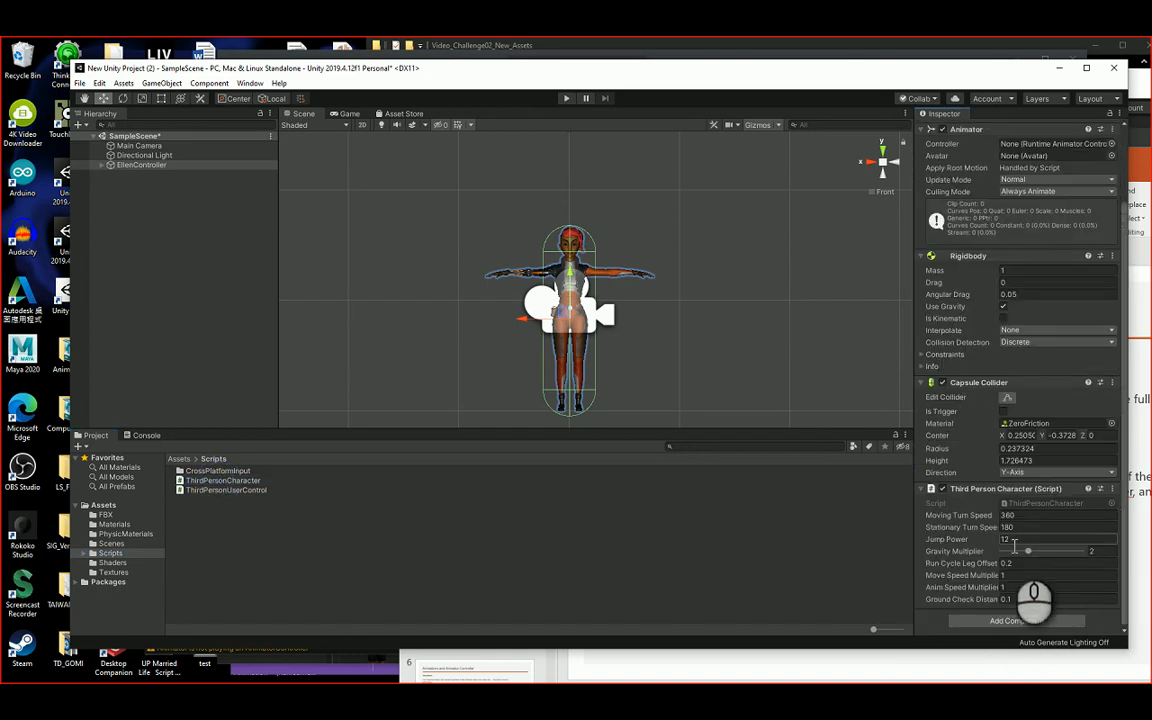
Step: Set the Third Person Character script's Jump Power to 6 and Ground Check Distance to 0.3
click(1005, 540)
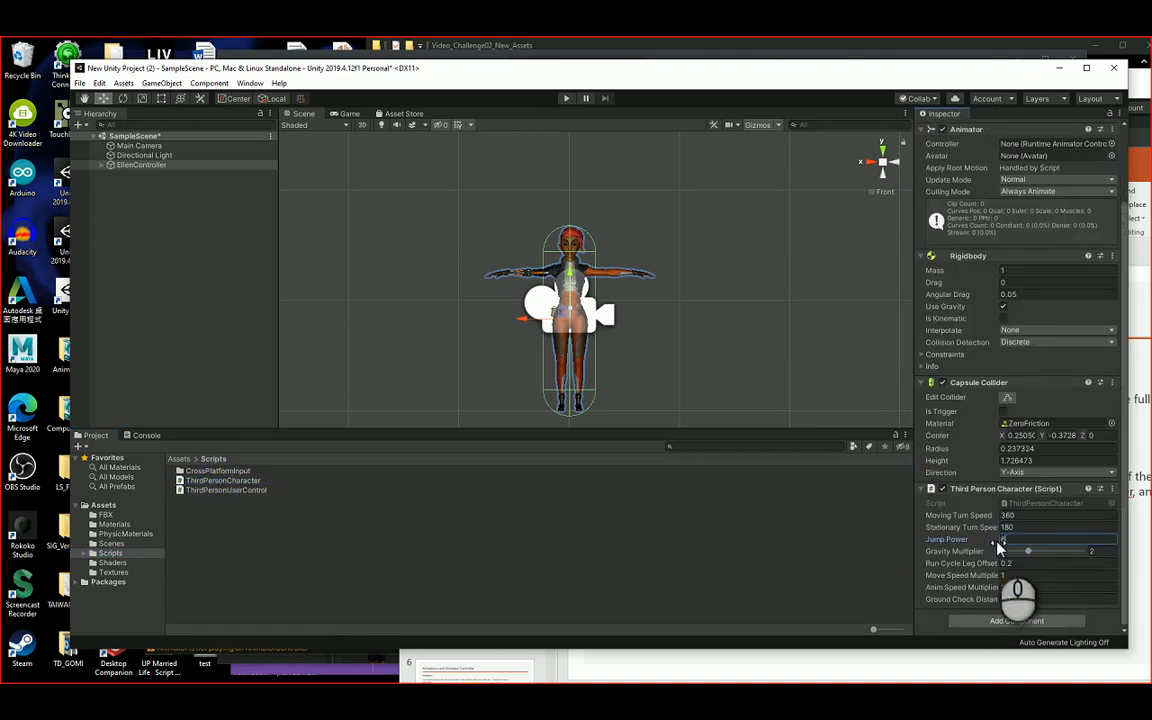
text(8)
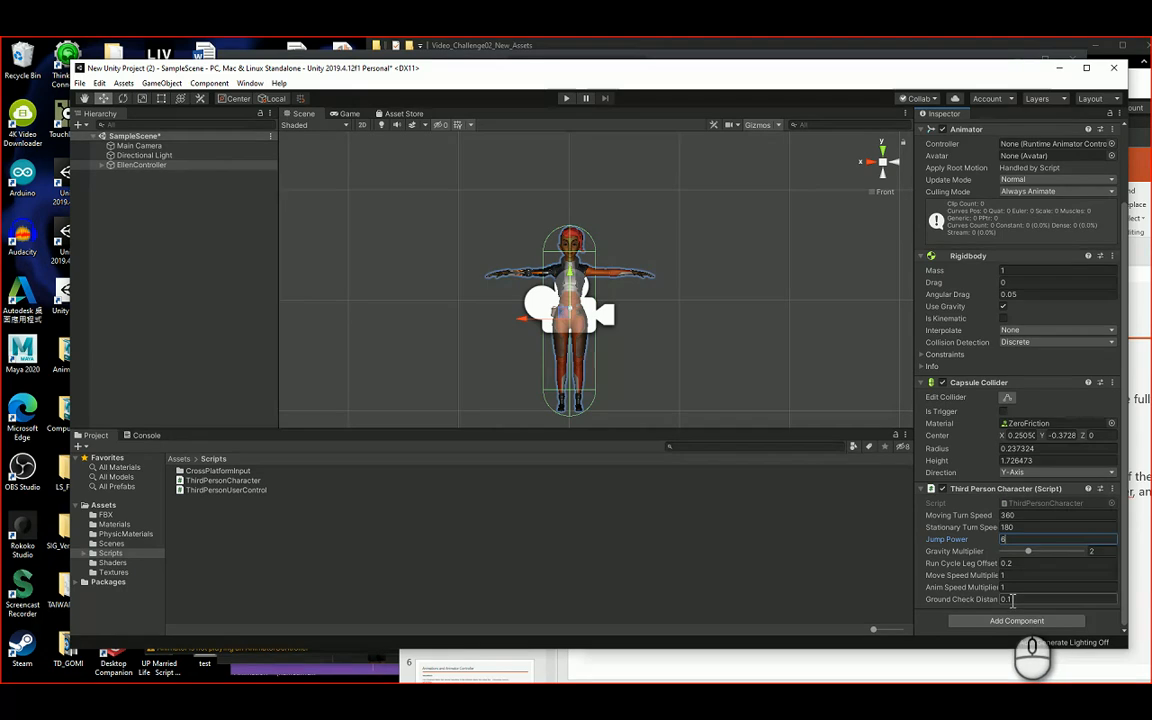
drag(1011, 598, 1028, 601)
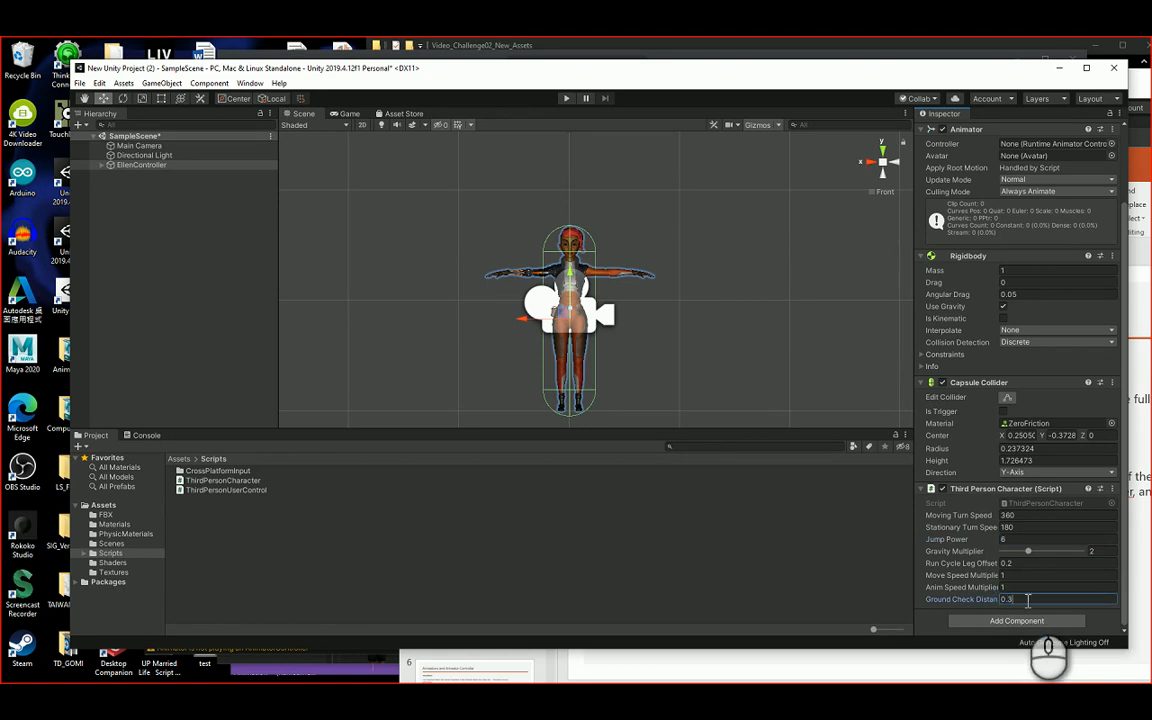
Step: Add the ThirdPersonUserControl script to EllenController as another component
click(224, 491)
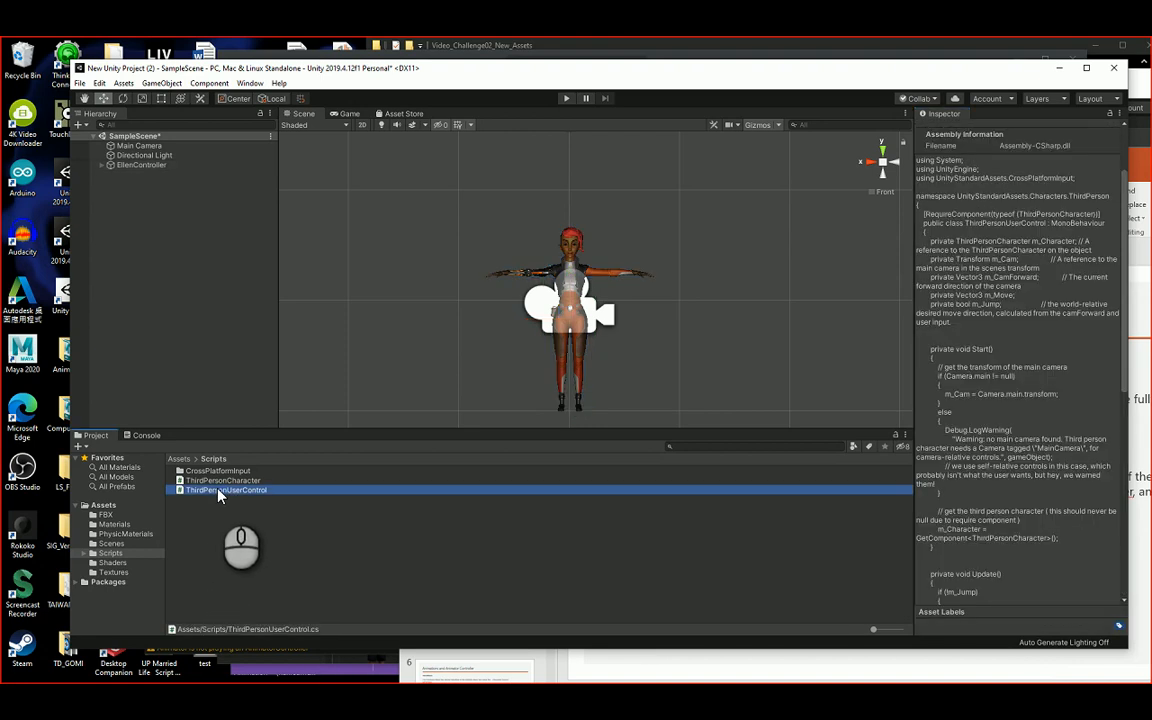
drag(219, 492, 145, 168)
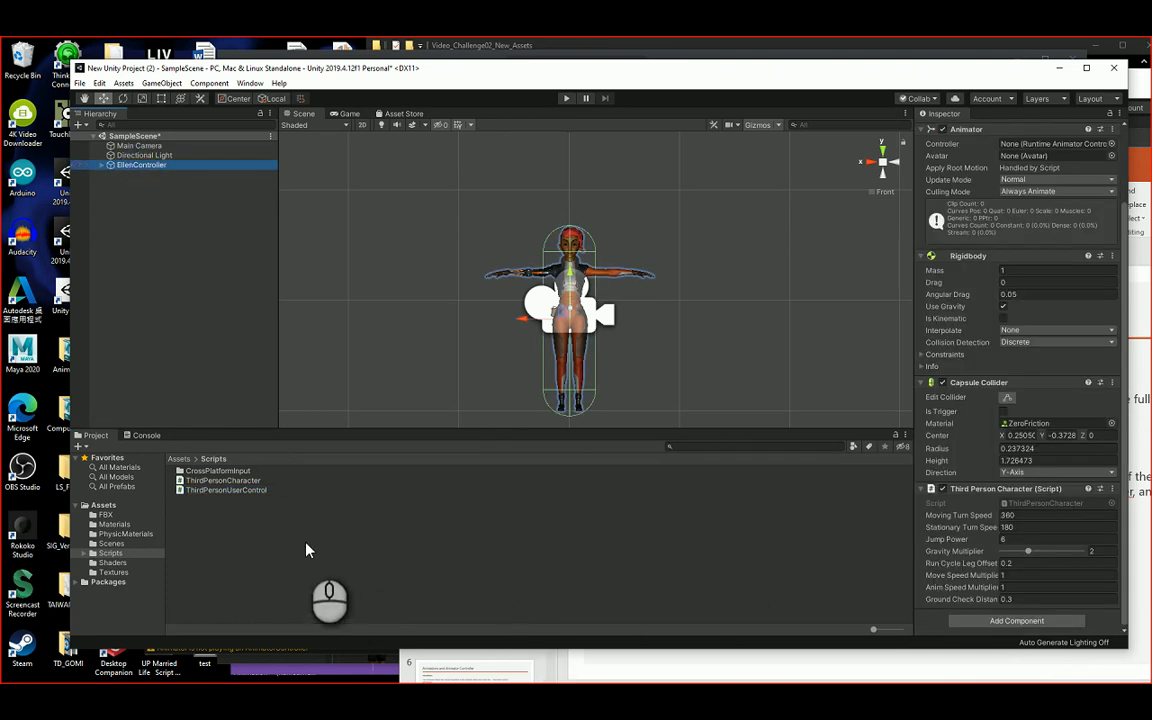
drag(229, 492, 1105, 630)
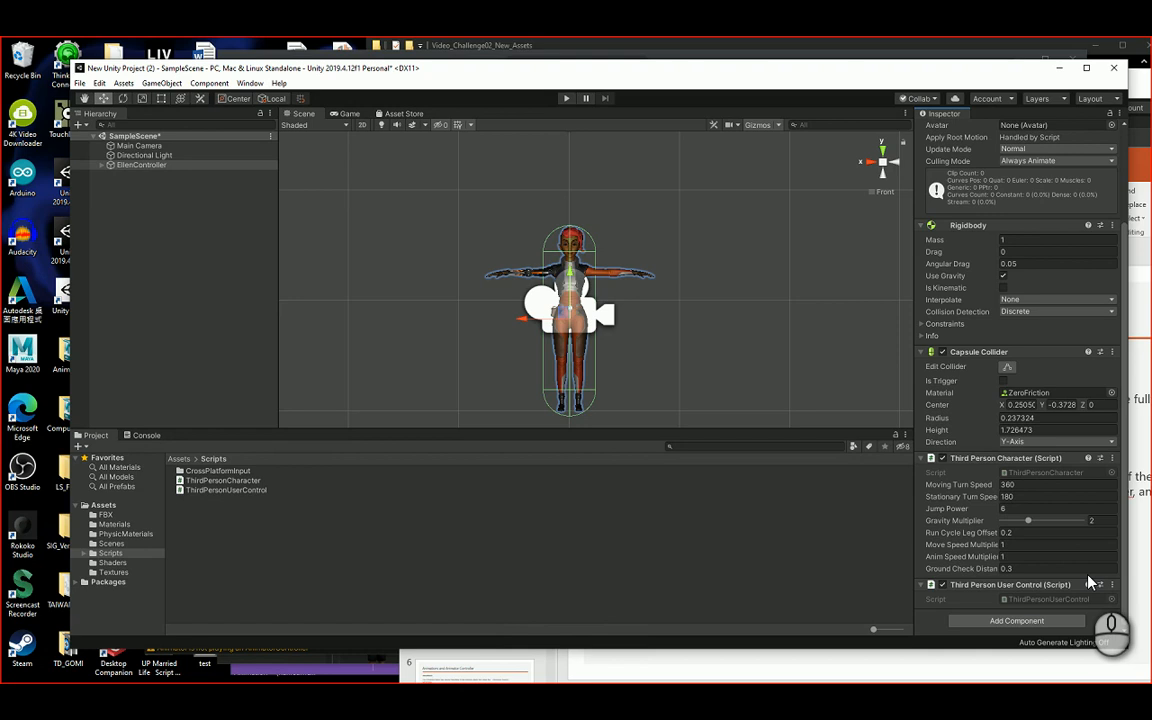
Step: Review all of EllenController's components, from the Transform and Animator to the two third-person scripts
scroll(978, 517, up, 5)
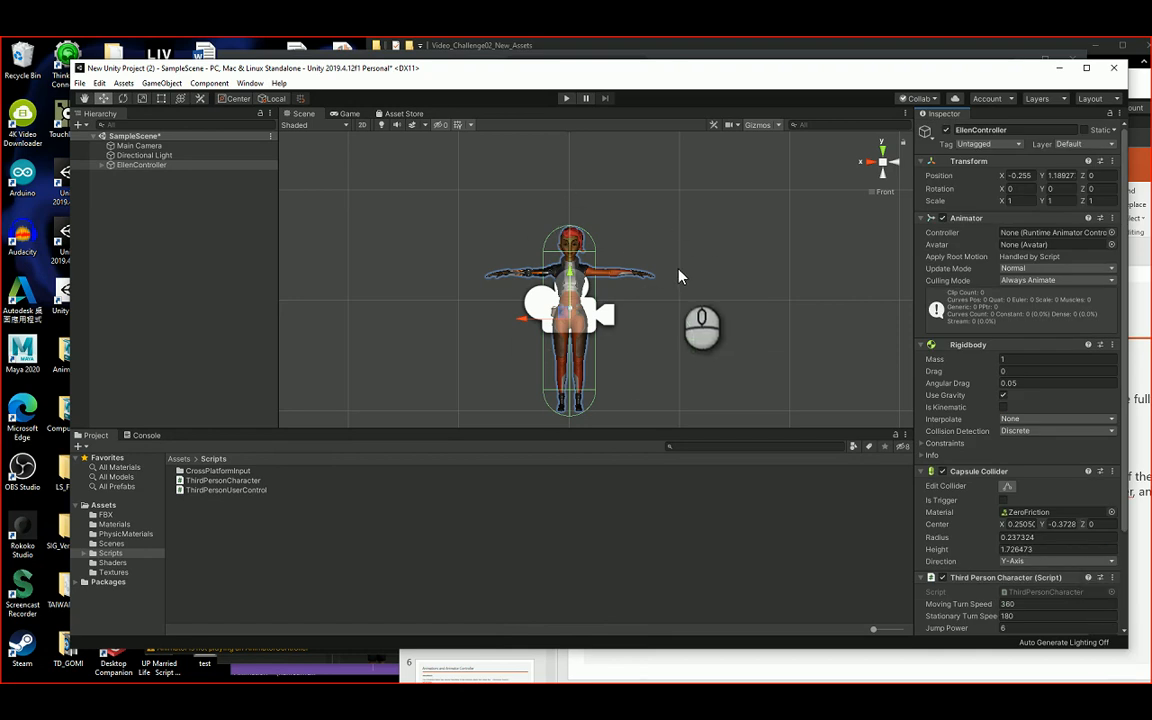
click(135, 166)
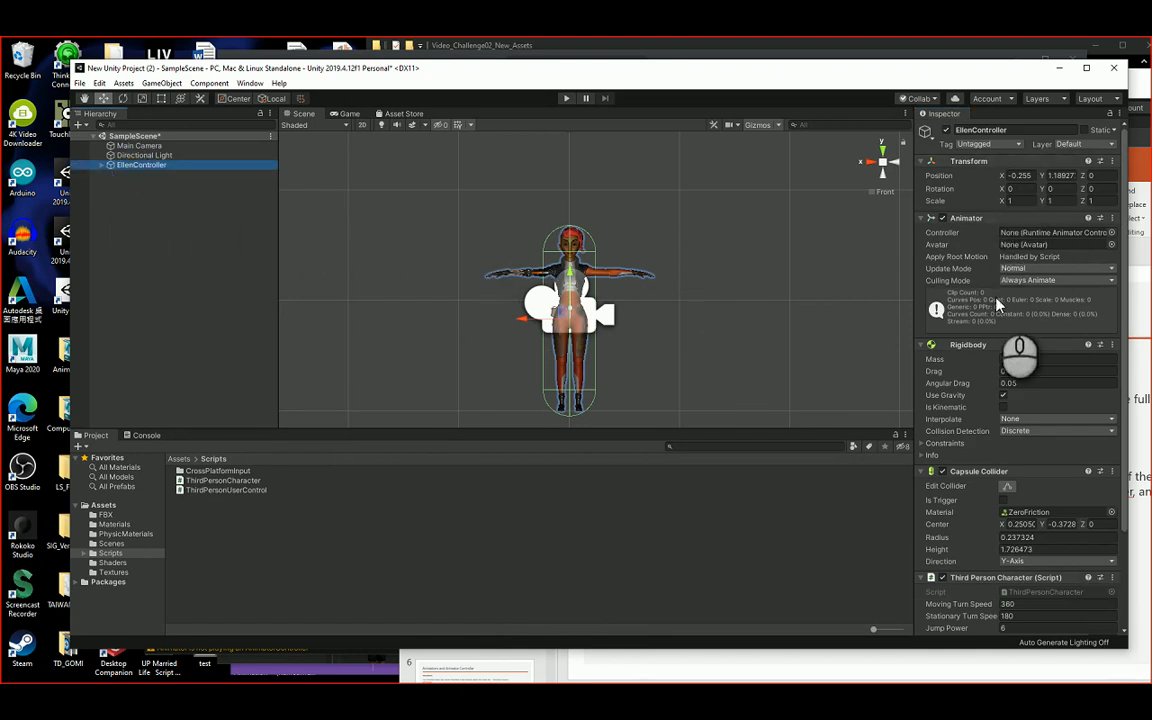
scroll(1040, 300, down, 3)
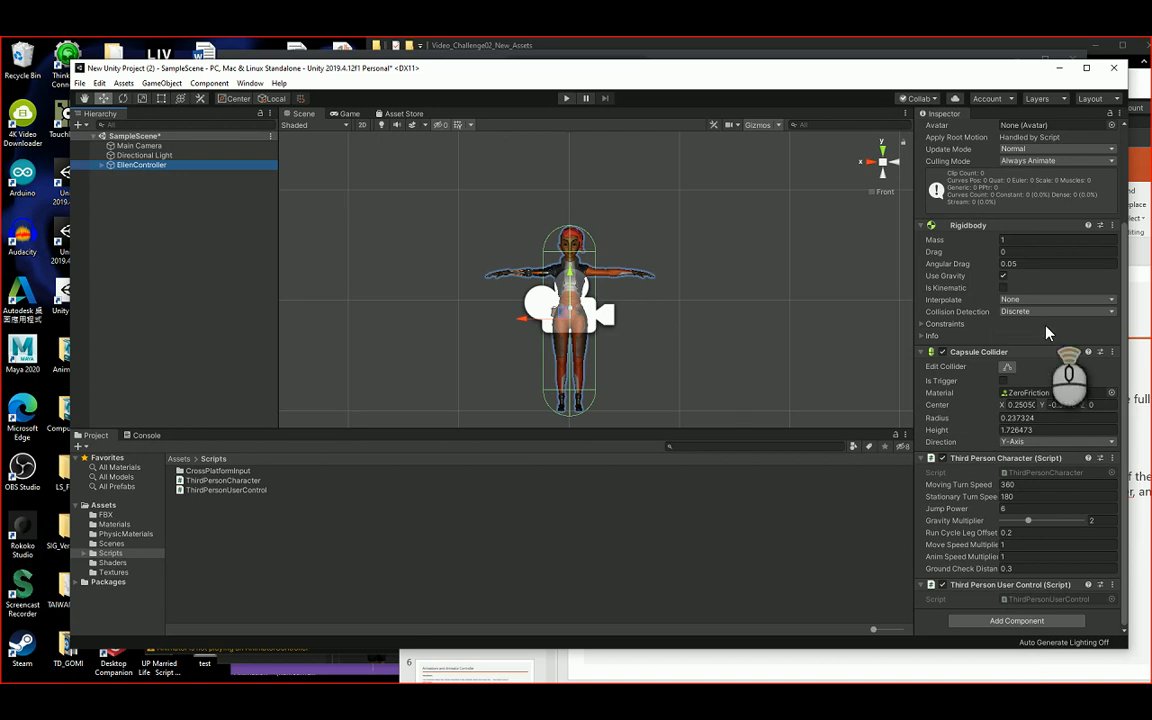
scroll(1040, 328, up, 3)
scroll(1036, 430, down, 3)
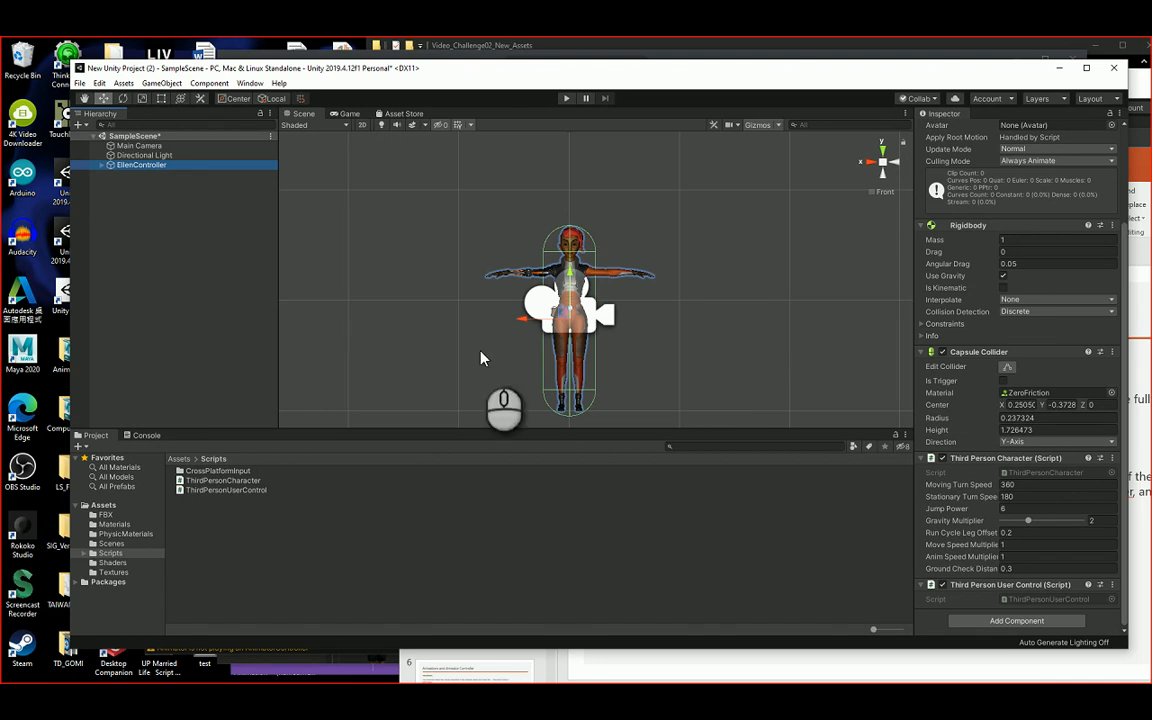
Step: Create a new folder named Prefabs inside the project's Assets folder
click(105, 506)
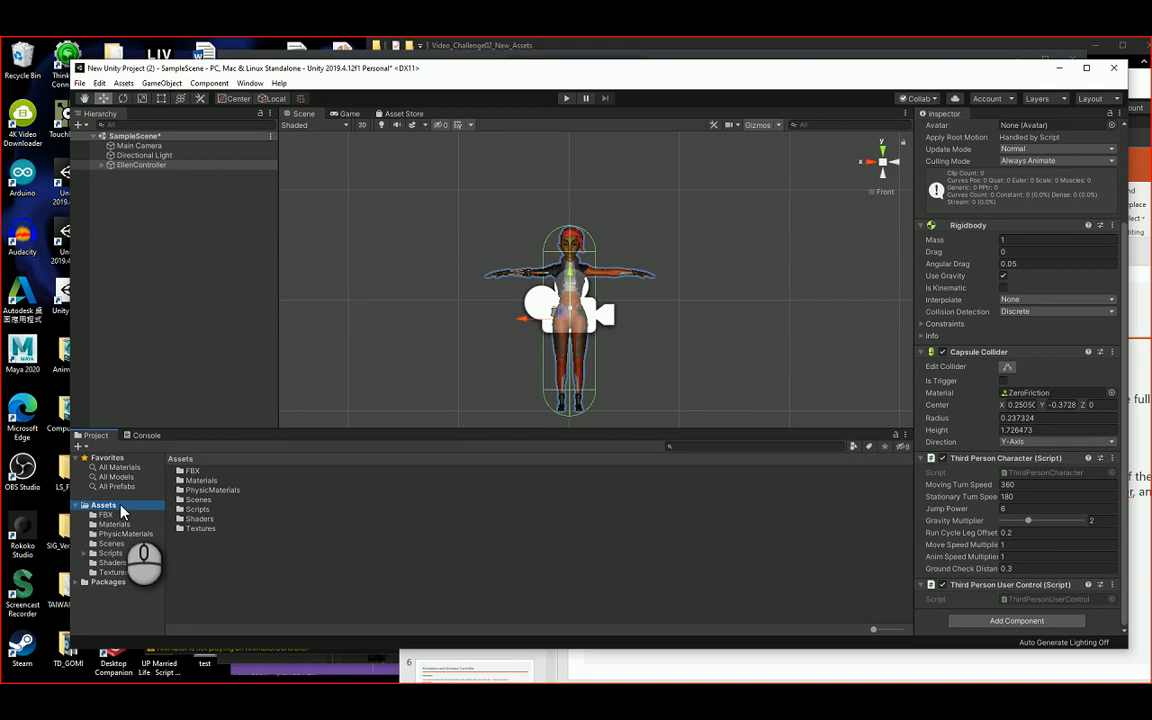
right_click(118, 505)
mouse_move(220, 209)
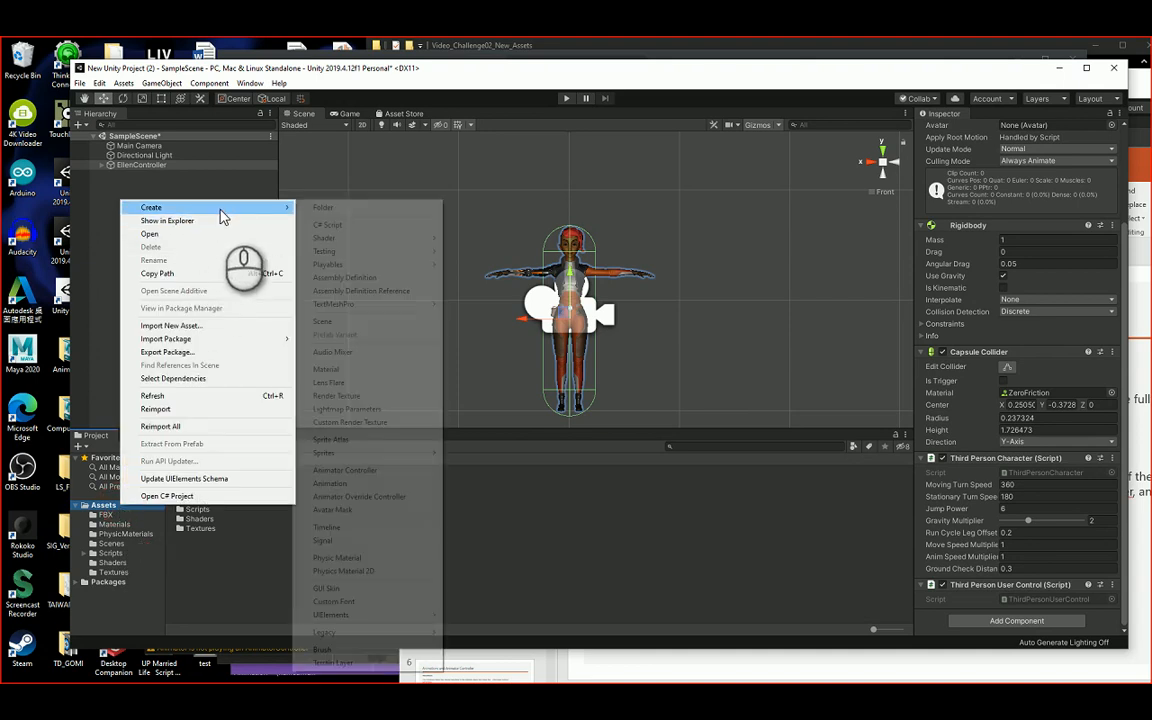
click(360, 209)
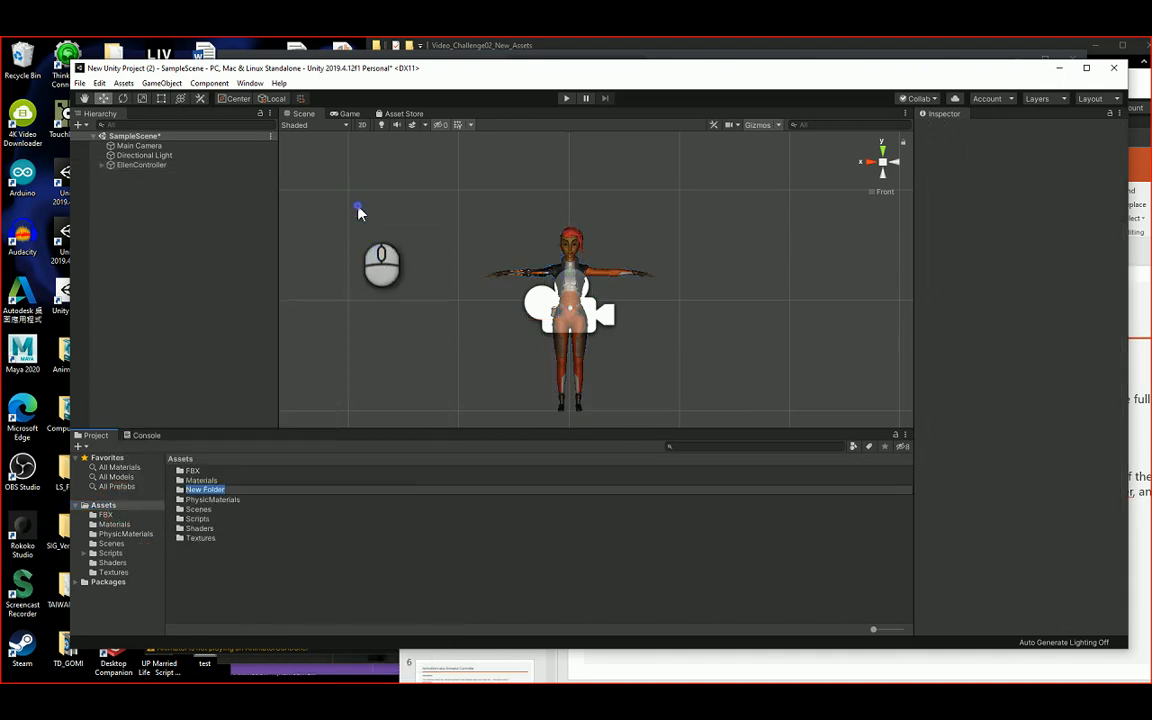
text(Prefabs)
click(316, 555)
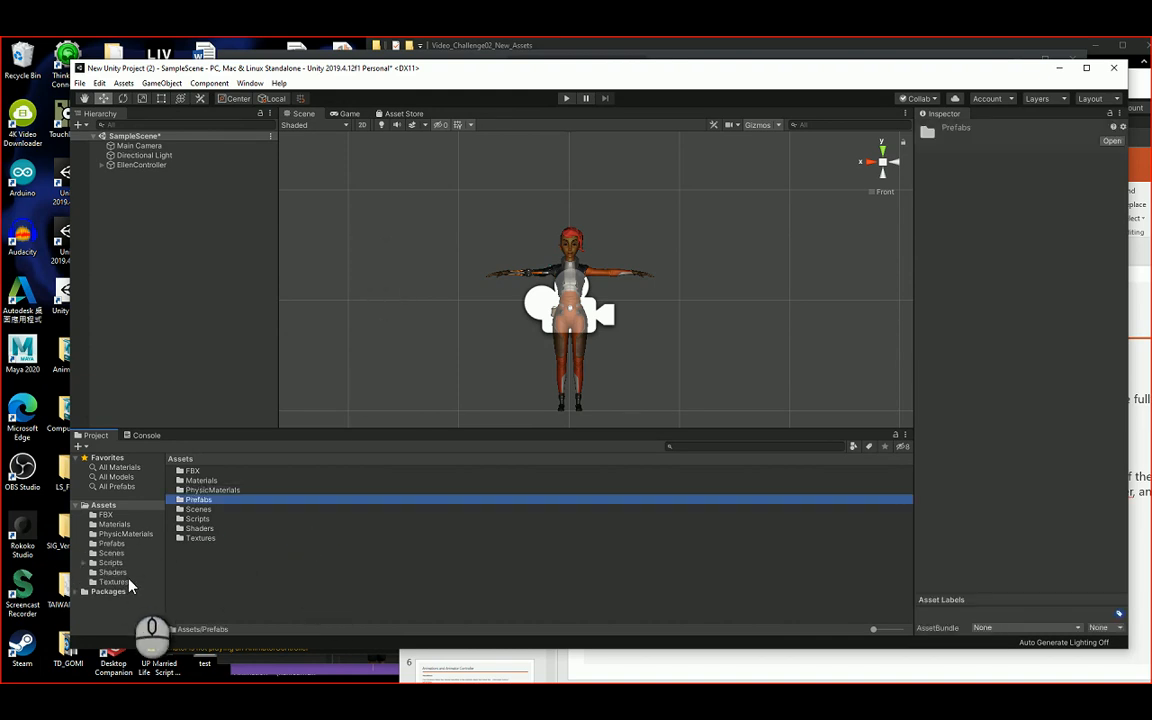
Step: Save EllenController from the scene as a prefab in the Prefabs folder and inspect its preview model
click(110, 544)
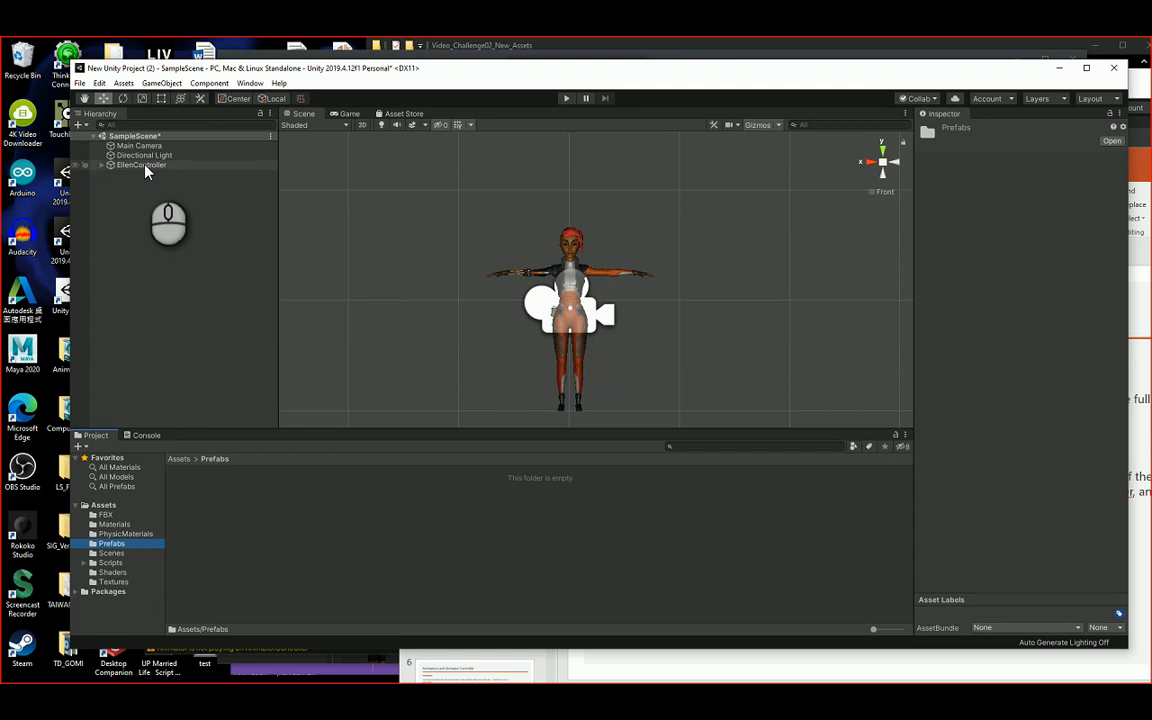
drag(145, 172, 231, 524)
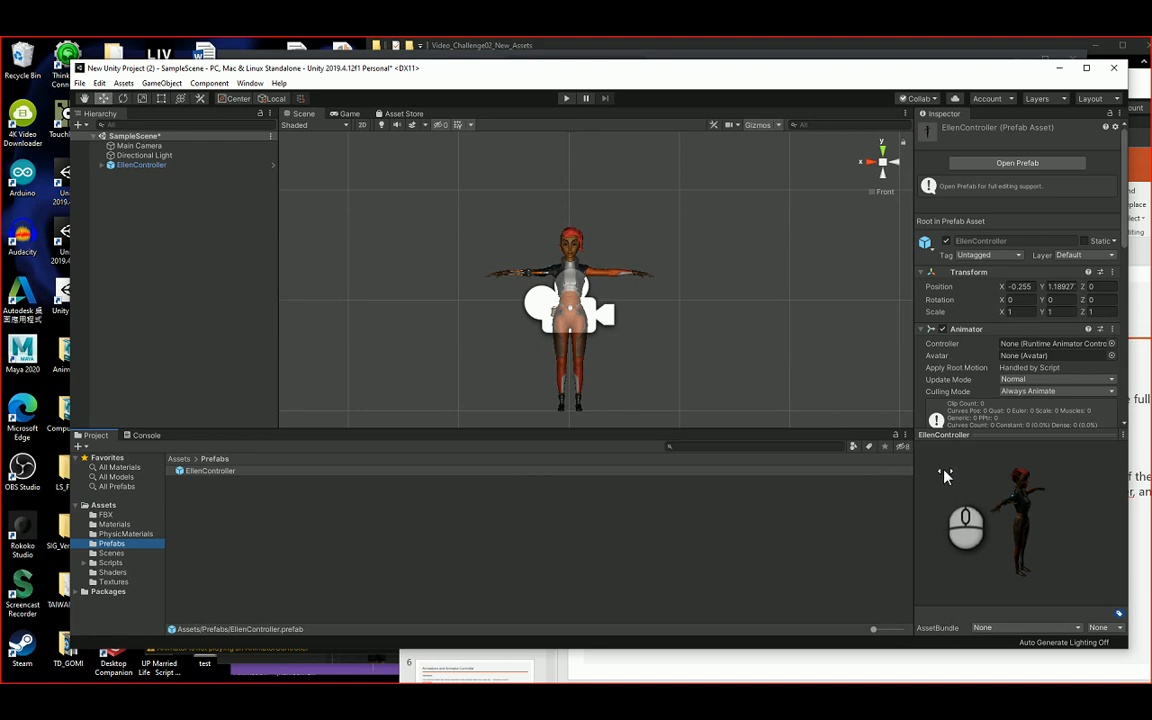
drag(945, 477, 1067, 517)
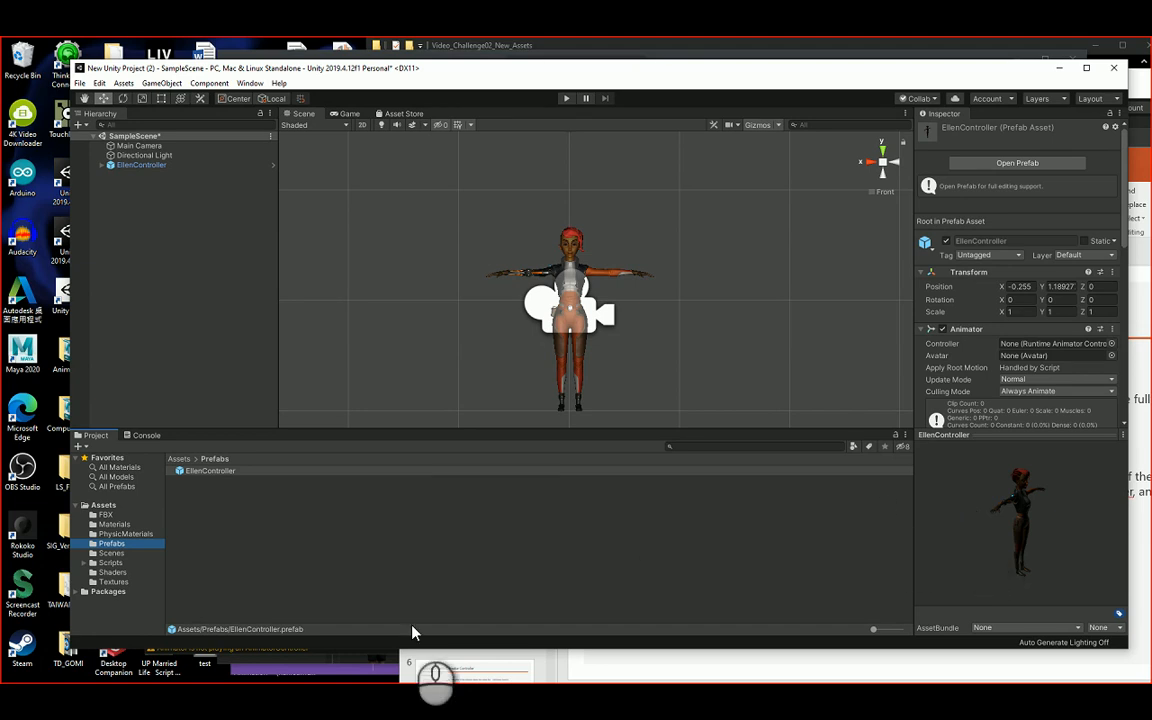
Step: Switch to PowerPoint and bring up the Character Setup presentation
click(325, 668)
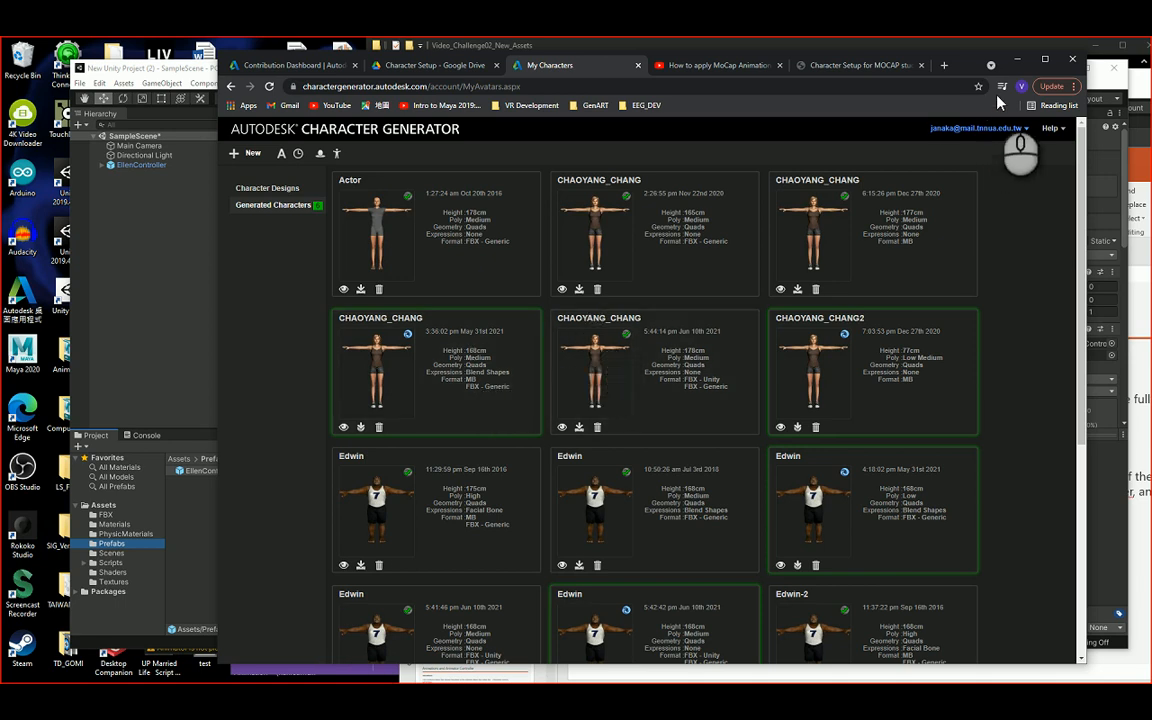
click(1015, 66)
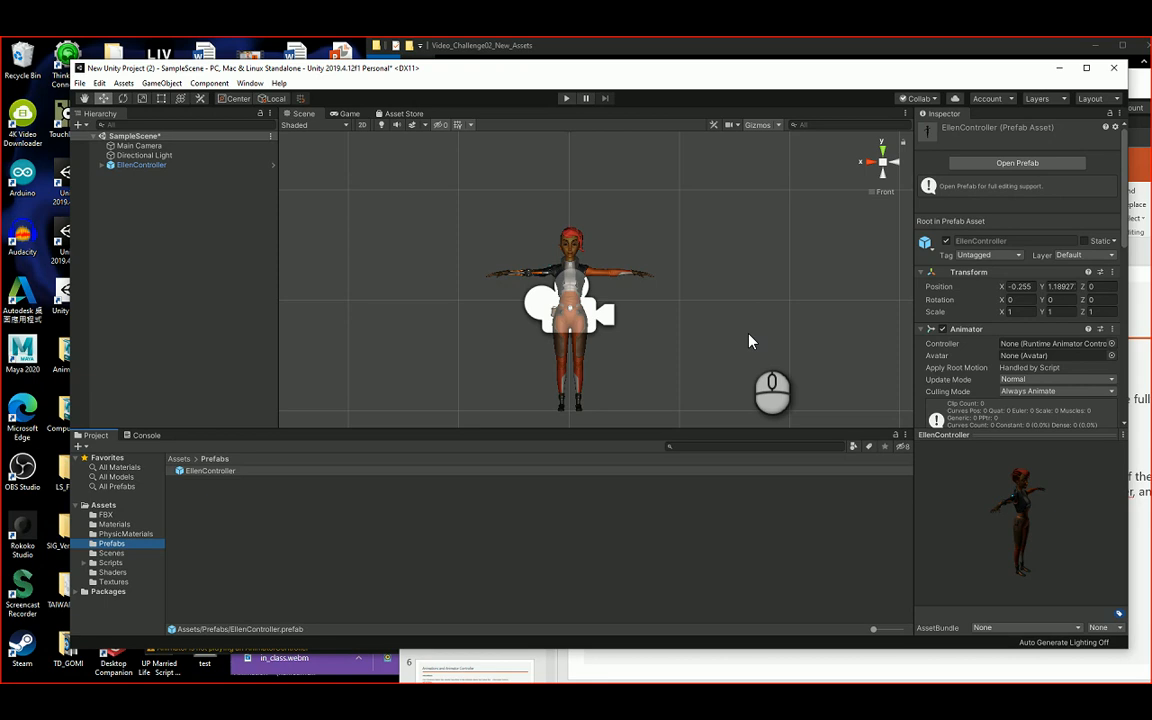
click(1070, 670)
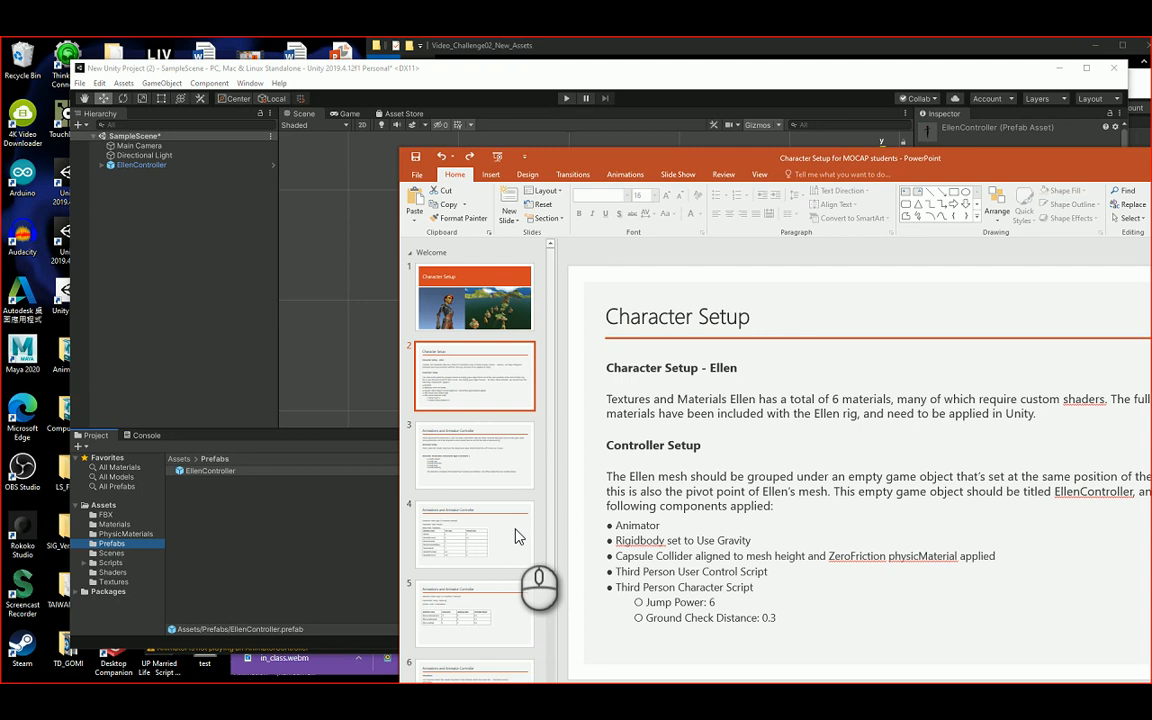
Step: Review the Animations and Animator Controller slides covering the Grounded and Airborne blend trees, ending on the Grounded one
click(475, 525)
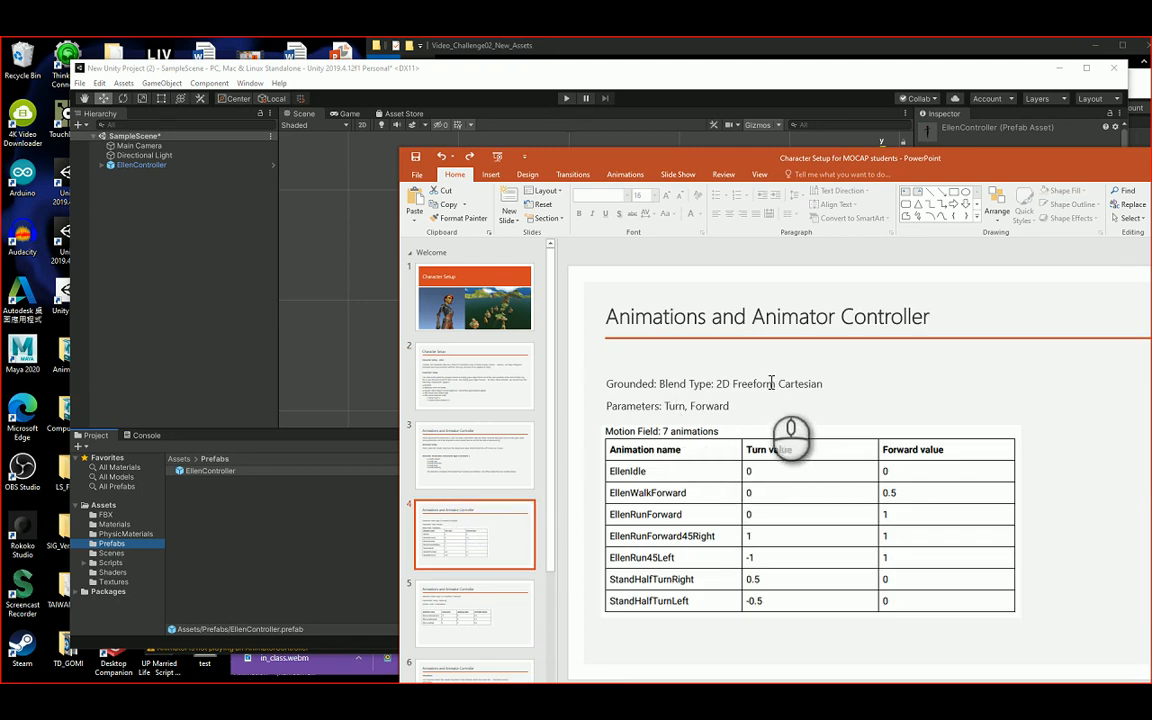
click(505, 615)
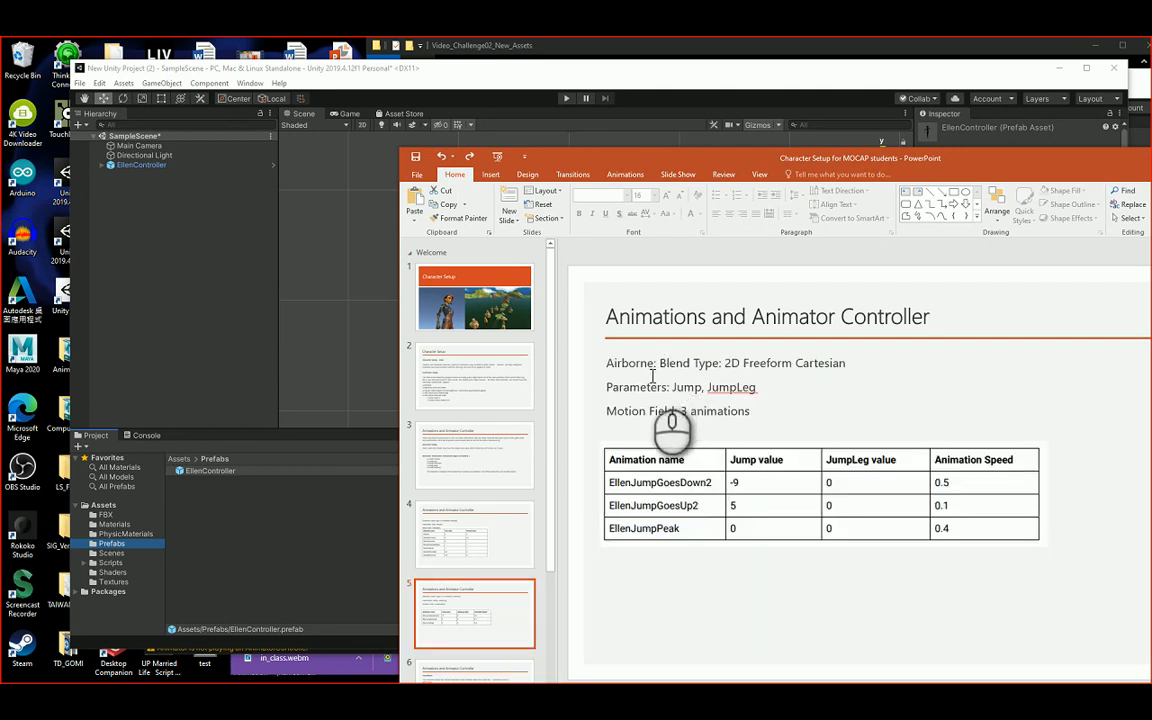
click(470, 515)
click(481, 600)
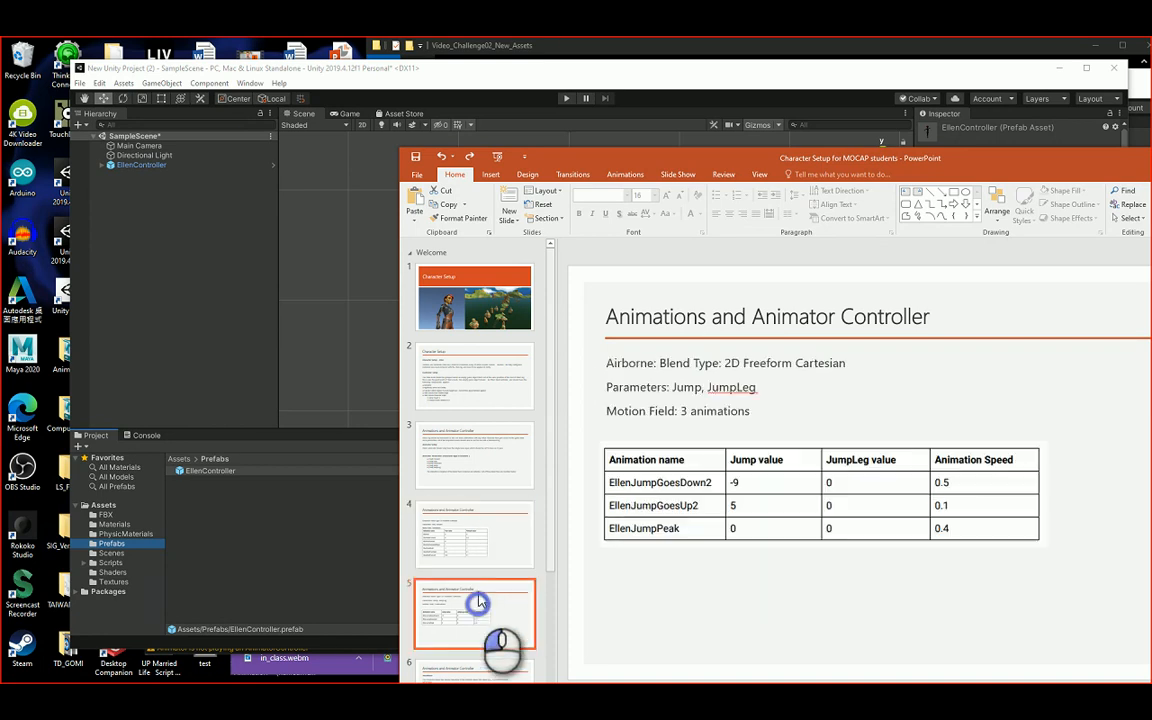
click(472, 523)
click(500, 610)
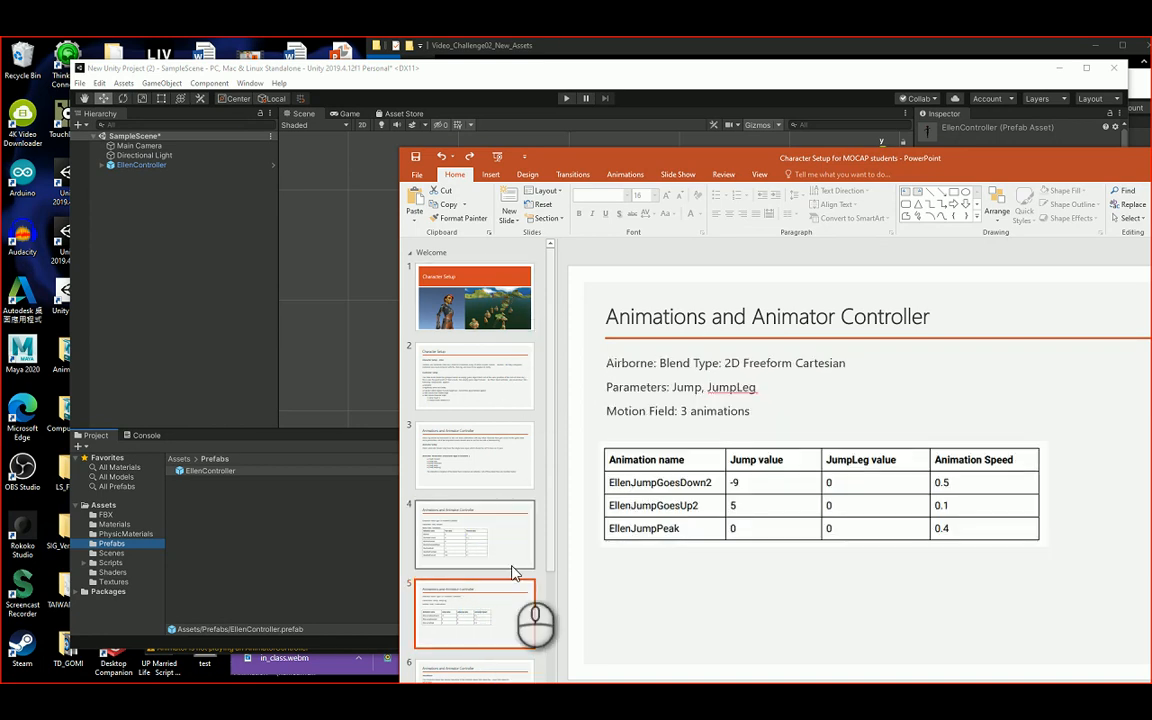
click(471, 537)
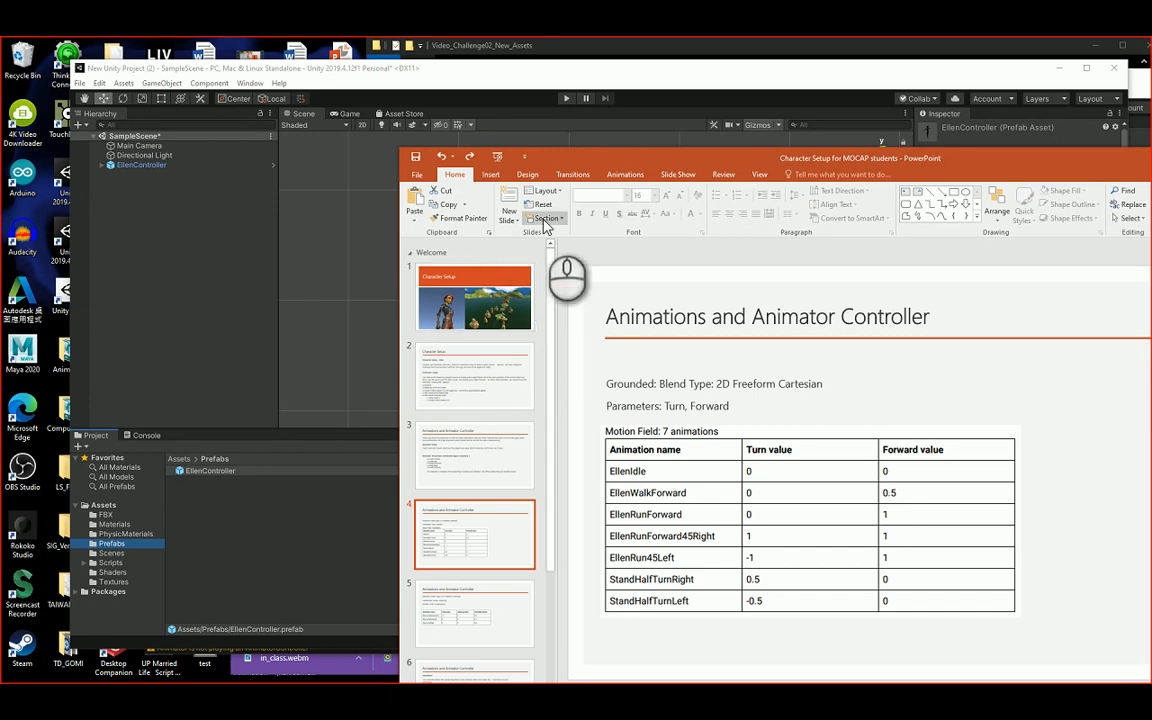
Step: Switch back to the New Unity Project (2) window and review all components of the EllenController prefab
click(504, 78)
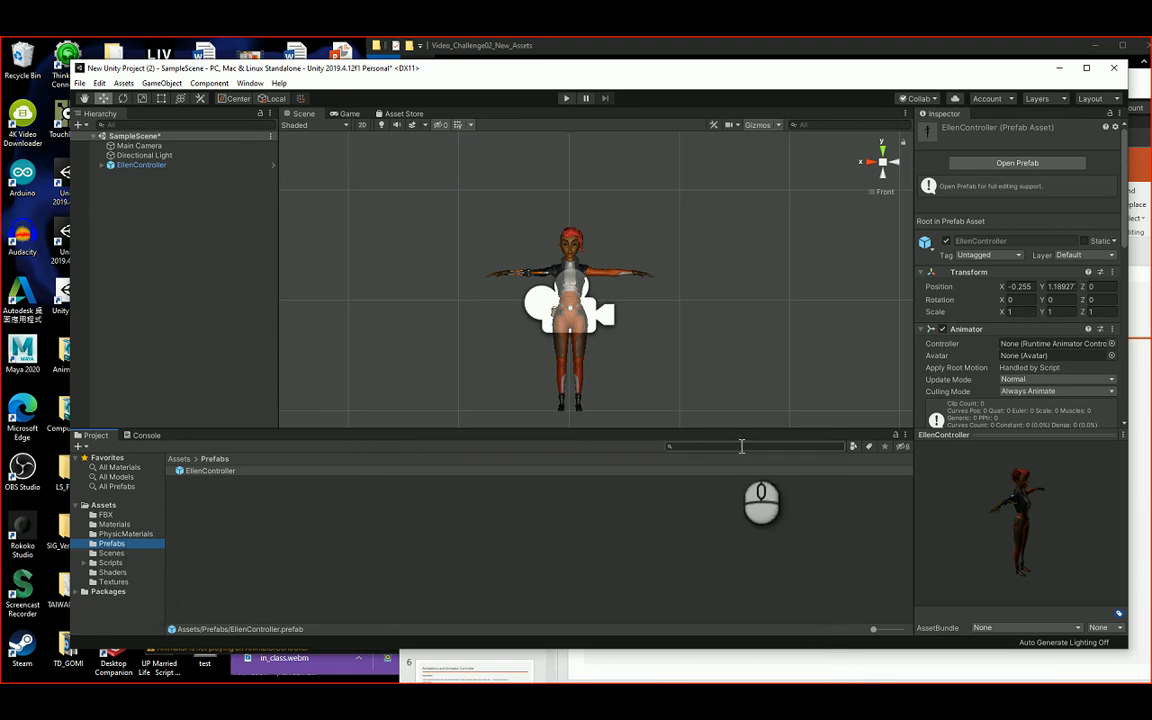
click(106, 508)
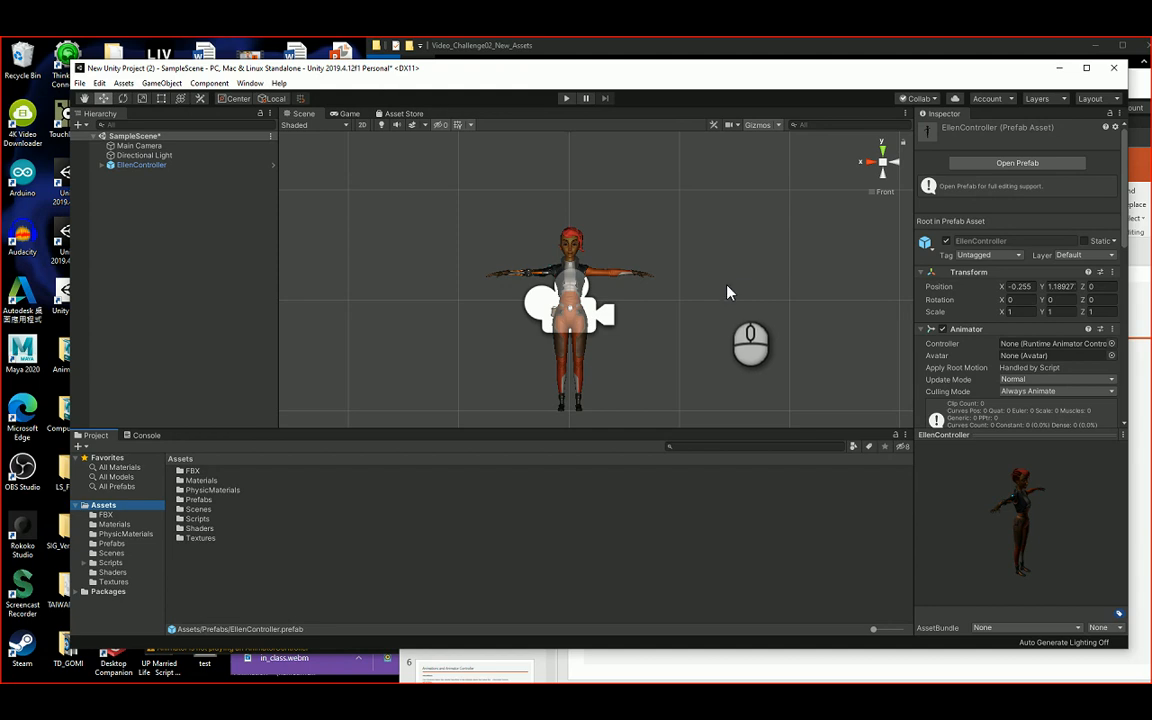
drag(1007, 436, 1011, 516)
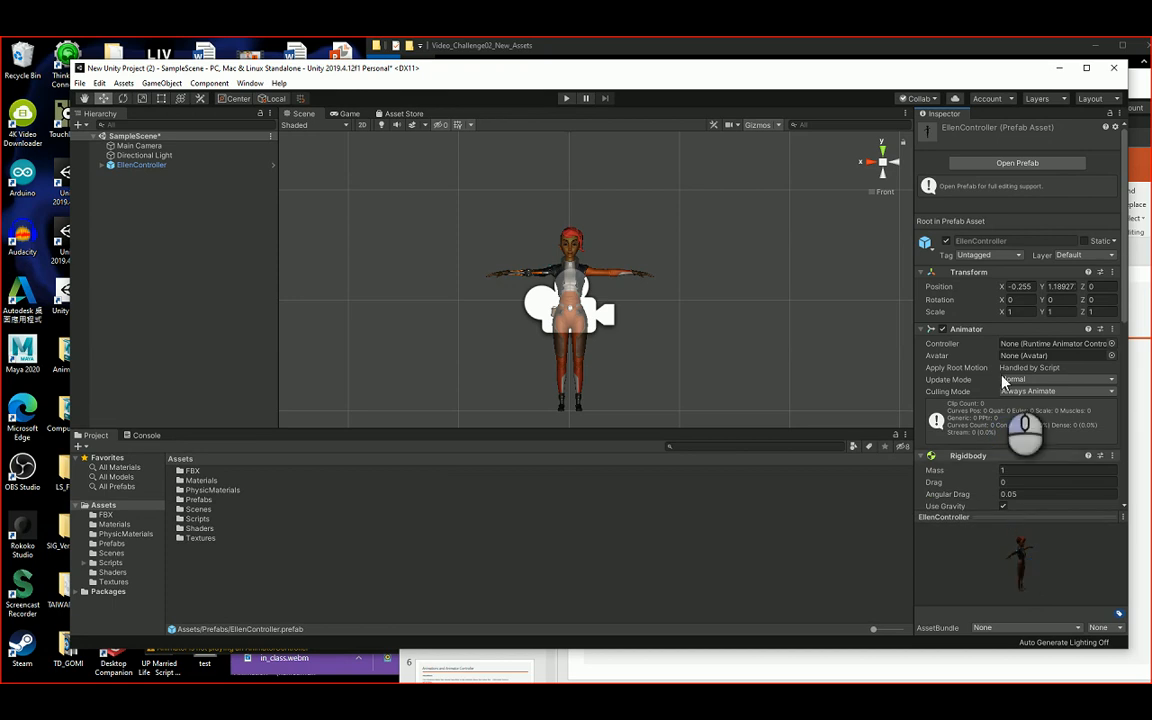
scroll(1030, 420, down, 8)
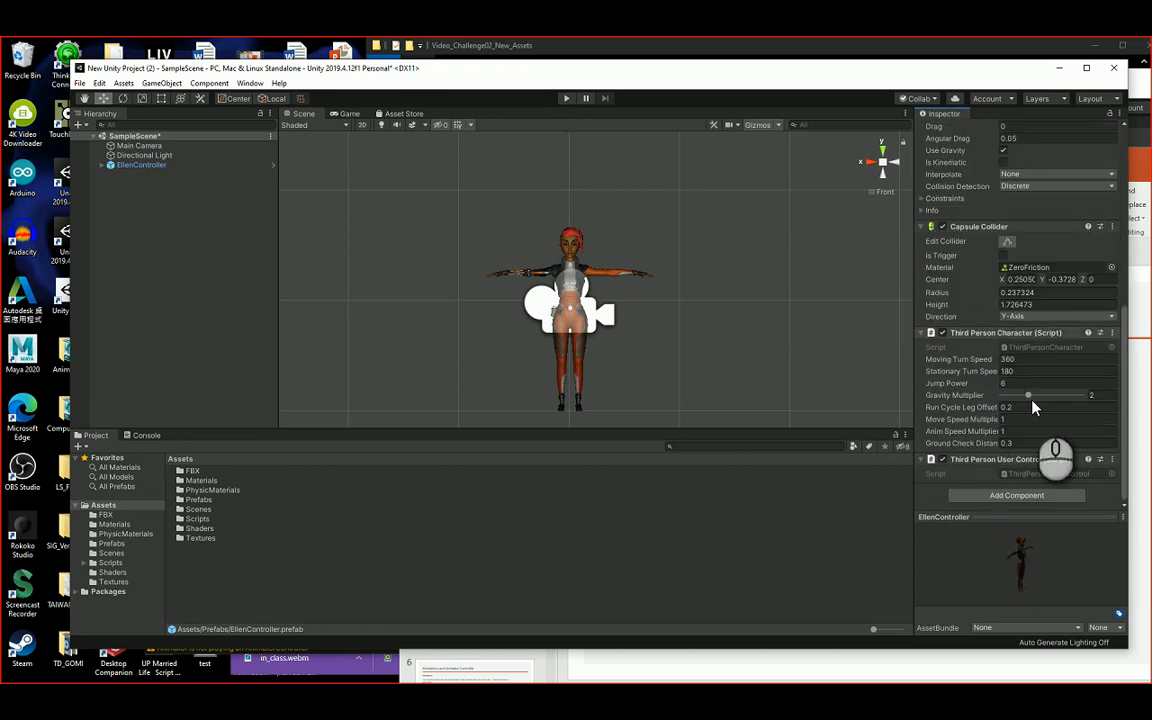
scroll(948, 308, up, 8)
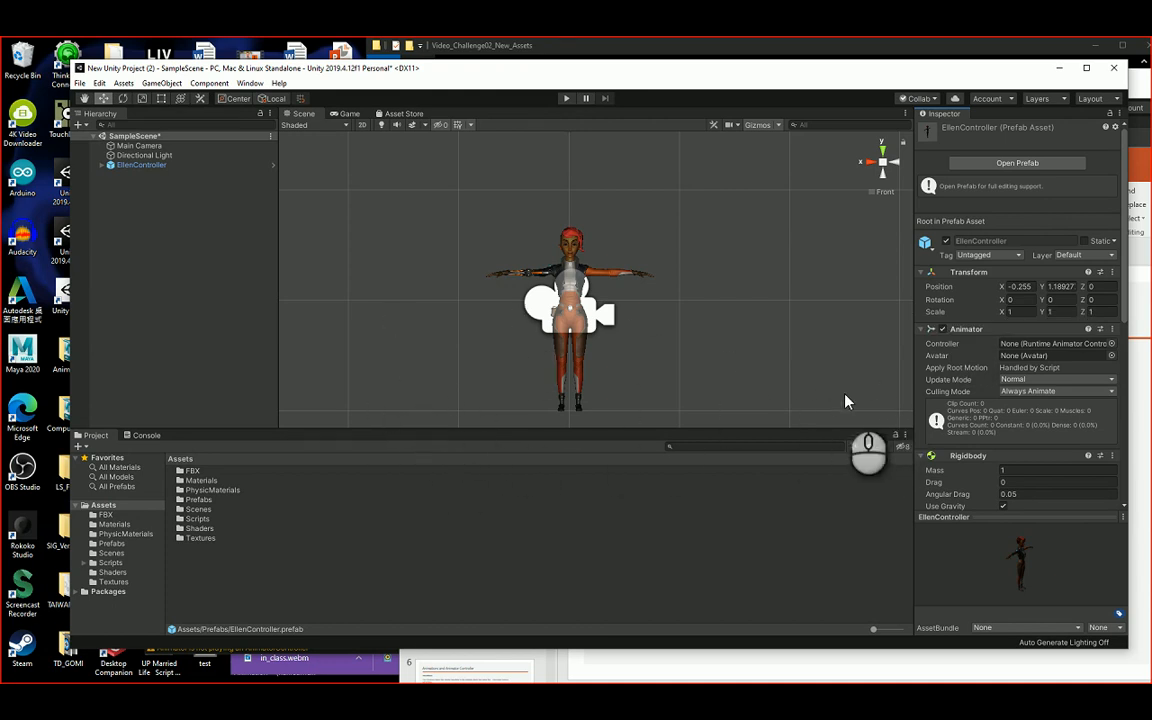
right_click(130, 206)
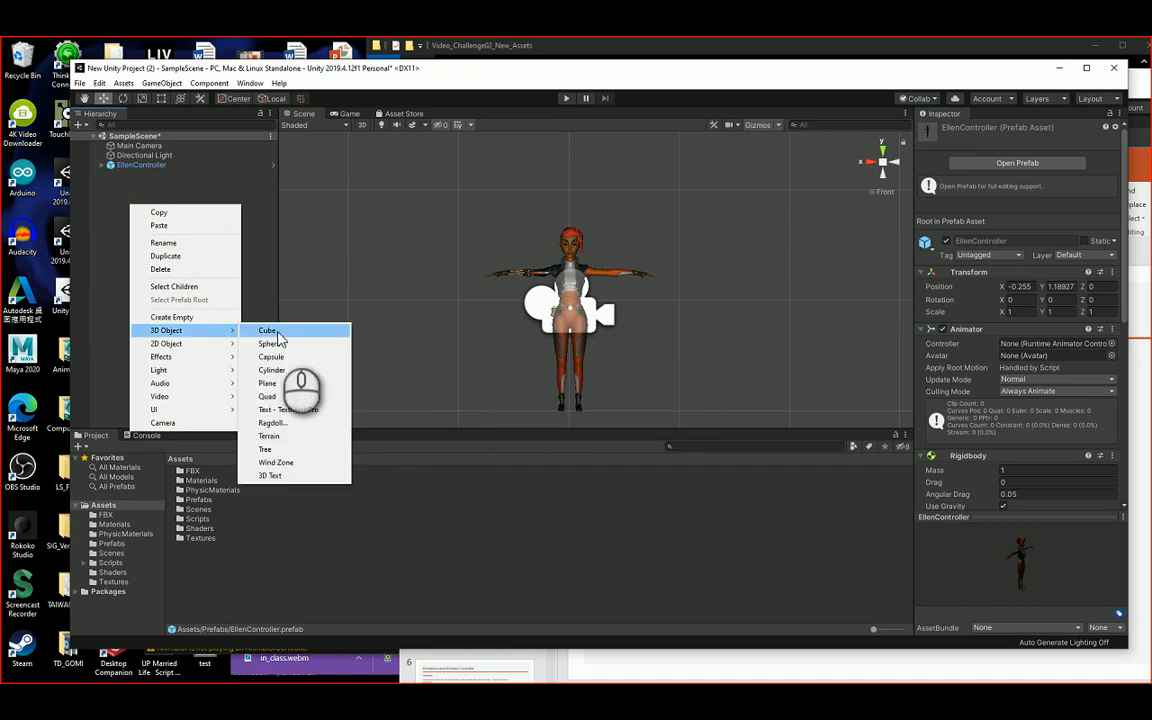
click(127, 197)
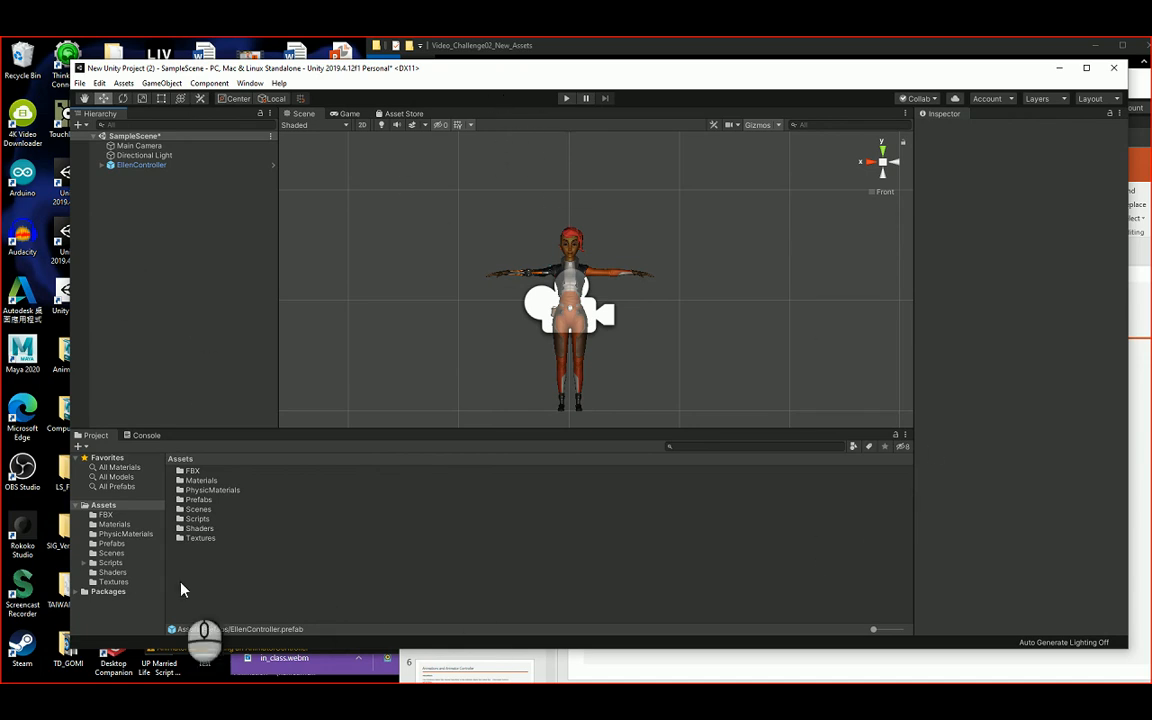
Step: Switch to the CharacterSetup_0617_Finished Unity project and show its Prefabs folder
drag(479, 69, 474, 105)
click(537, 80)
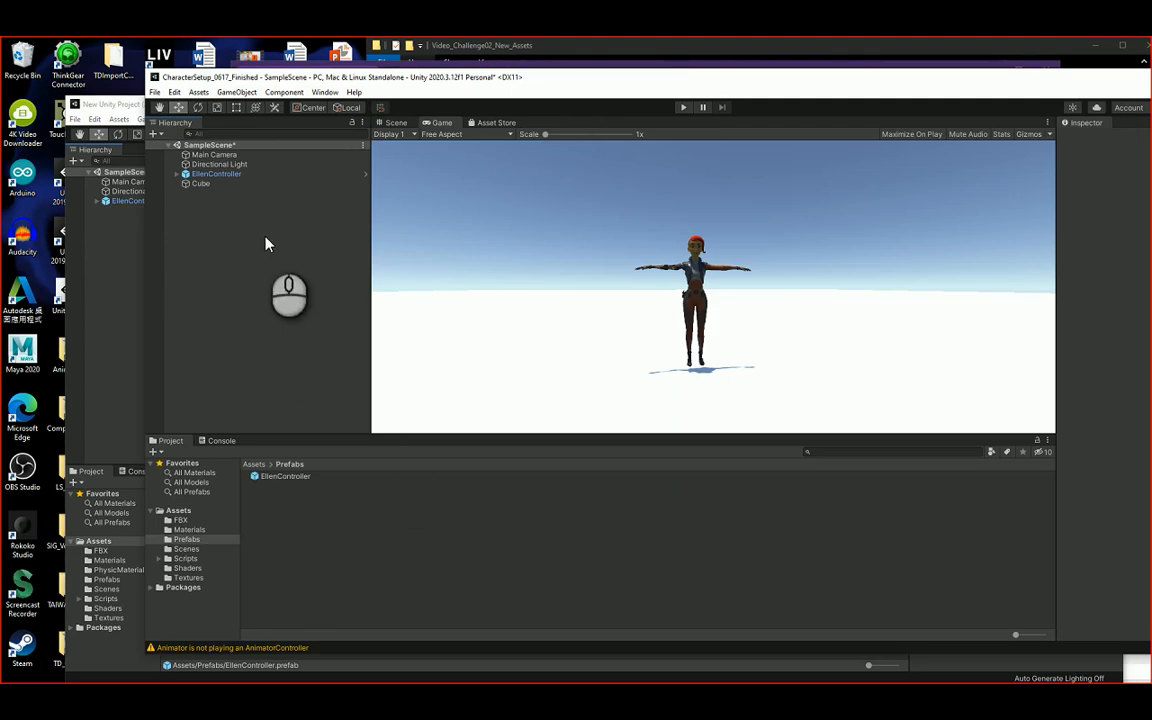
drag(552, 77, 503, 81)
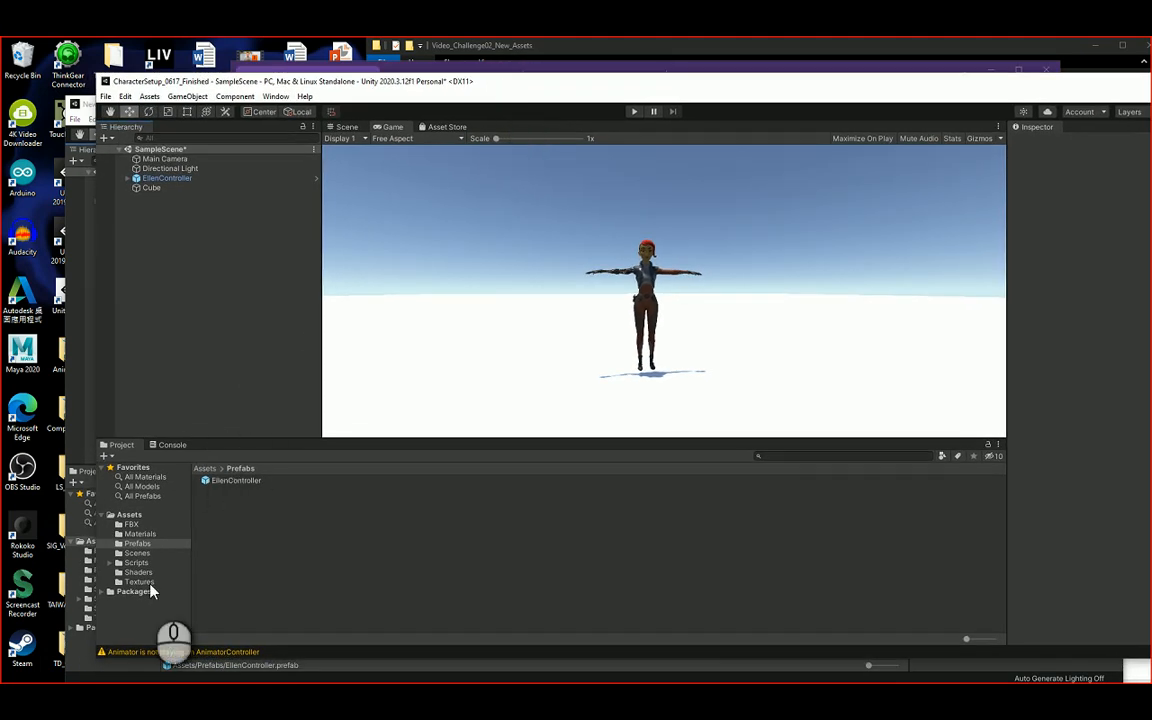
click(137, 543)
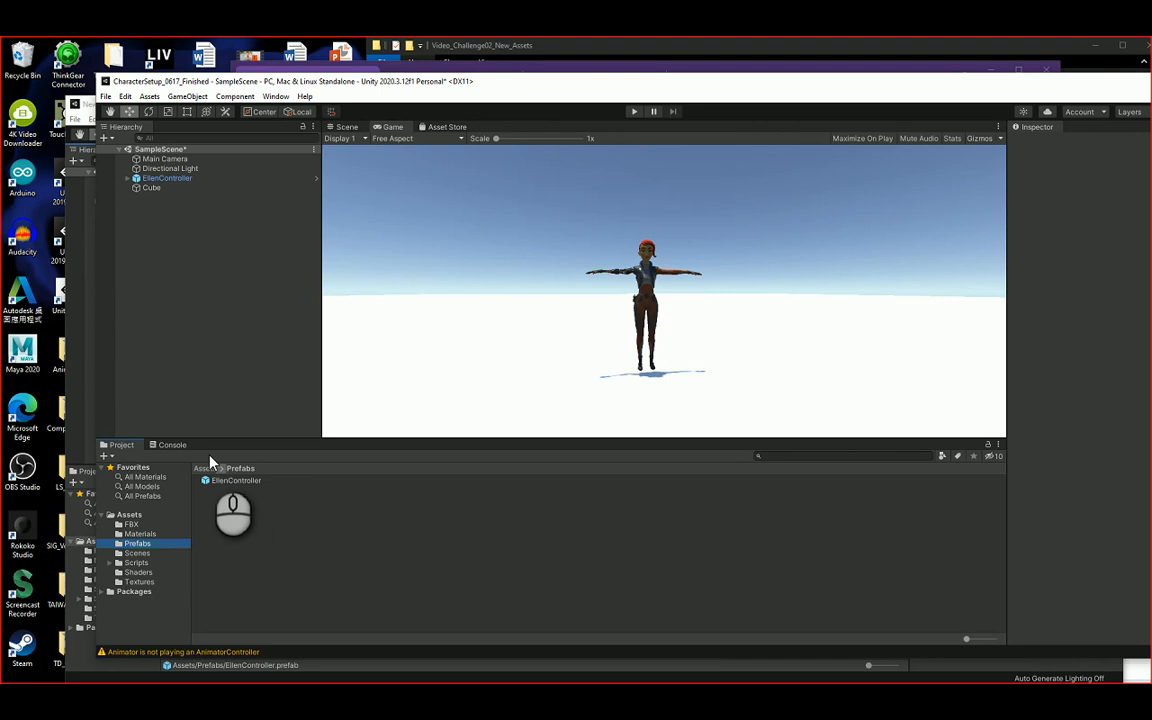
Step: Inspect the Cube used as Ellen's floor in the Scene and Game views, and try play mode
click(160, 189)
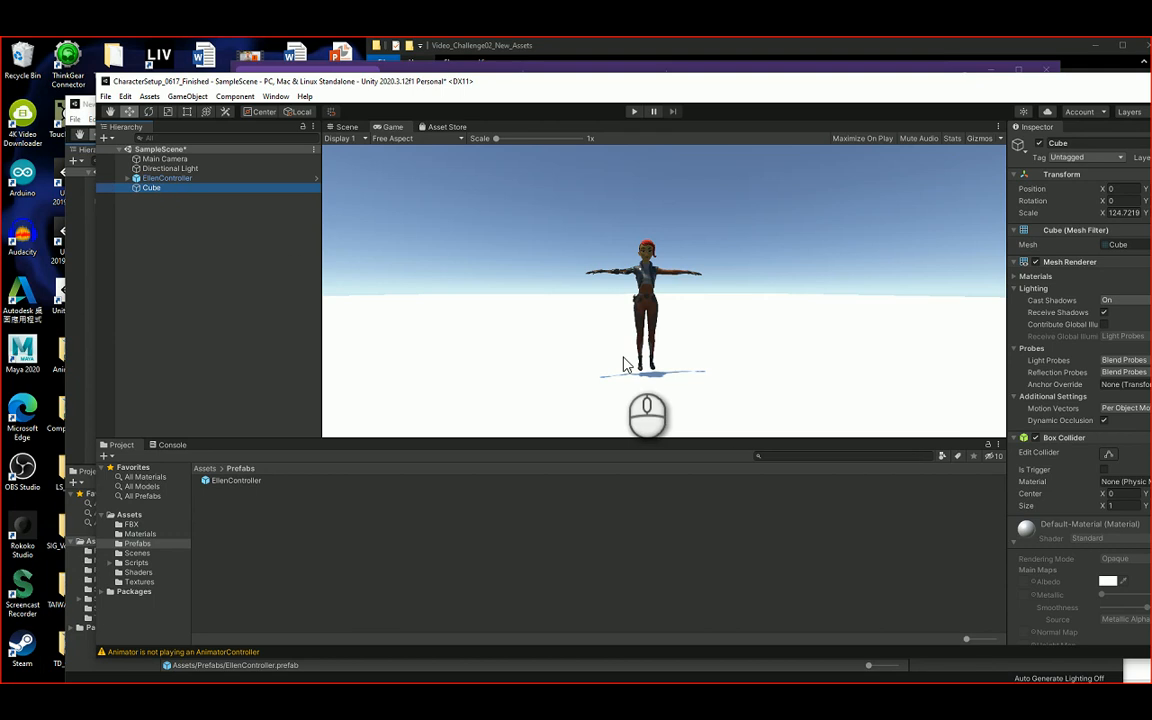
click(346, 127)
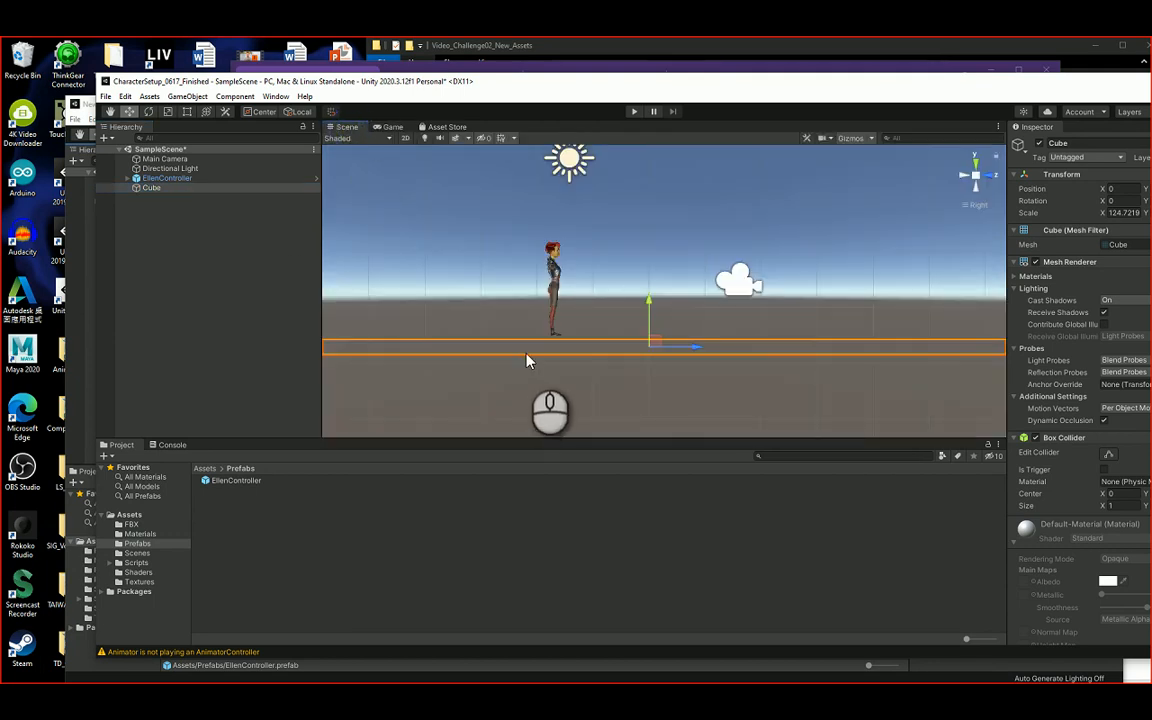
click(394, 128)
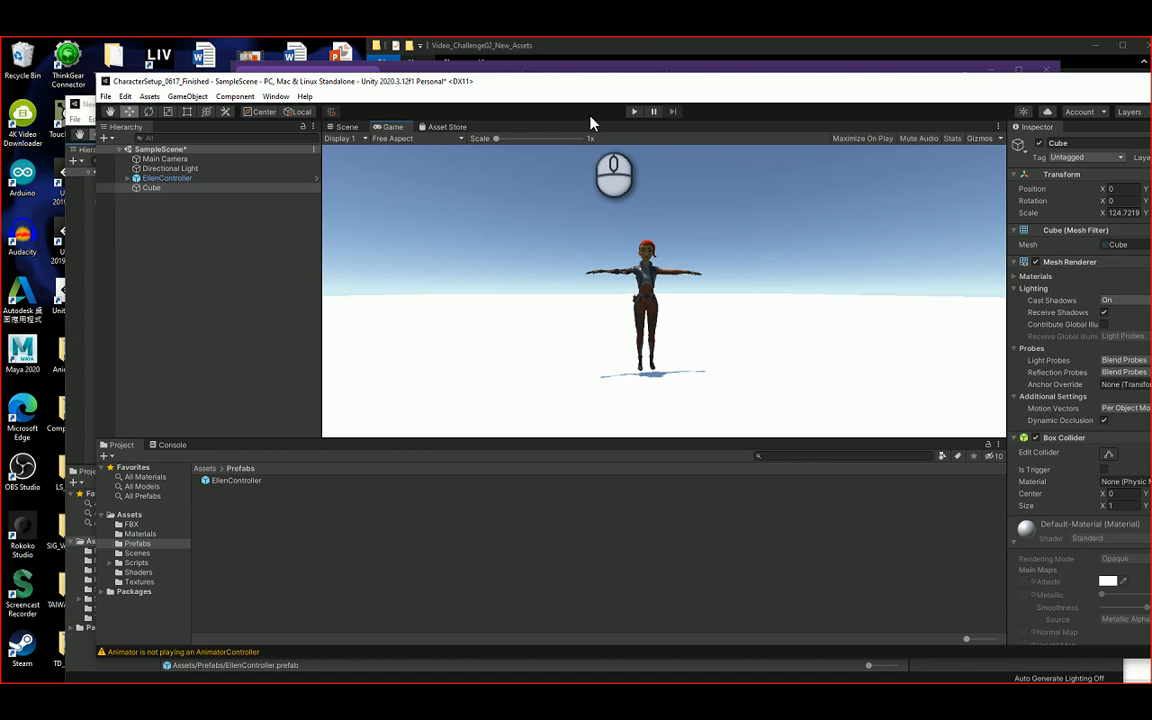
click(633, 112)
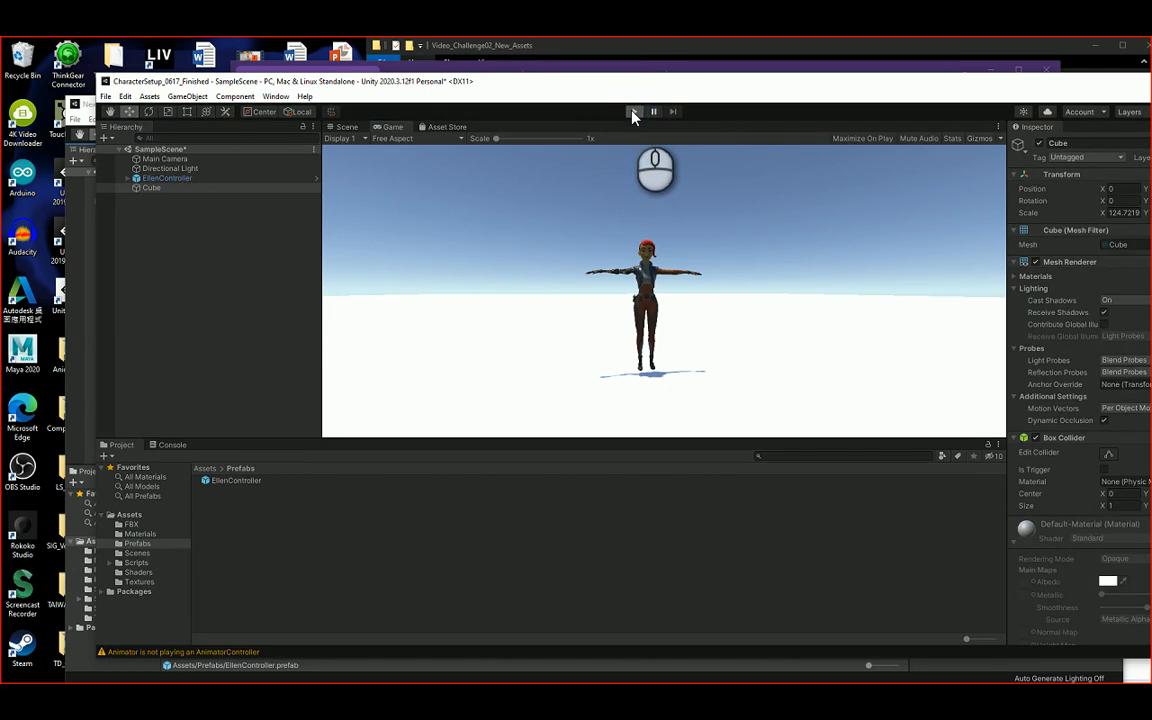
click(633, 112)
Step: Return to New Unity Project (2) and examine Ellen in the Game and Scene views, down to her feet
drag(555, 85, 693, 83)
click(140, 104)
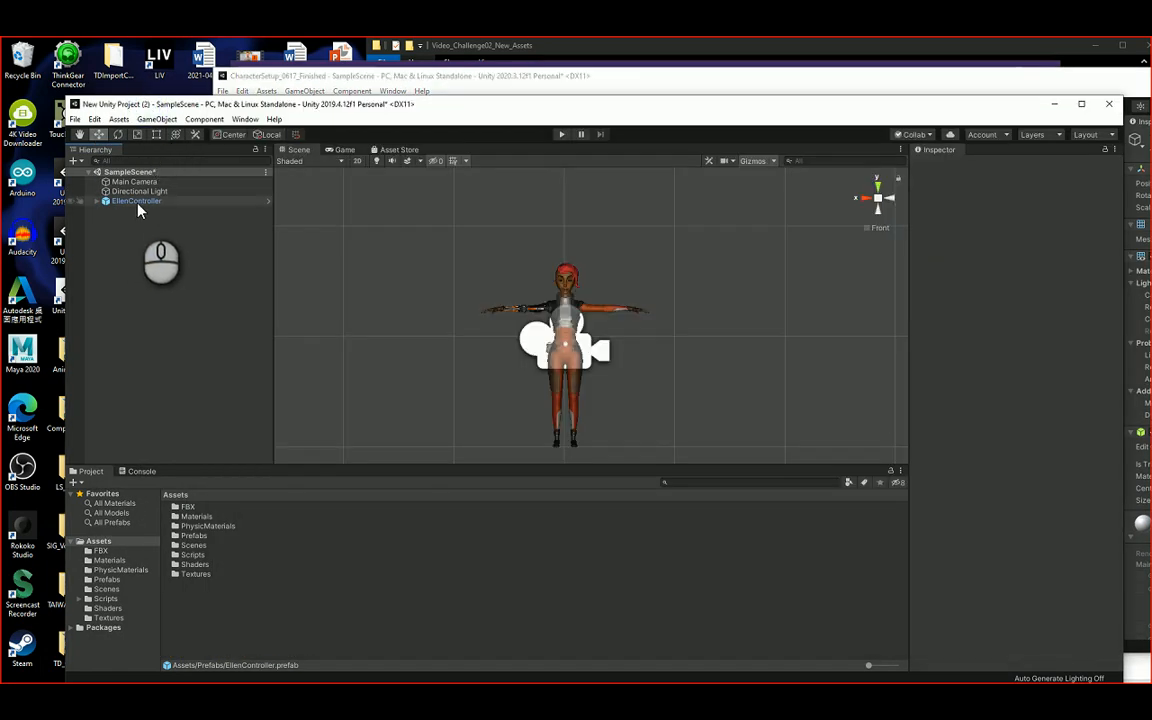
click(120, 542)
click(340, 150)
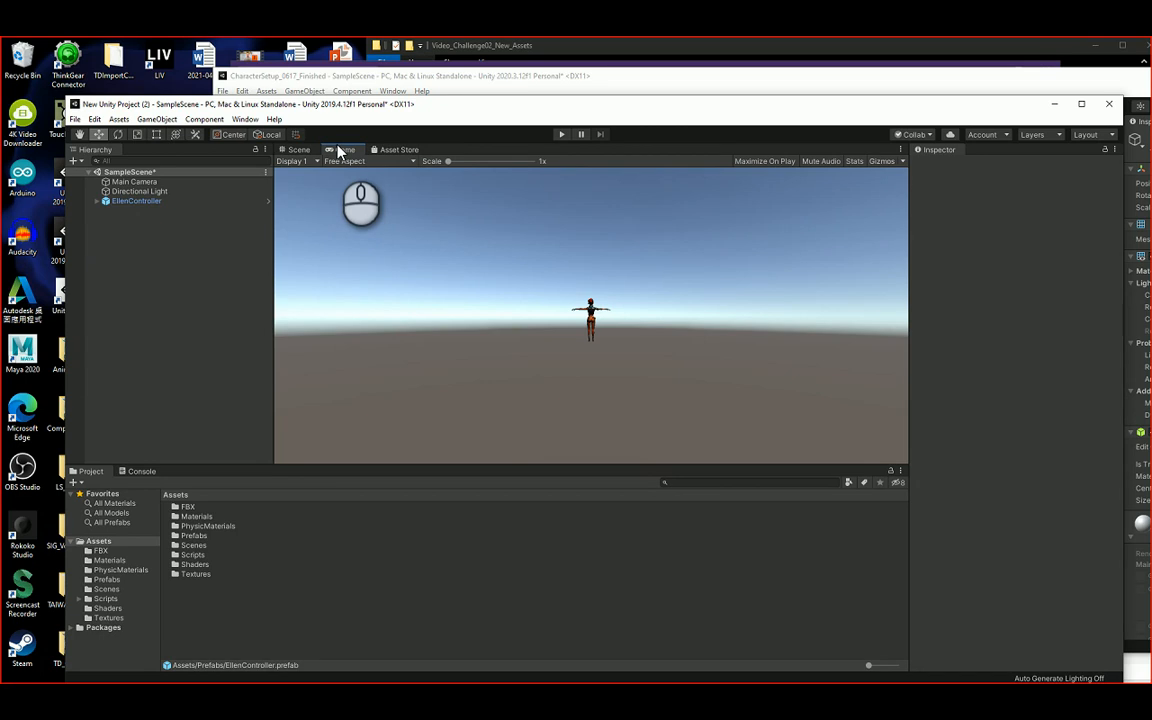
click(299, 151)
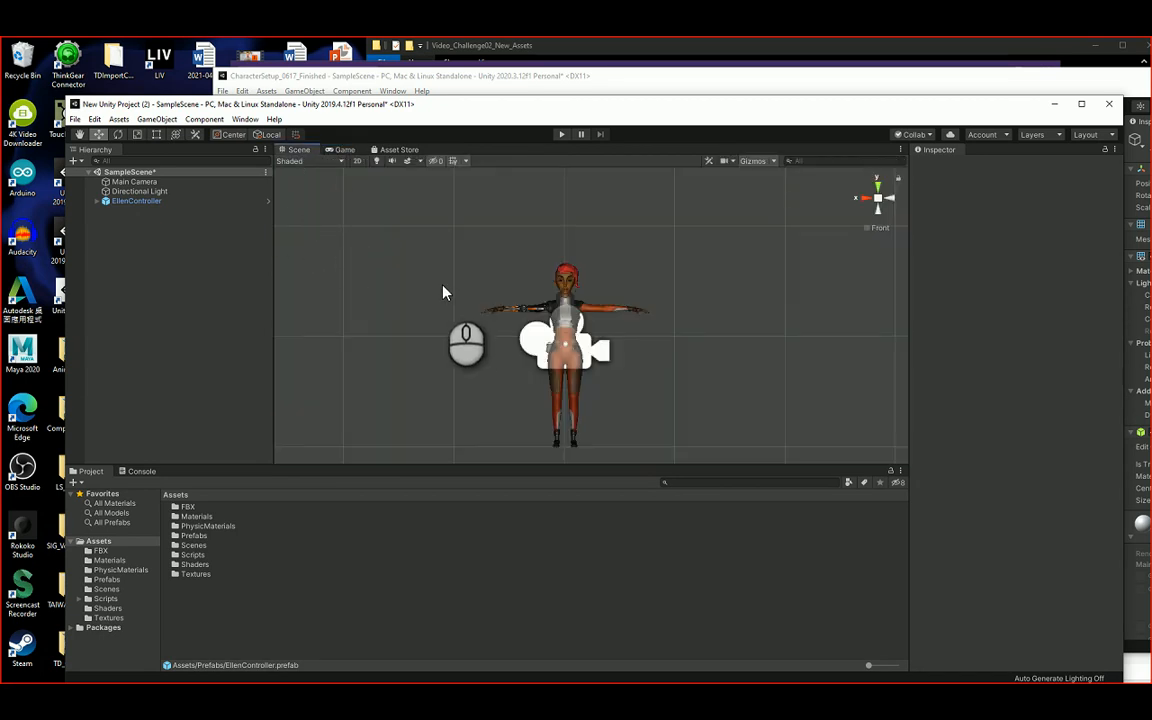
scroll(475, 332, down, 1)
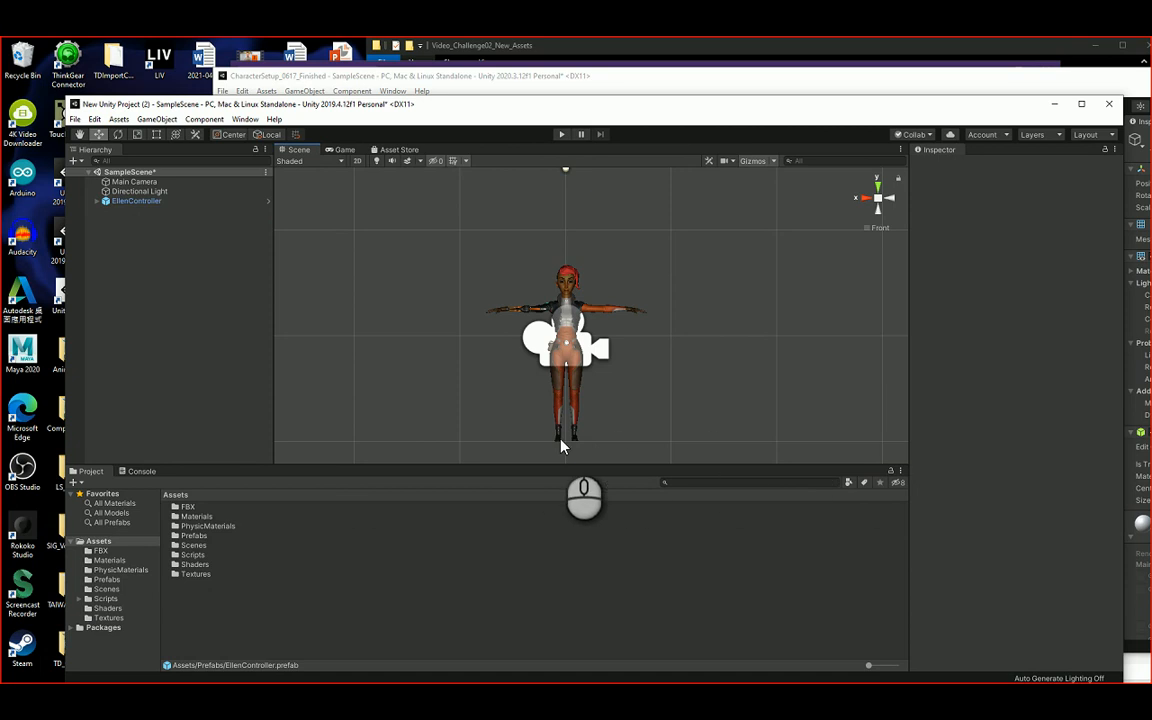
right_click(122, 254)
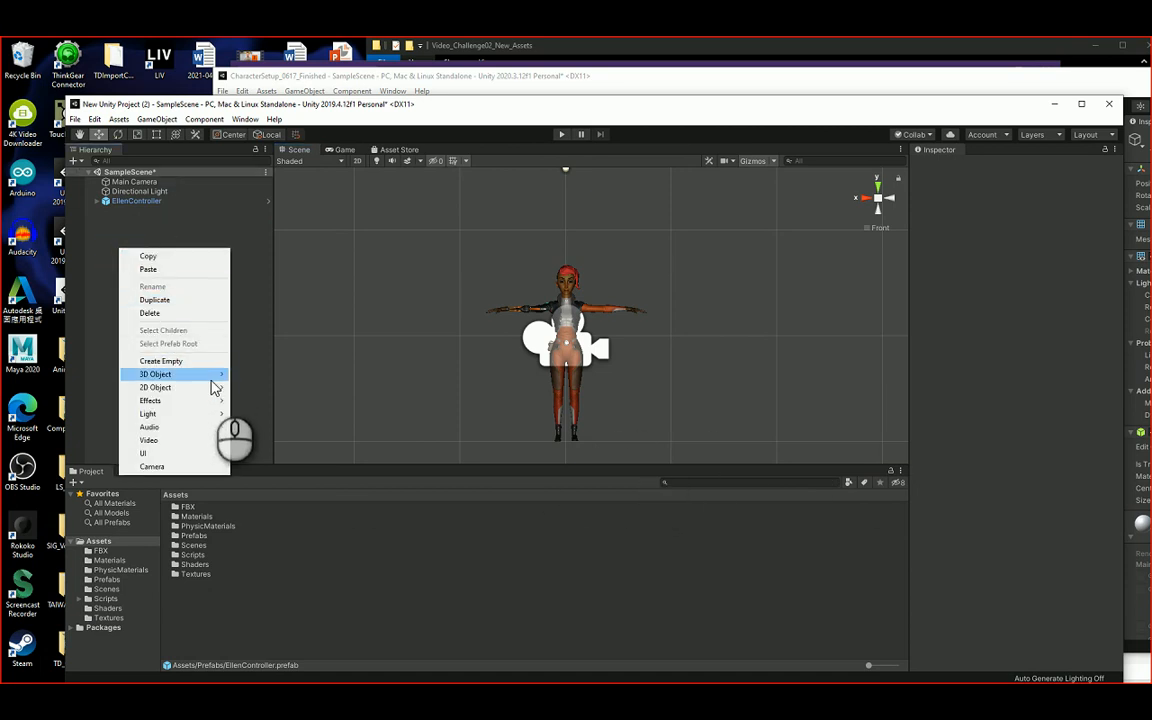
Step: Switch to the CharacterSetup_0617_Finished project and inspect EllenController's components and the project's Assets folders
click(462, 79)
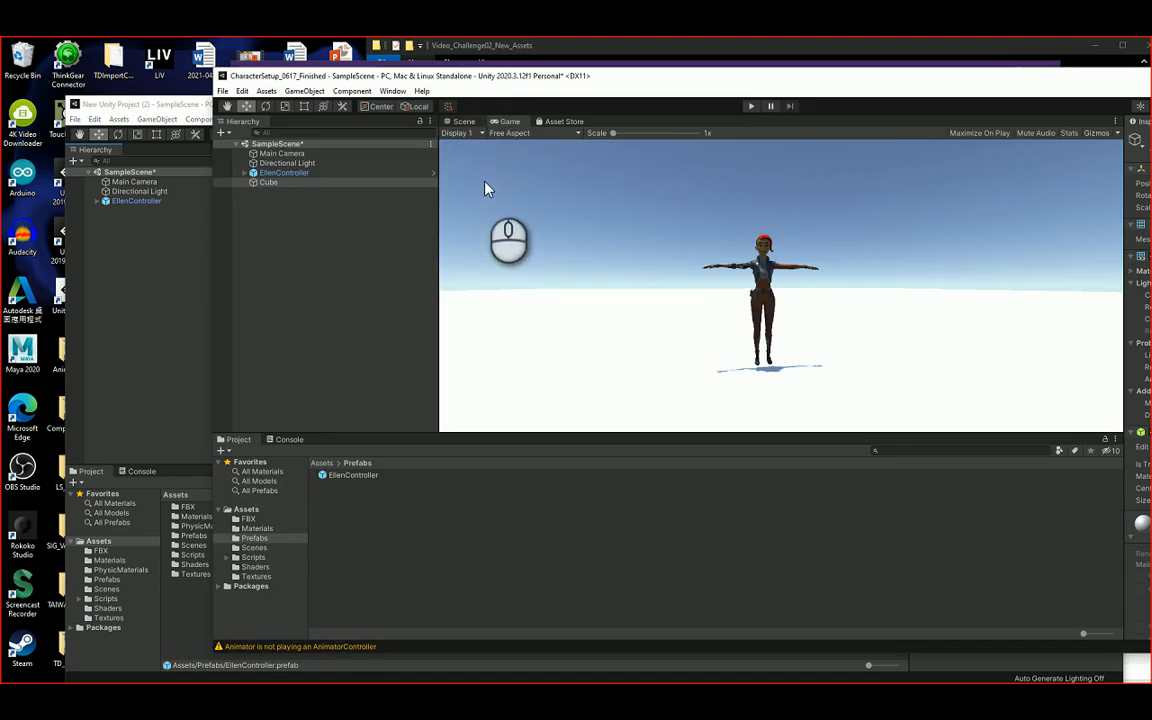
click(647, 79)
drag(647, 79, 454, 79)
click(130, 250)
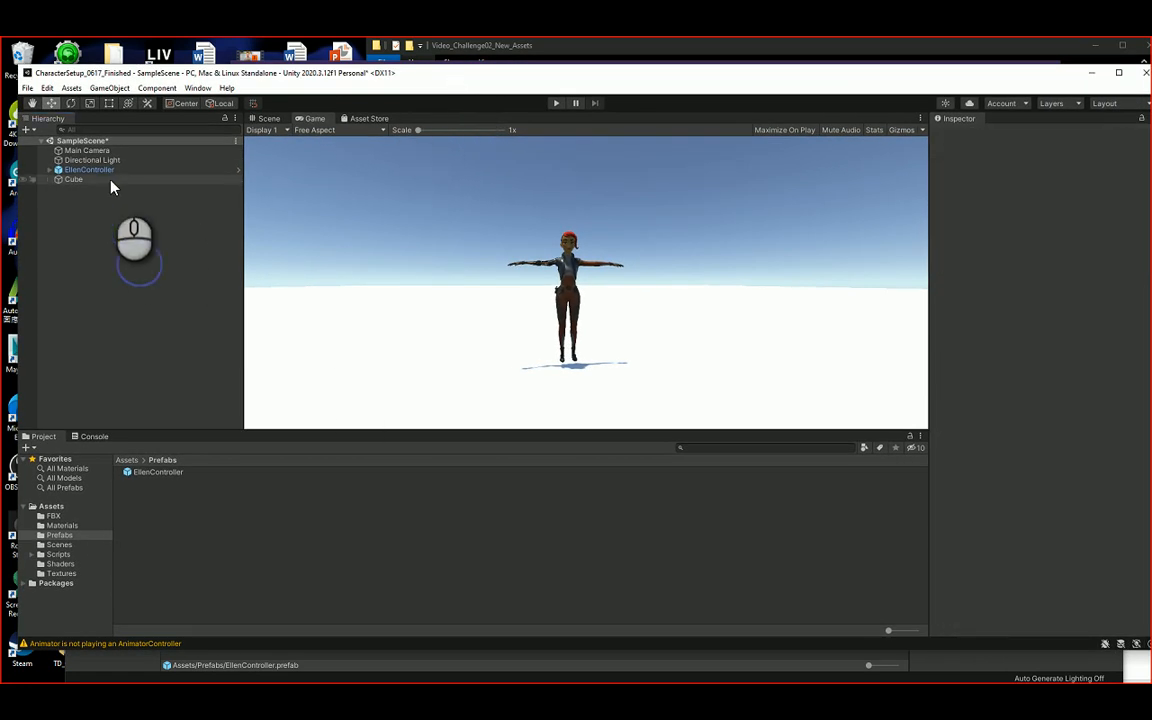
click(110, 172)
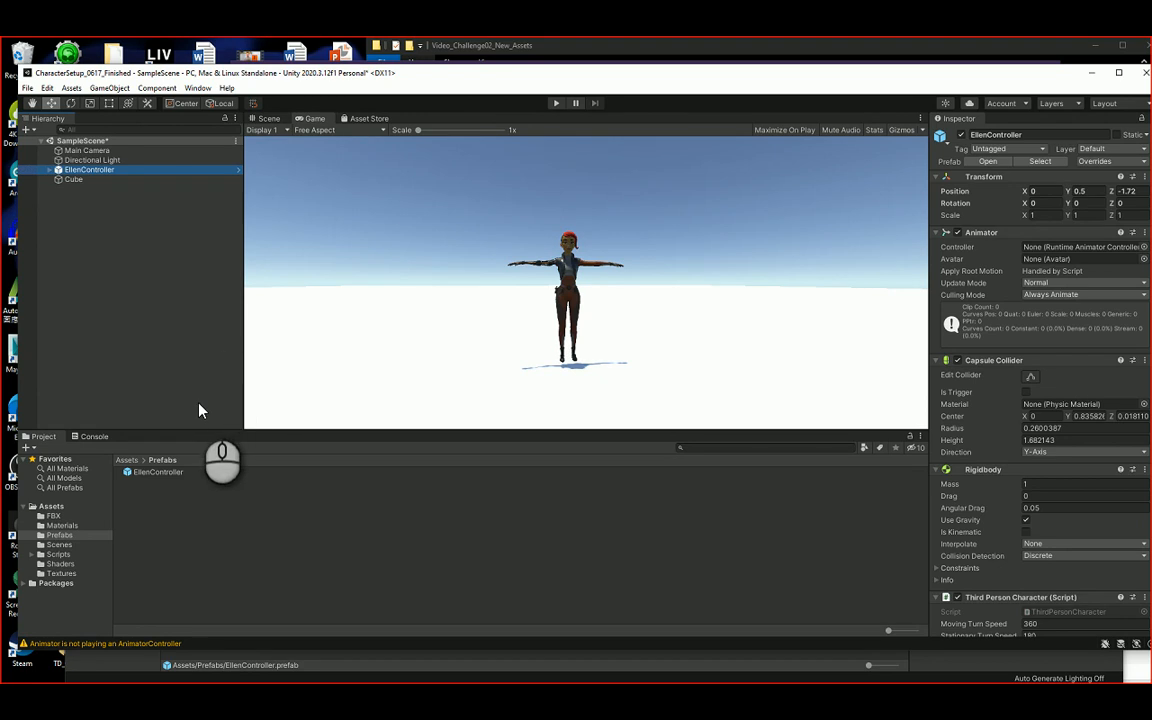
click(51, 506)
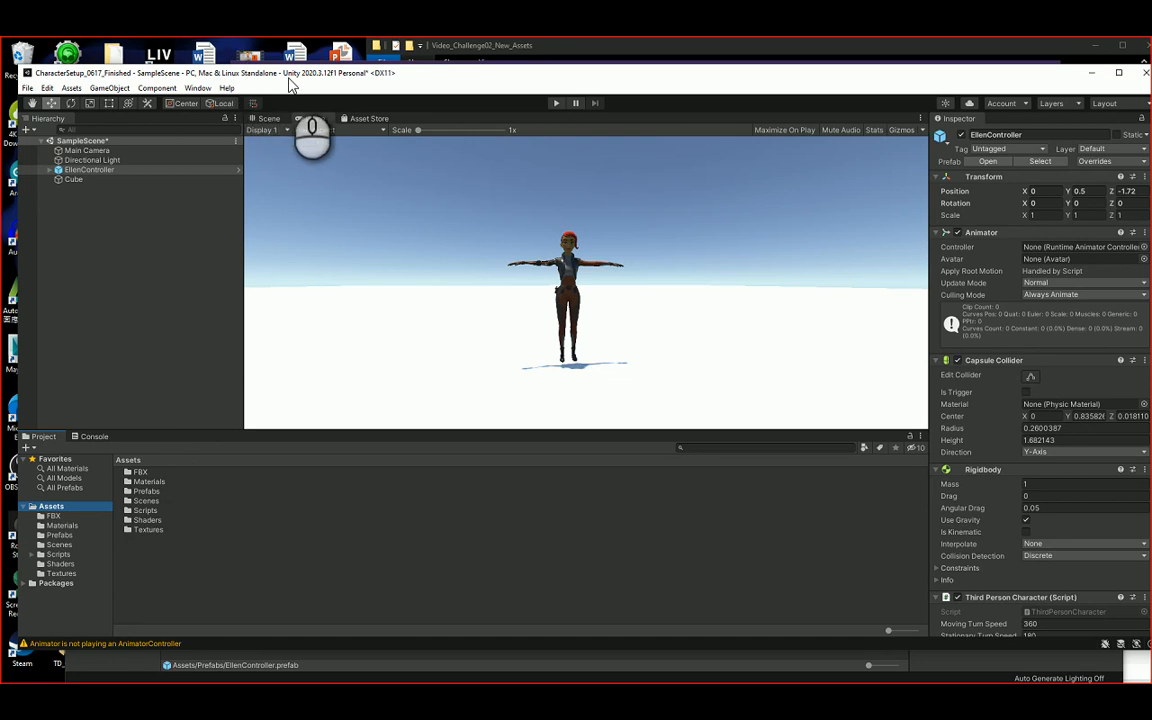
Step: Rearrange the two Unity project windows to compare them, keeping the finished project's EllenController Inspector in view
click(469, 78)
drag(469, 78, 610, 78)
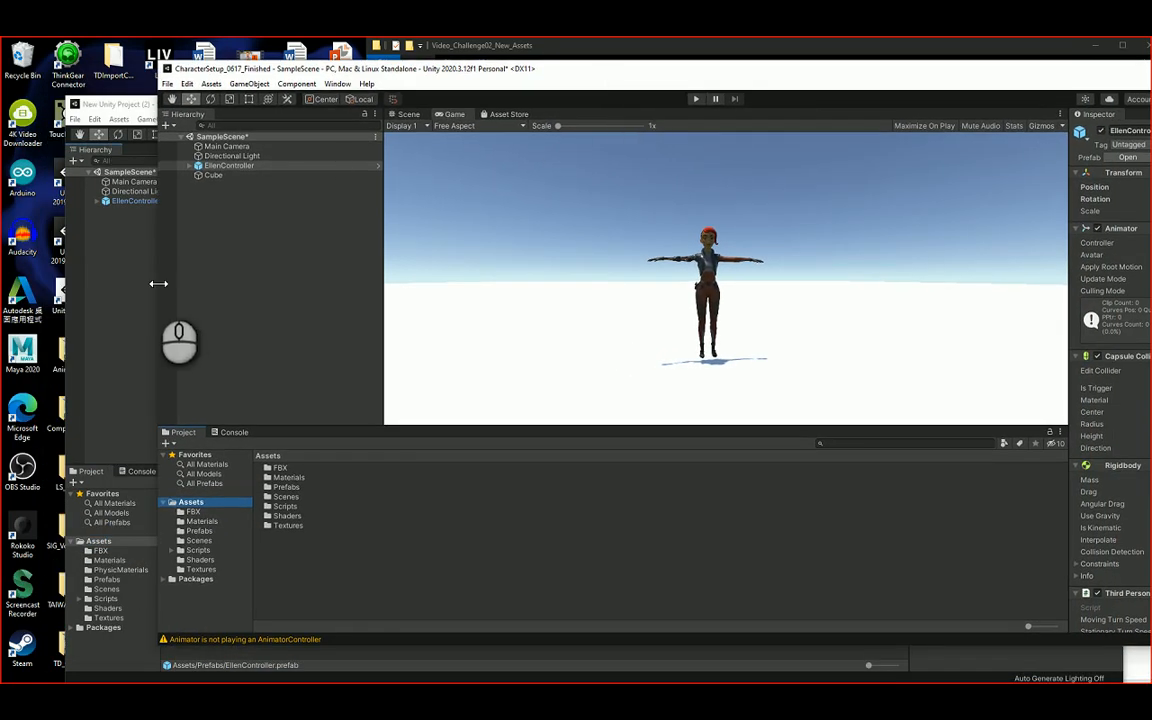
drag(124, 110, 478, 58)
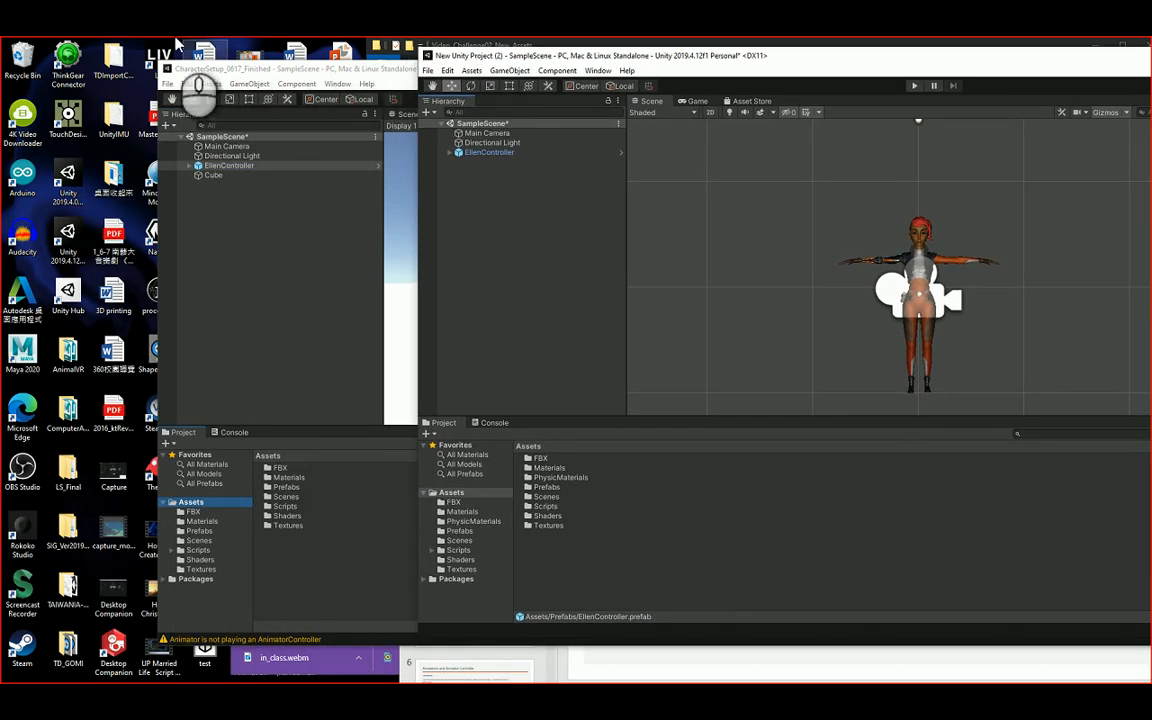
drag(240, 69, 84, 84)
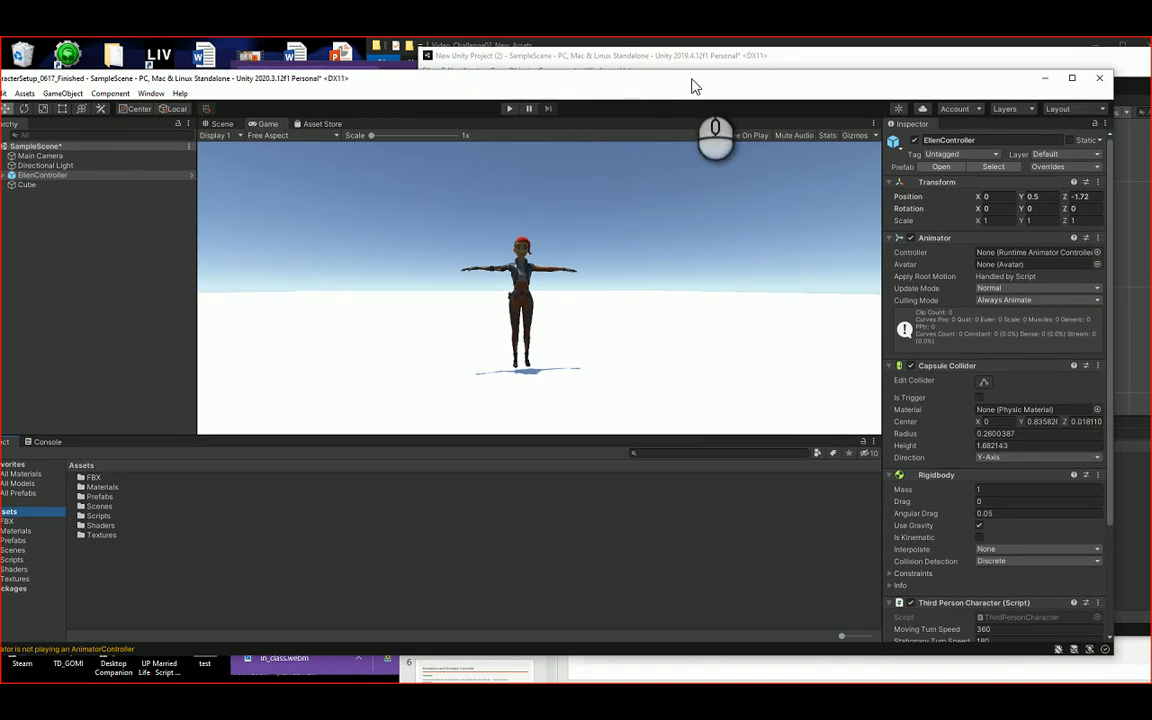
drag(695, 87, 531, 108)
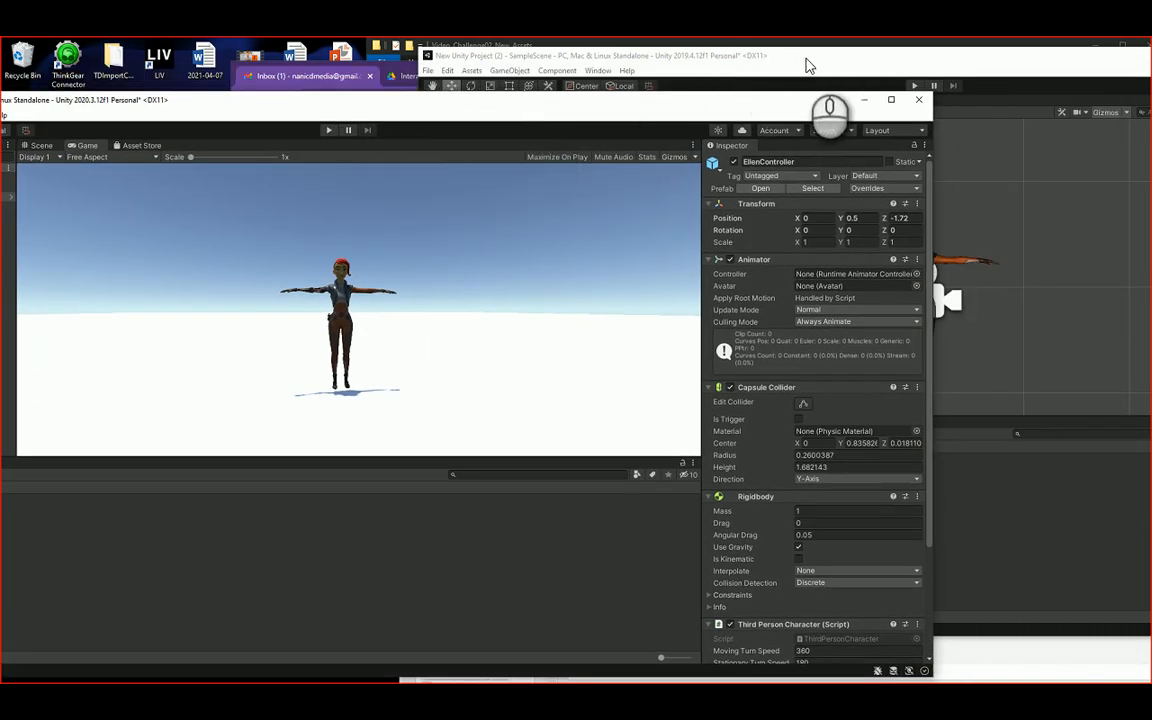
Step: Spread out the overlapping Unity project, Gmail and Character Setup presentation windows across the desktop
drag(805, 62, 925, 150)
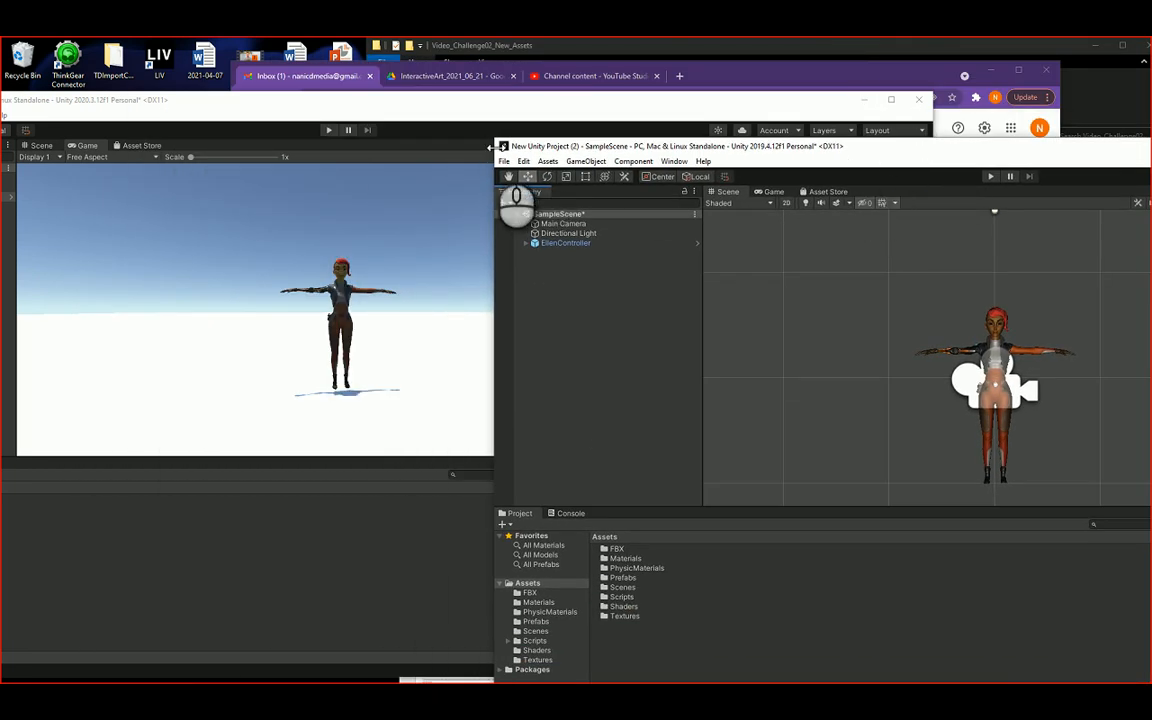
drag(497, 140, 598, 187)
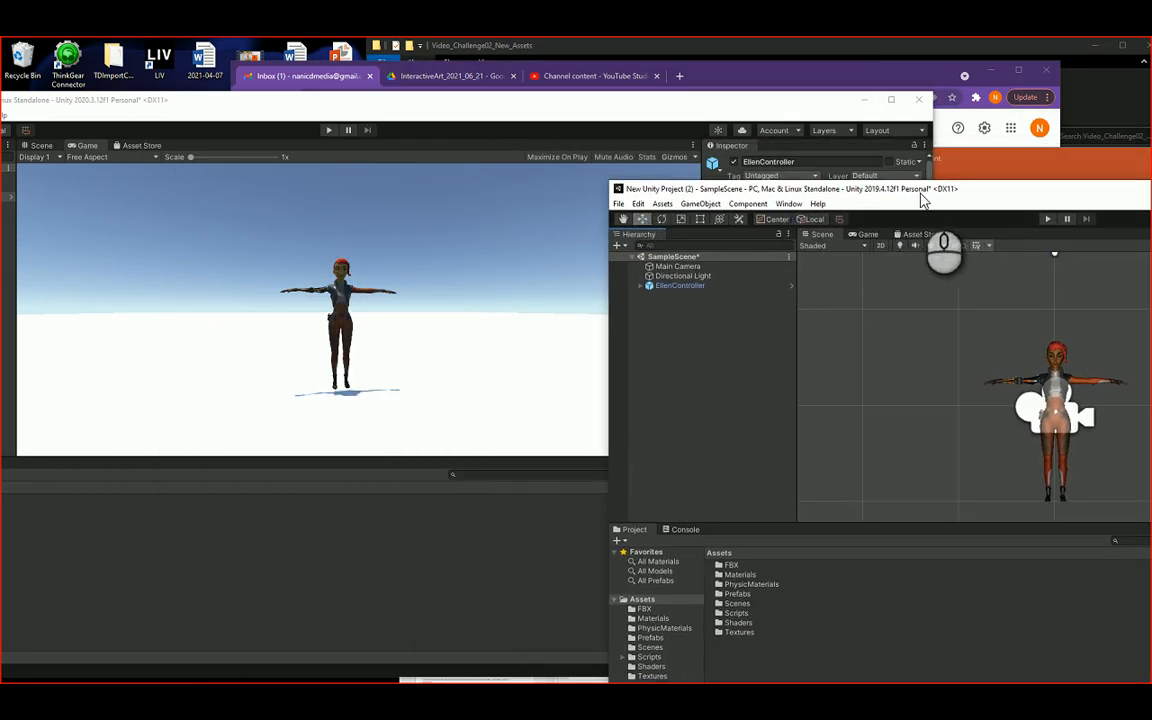
drag(920, 193, 852, 64)
drag(375, 110, 897, 95)
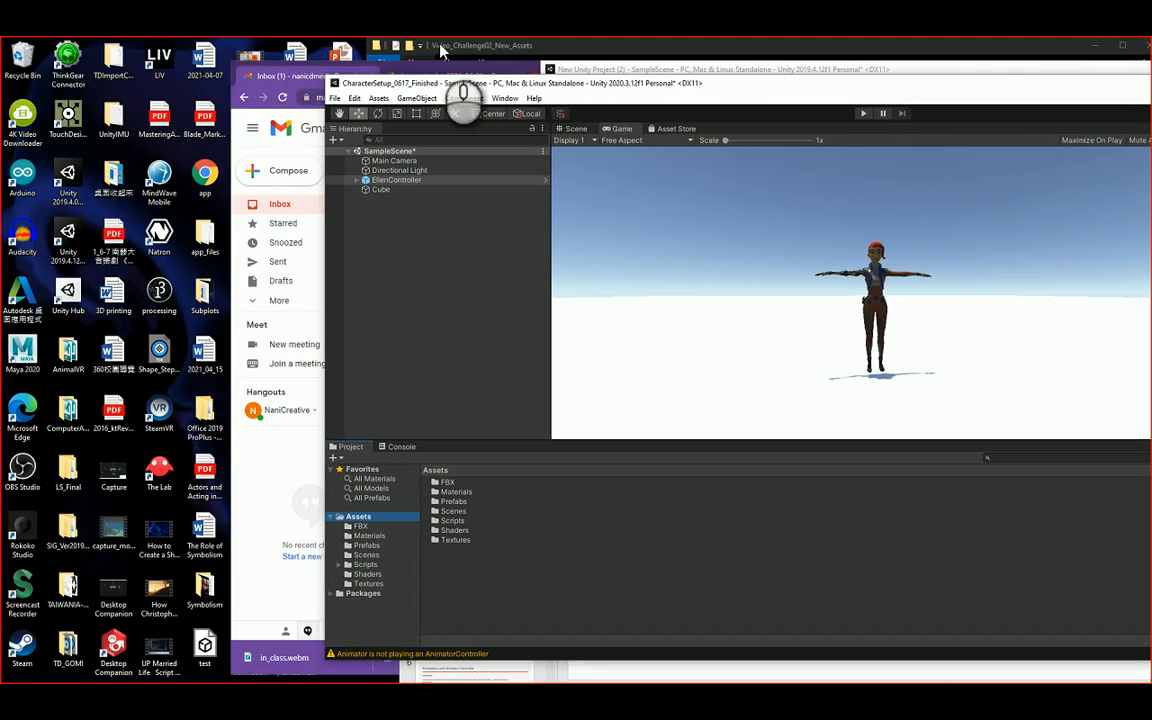
drag(440, 73, 320, 70)
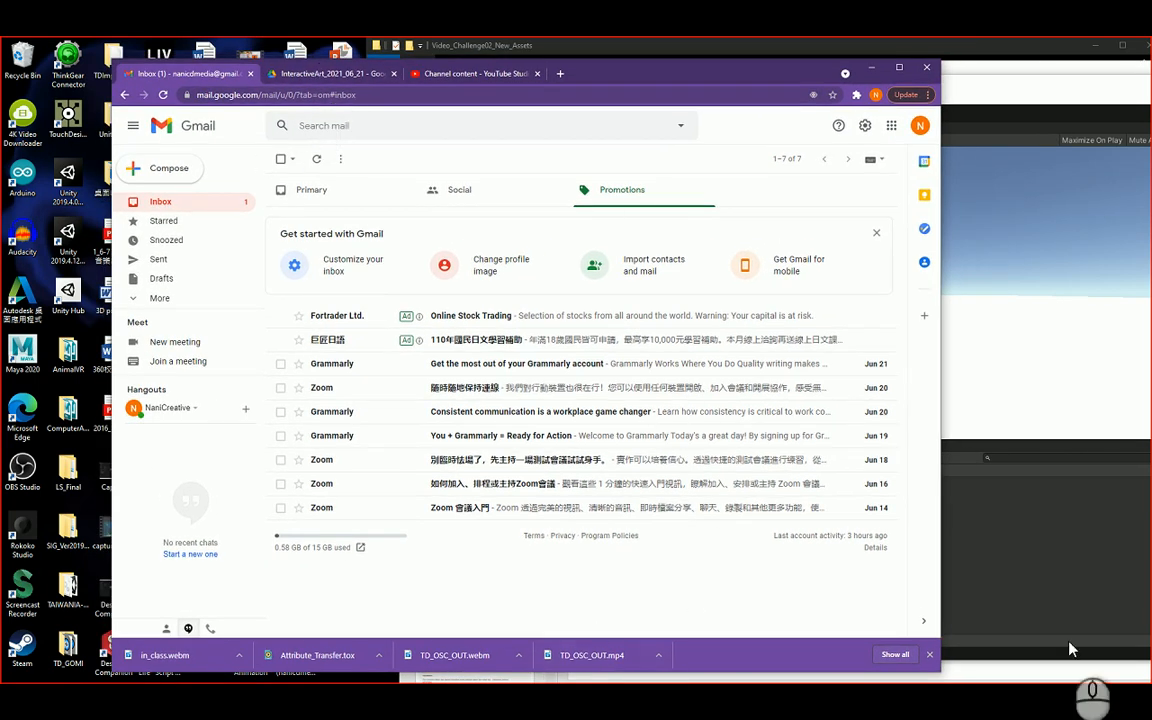
drag(975, 92, 358, 96)
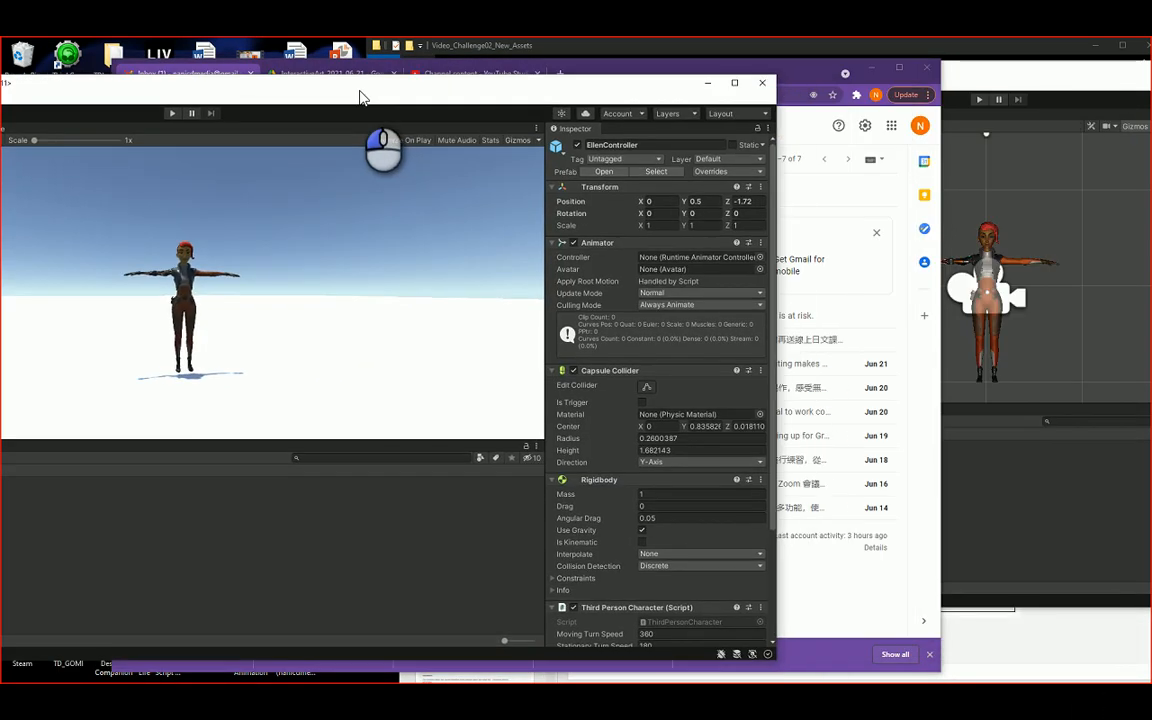
click(1142, 648)
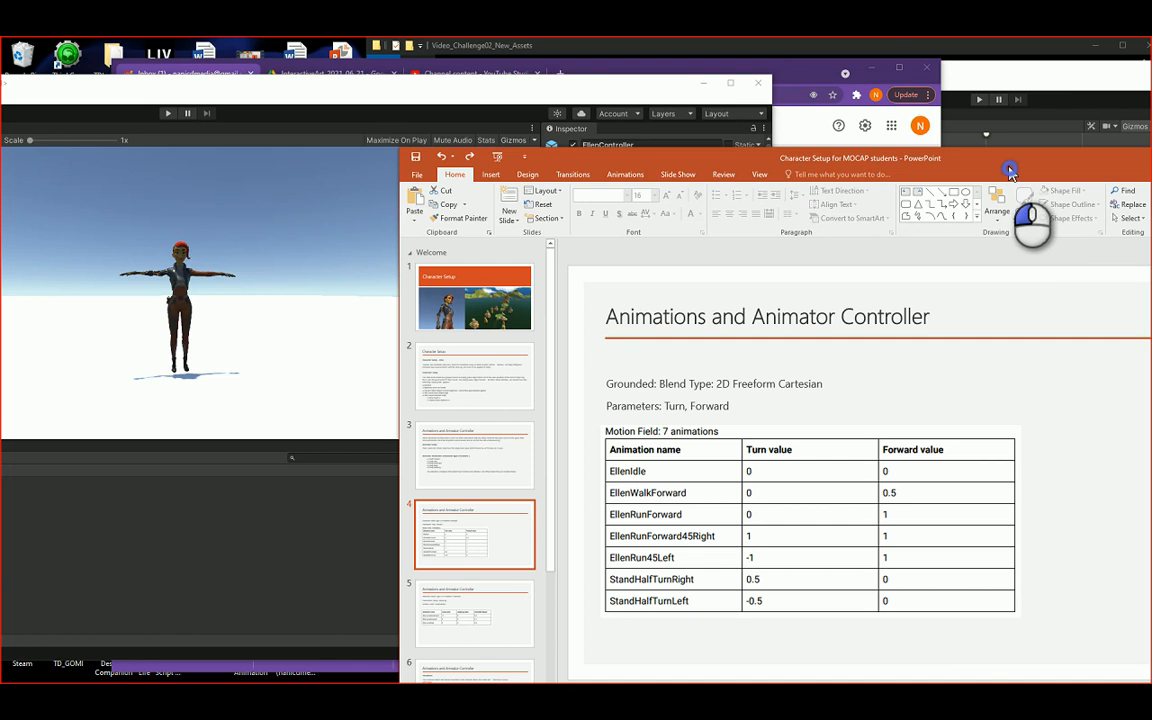
drag(1005, 158, 497, 146)
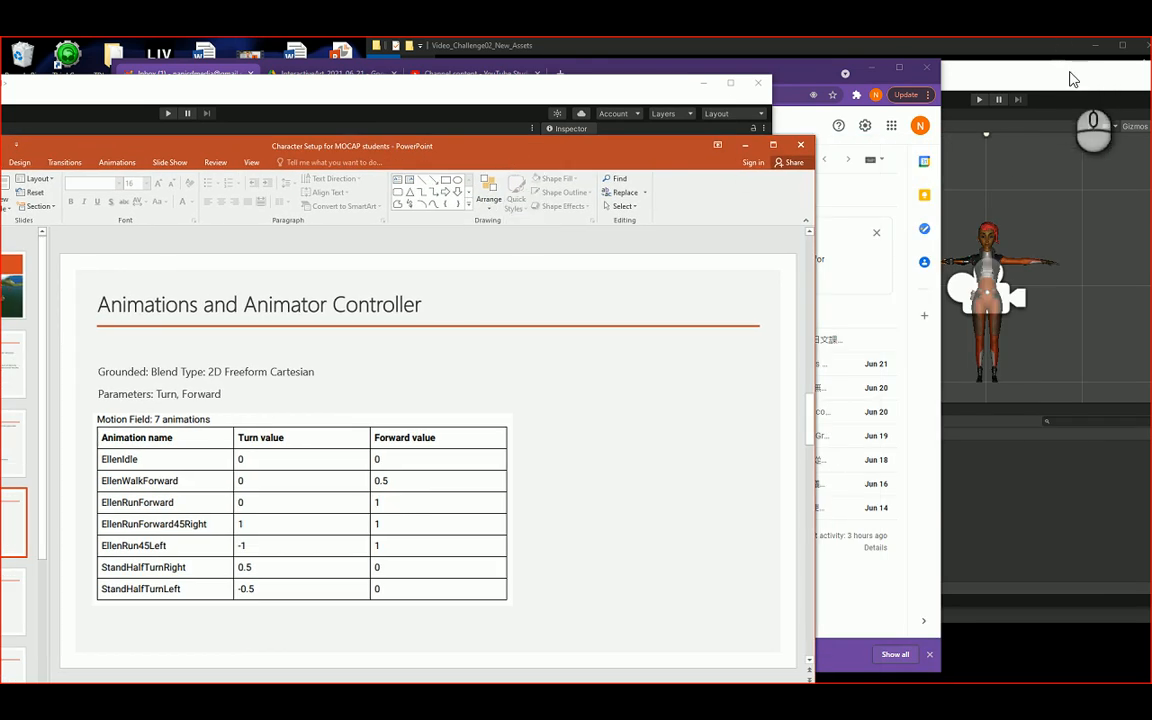
Step: Restore the Video_Challenge02_New_Assets folder window to its floating size and place it beside the presentation slide
drag(1060, 47, 1145, 125)
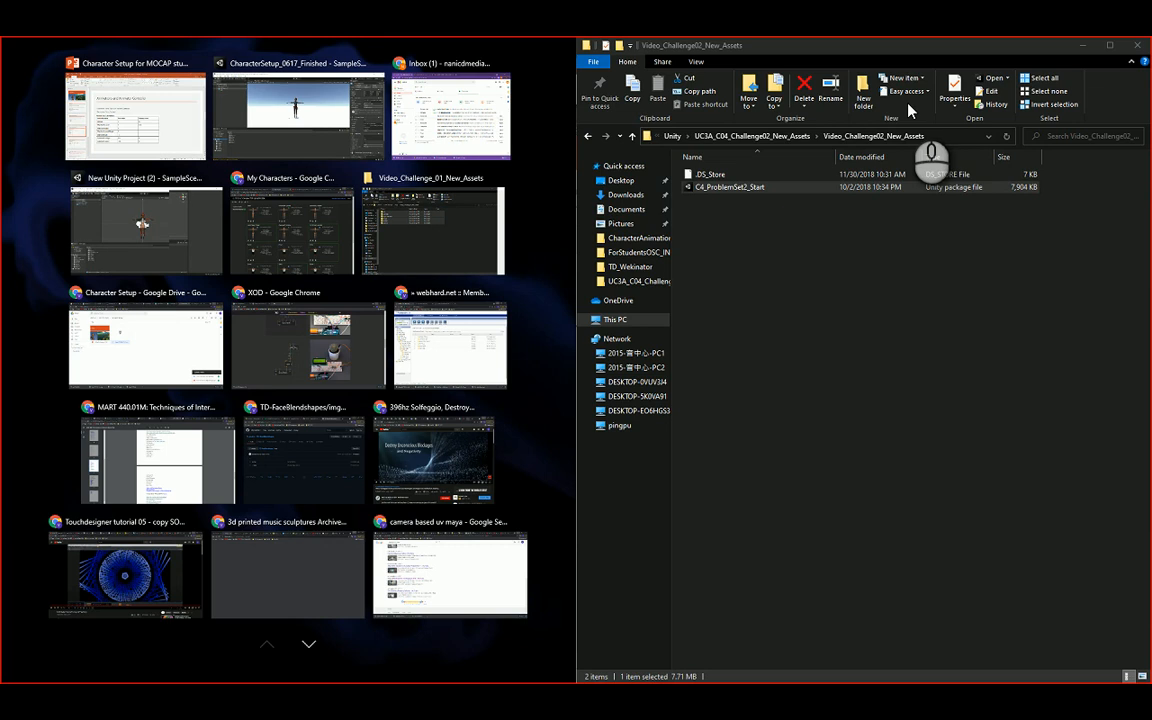
click(1109, 45)
click(1109, 44)
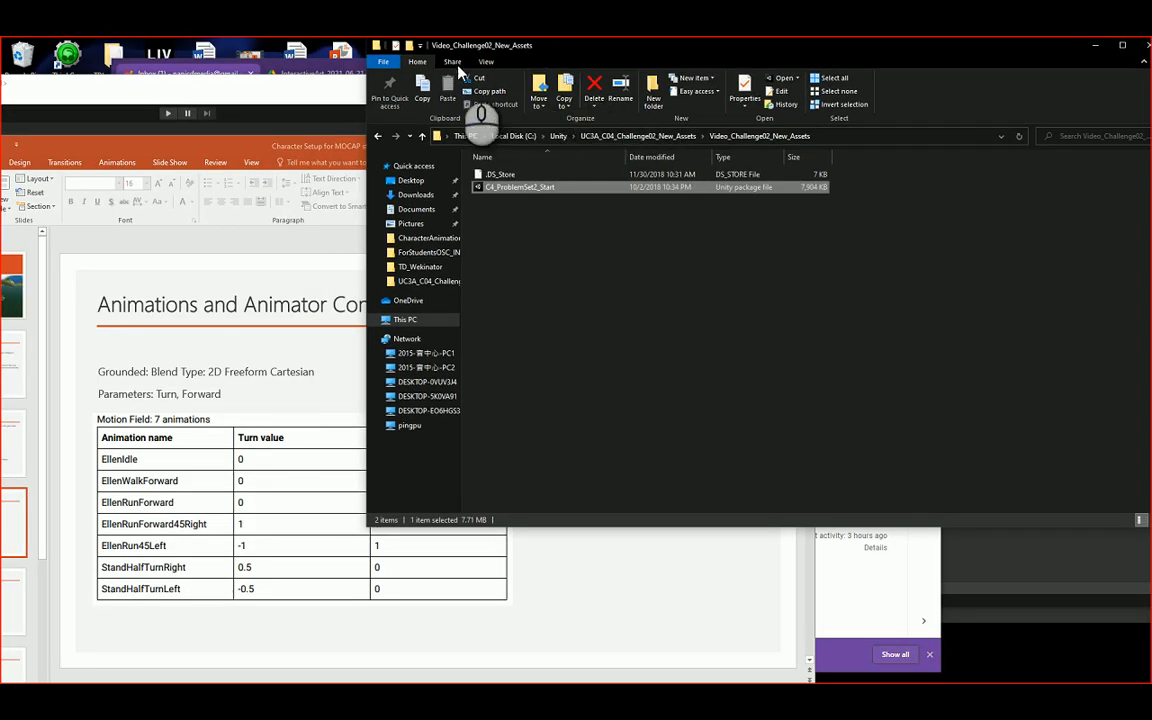
click(532, 59)
drag(574, 50, 652, 94)
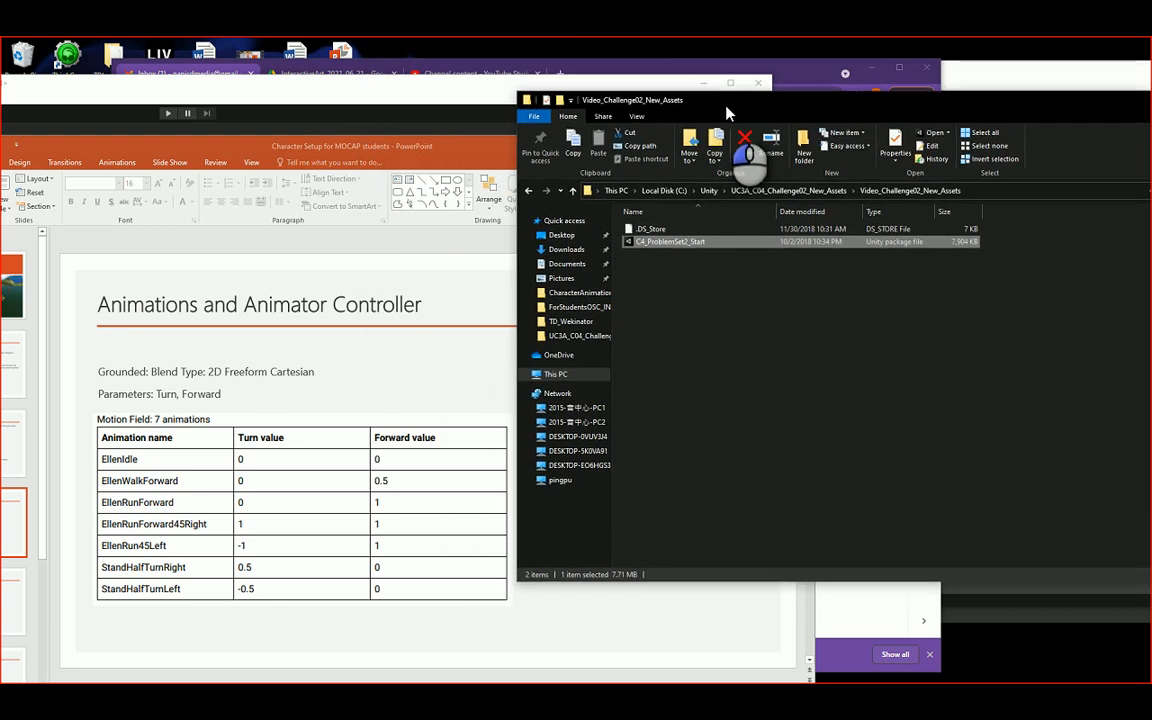
Step: Bring the New Unity Project (2) window forward and move it away from the assets folder window
click(990, 625)
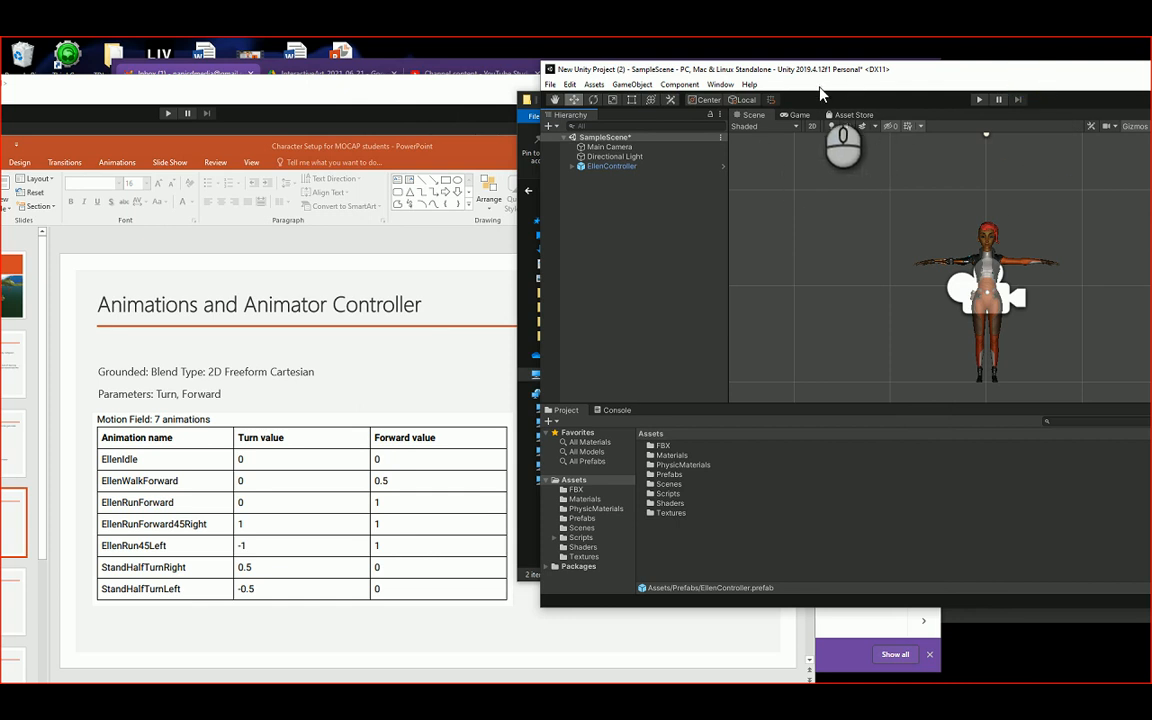
click(881, 101)
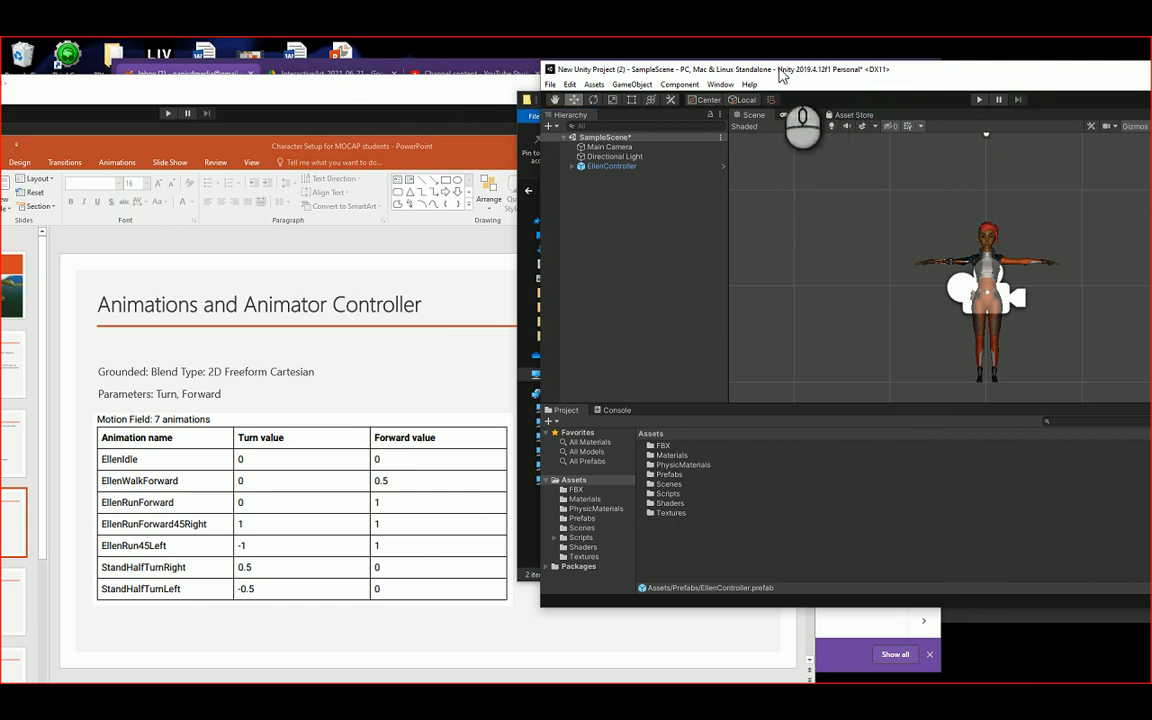
drag(917, 71, 1042, 190)
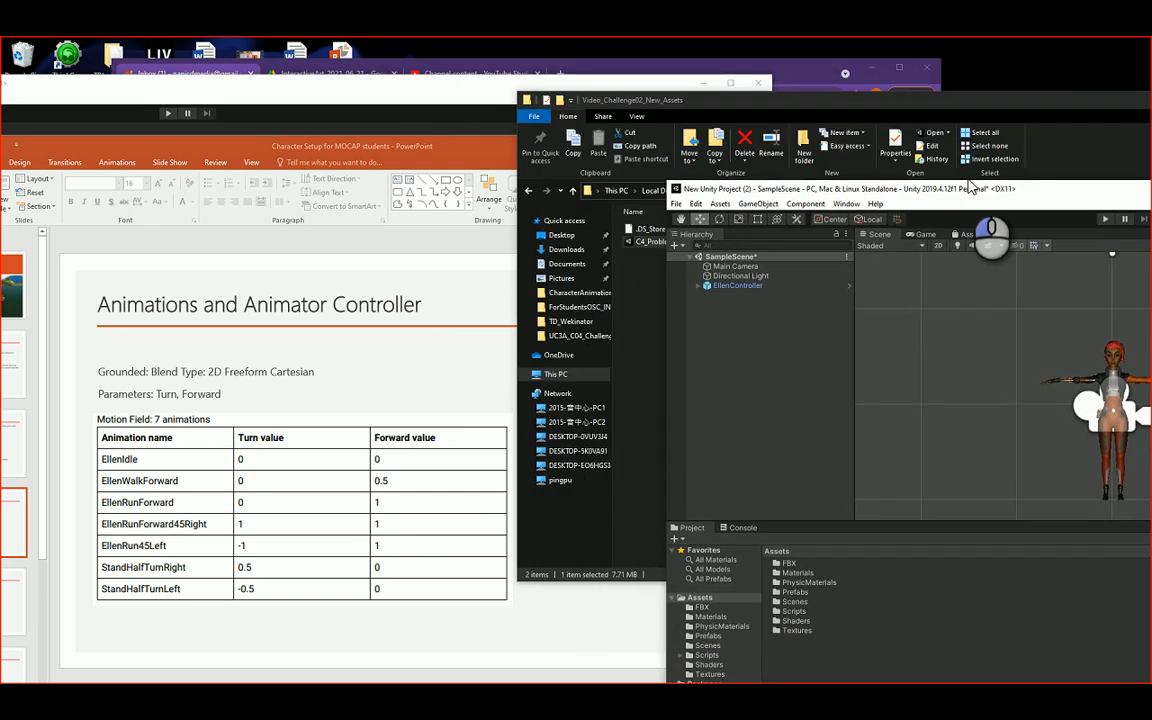
Step: Arrange the CharacterSetup_0617_Finished project and Video_Challenge02_New_Assets folder windows so the Assets folders and the C4_ProblemSet2_Start package are both reachable
click(268, 97)
drag(268, 97, 676, 141)
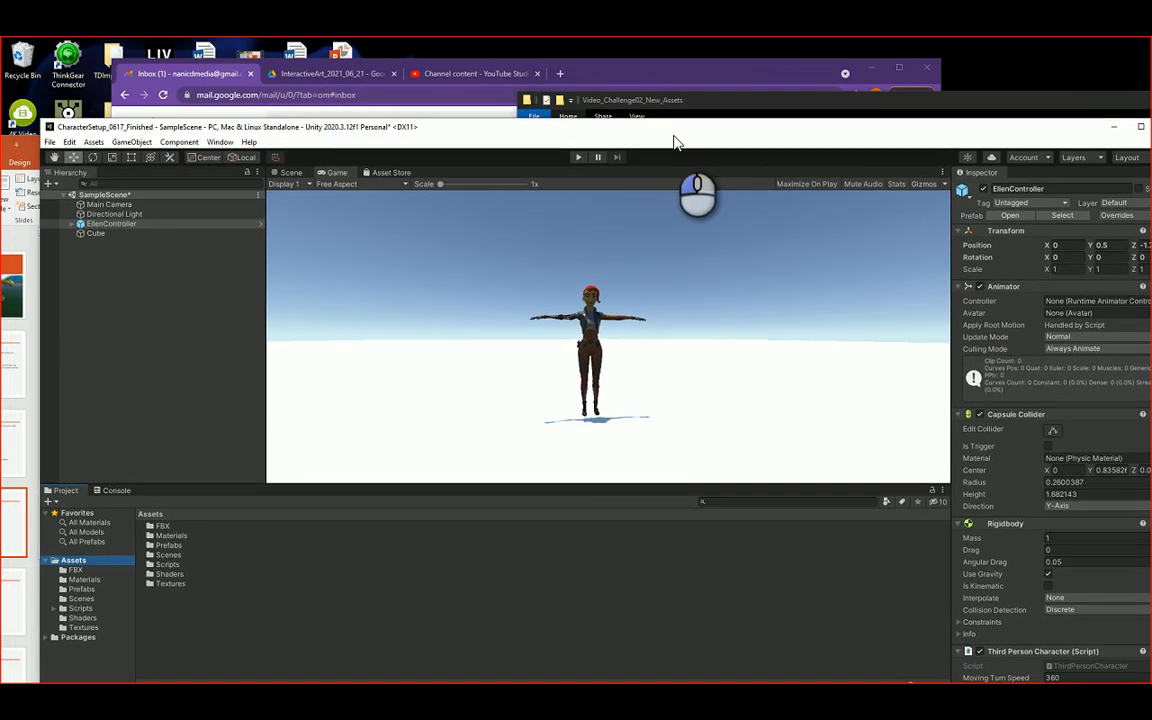
click(688, 97)
drag(690, 97, 688, 55)
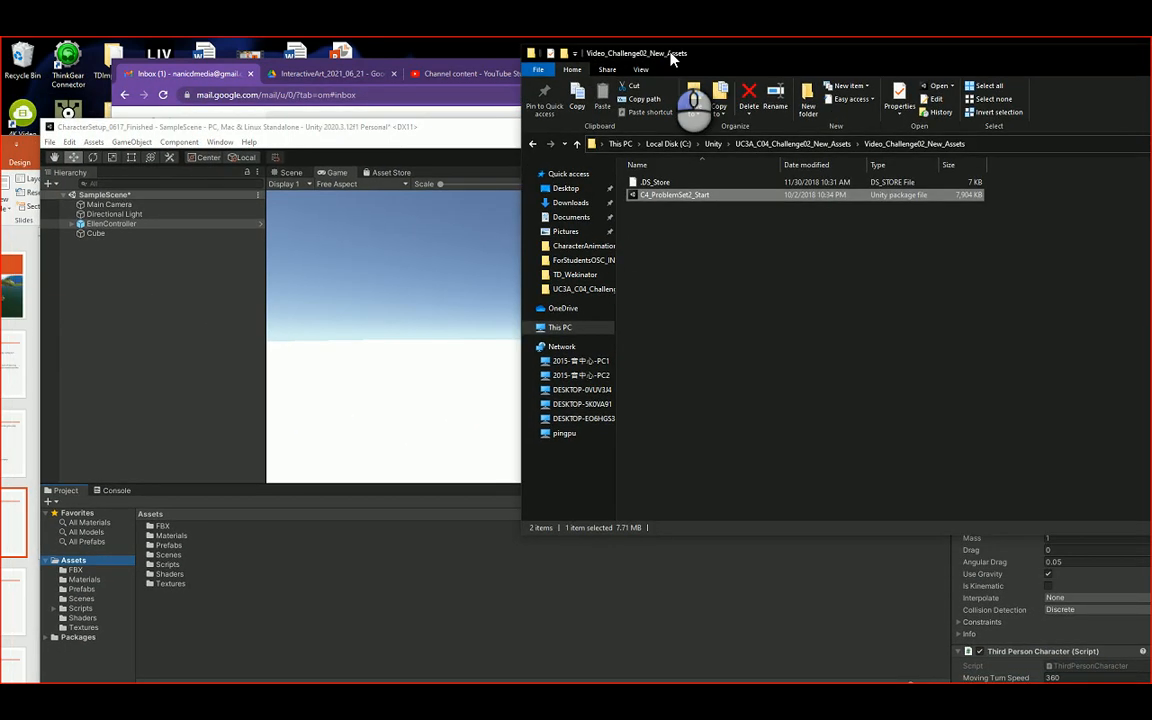
drag(315, 130, 308, 97)
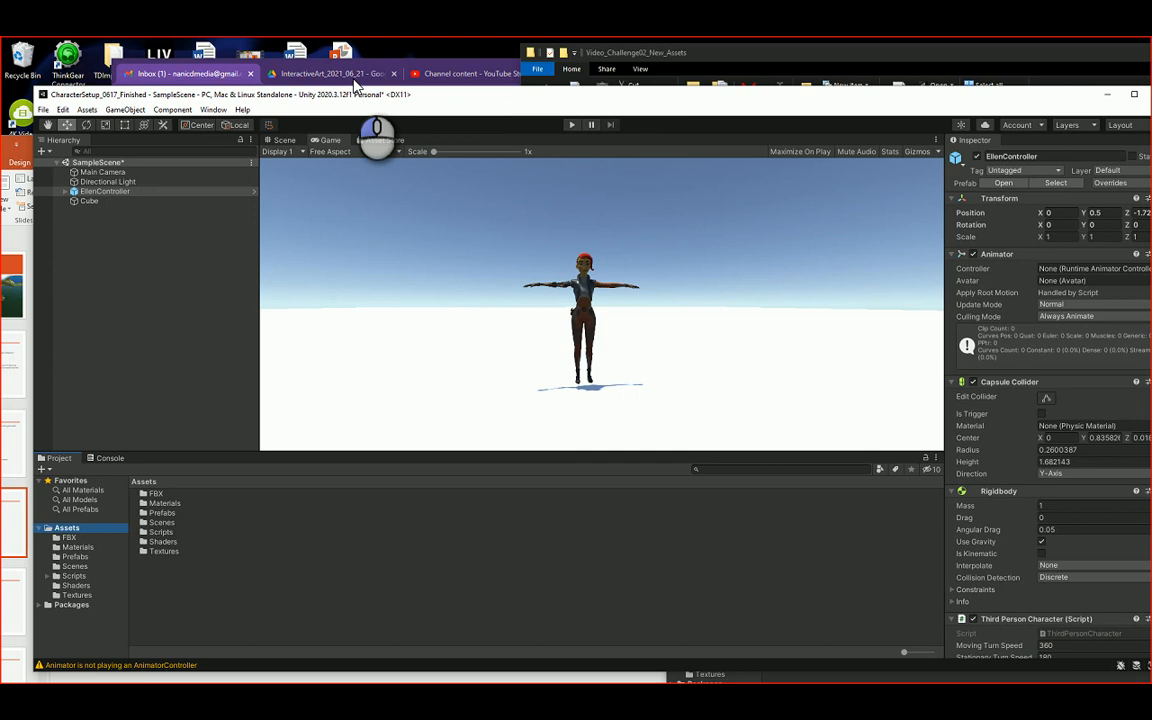
click(714, 58)
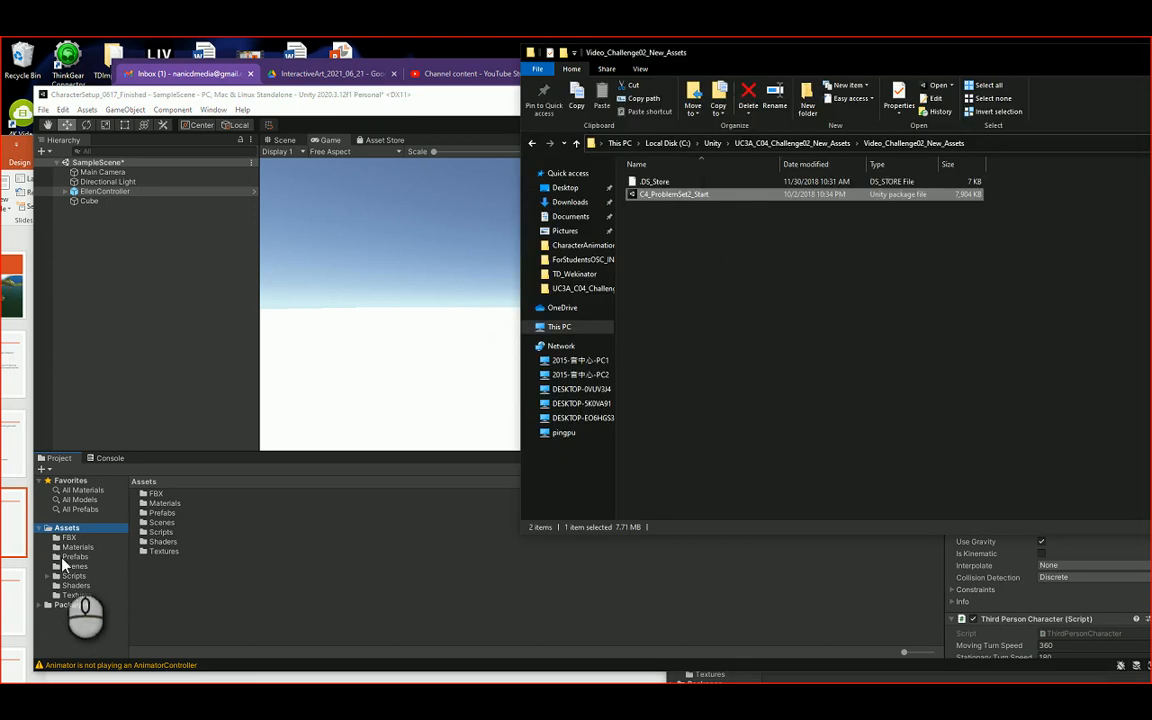
Step: Play the CharacterSetup_0617_Finished scene to check how Ellen behaves without an animator controller, and stop it again
drag(382, 99, 384, 90)
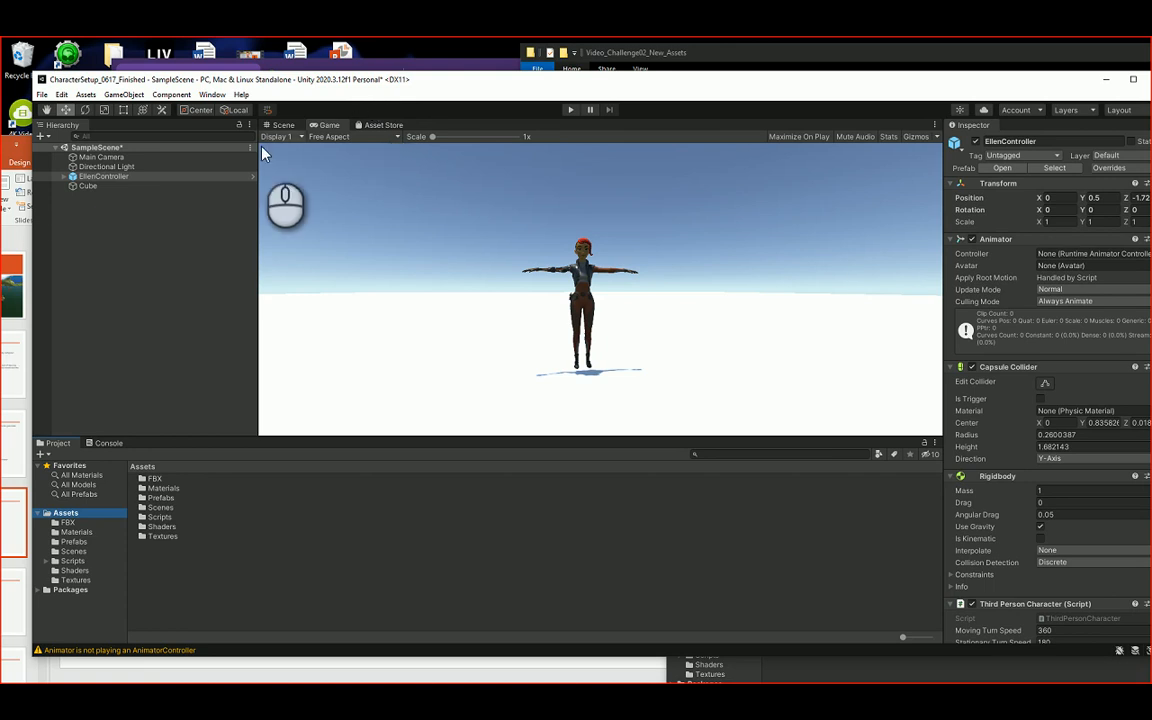
click(570, 111)
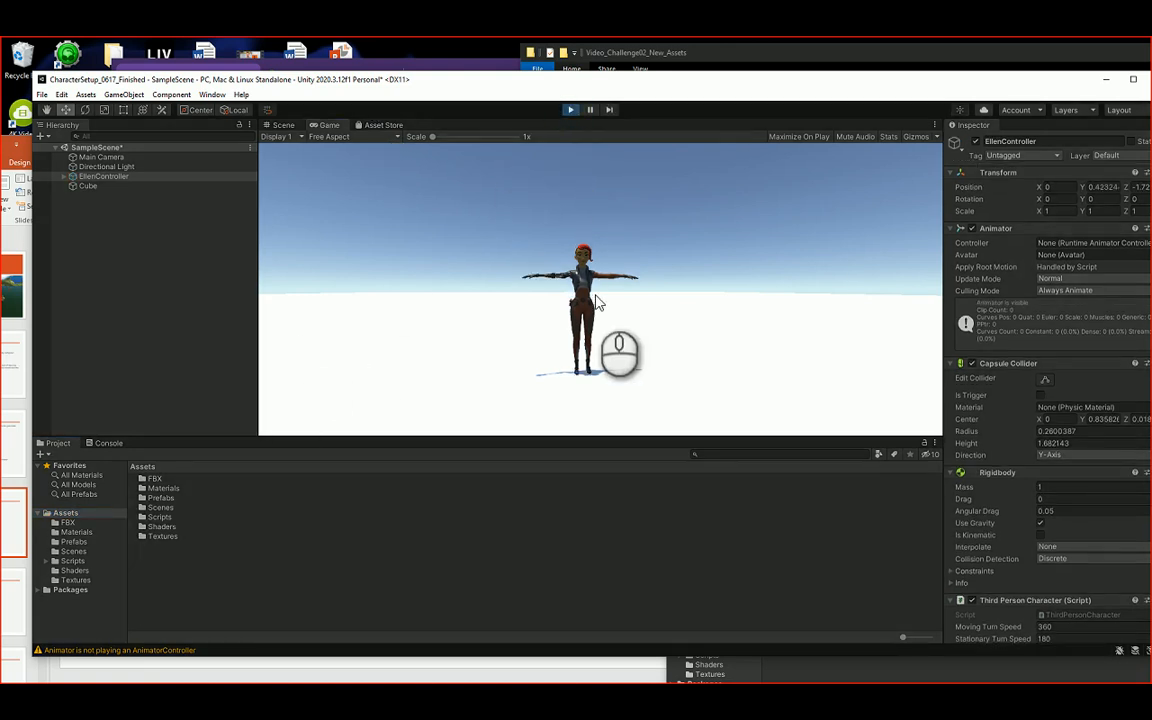
click(570, 110)
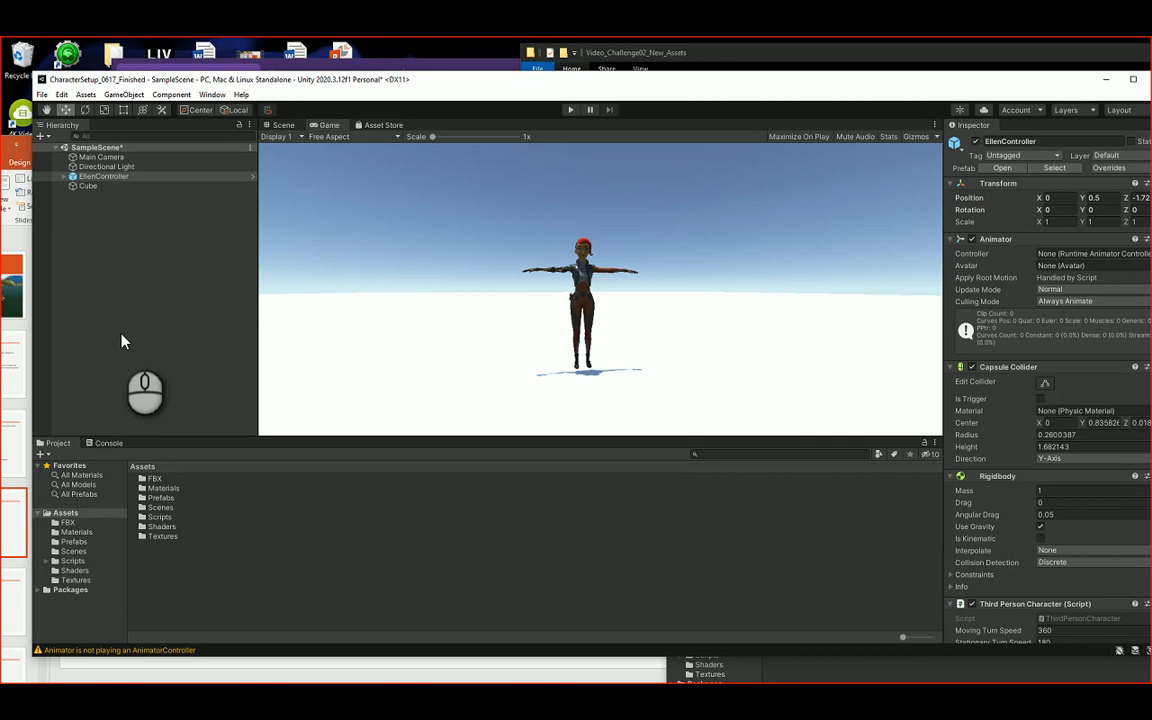
Step: Set the rig's Animation Type to Humanoid for the EllenRig model in the FBX folder and apply the change
click(68, 522)
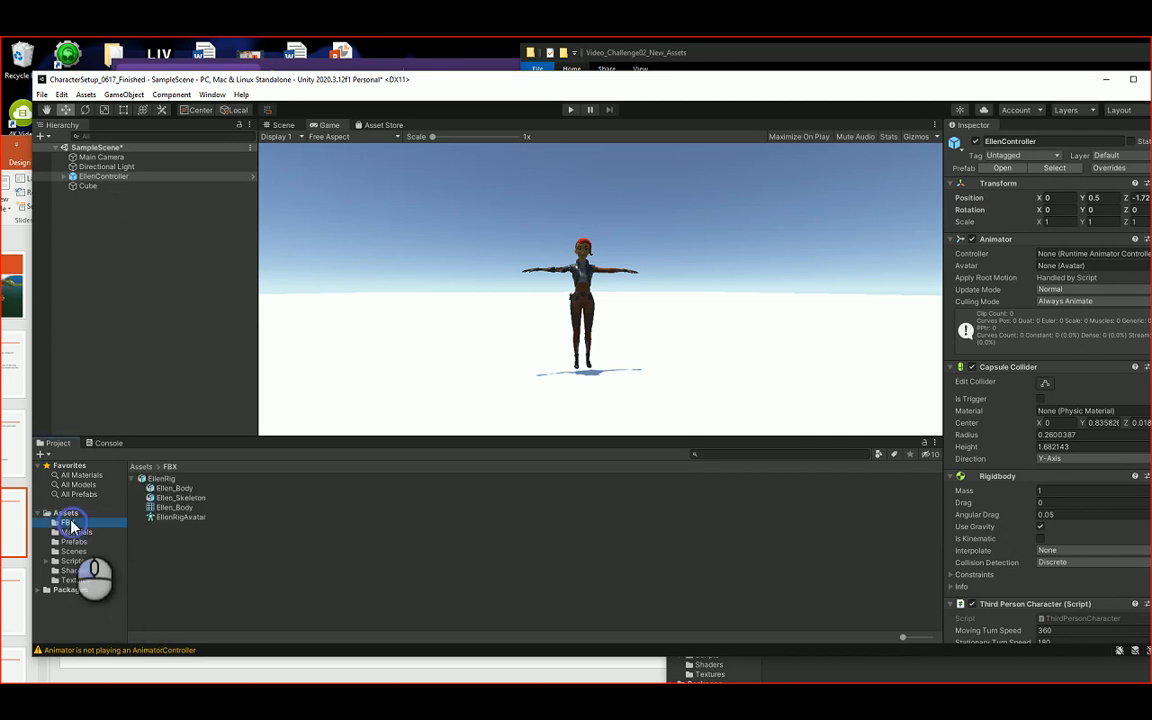
click(134, 481)
click(135, 481)
click(161, 481)
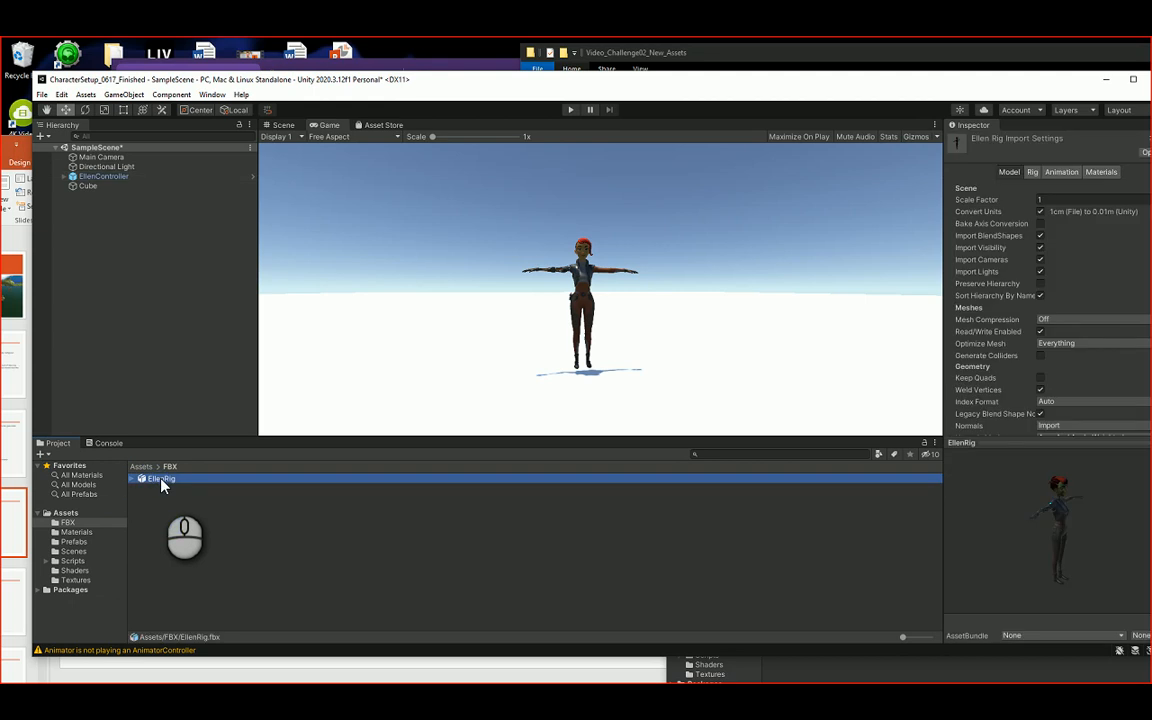
click(161, 481)
click(161, 481)
click(1033, 172)
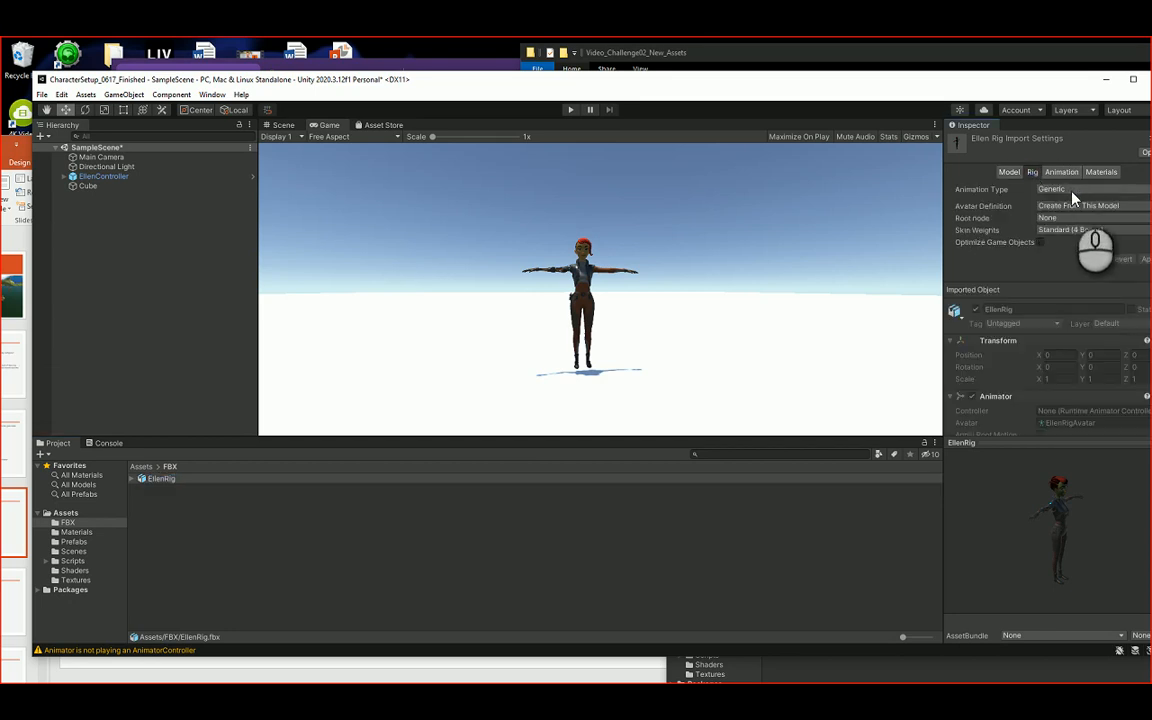
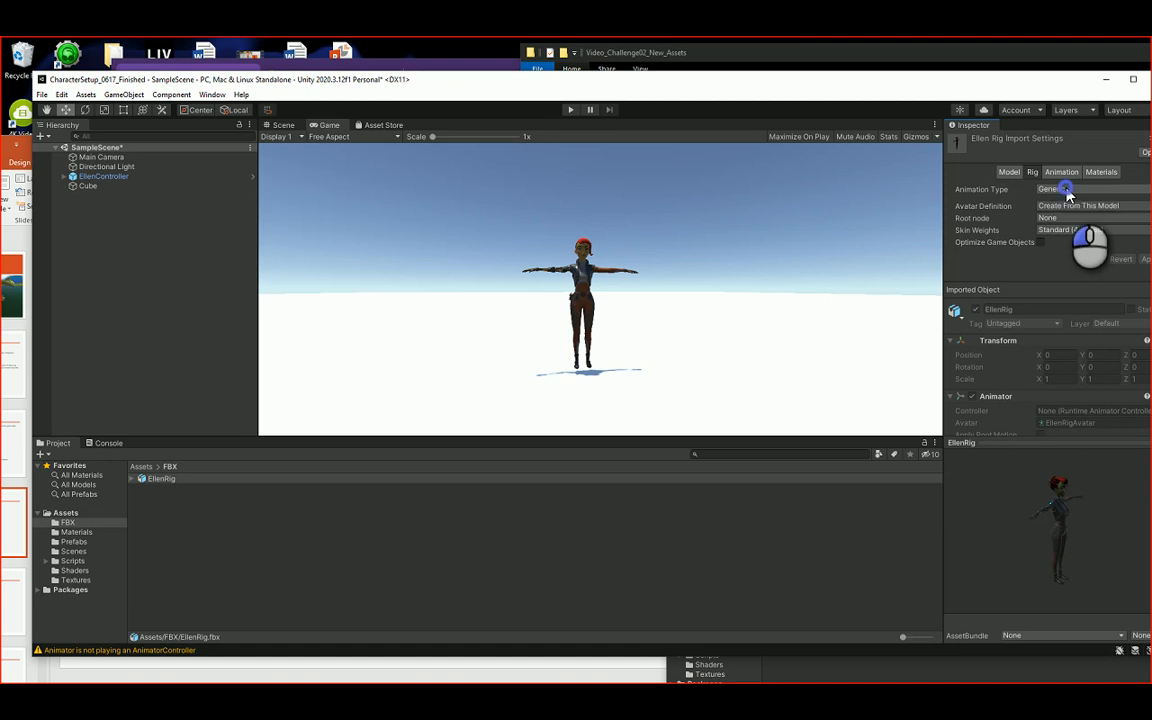
click(1067, 190)
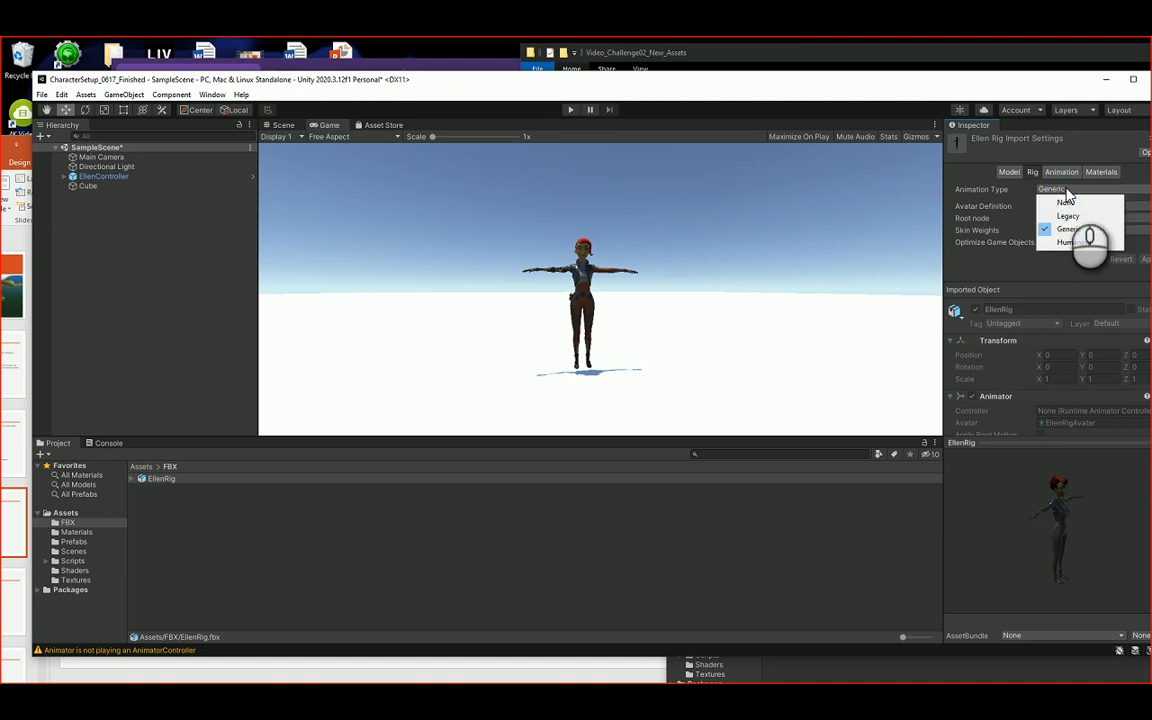
click(1066, 242)
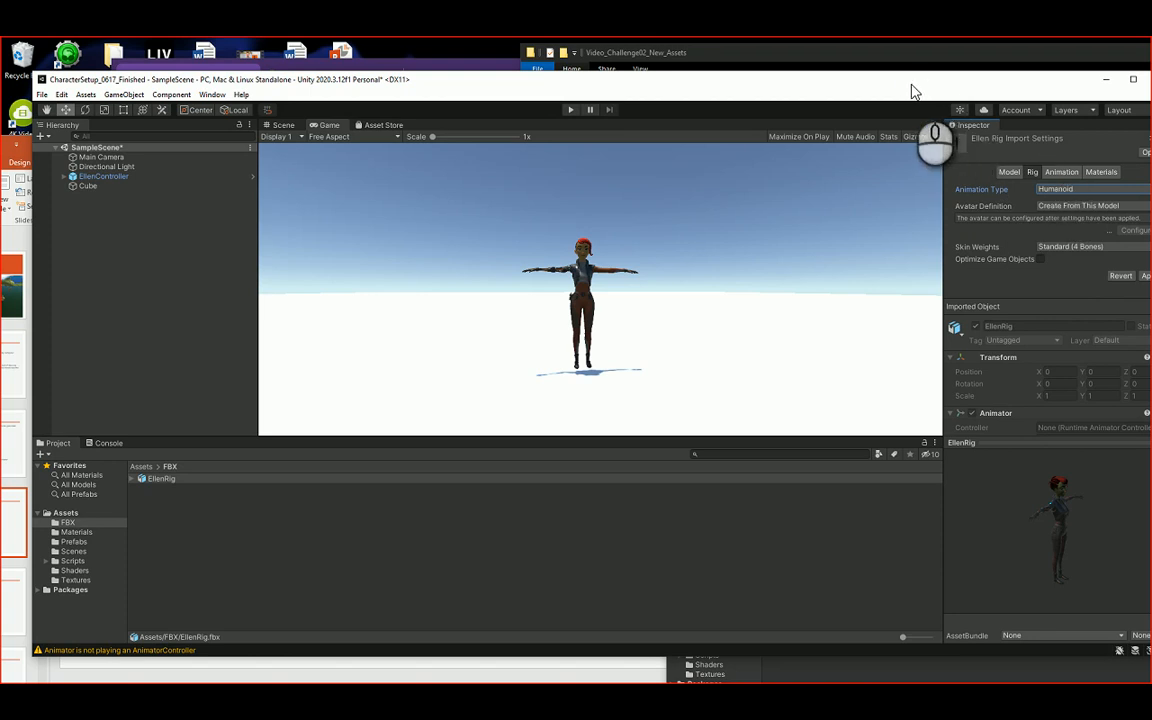
drag(912, 92, 872, 95)
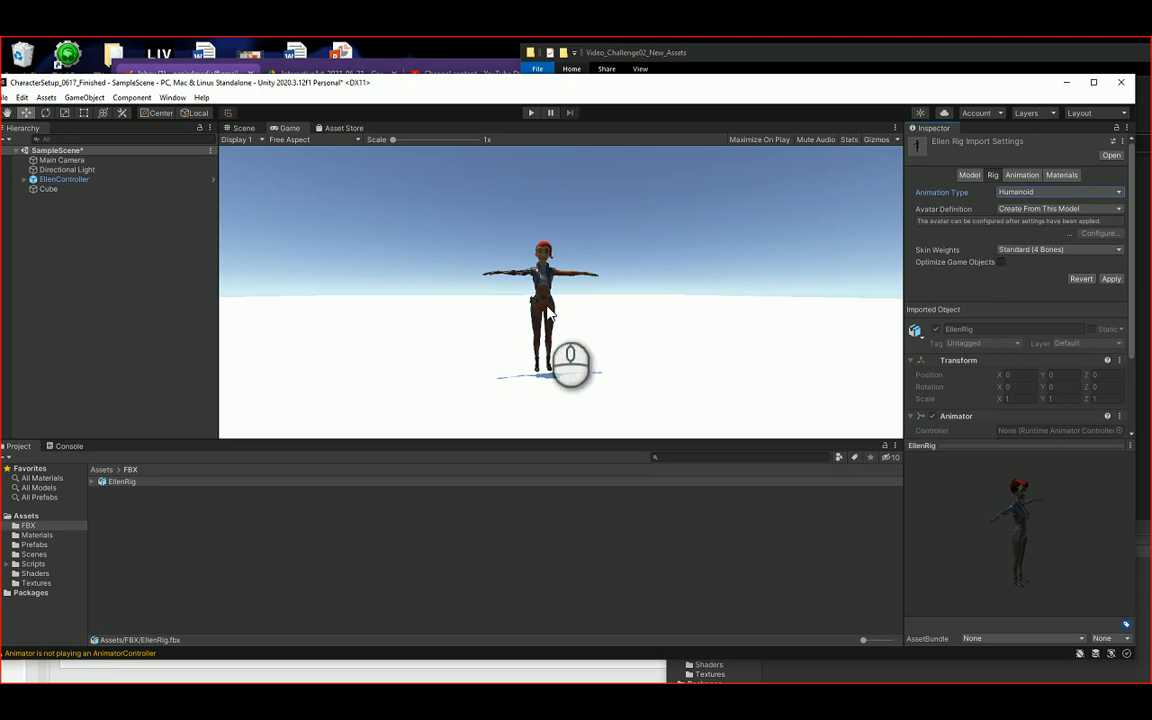
click(1111, 279)
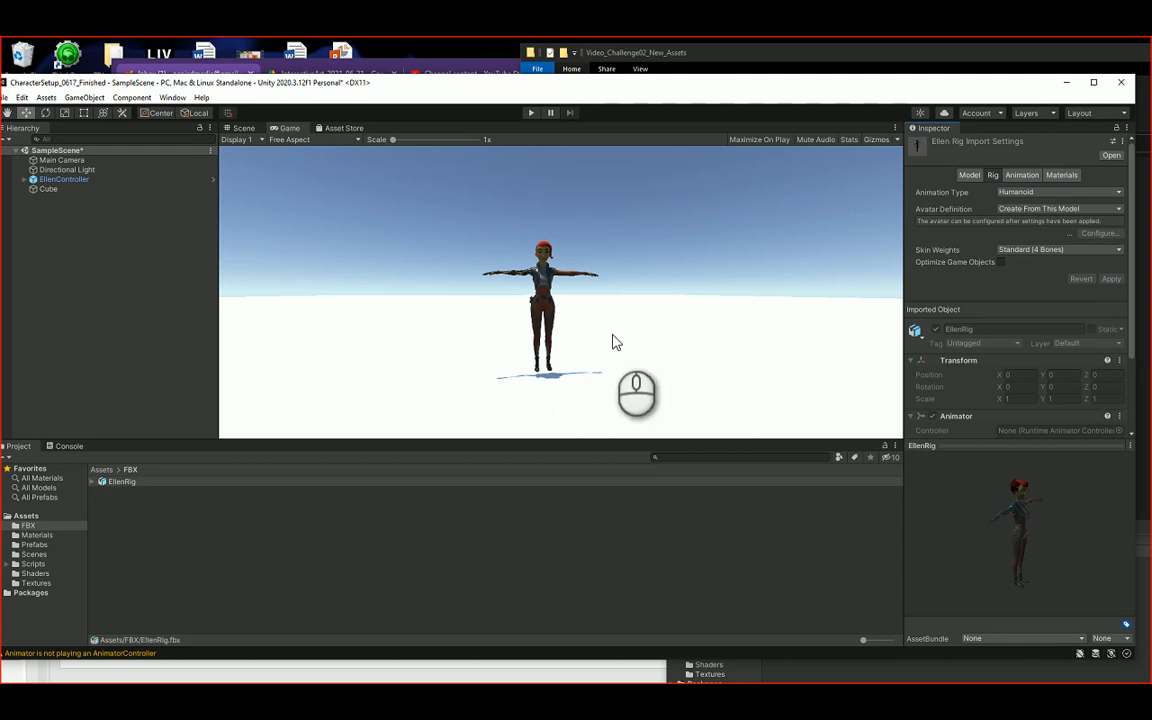
Step: Import the complete C4_ProblemSet2_Start package from the Video_Challenge02_New_Assets folder into the project's Assets
drag(404, 92, 463, 122)
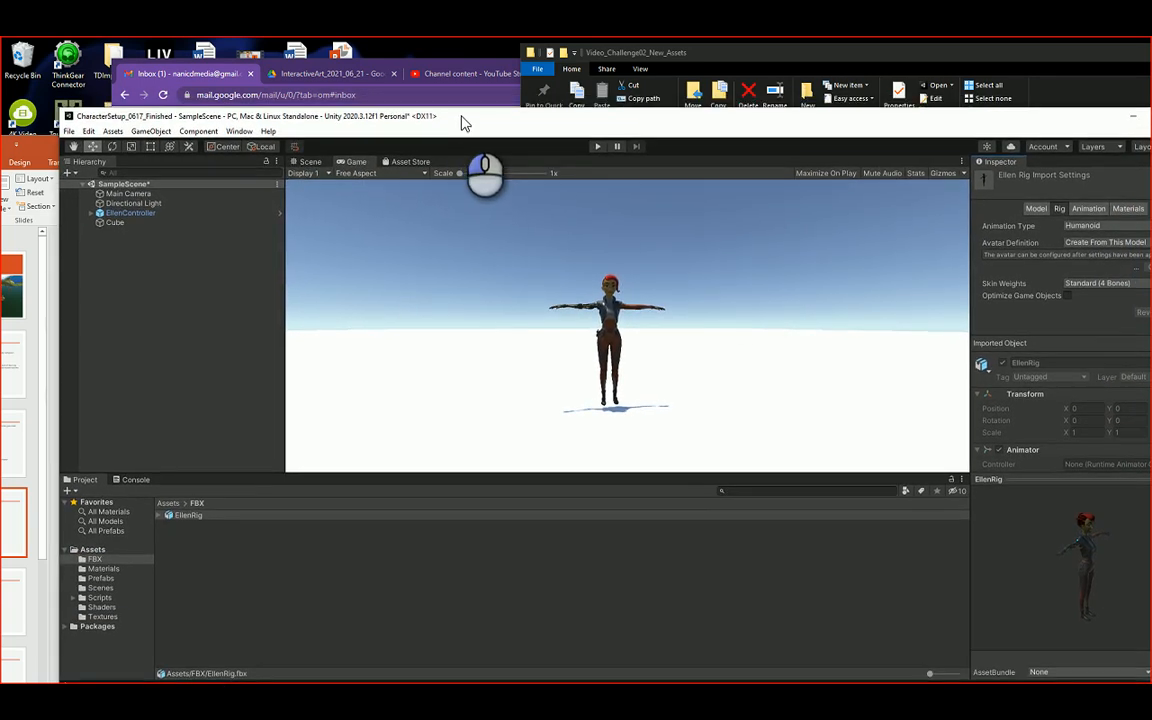
drag(718, 52, 730, 52)
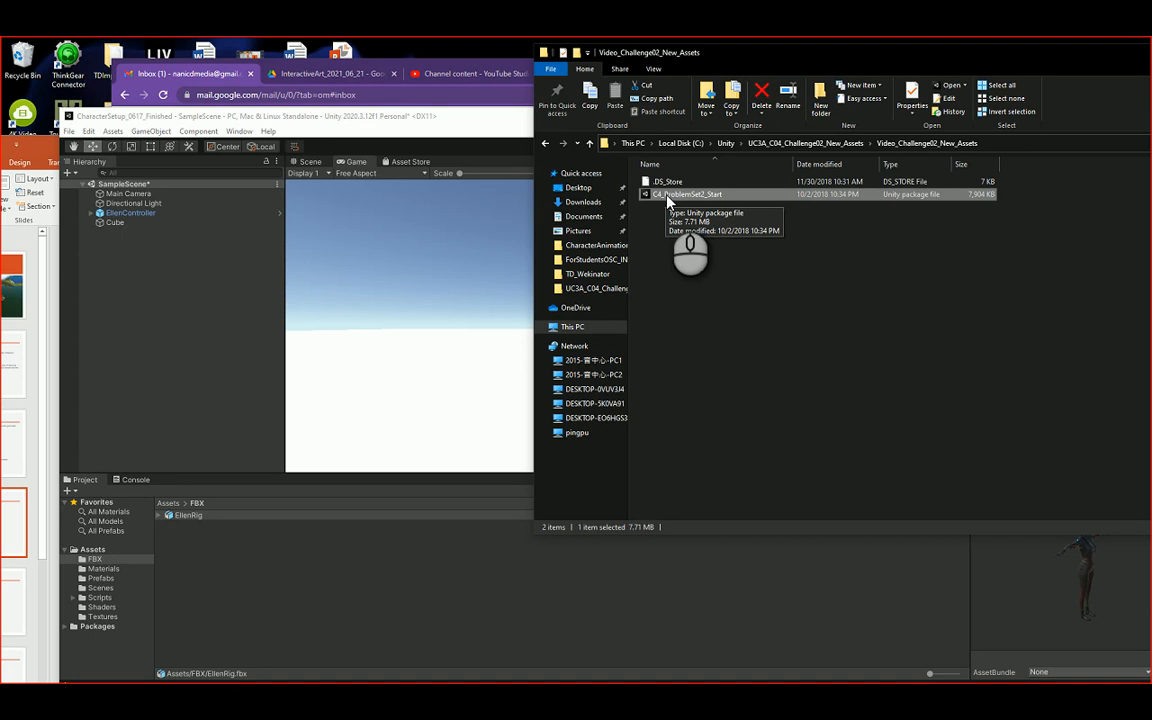
drag(672, 197, 93, 553)
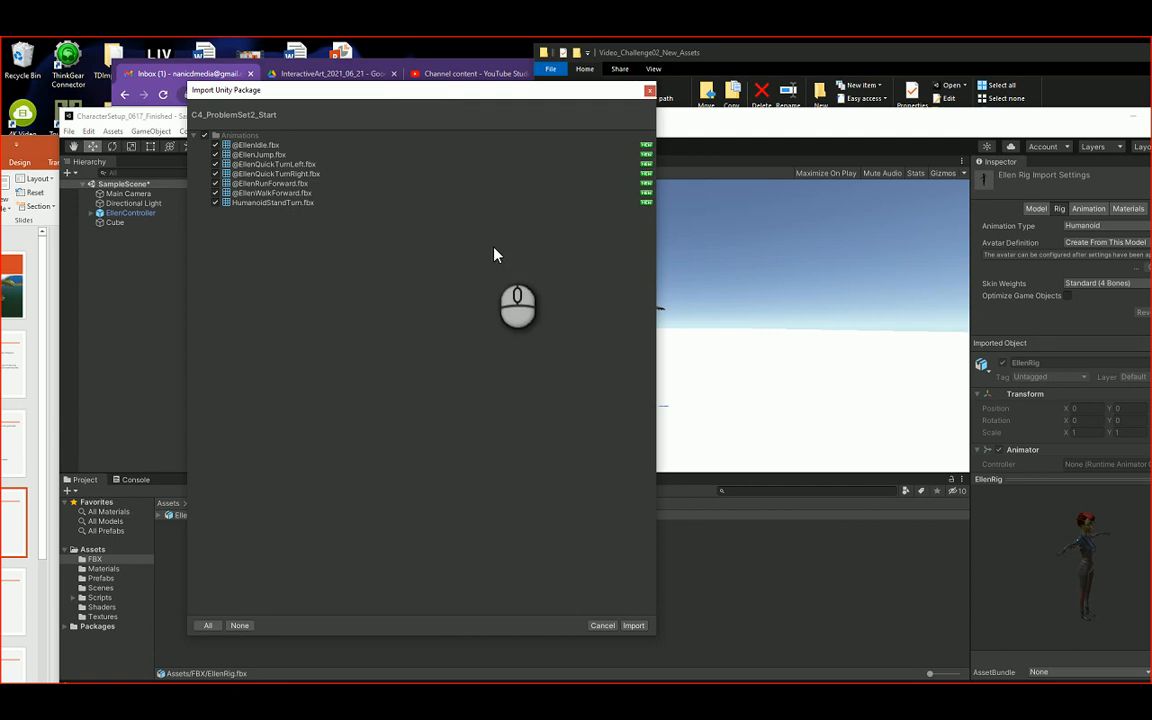
drag(407, 92, 471, 107)
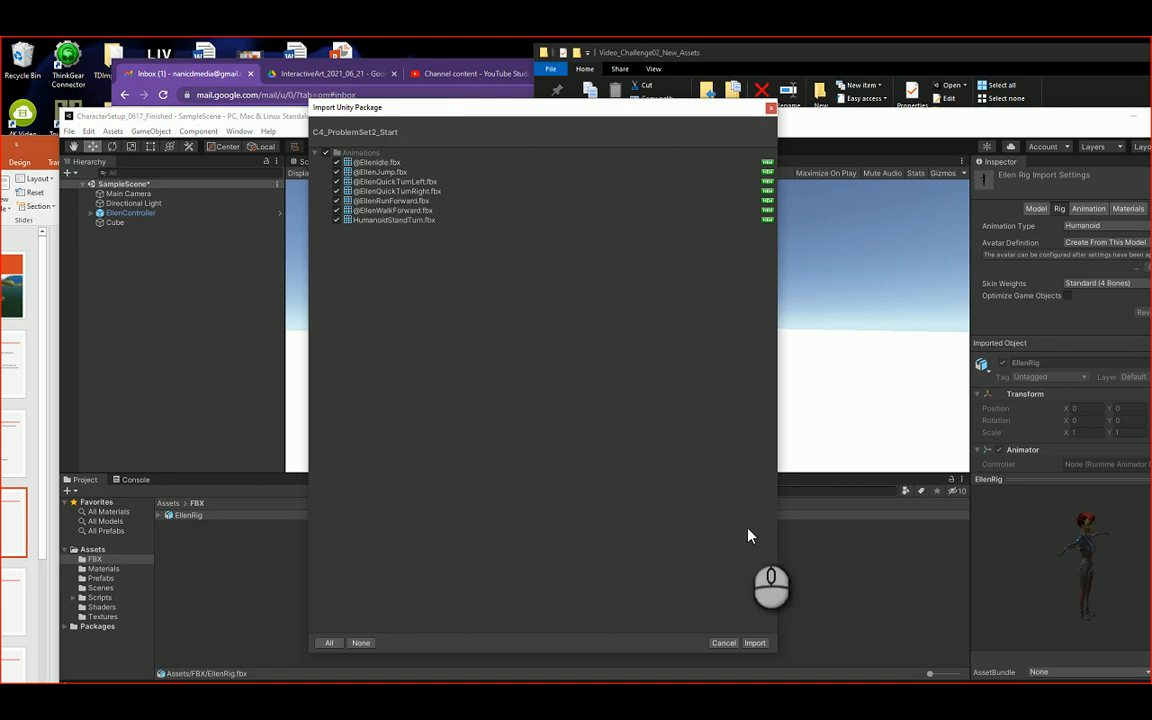
click(757, 643)
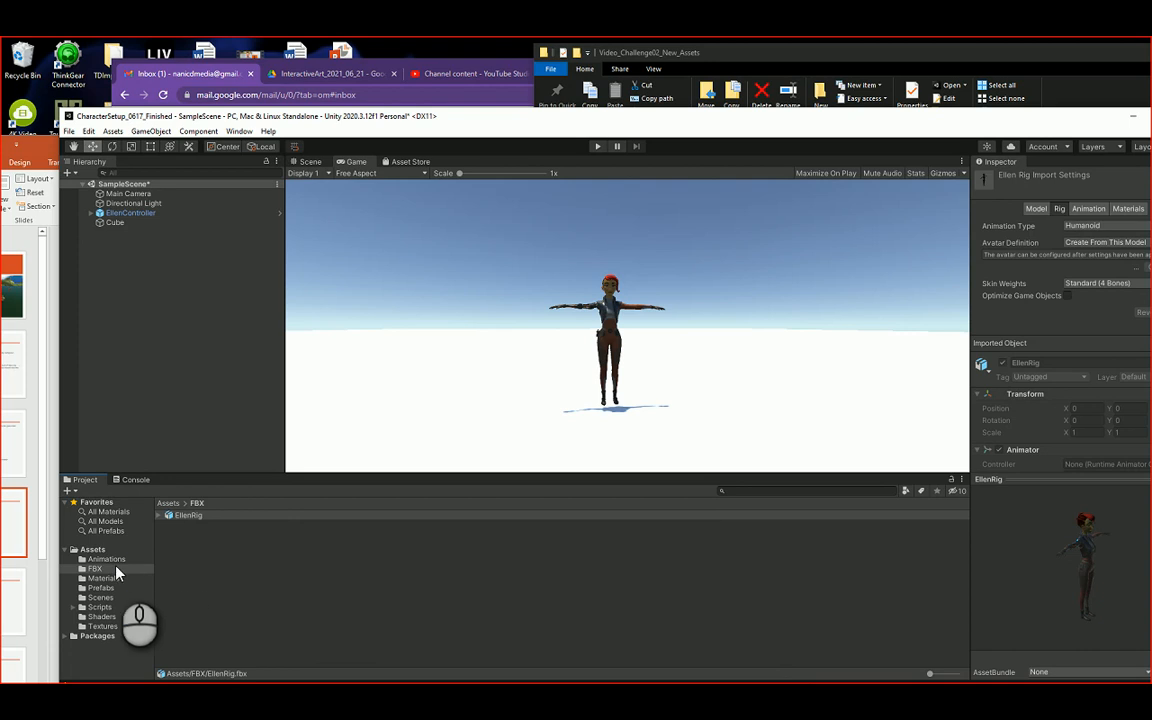
Step: Set the rig's Animation Type to Humanoid for all seven models in the Animations folder together
click(106, 559)
click(208, 516)
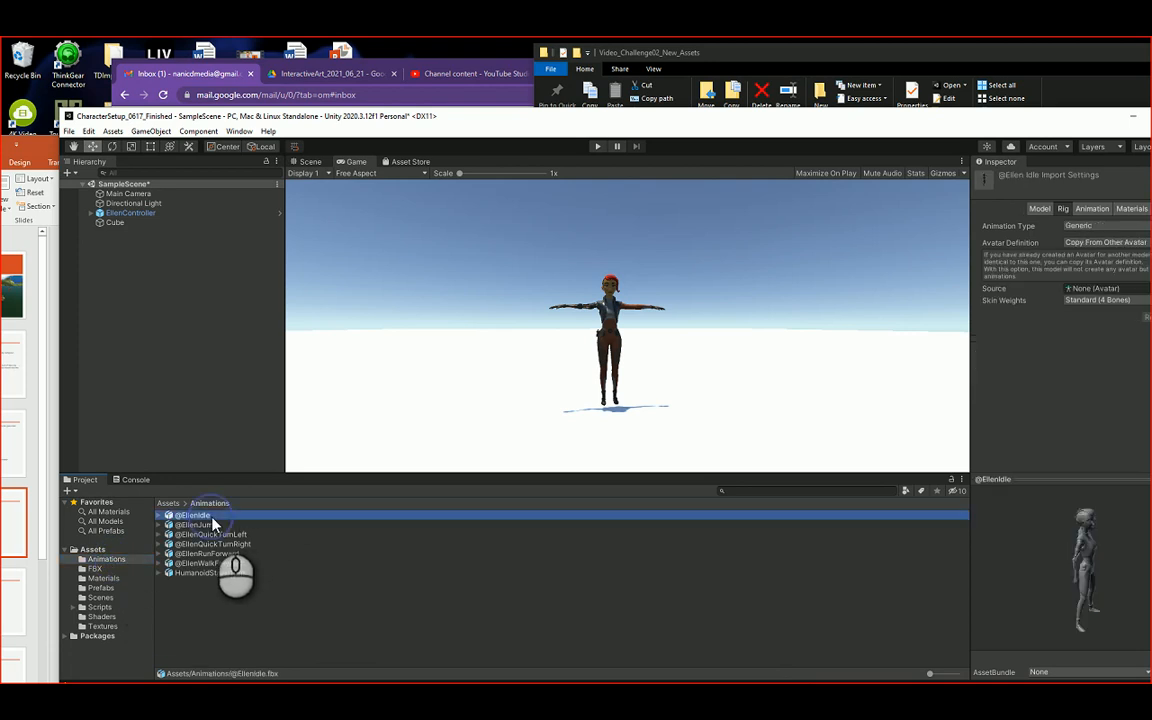
shift+click(222, 574)
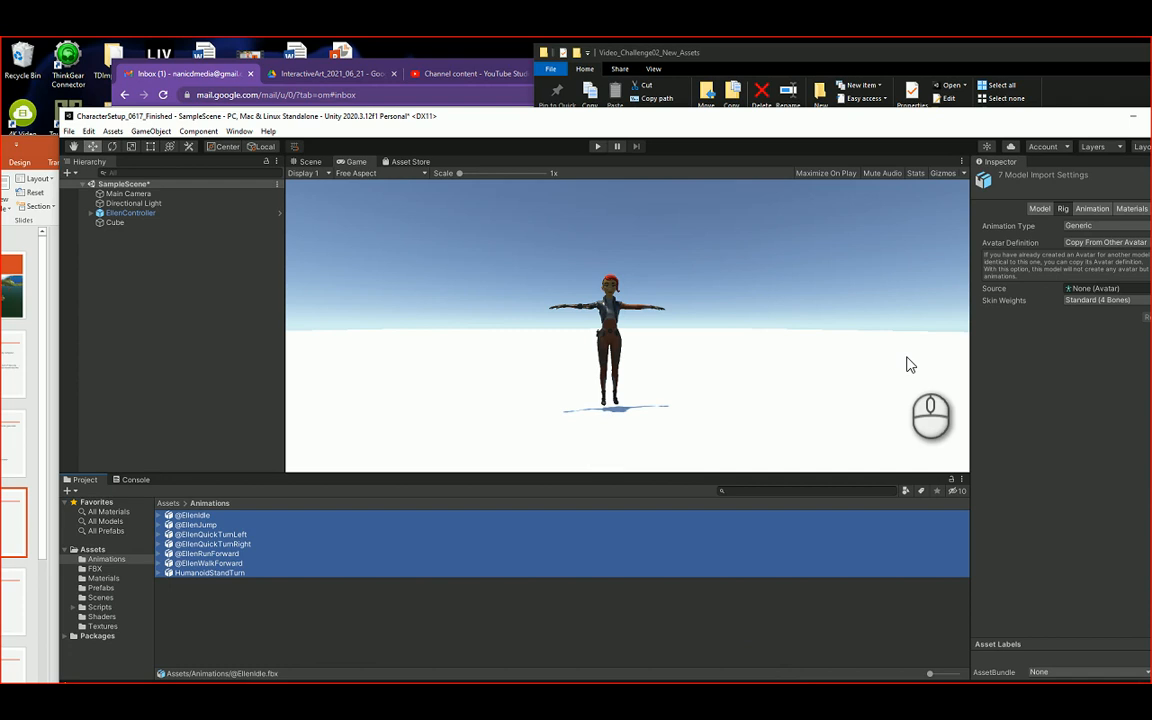
drag(704, 118, 655, 97)
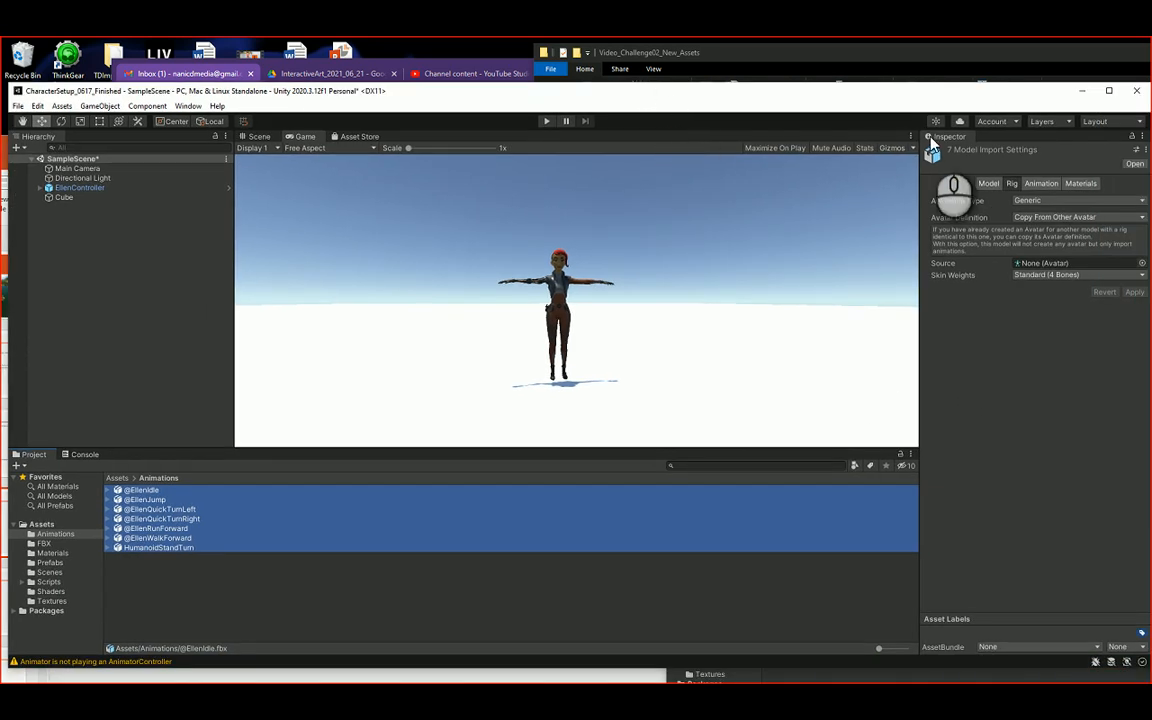
click(1046, 201)
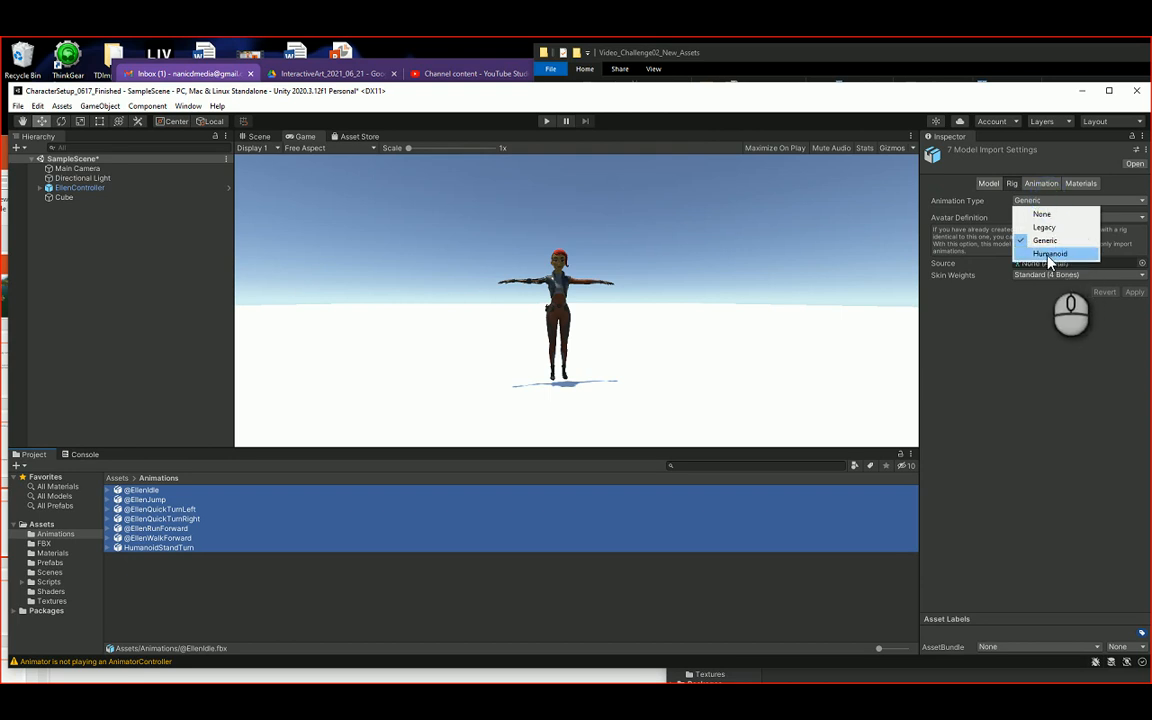
click(1013, 161)
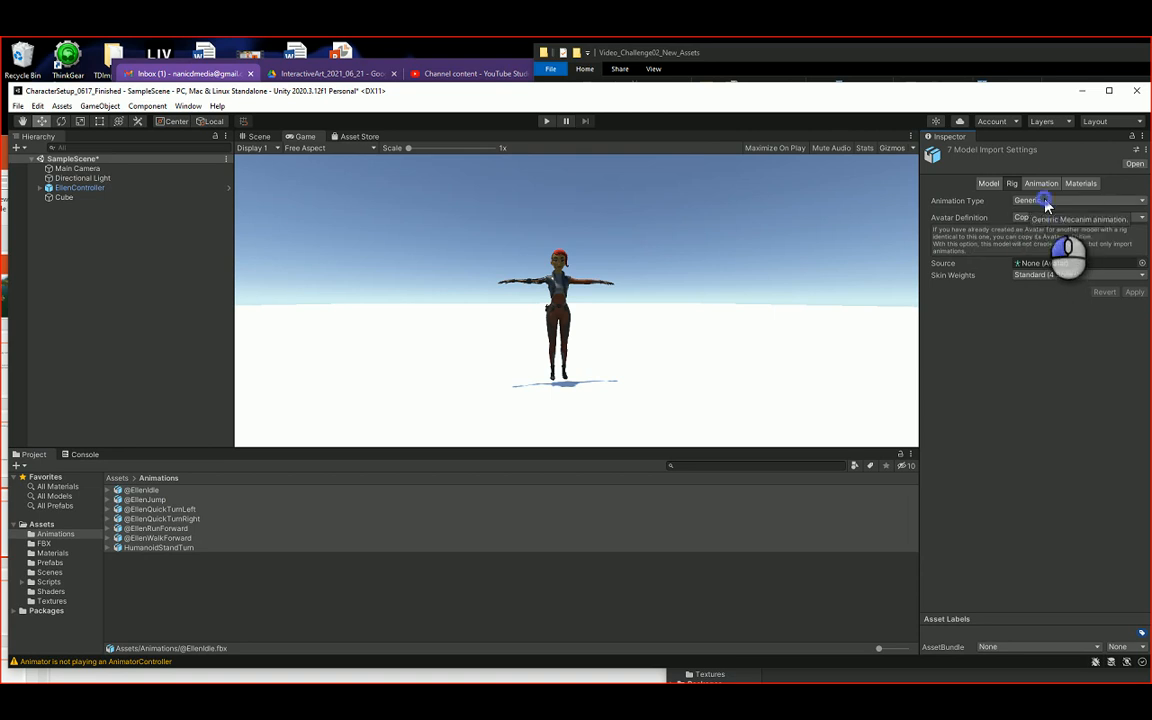
click(1045, 201)
click(1045, 253)
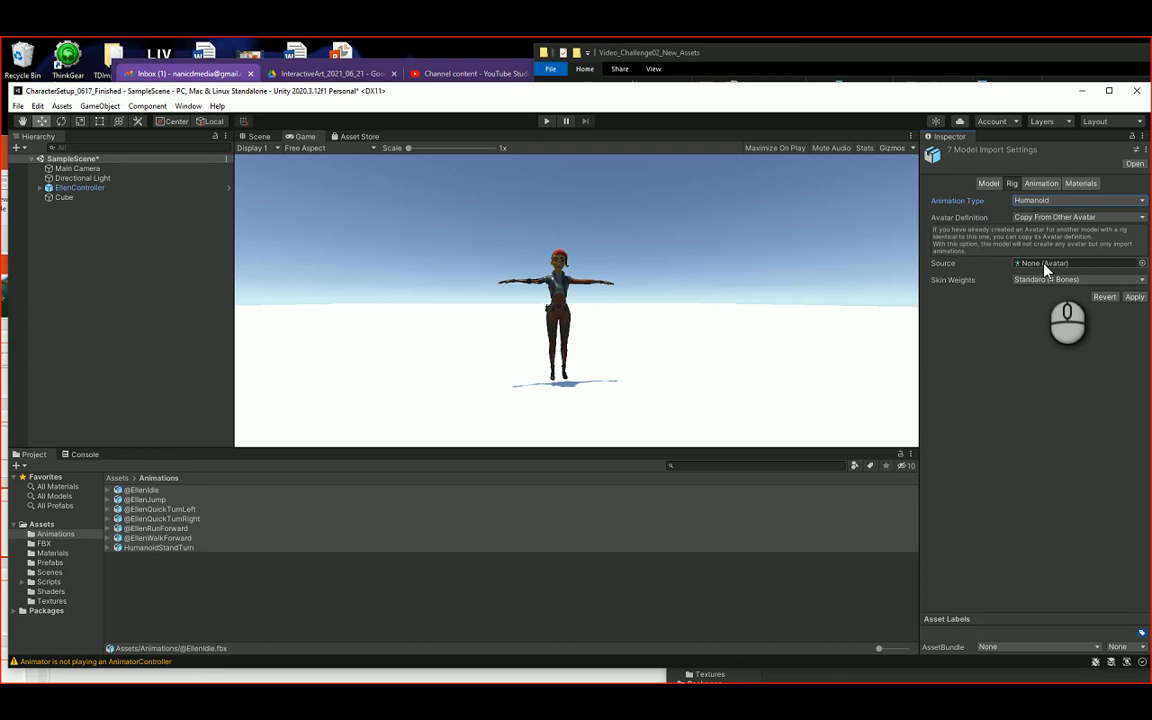
Step: Assign EllenRigAvatar from the FBX folder's EllenRig model as the avatar source for the seven animation models and apply the change
click(45, 543)
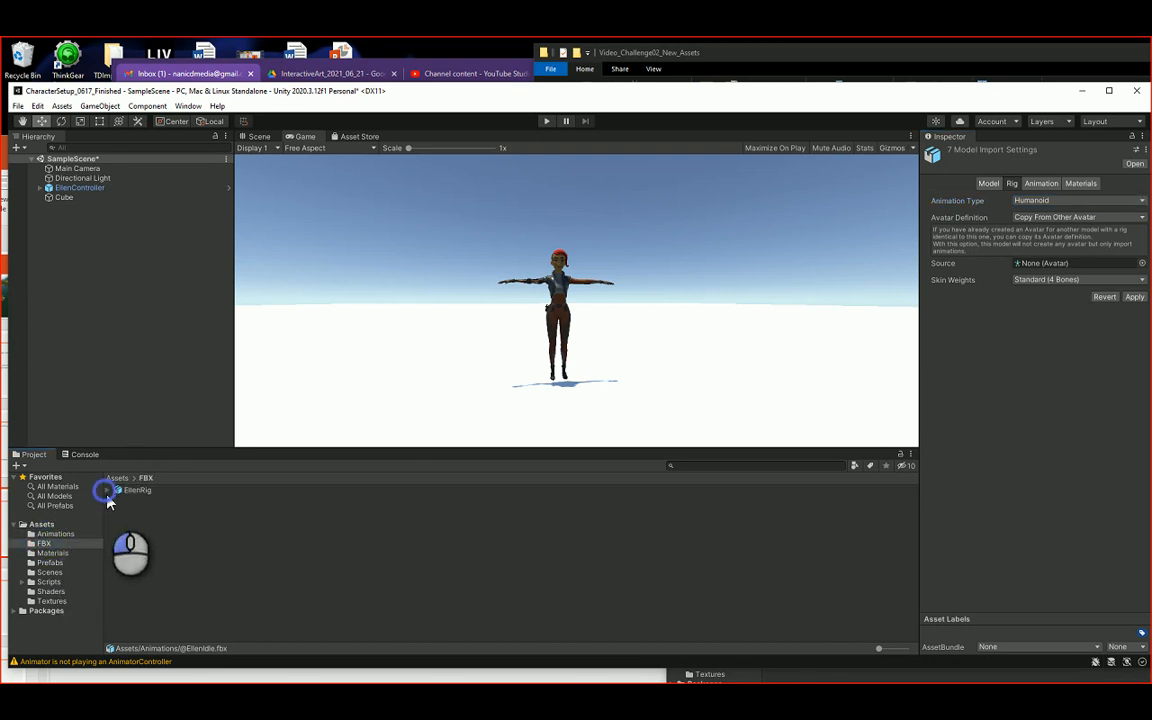
click(107, 490)
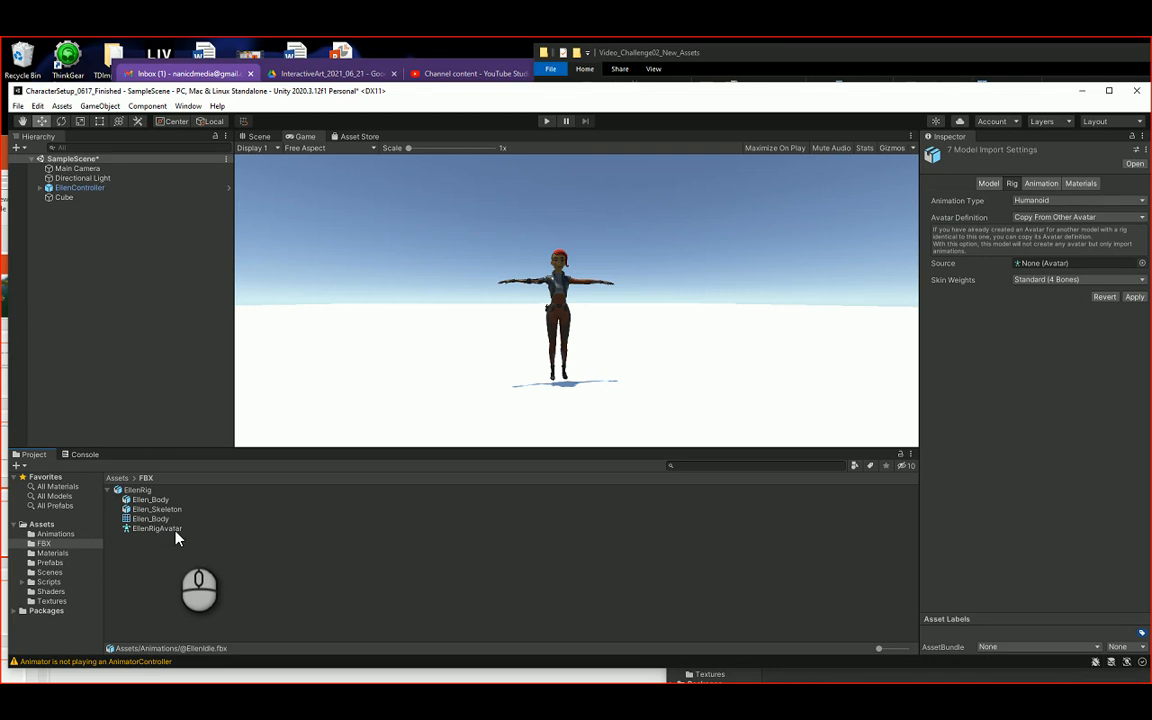
drag(172, 535, 1045, 266)
click(1136, 297)
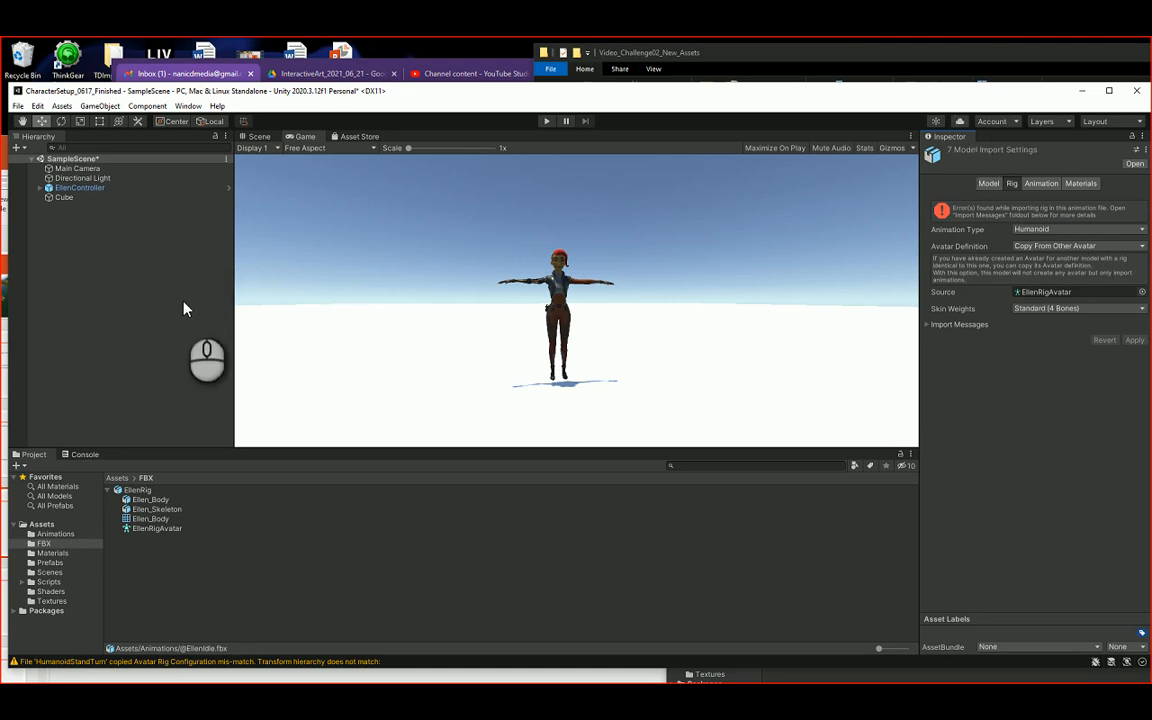
Step: Inspect the Animator components of EllenController and its Ellen child object for their assigned avatars
click(89, 189)
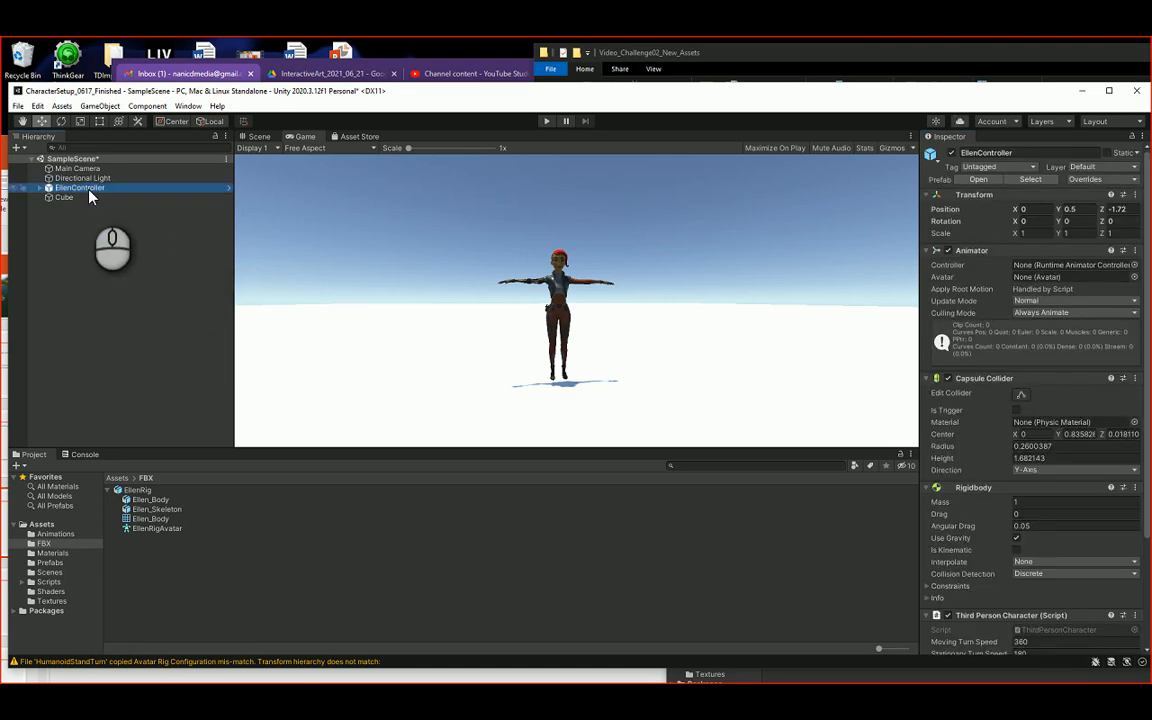
click(40, 188)
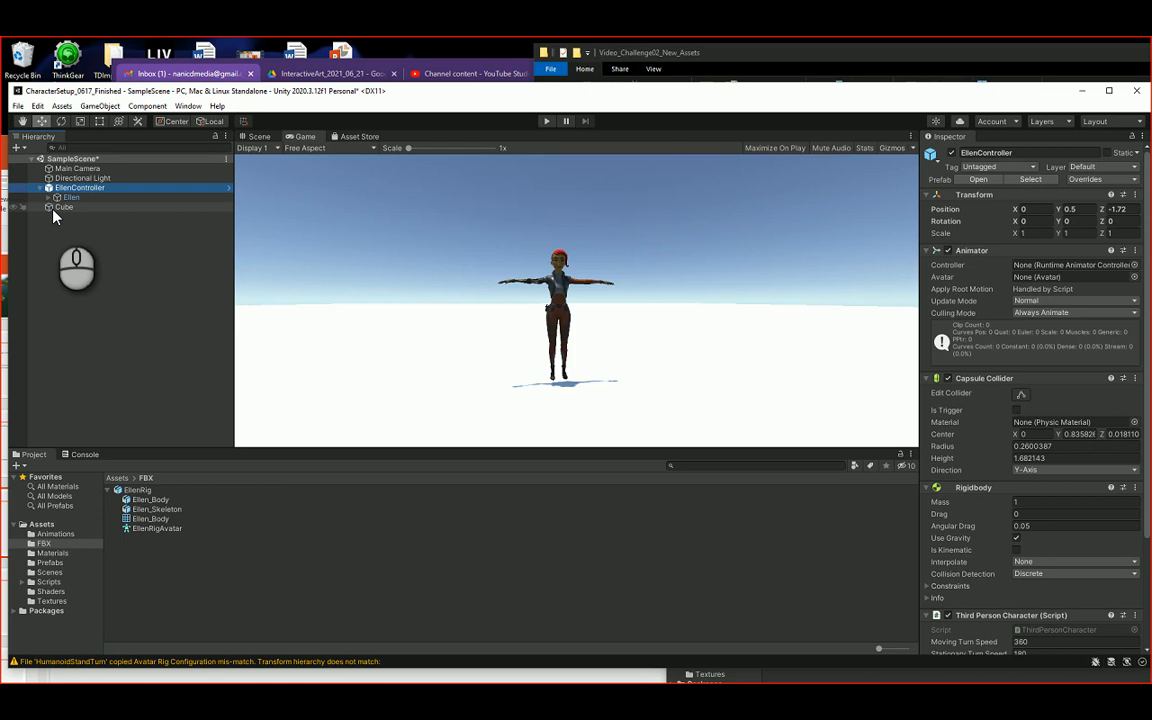
click(50, 198)
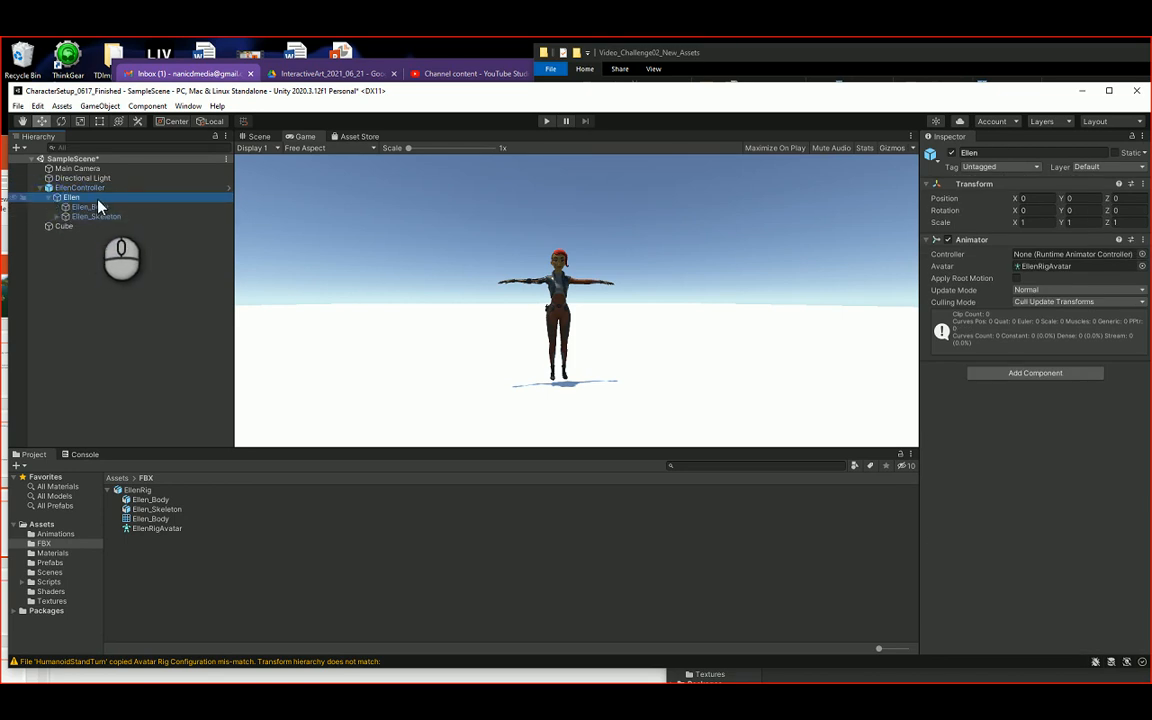
click(108, 490)
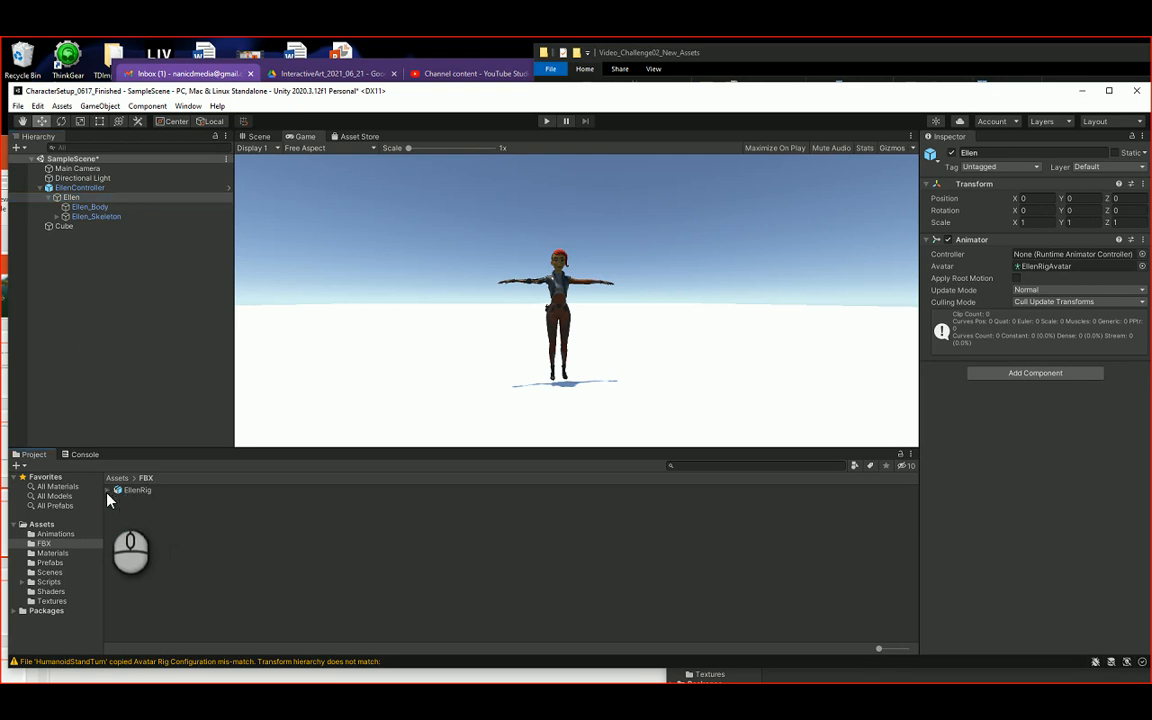
Step: Examine the rig settings and previews of the Ellen animation models in the Animations folder one by one
click(56, 534)
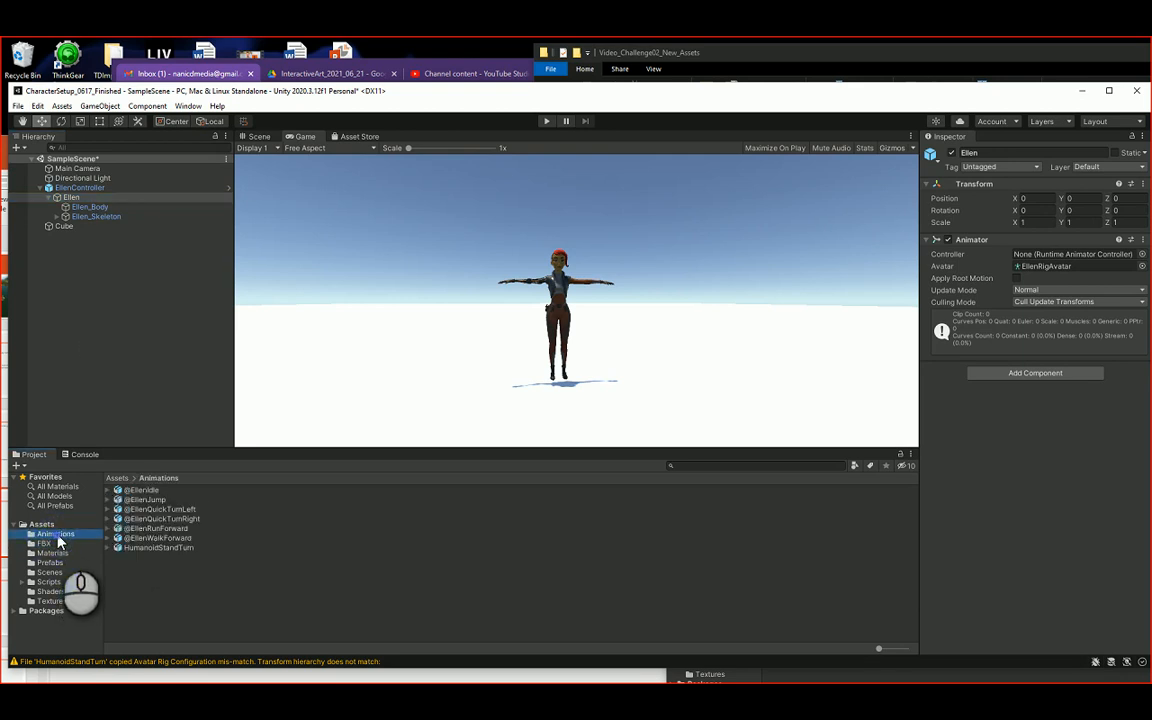
click(140, 490)
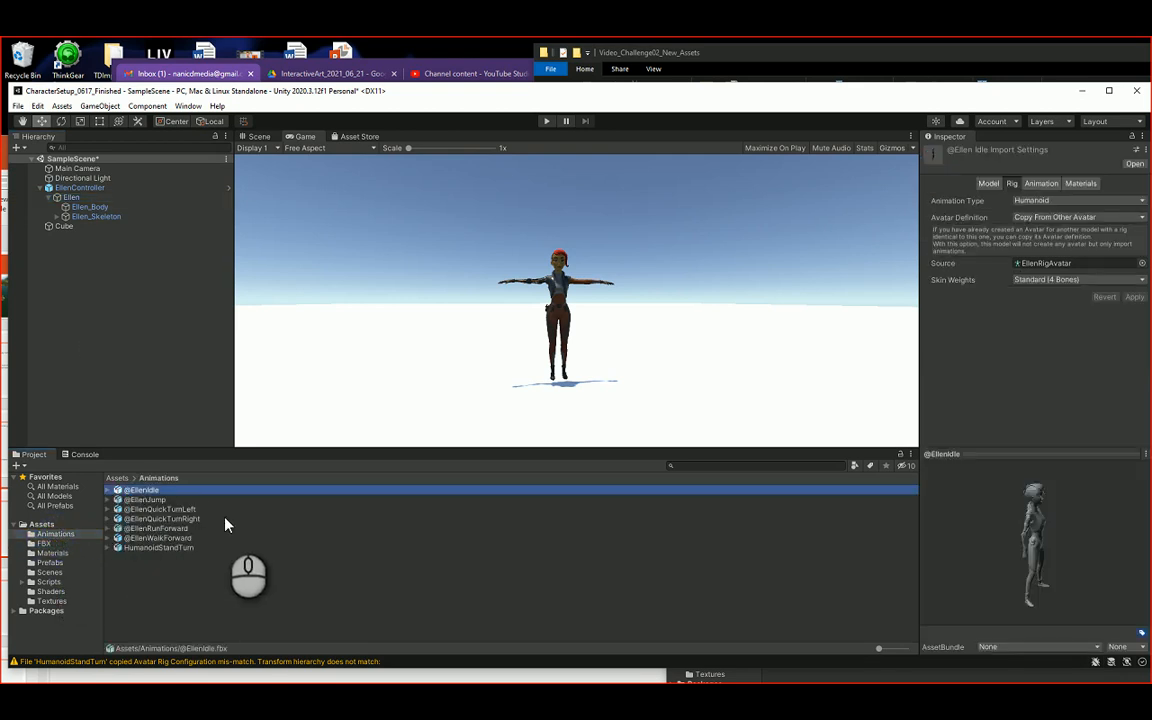
click(143, 500)
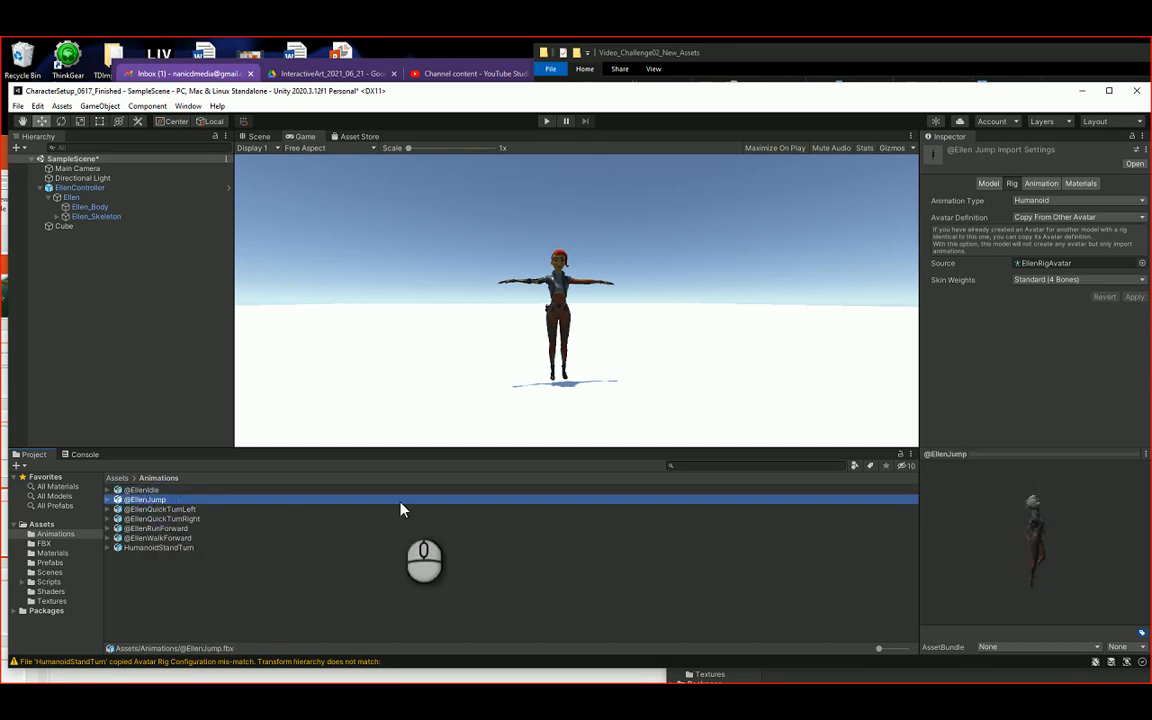
drag(1040, 555, 967, 542)
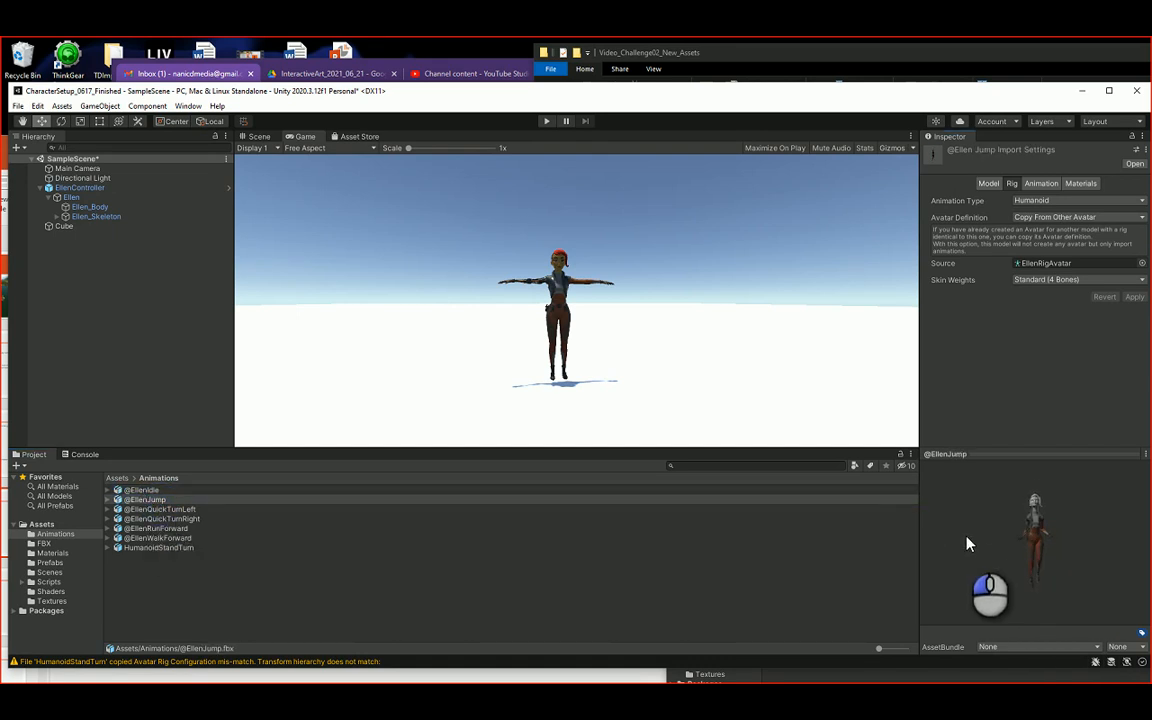
click(160, 509)
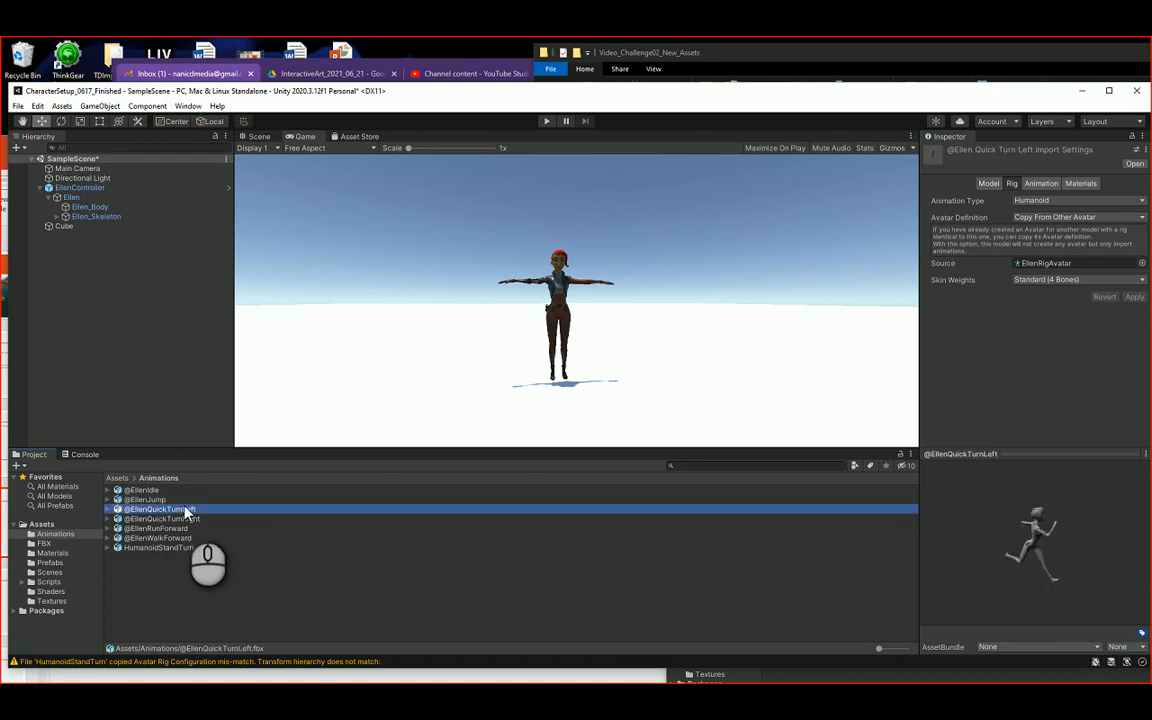
click(1038, 540)
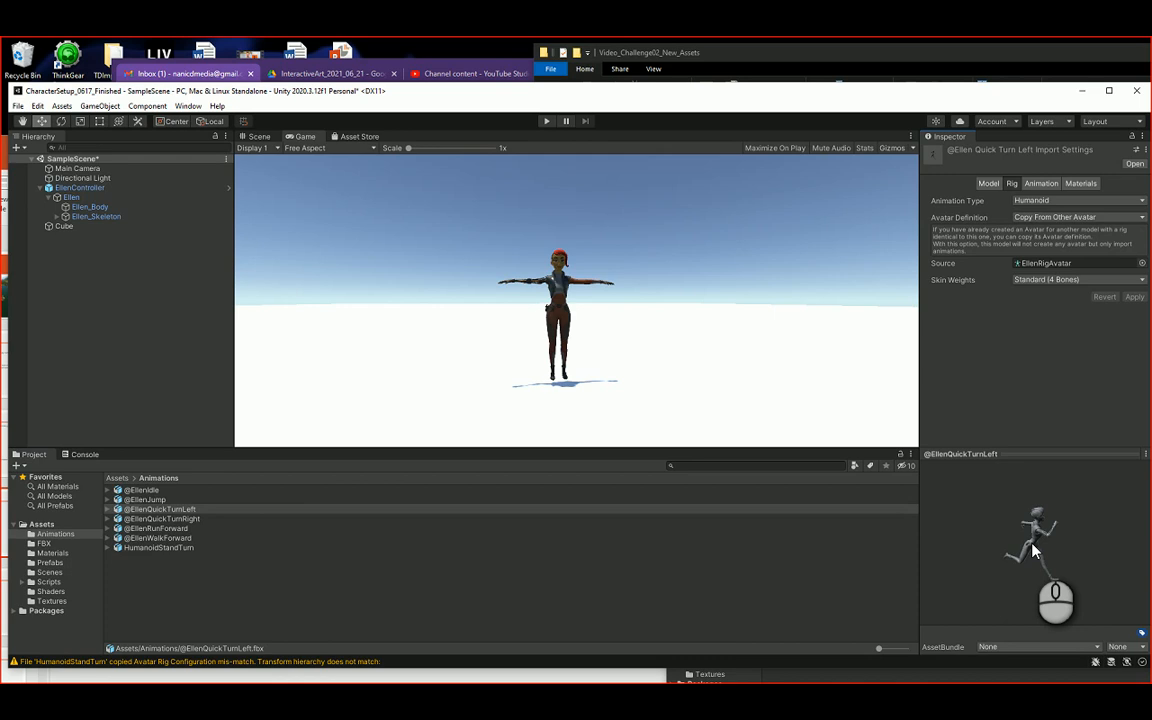
drag(1036, 449, 1035, 427)
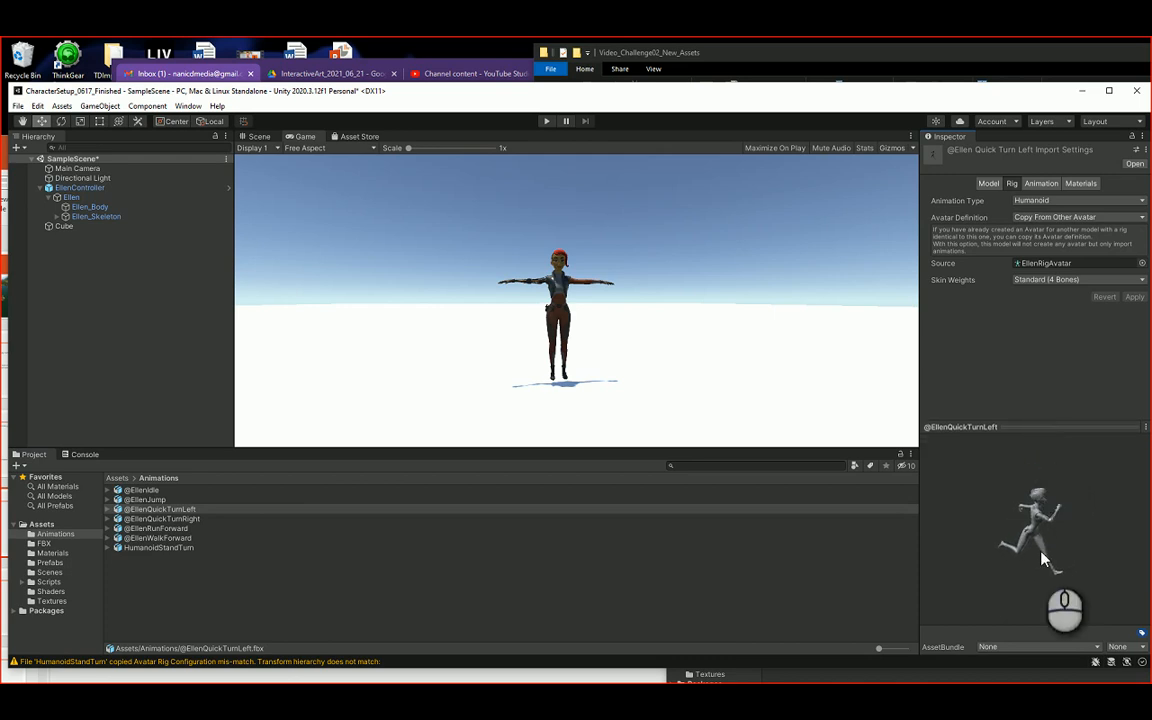
click(160, 519)
double_click(150, 519)
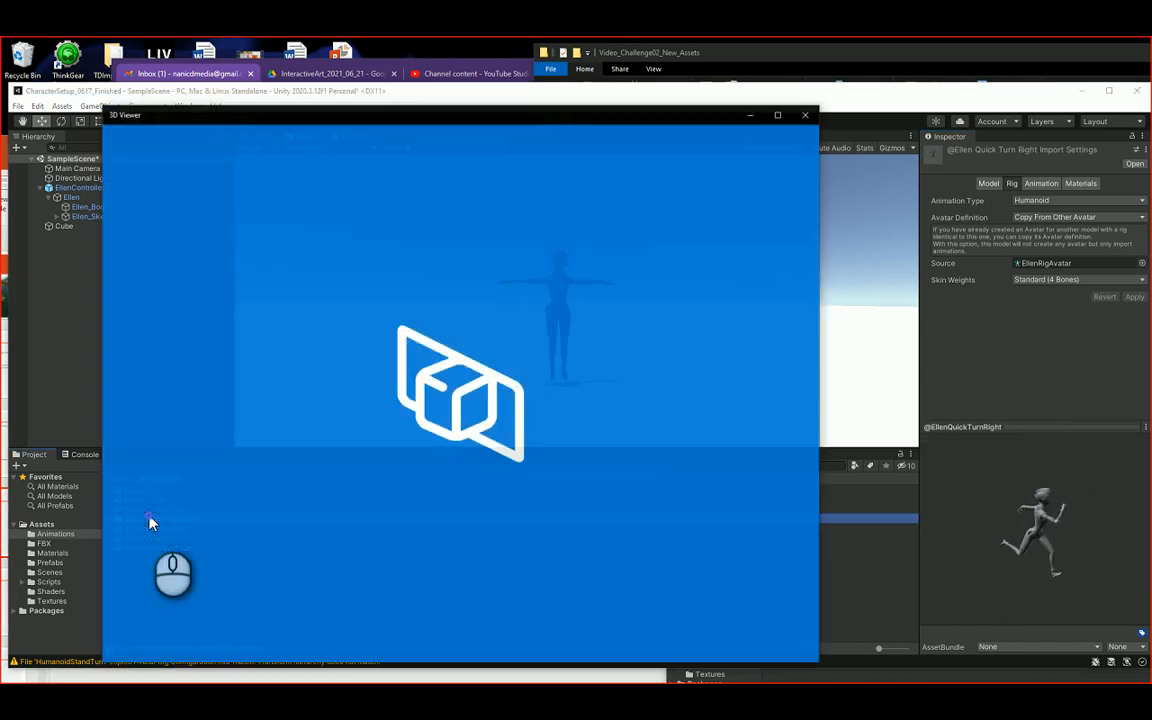
click(799, 121)
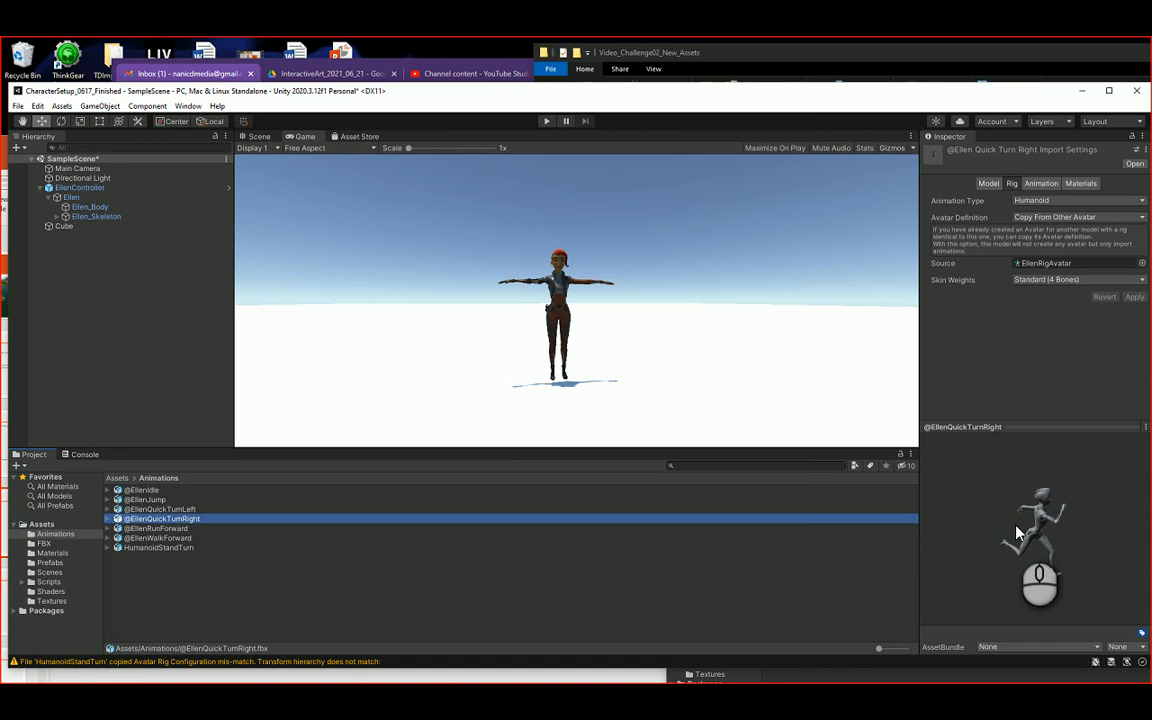
drag(1037, 574, 905, 545)
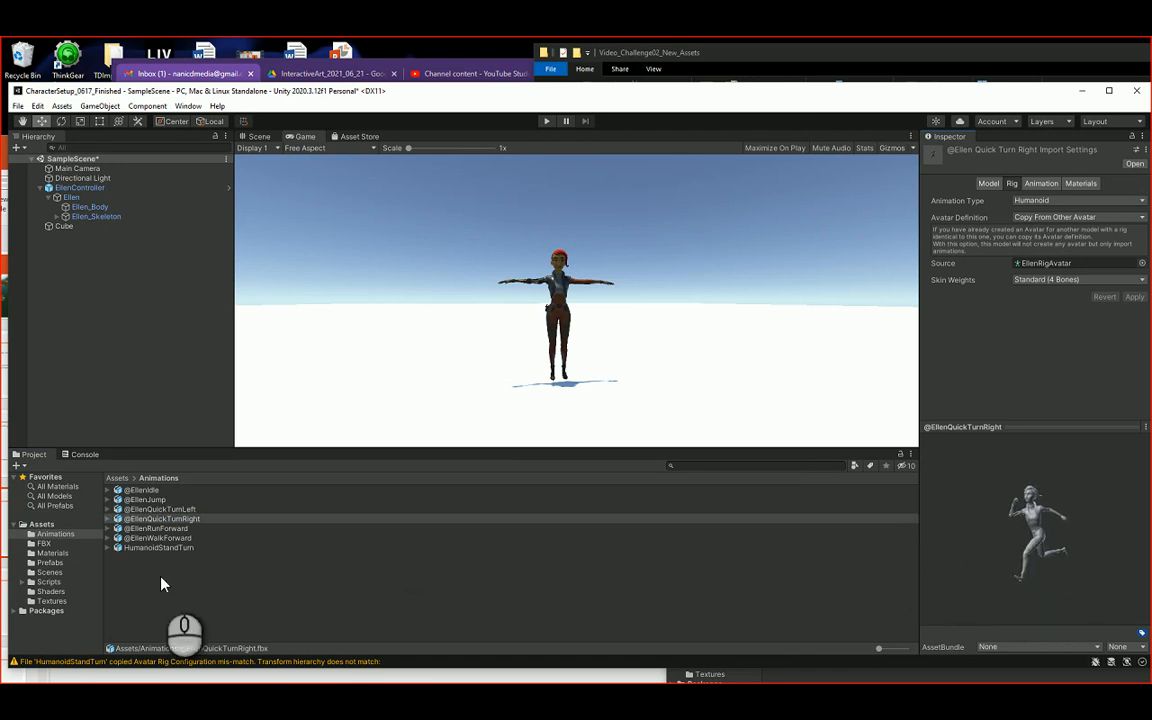
click(155, 529)
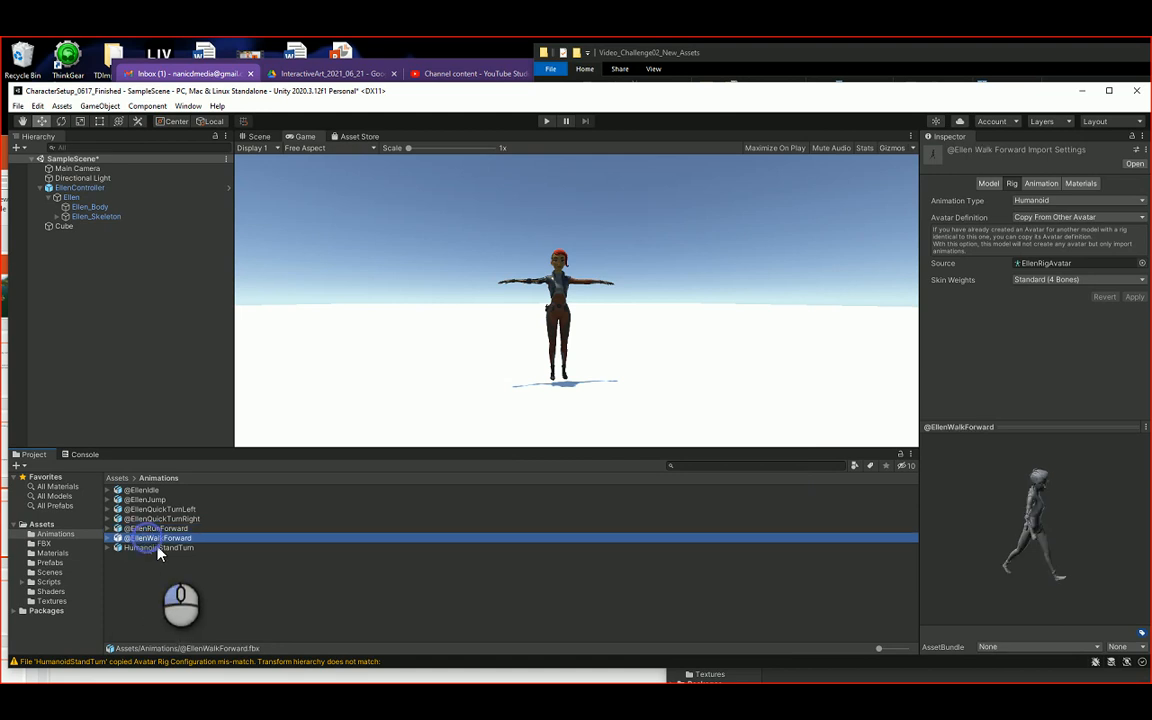
Step: Set the Avatar Definition of the HumanoidStandTurn model to Create From This Model and apply the change
click(157, 548)
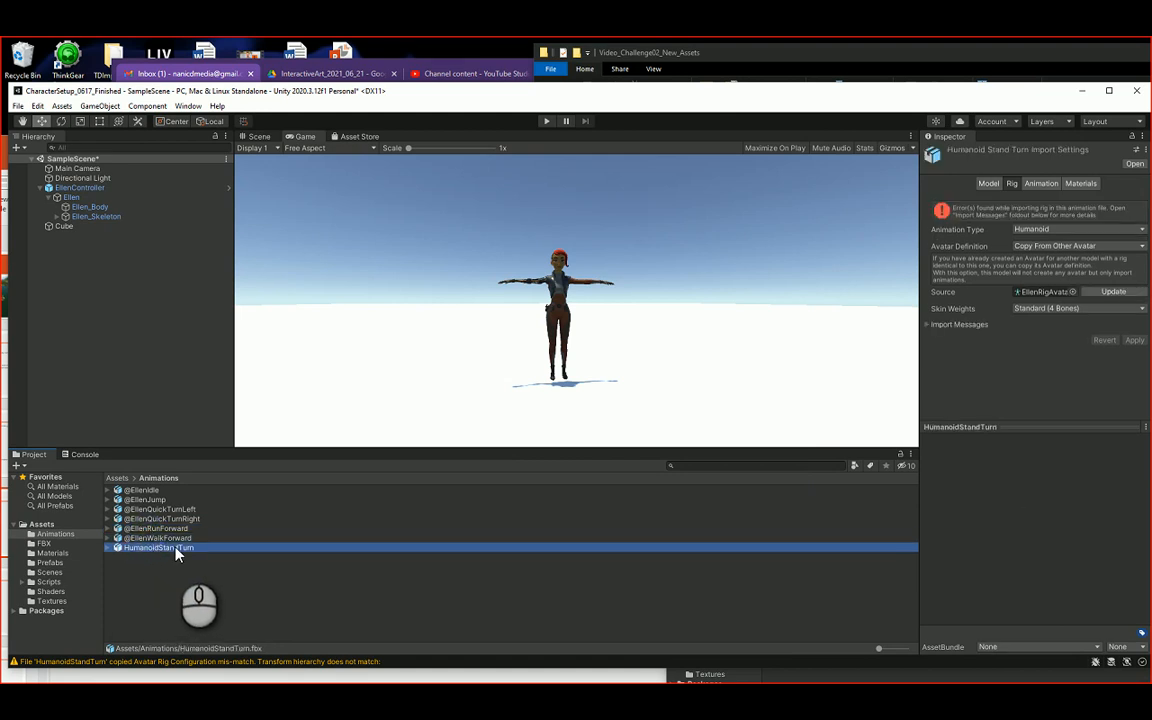
click(1048, 248)
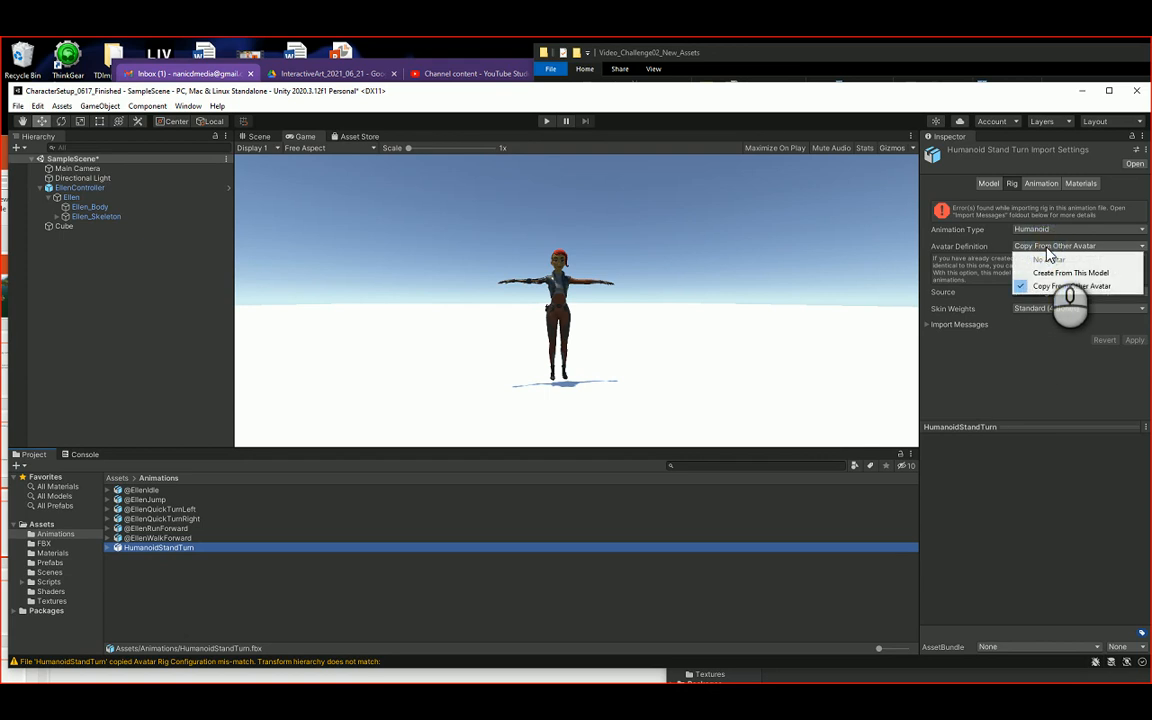
click(1069, 272)
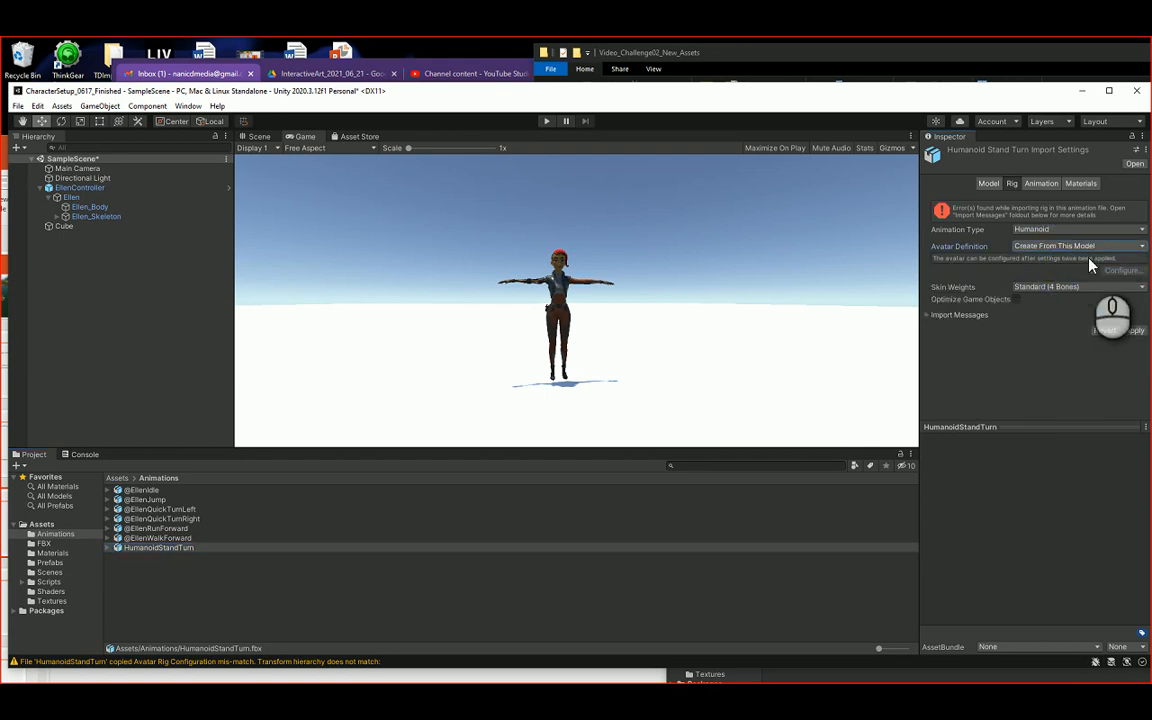
click(1137, 332)
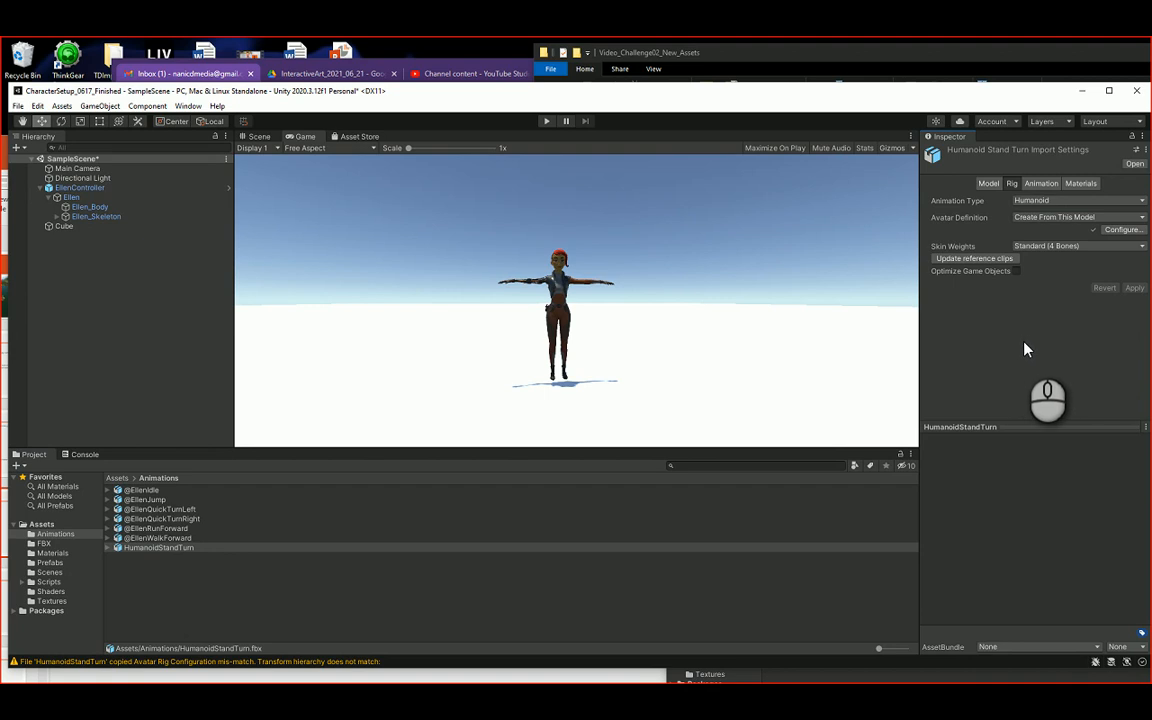
click(158, 490)
click(155, 499)
click(158, 509)
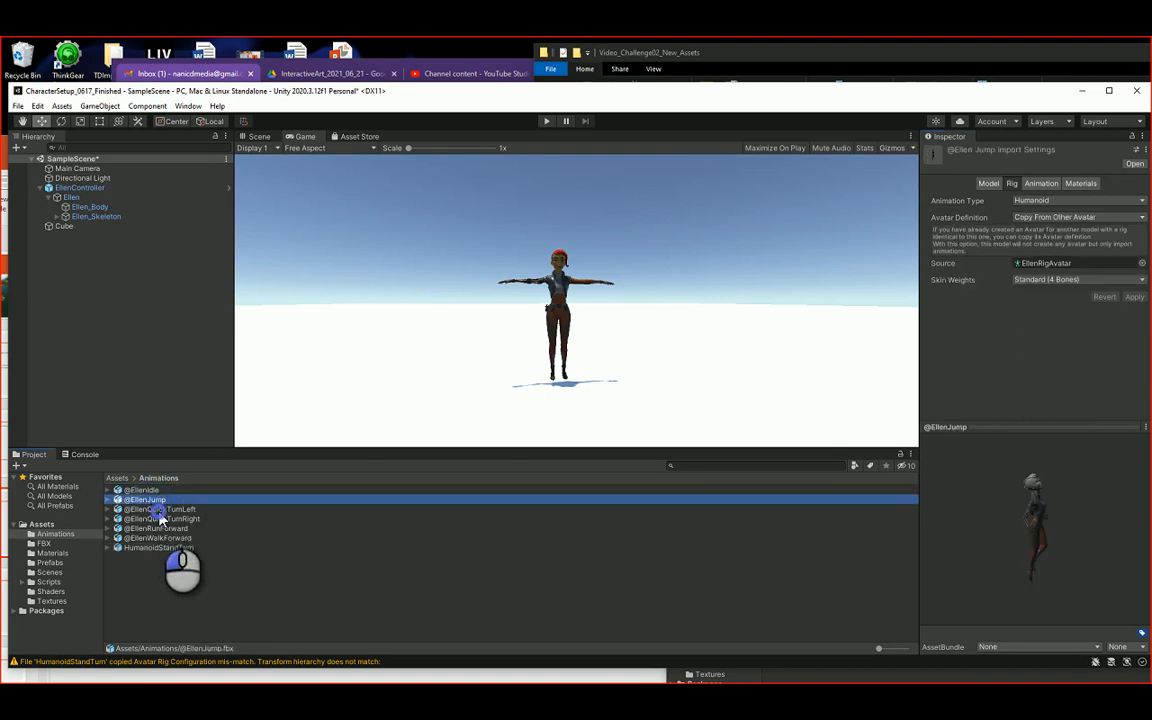
click(160, 519)
click(160, 528)
click(160, 538)
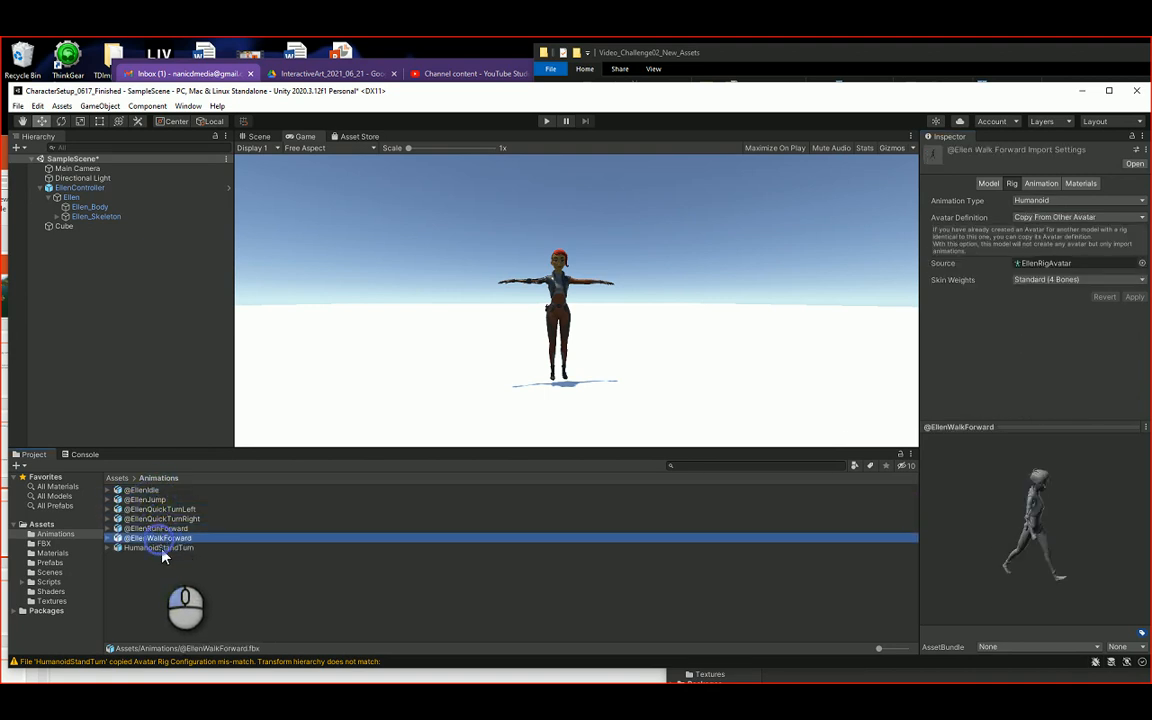
click(160, 548)
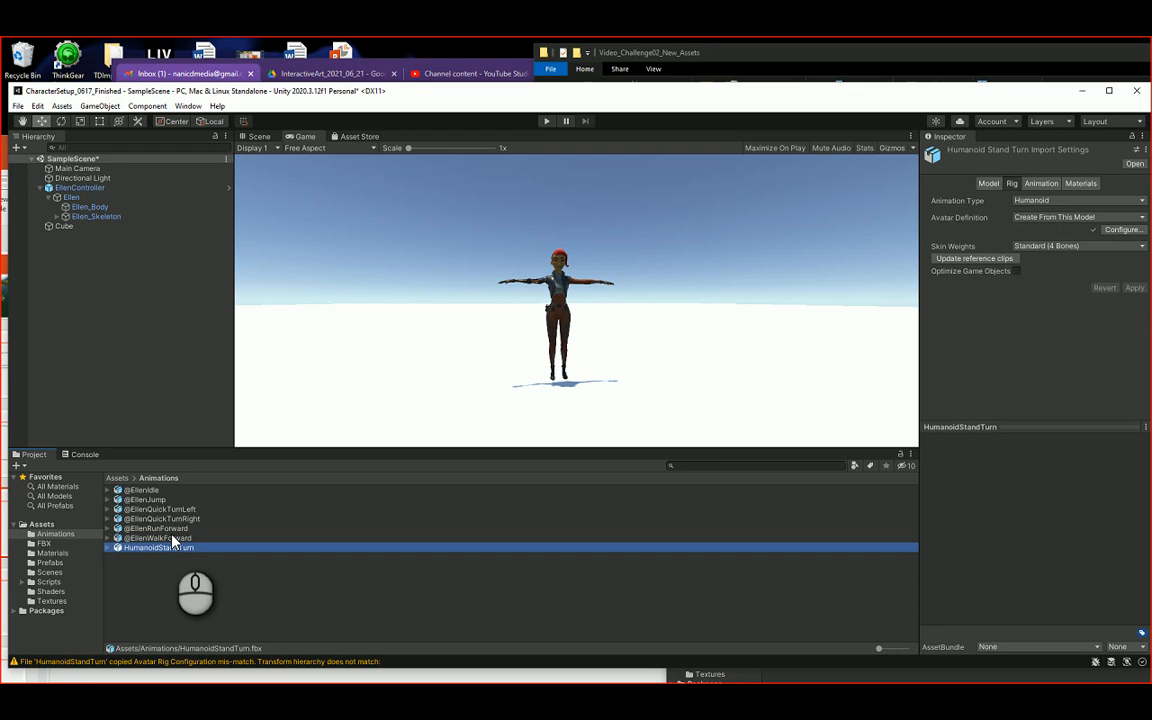
click(143, 490)
click(146, 499)
click(148, 509)
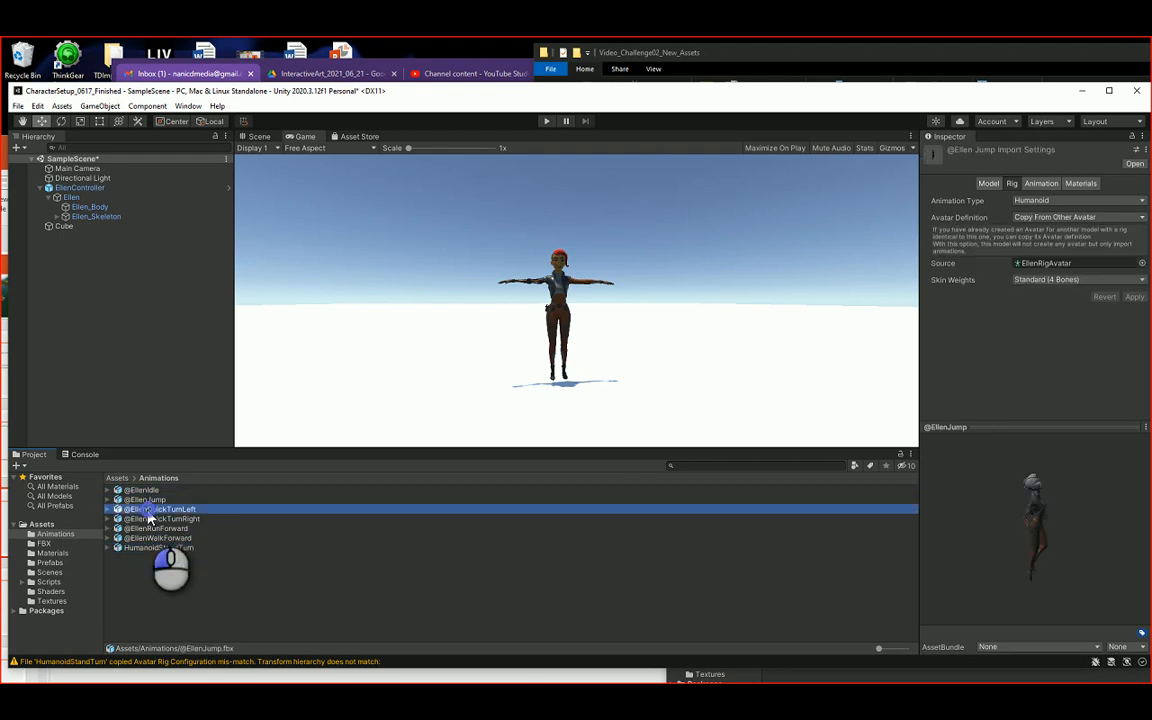
click(149, 519)
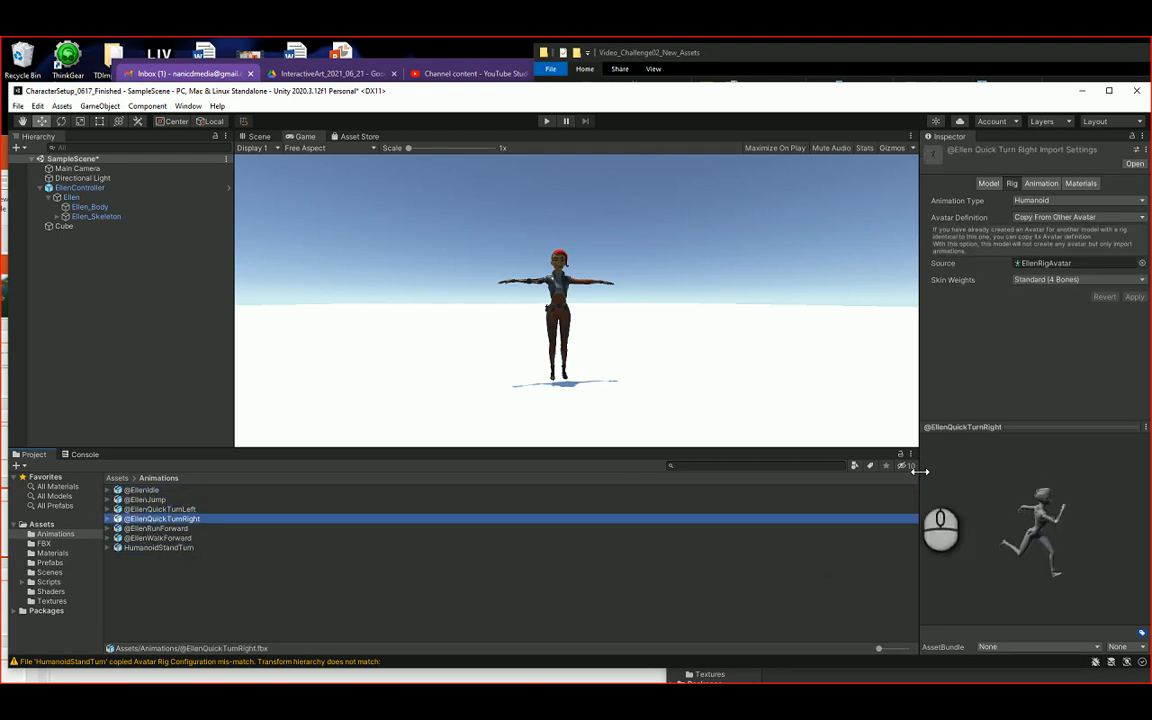
click(1072, 185)
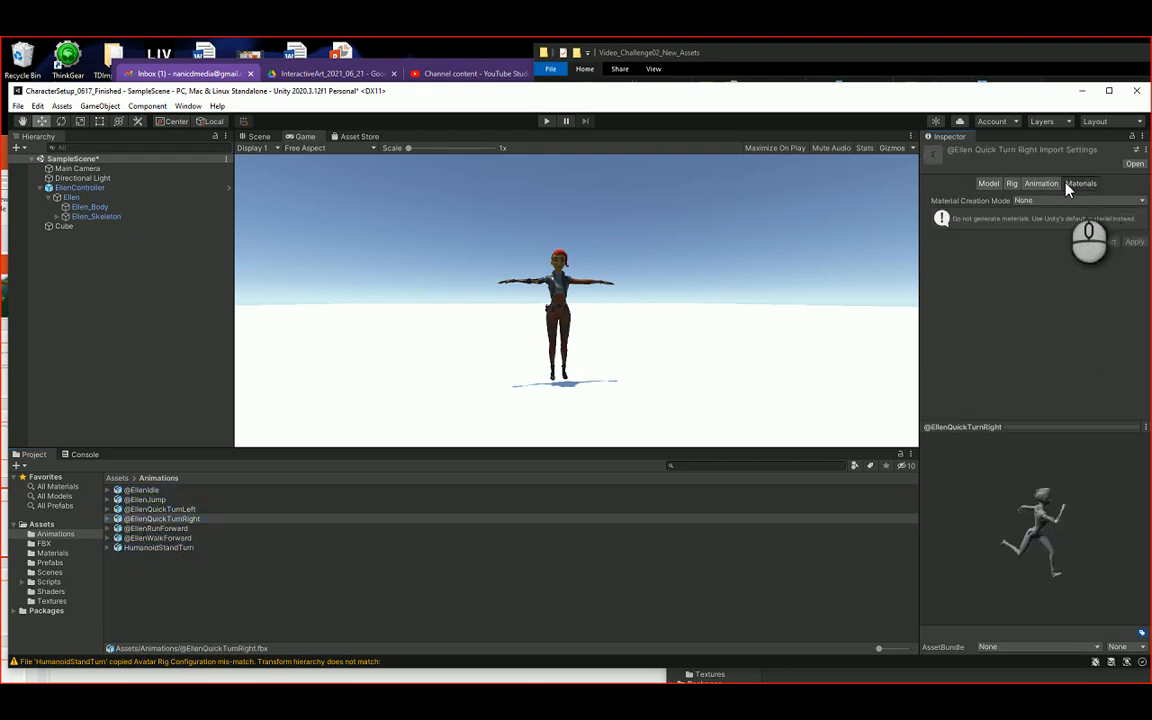
click(988, 185)
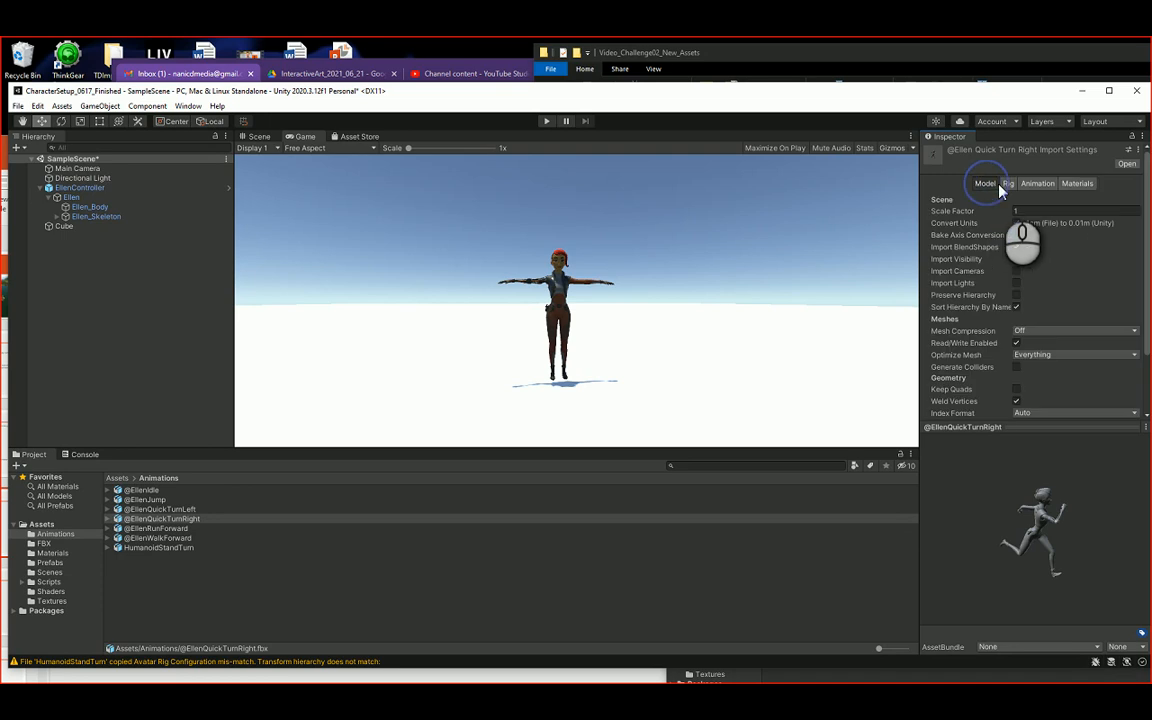
click(1009, 185)
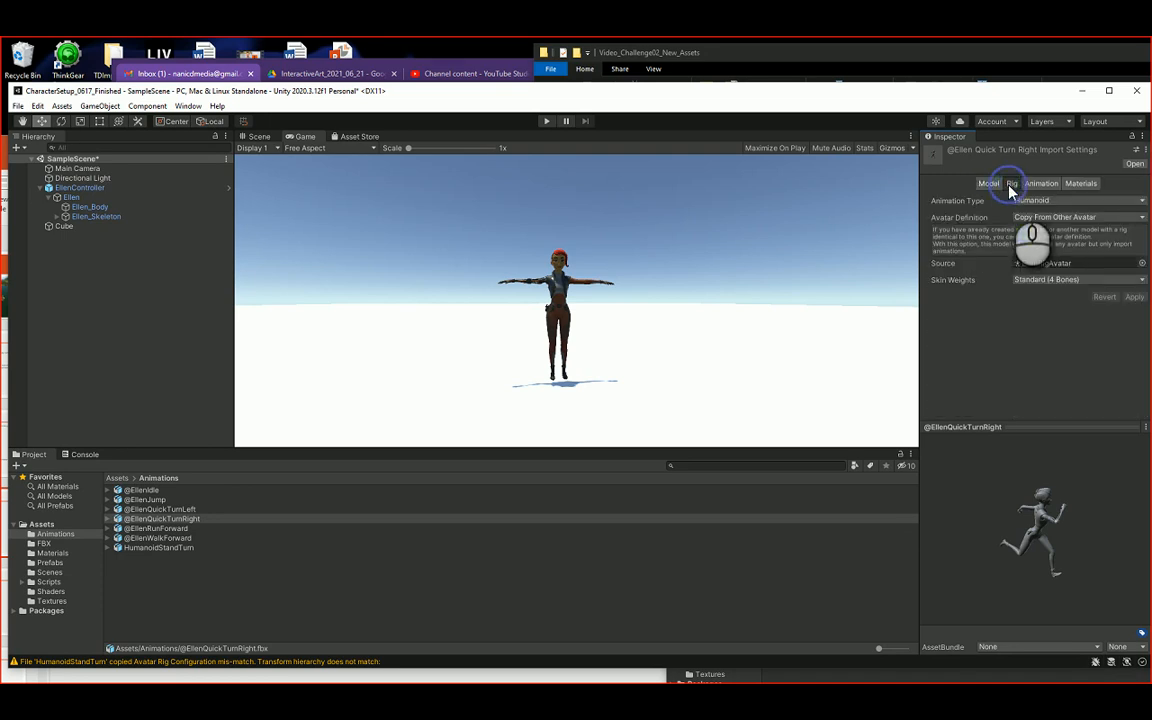
click(143, 491)
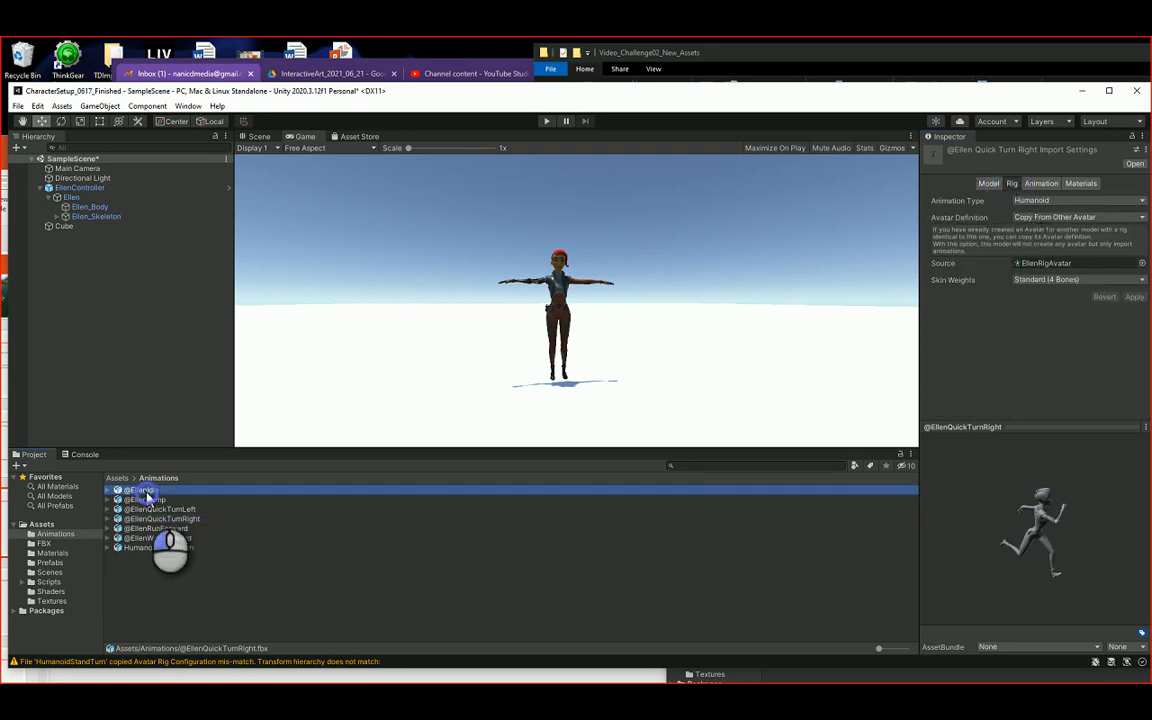
click(145, 500)
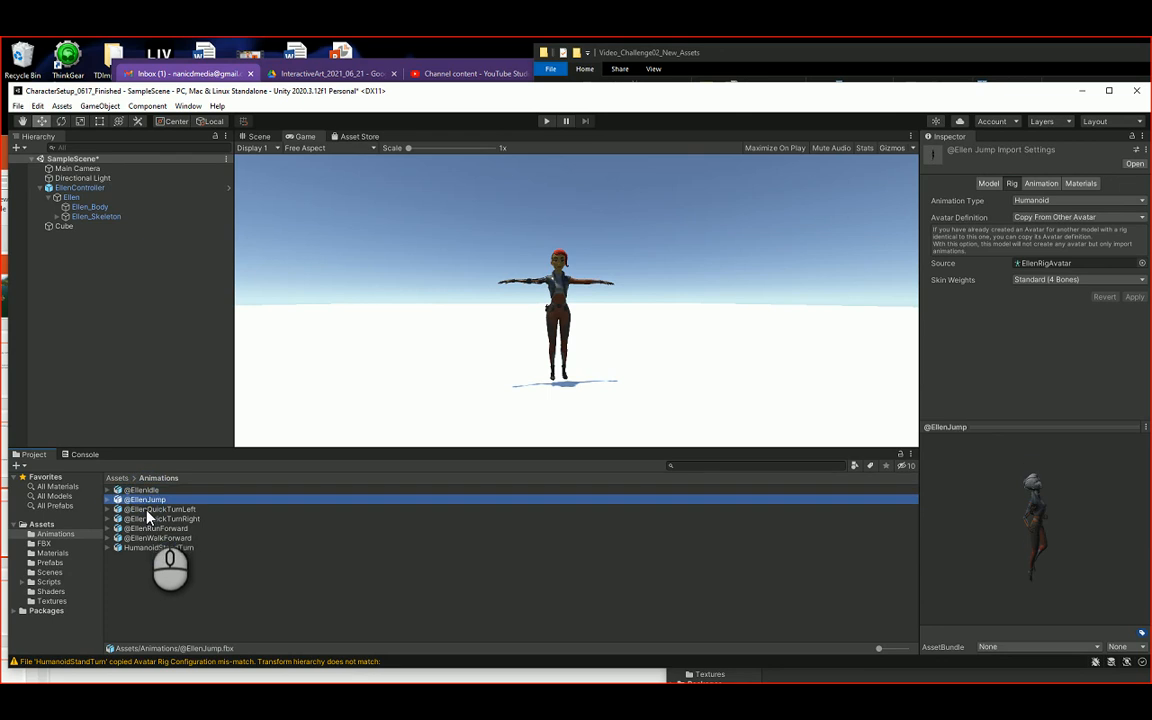
click(143, 491)
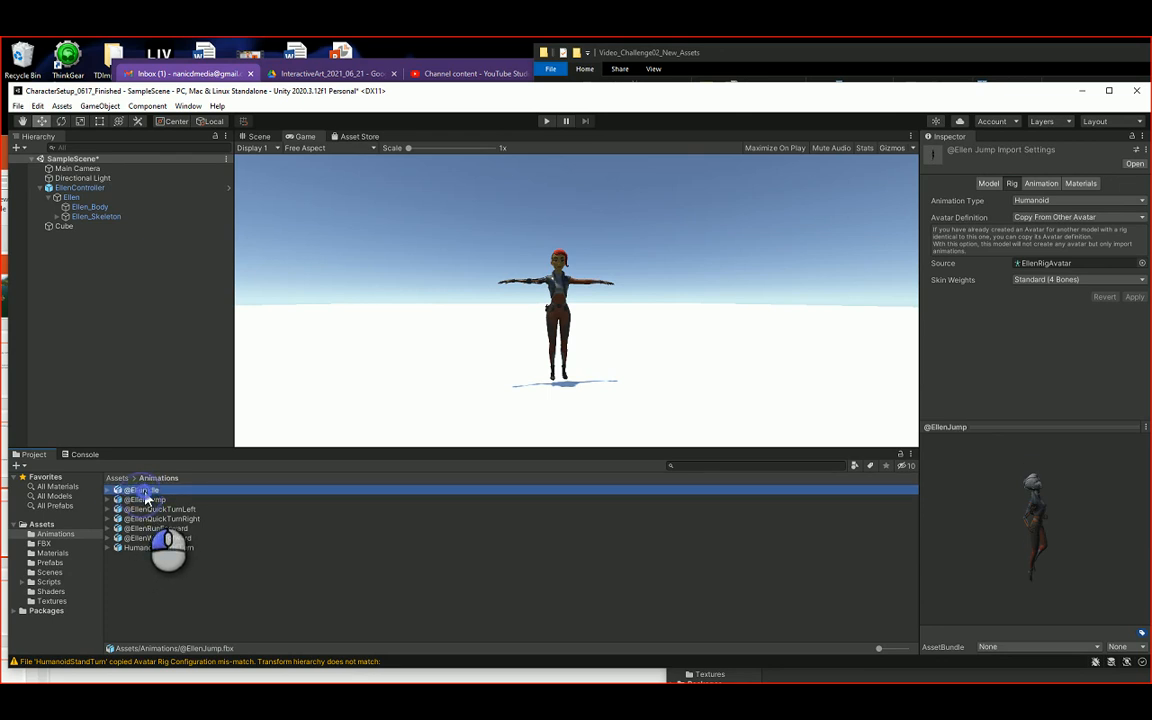
click(152, 519)
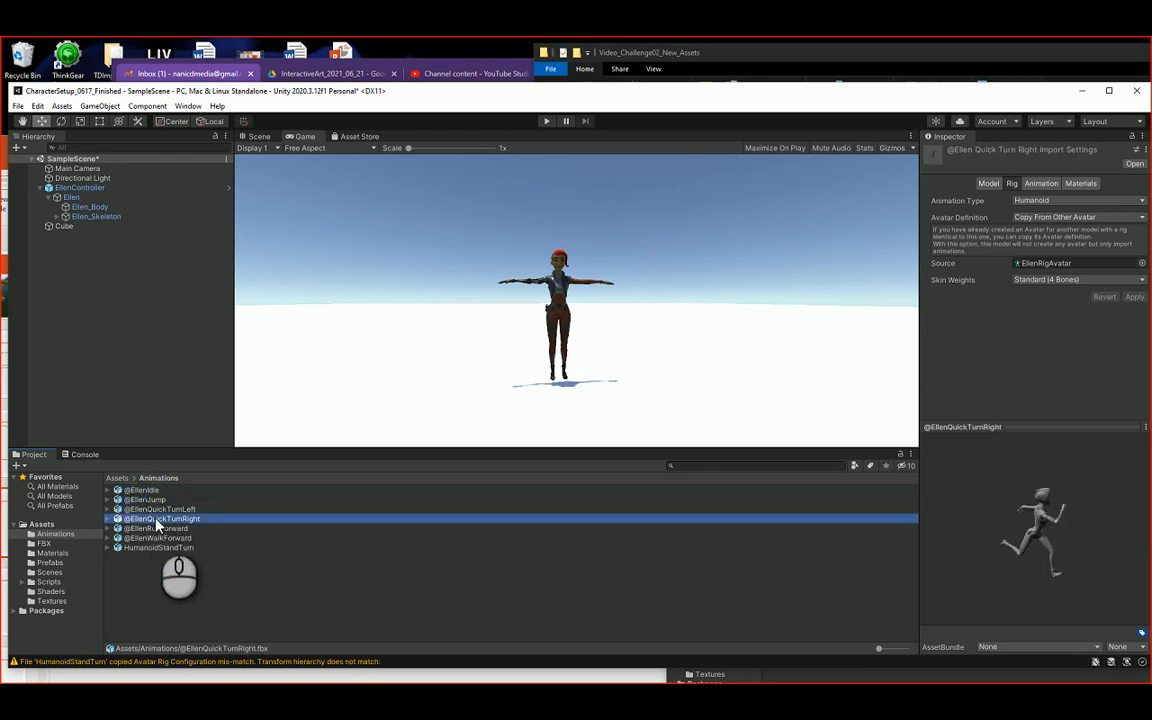
click(152, 529)
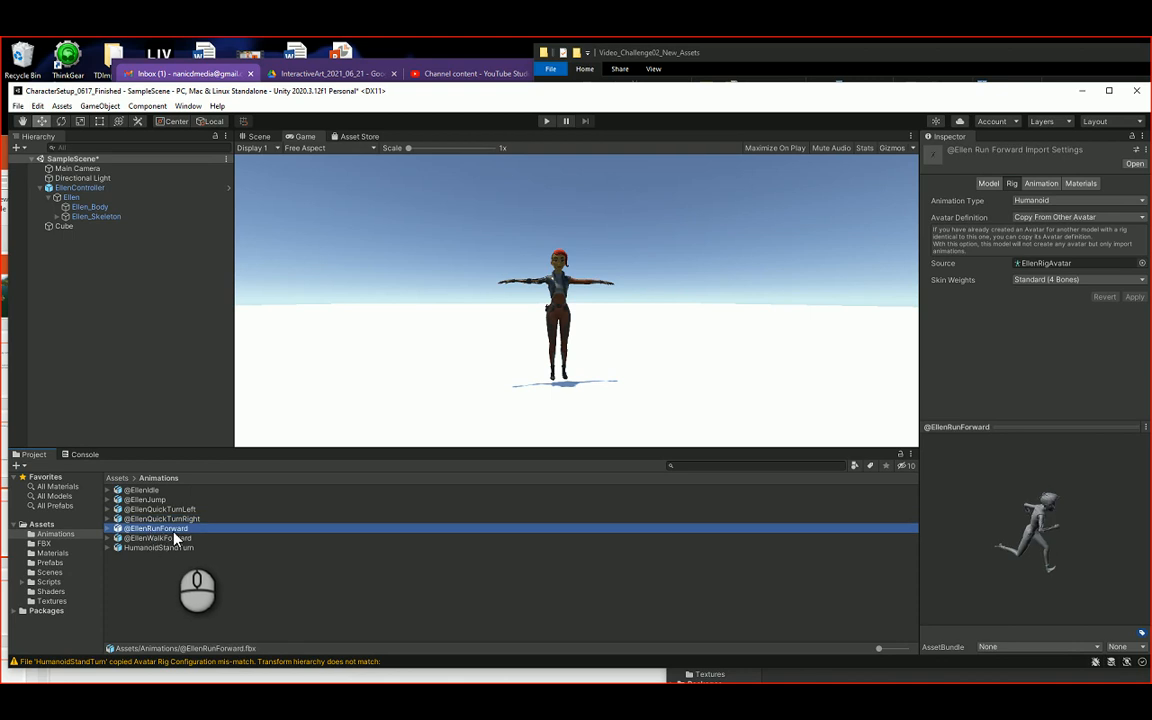
click(128, 548)
click(135, 539)
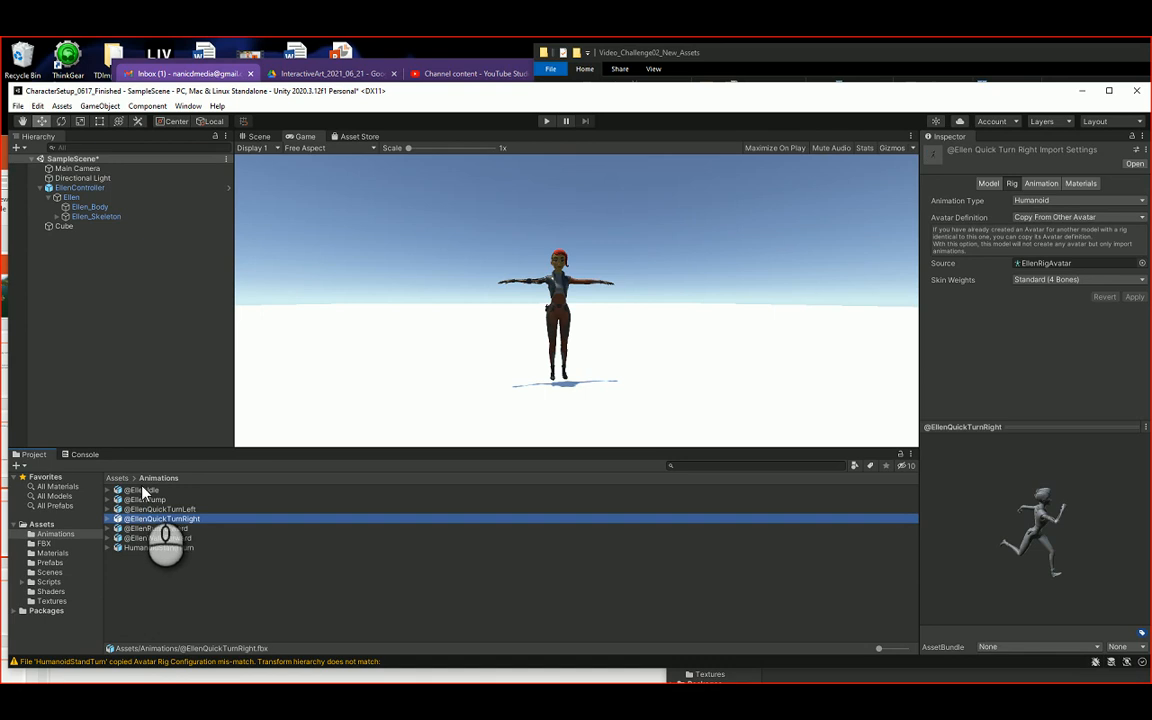
click(140, 490)
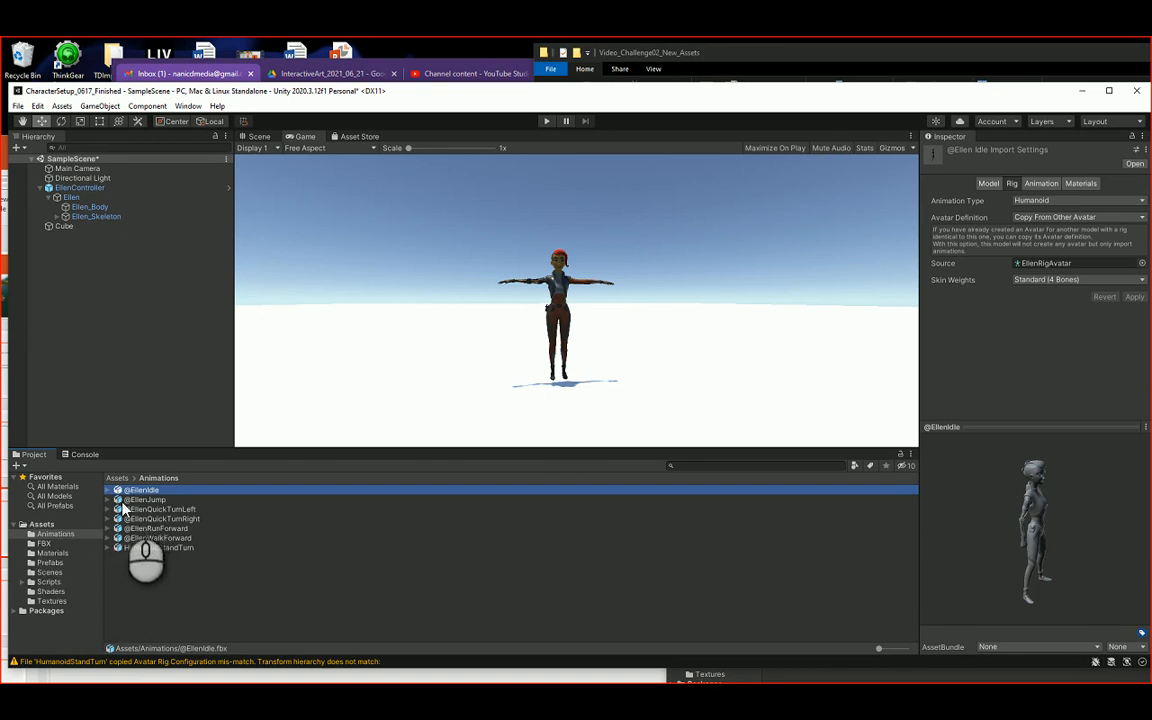
click(40, 188)
click(75, 188)
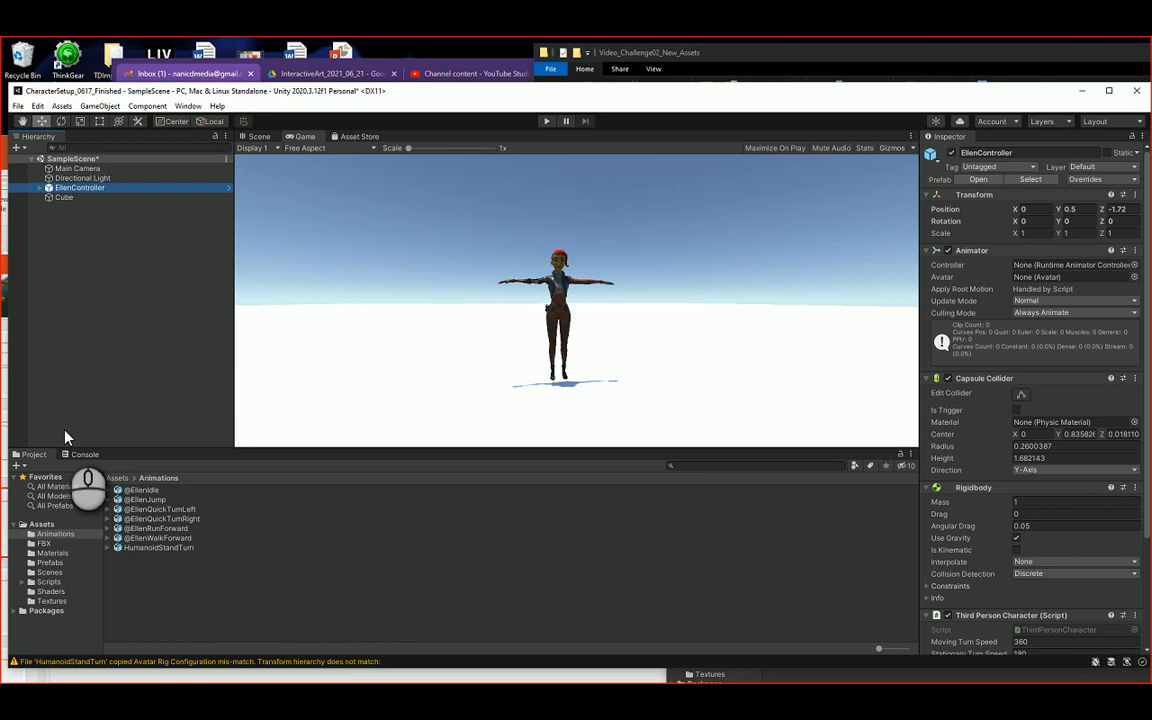
click(45, 544)
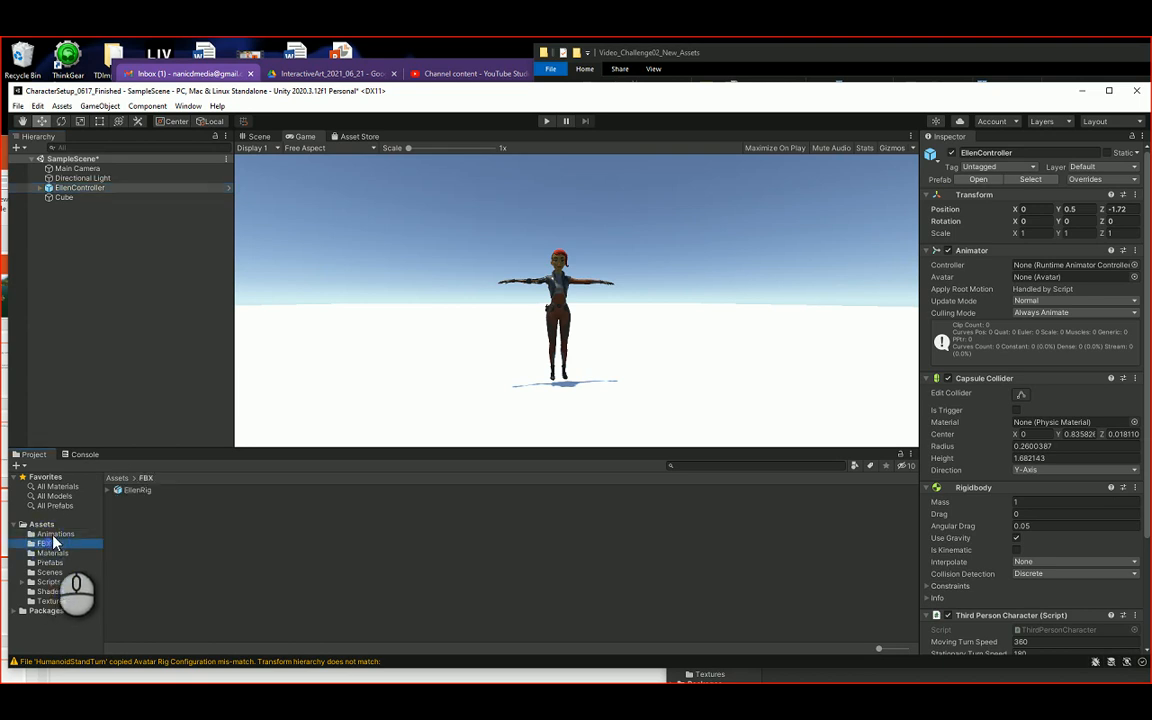
click(52, 535)
click(46, 544)
click(160, 494)
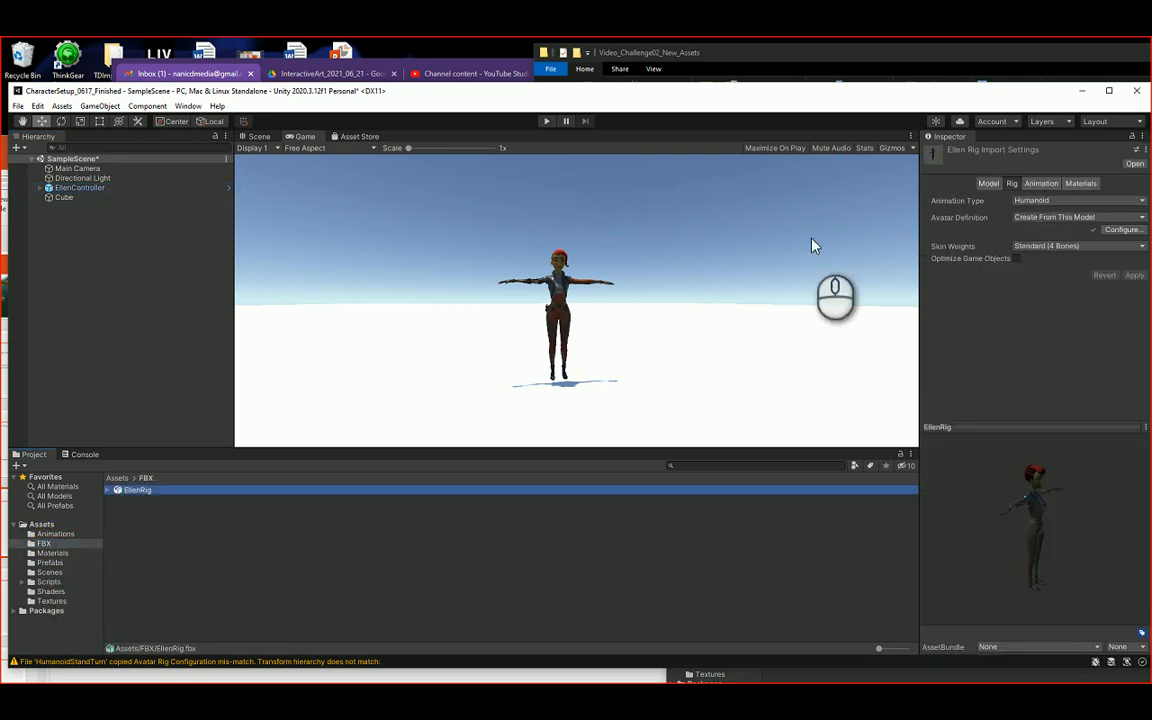
click(50, 534)
click(147, 492)
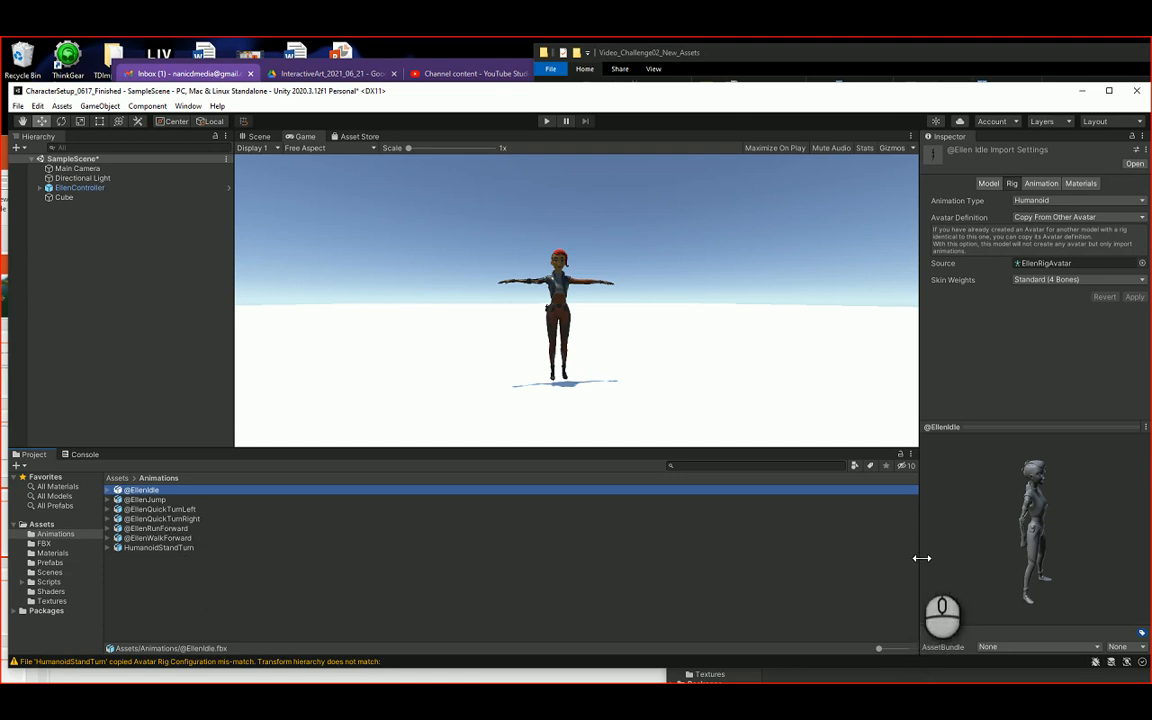
click(1093, 645)
click(1054, 567)
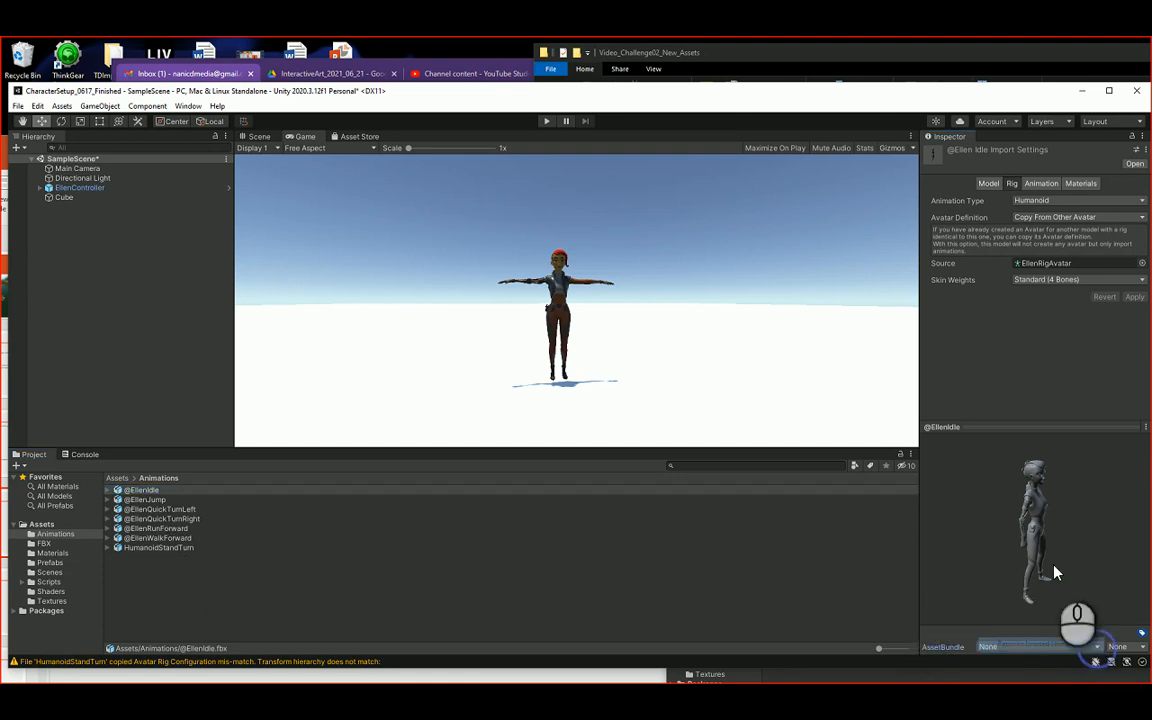
drag(969, 427, 1016, 422)
right_click(1028, 514)
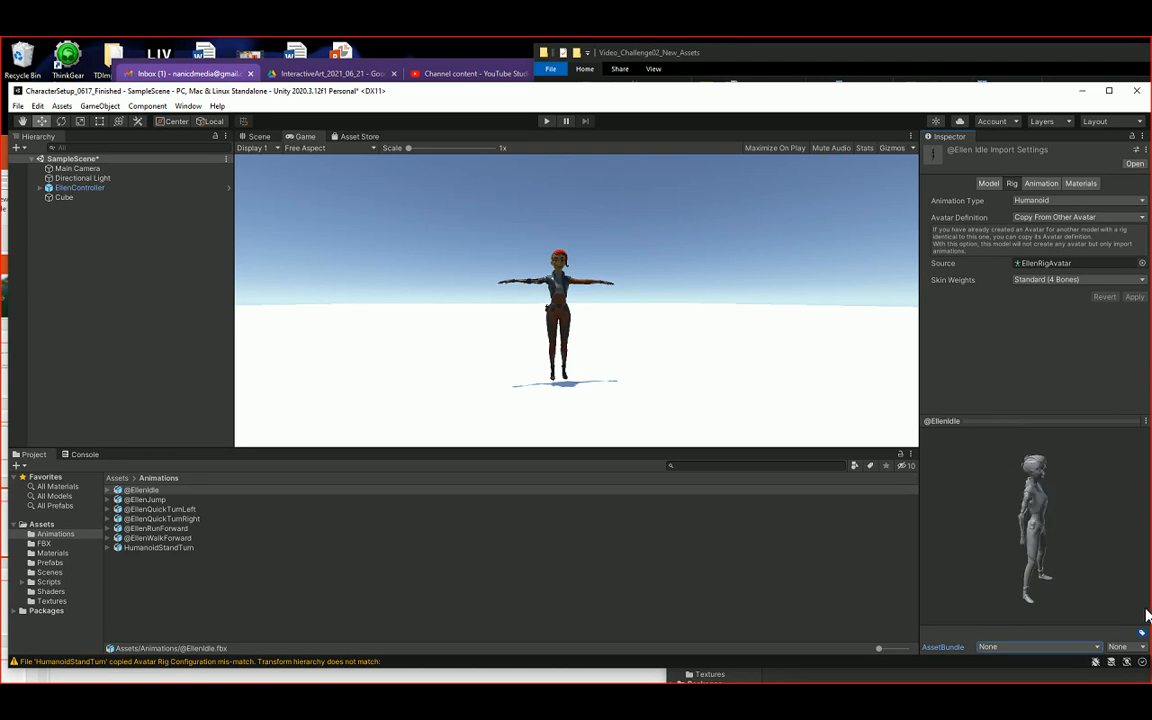
click(1132, 646)
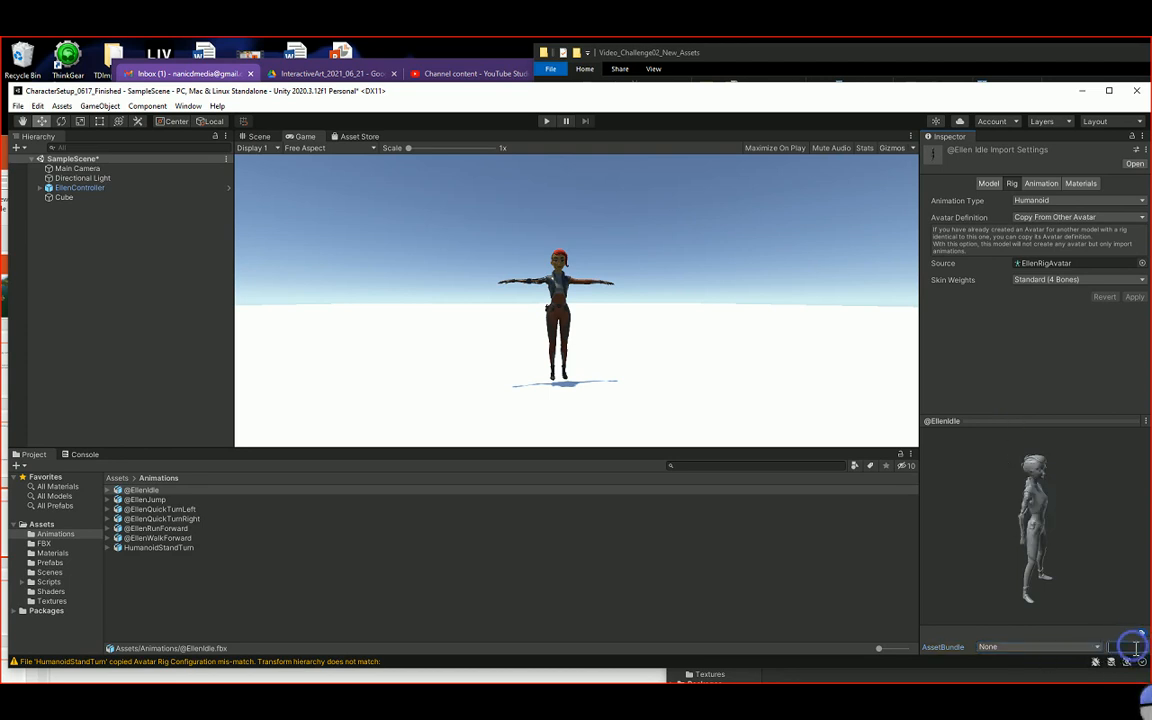
click(1016, 647)
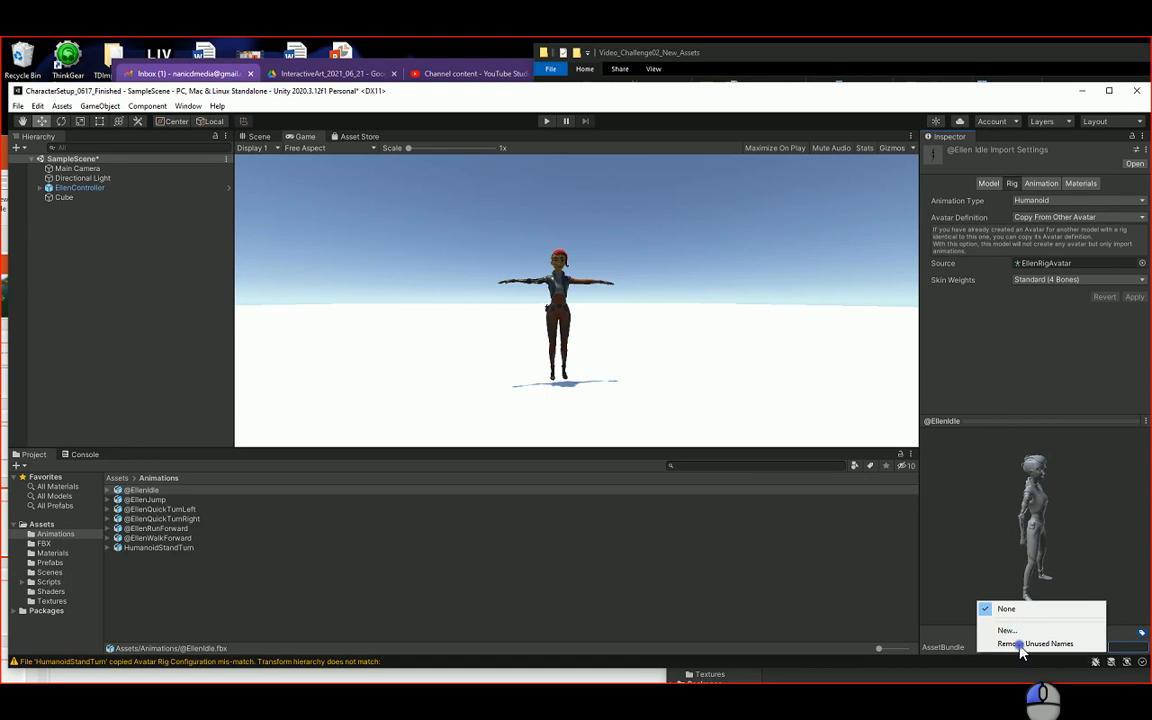
click(1042, 546)
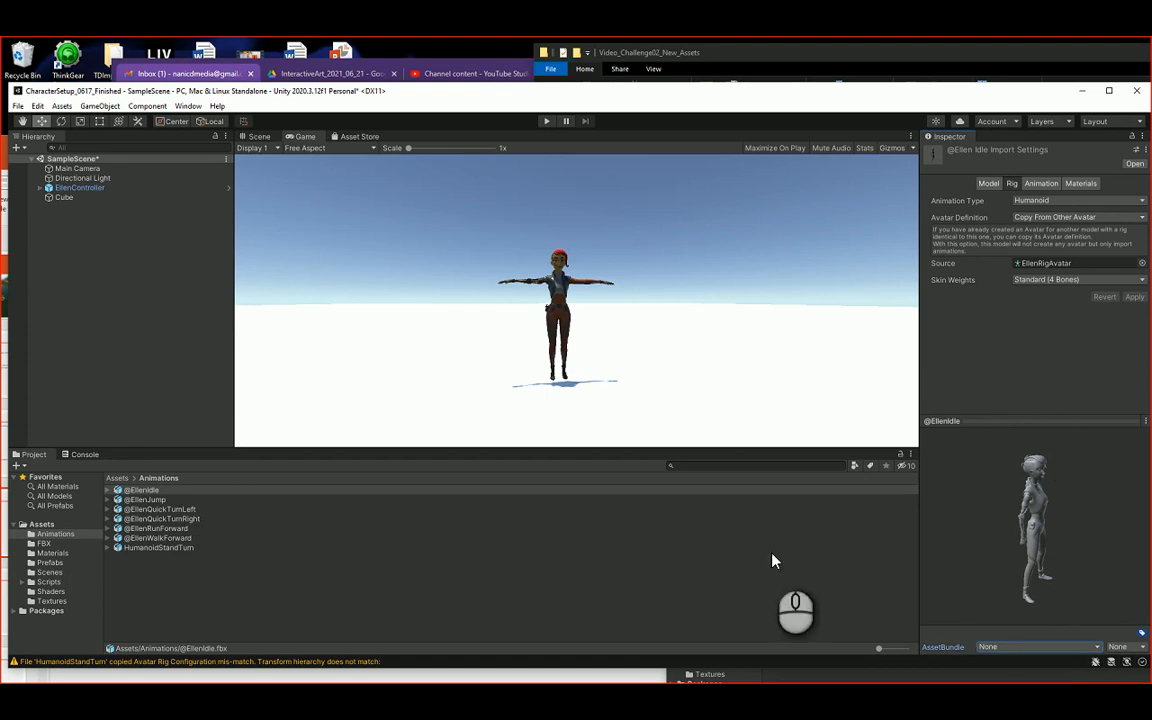
click(150, 499)
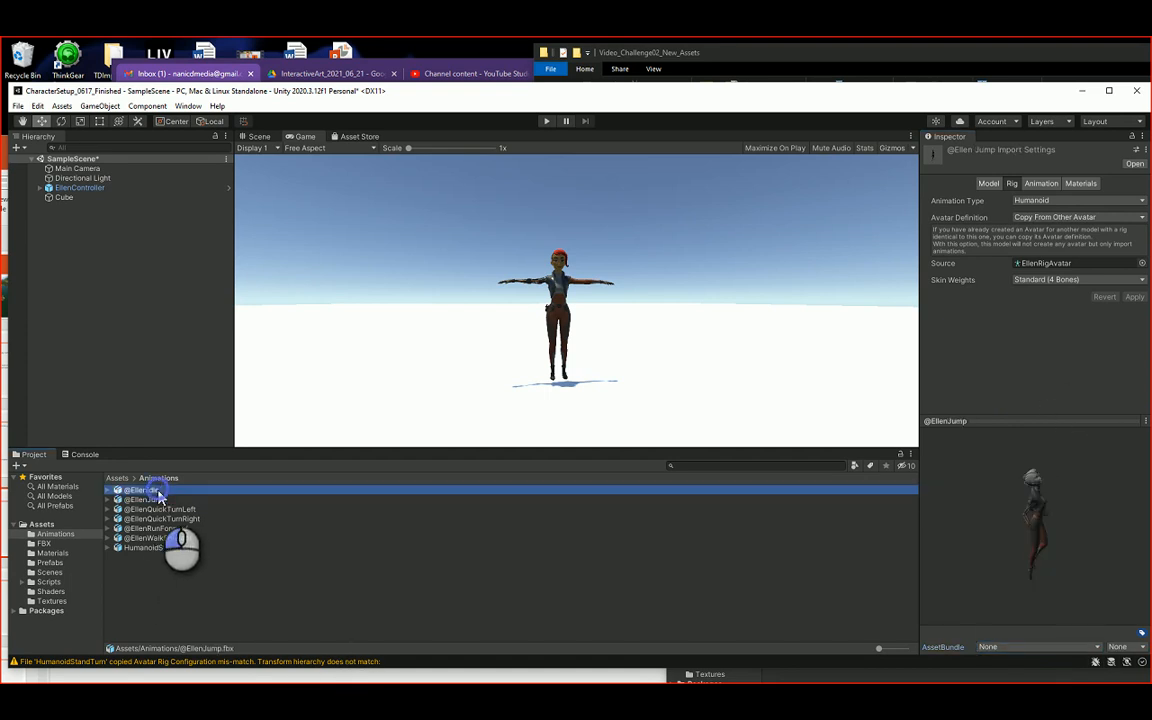
click(166, 519)
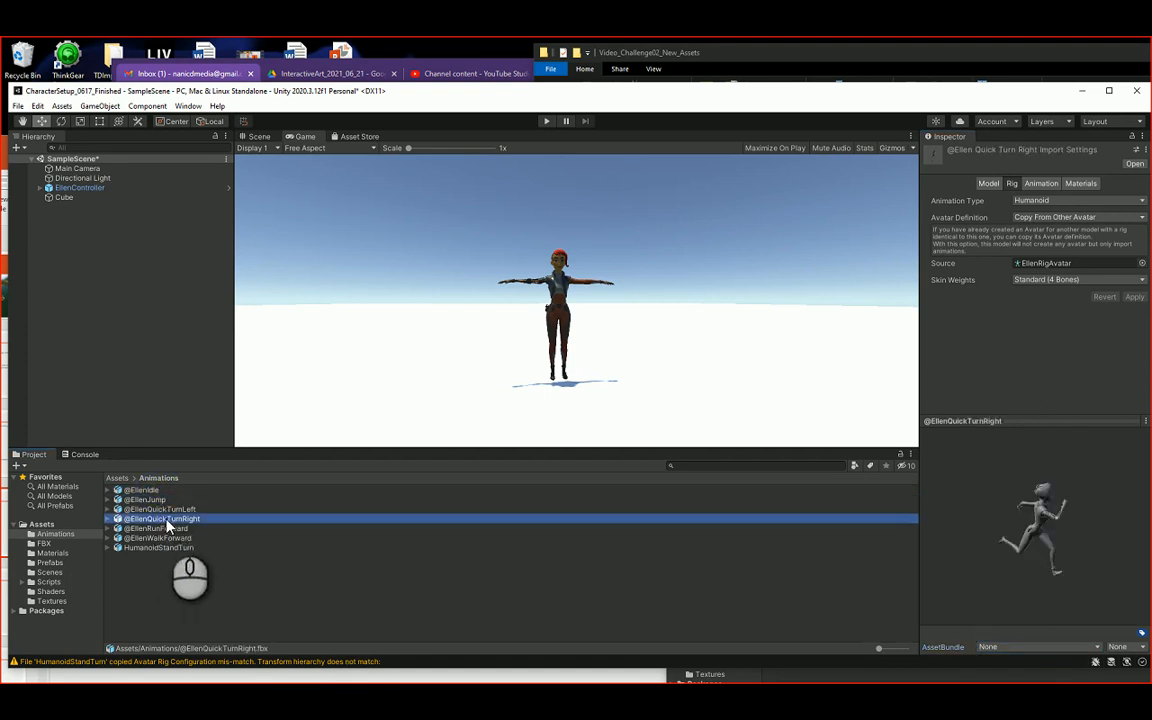
click(170, 538)
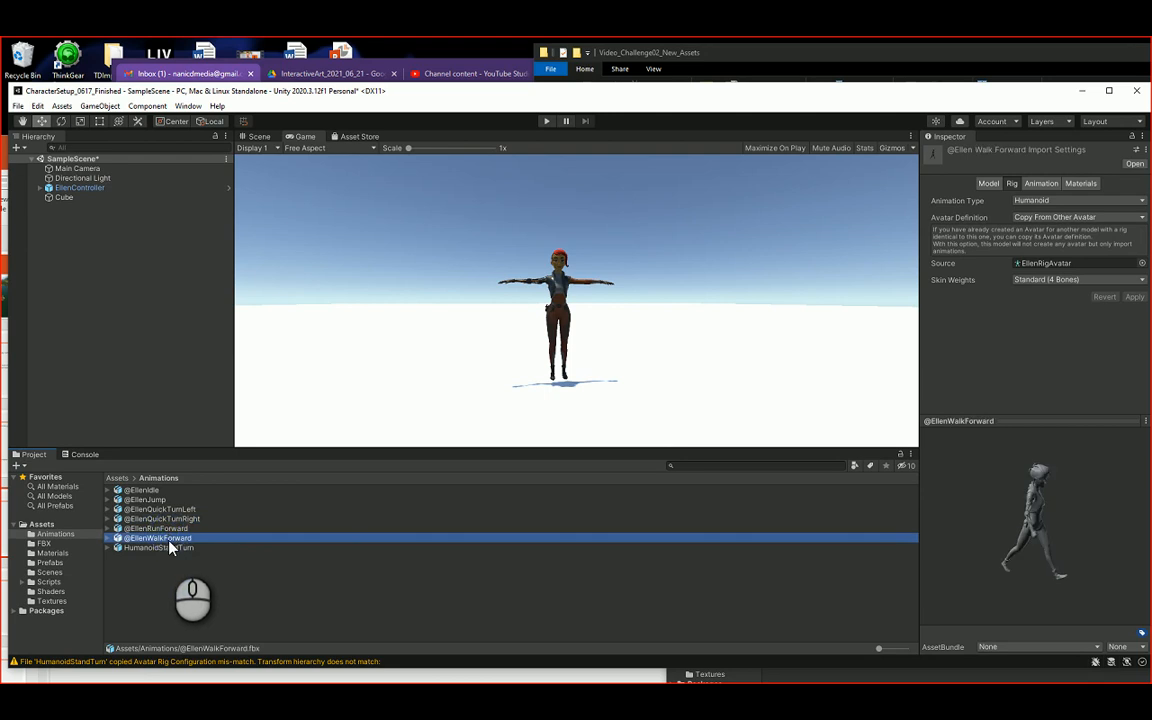
click(169, 540)
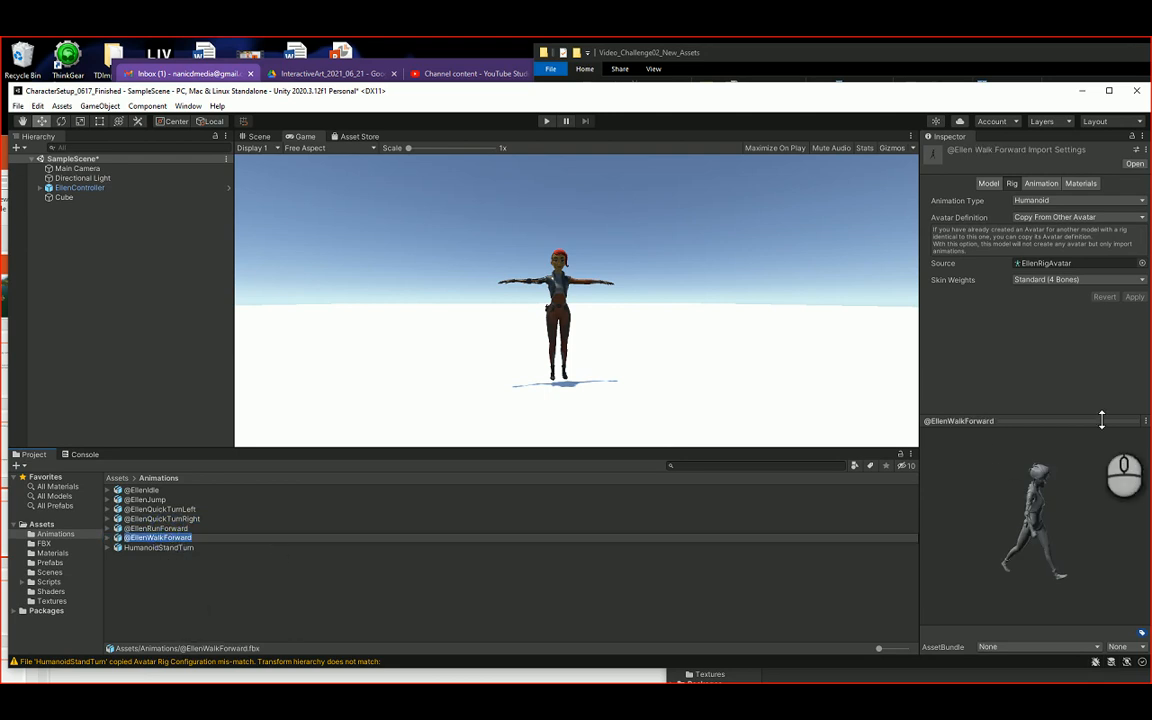
drag(924, 453, 845, 458)
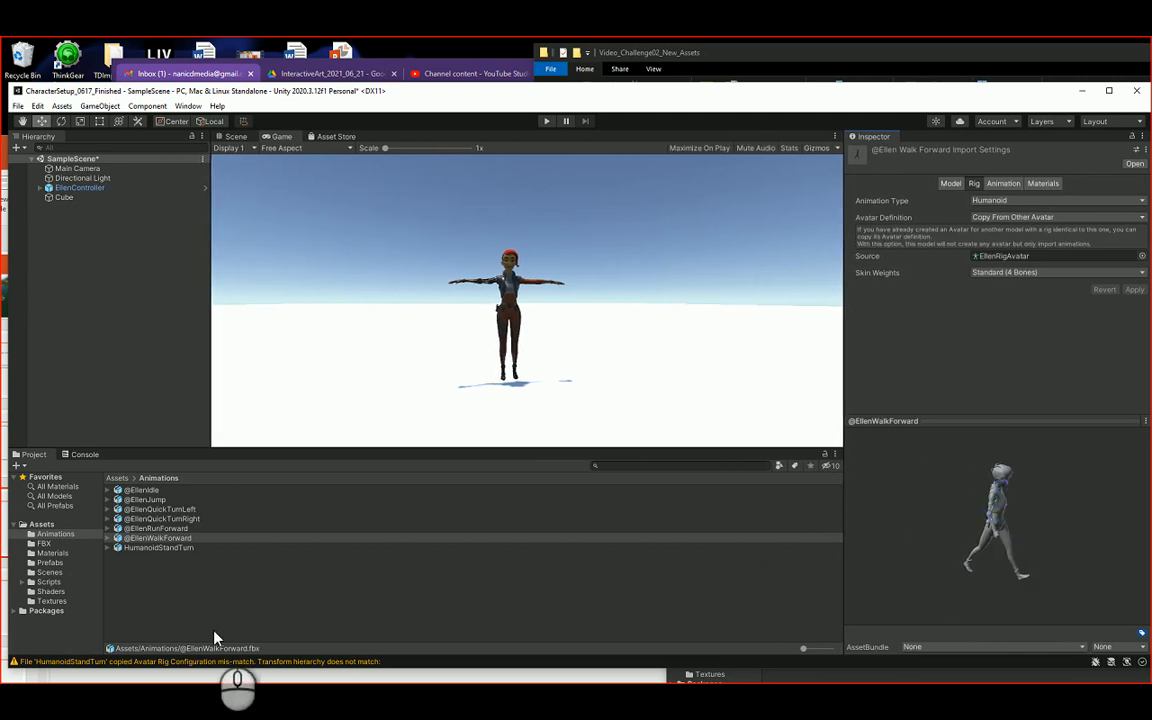
double_click(158, 538)
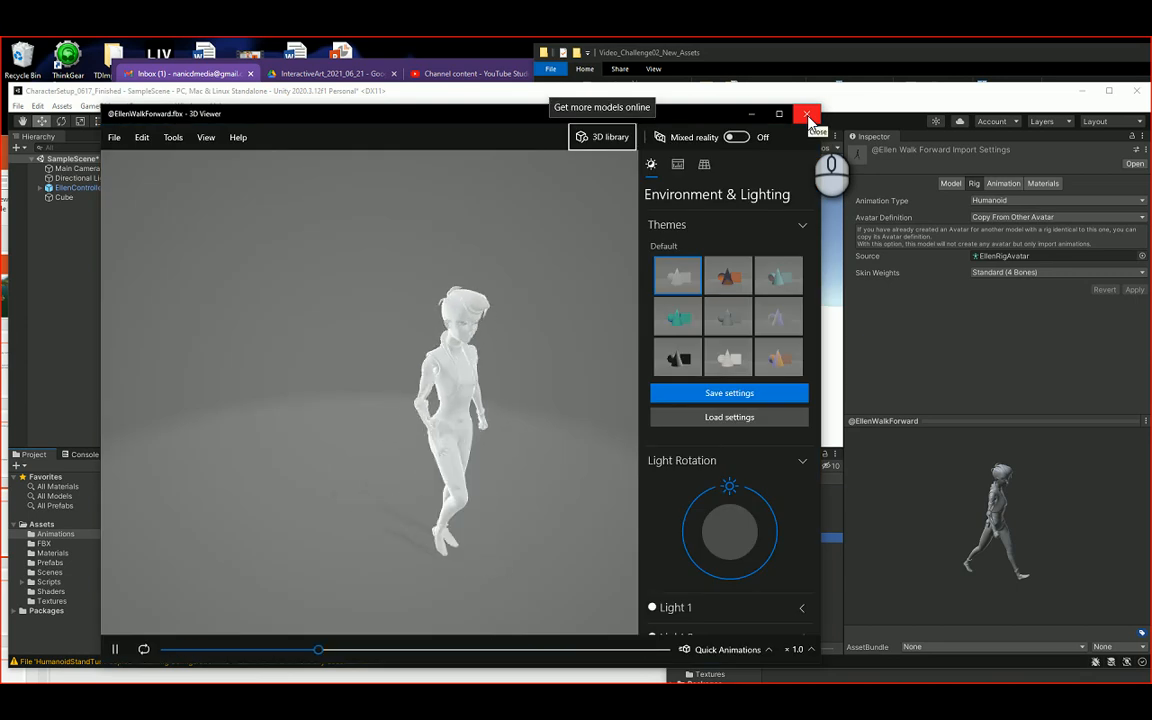
click(808, 115)
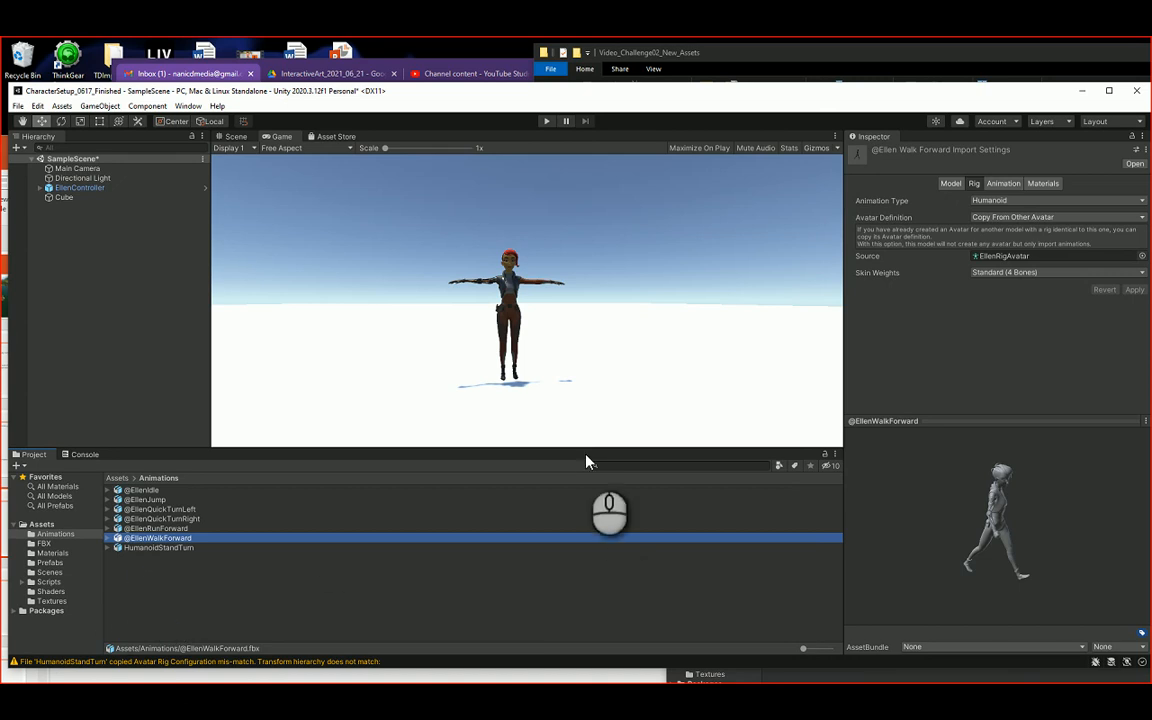
click(142, 490)
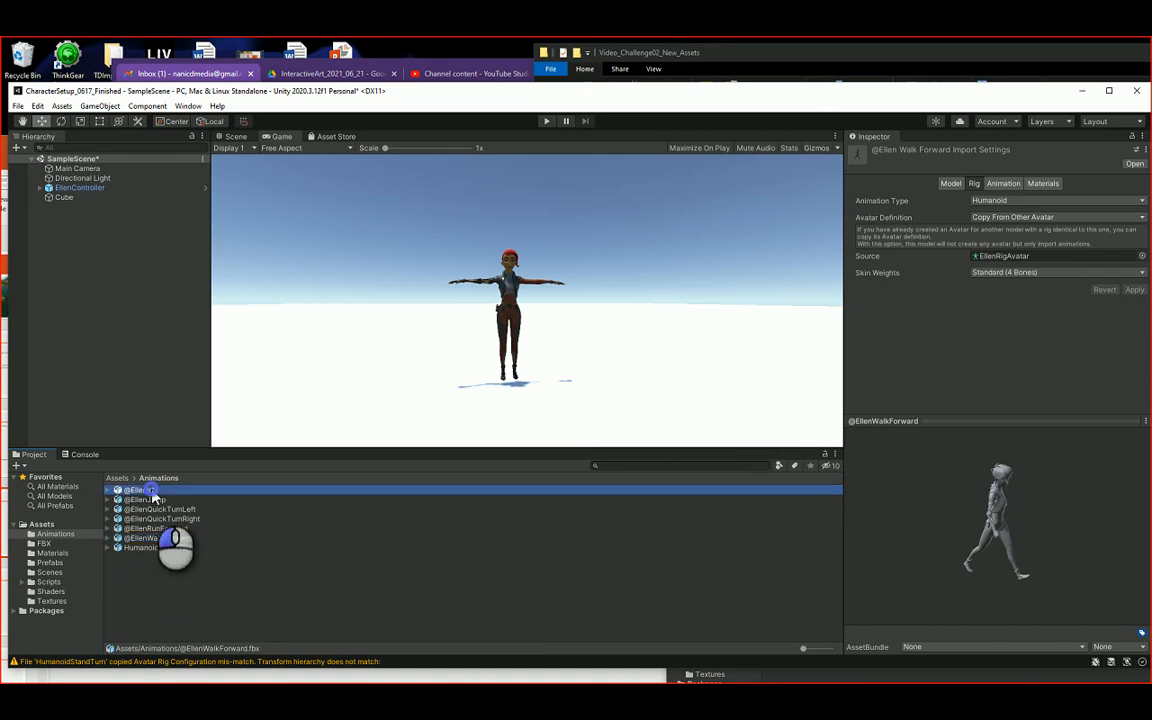
click(1000, 184)
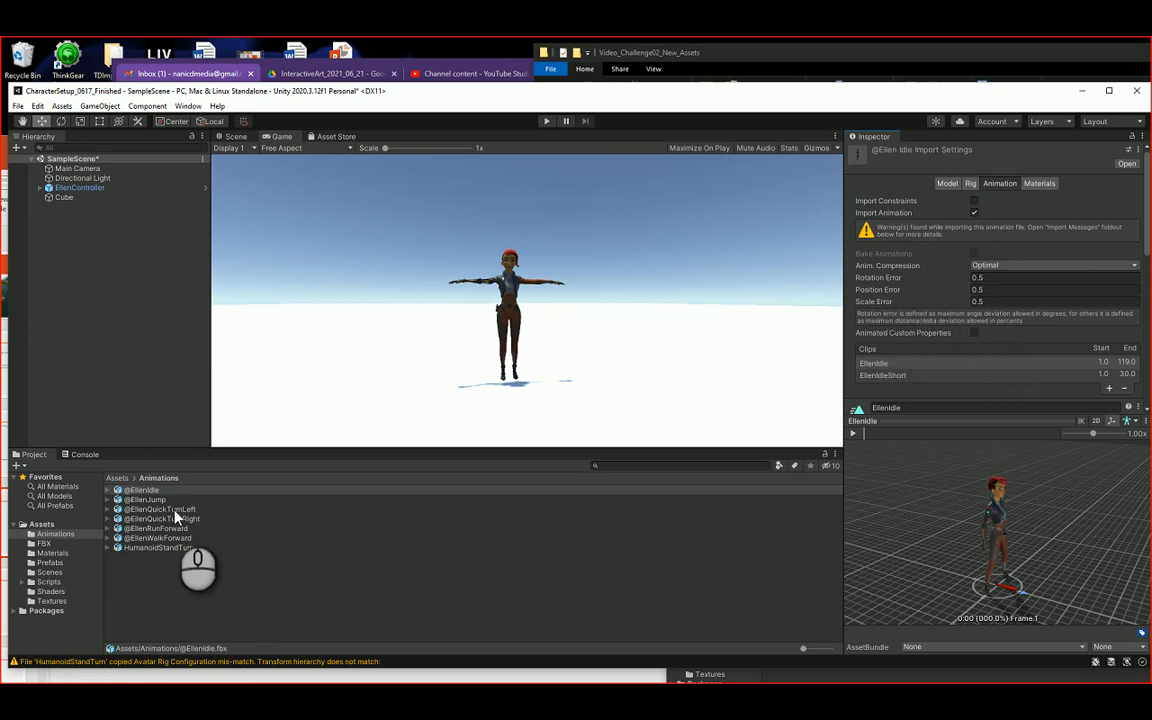
click(155, 528)
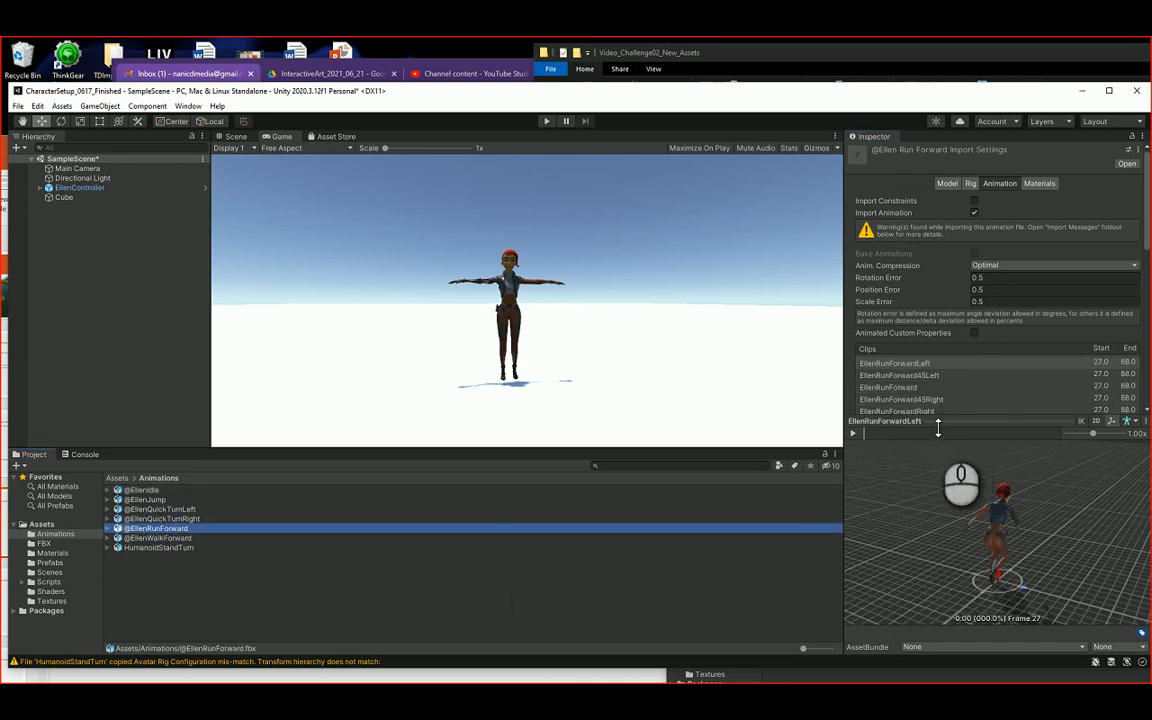
click(852, 434)
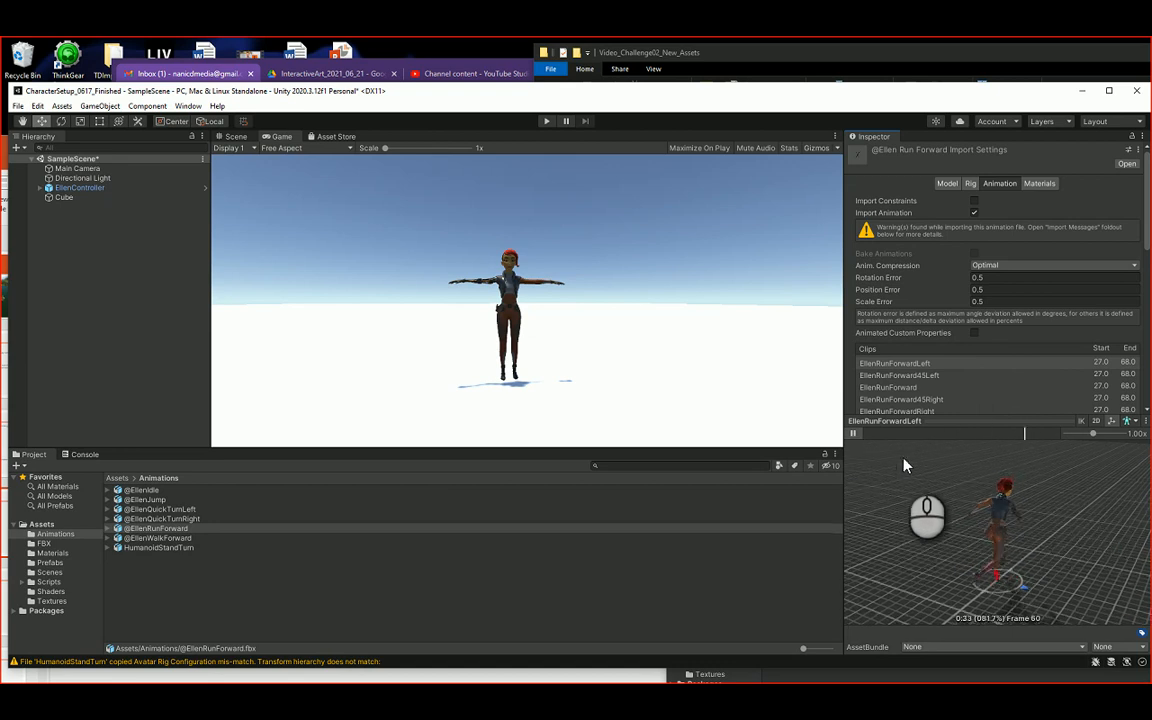
Step: Shrink the preview area and examine the loop and root transform settings of the EllenRunForwardLeft clip
drag(980, 426, 993, 545)
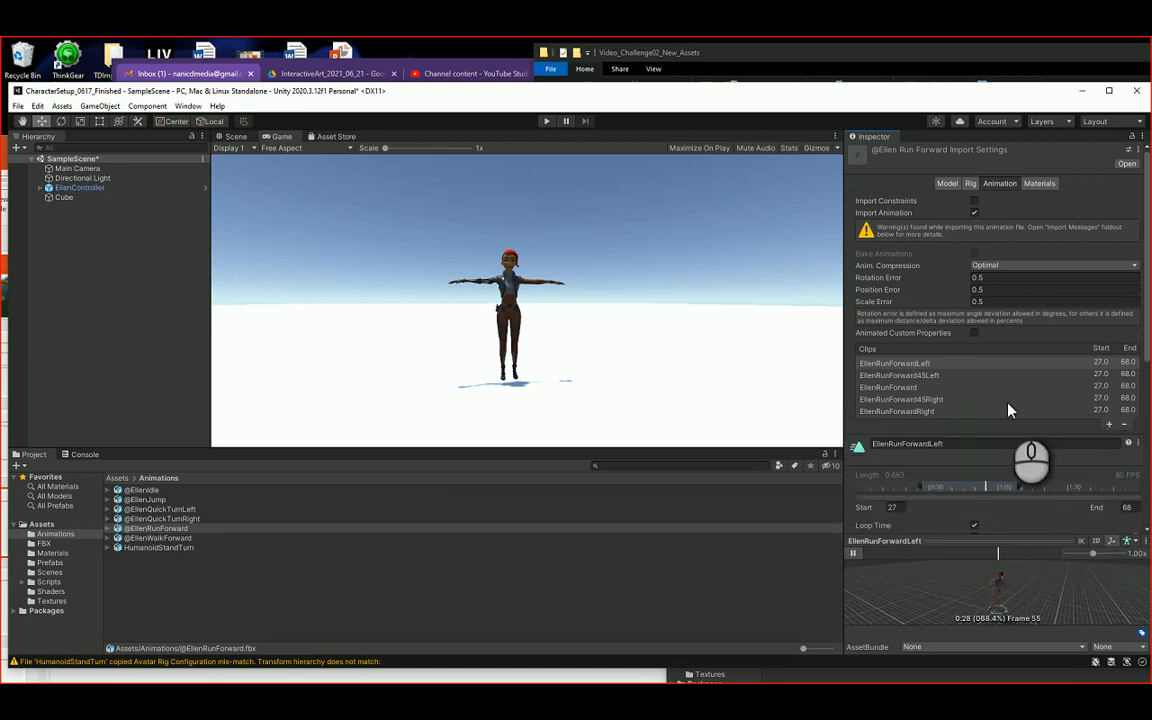
scroll(1006, 403, down, 5)
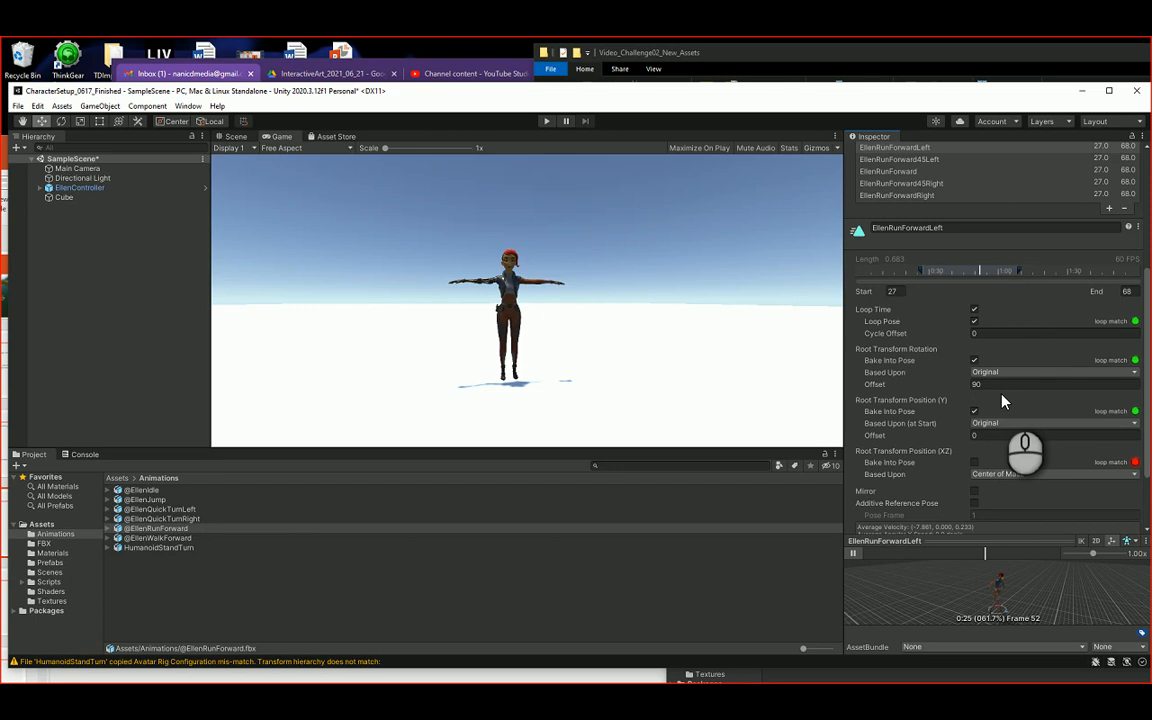
scroll(1005, 400, up, 3)
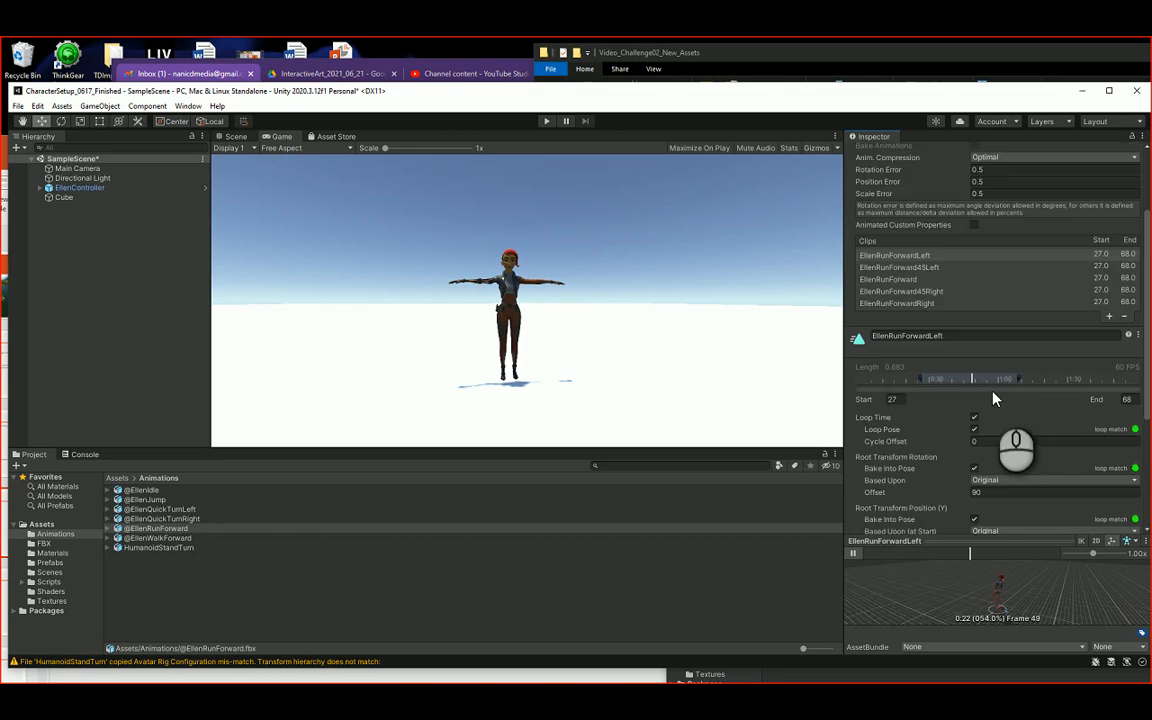
double_click(185, 519)
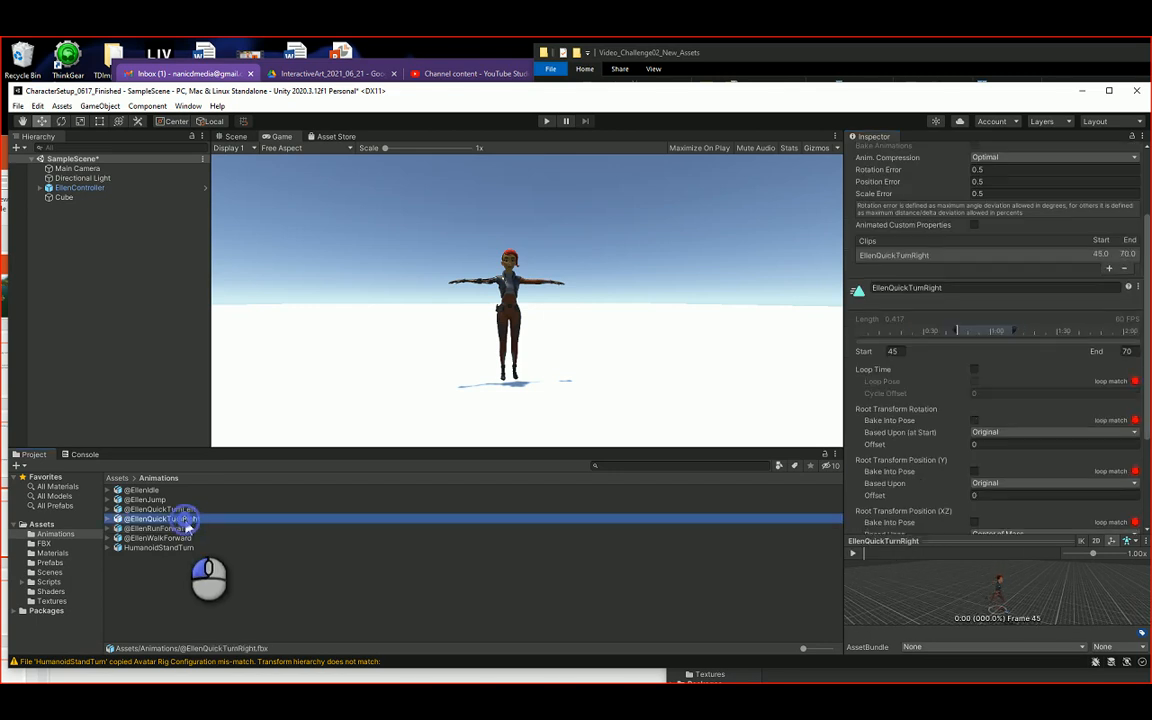
click(808, 118)
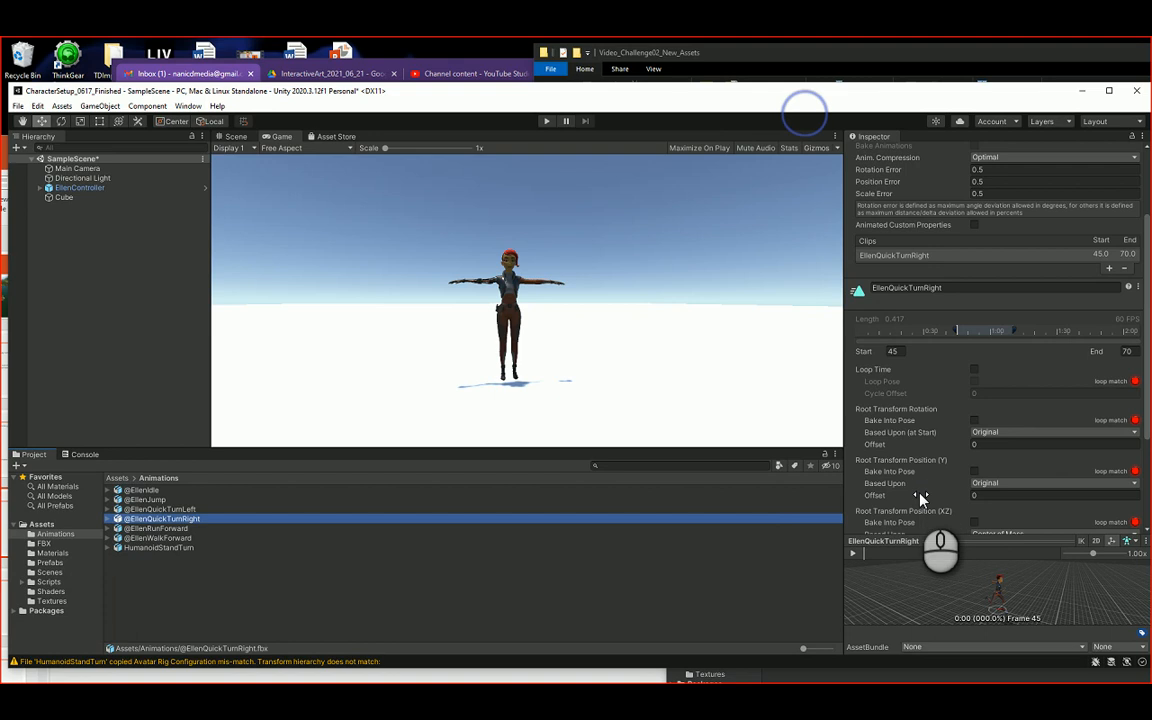
click(853, 555)
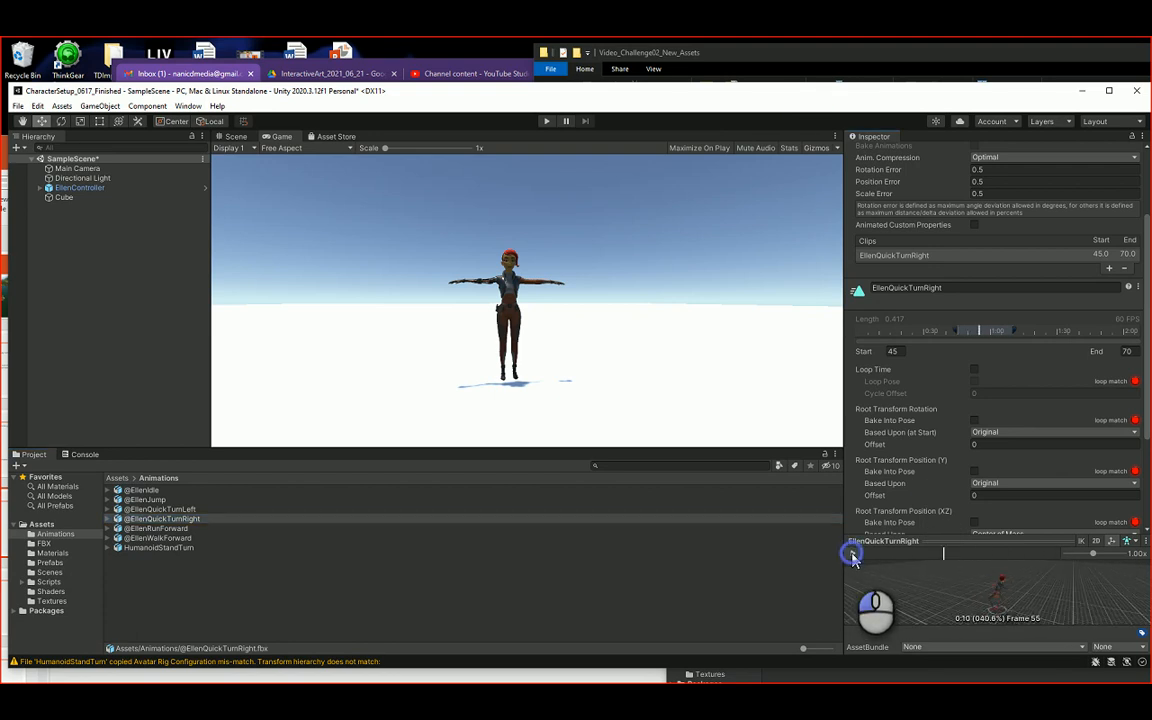
click(157, 510)
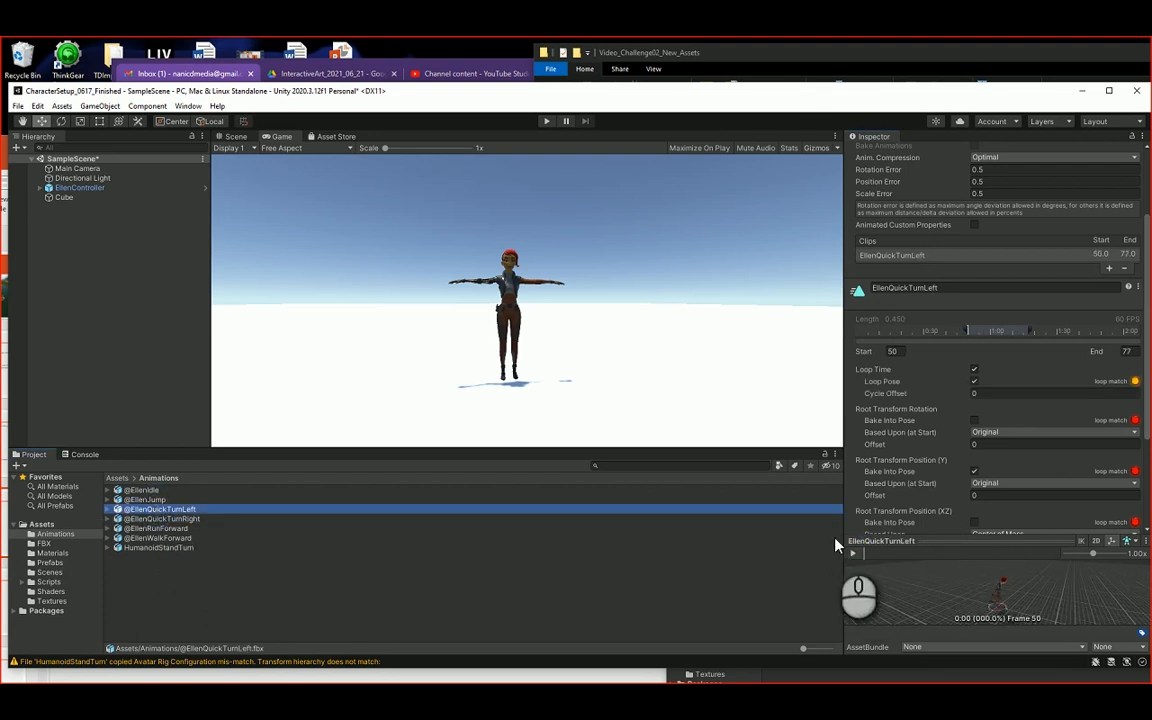
click(853, 553)
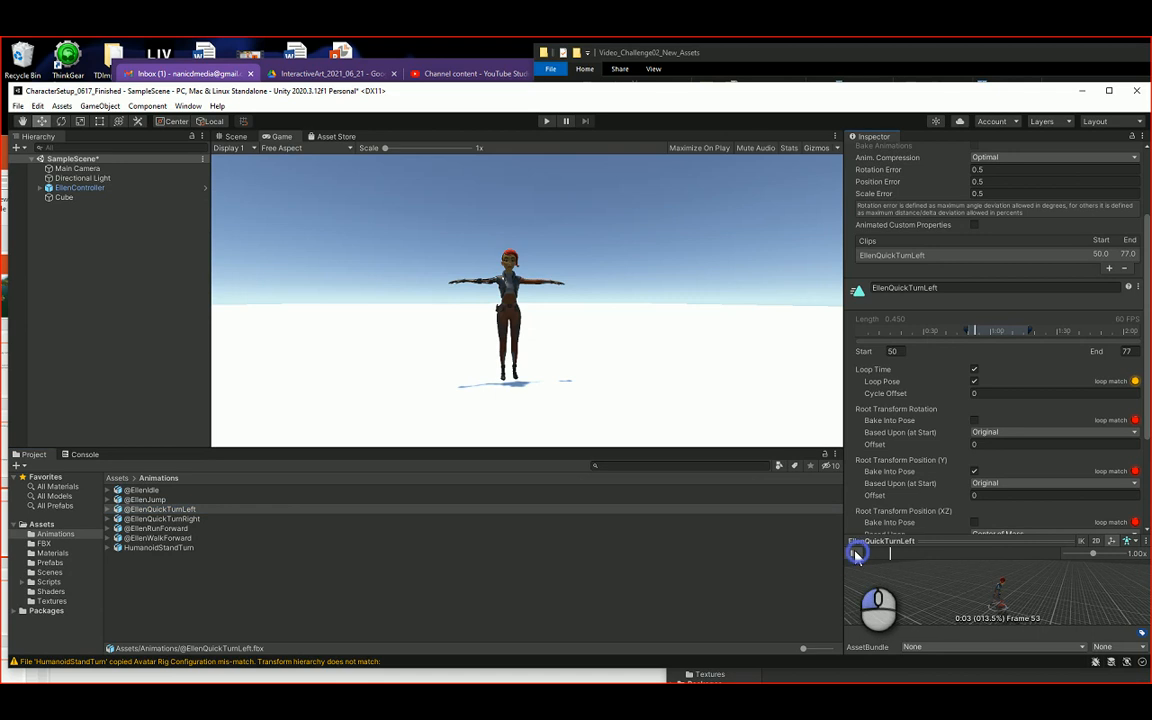
Step: Play the EllenWalkForwardLeft clip preview and examine its loop and root transform settings
click(157, 528)
click(157, 538)
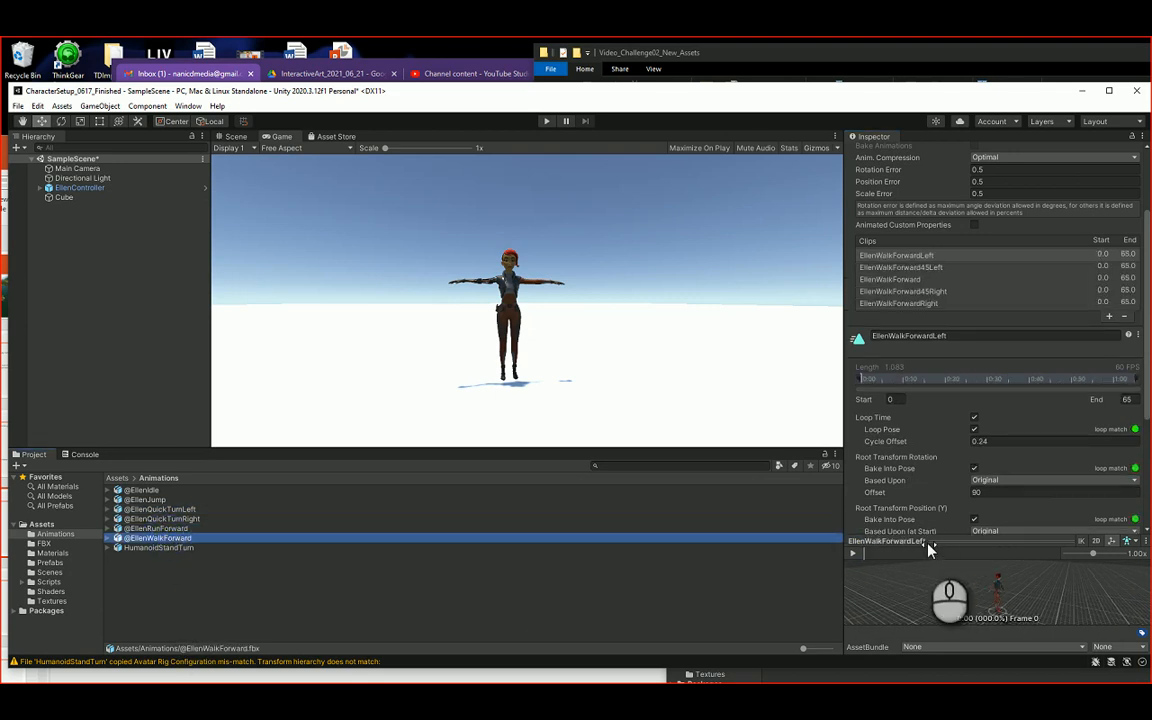
click(853, 553)
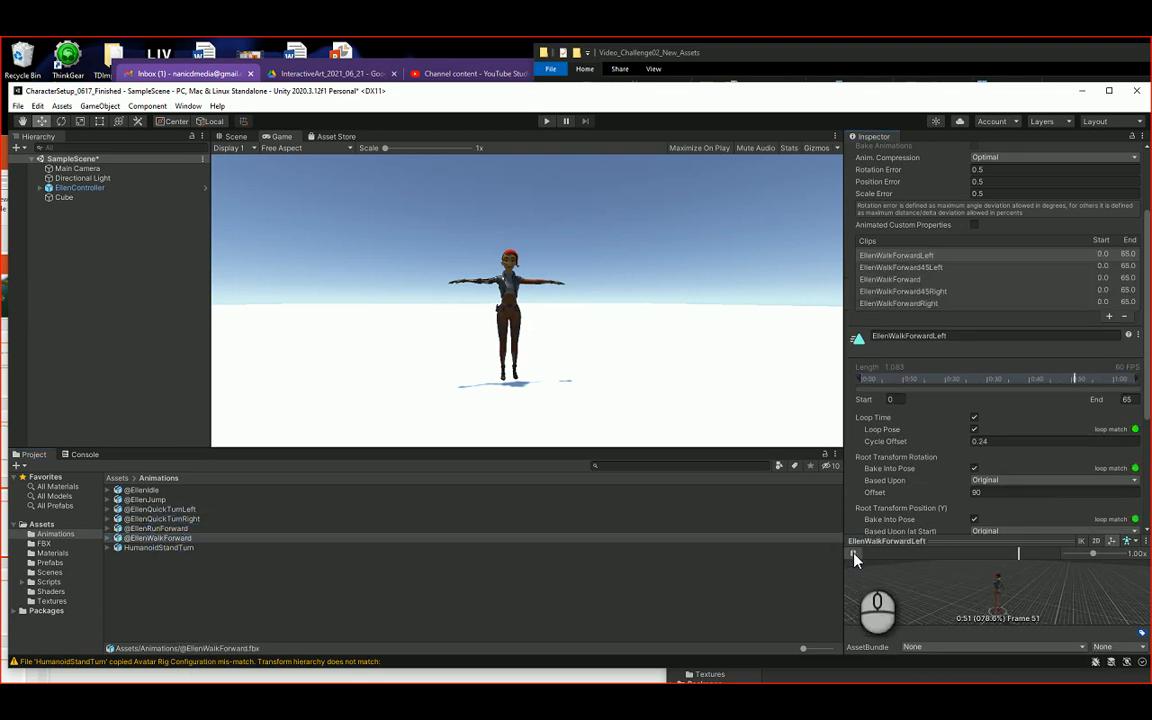
click(853, 554)
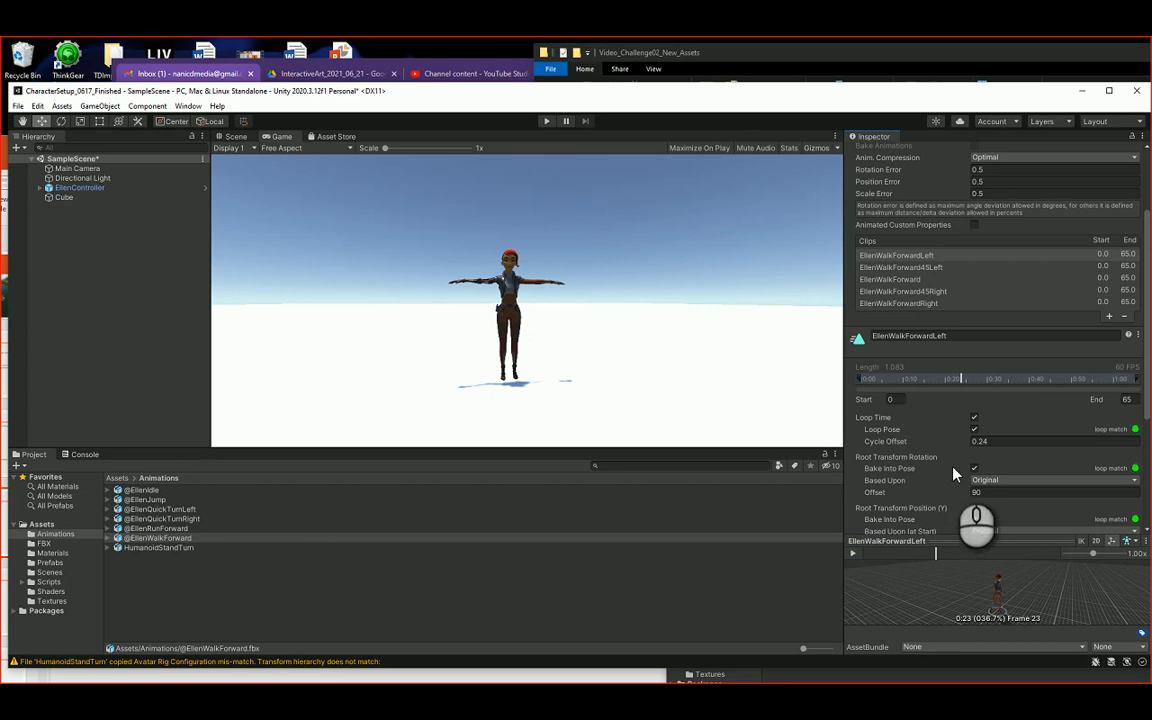
scroll(1021, 467, up, 2)
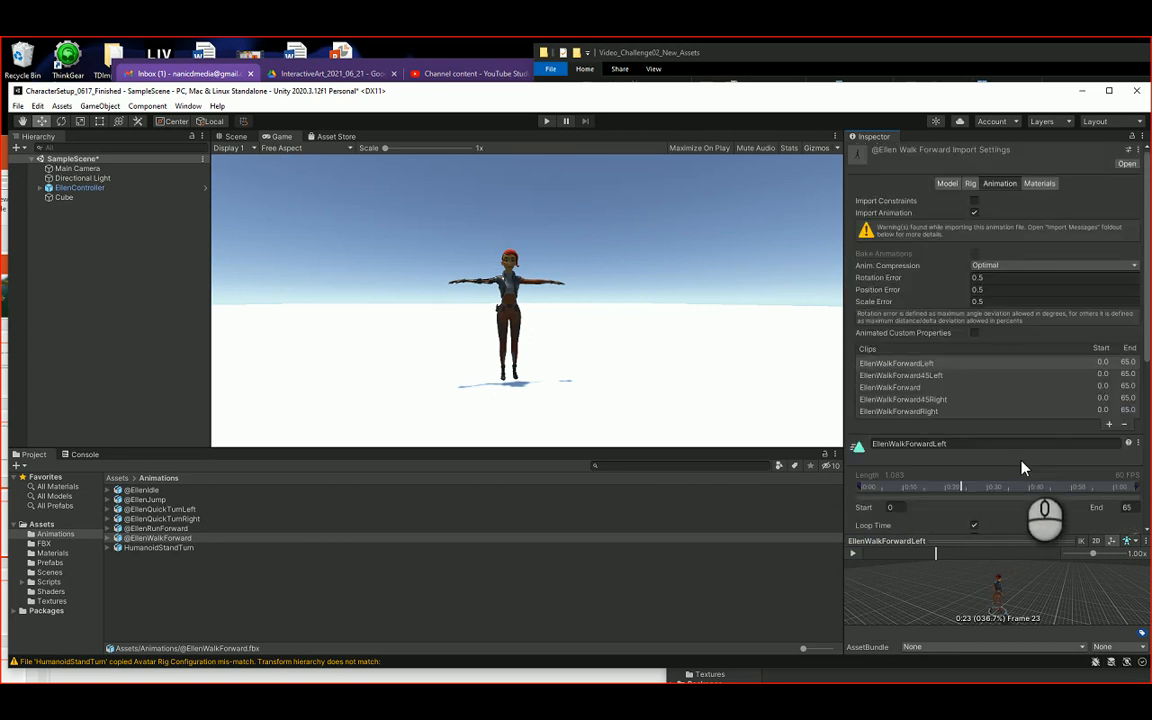
scroll(1002, 385, down, 4)
scroll(995, 405, down, 2)
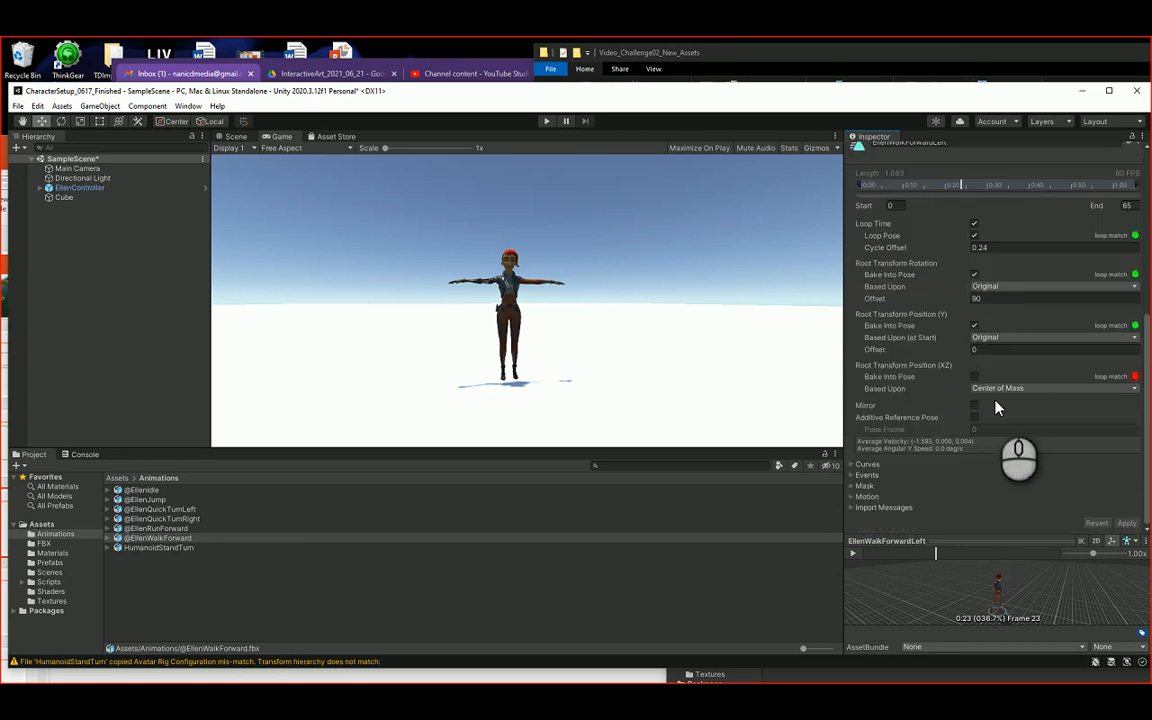
scroll(996, 403, up, 3)
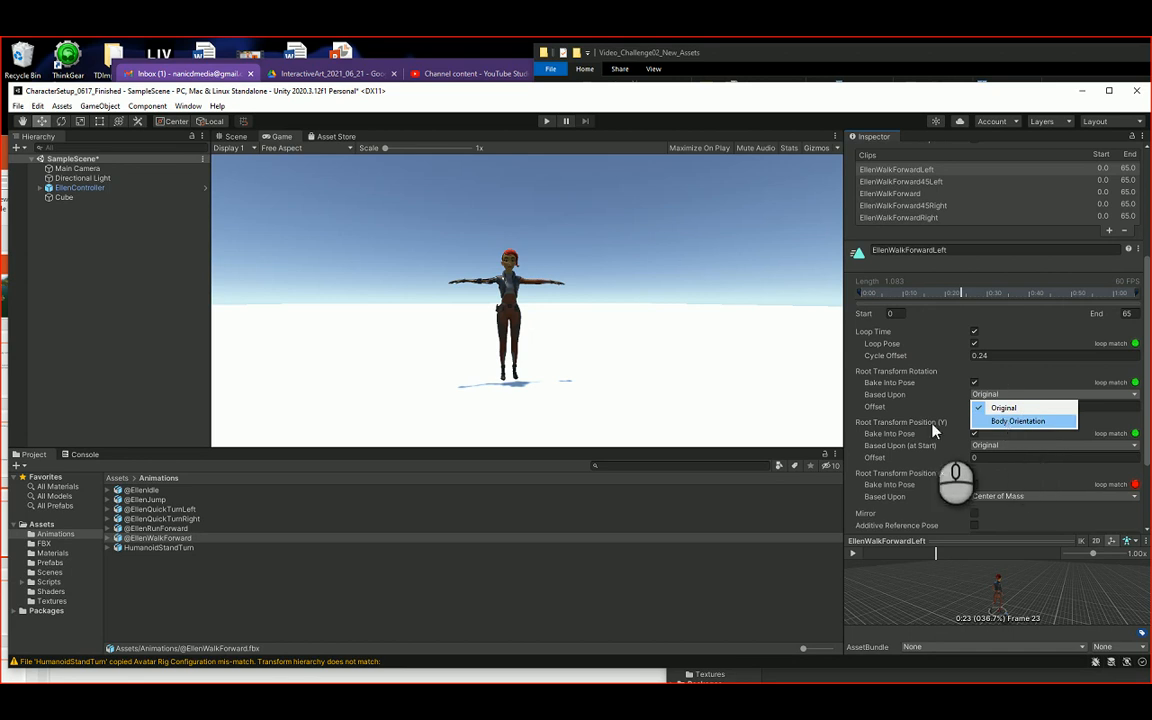
Step: Try basing the root transform rotation of the EllenRunForwardLeft clip on Body Orientation and preview the motion
click(156, 529)
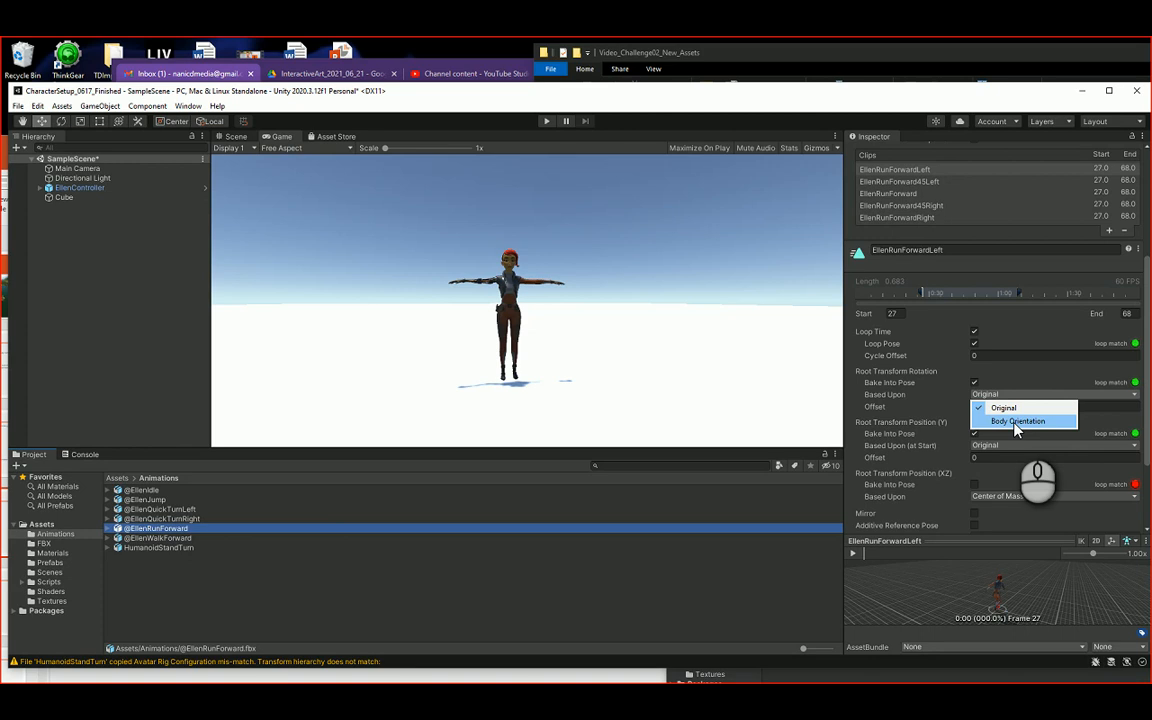
click(1017, 421)
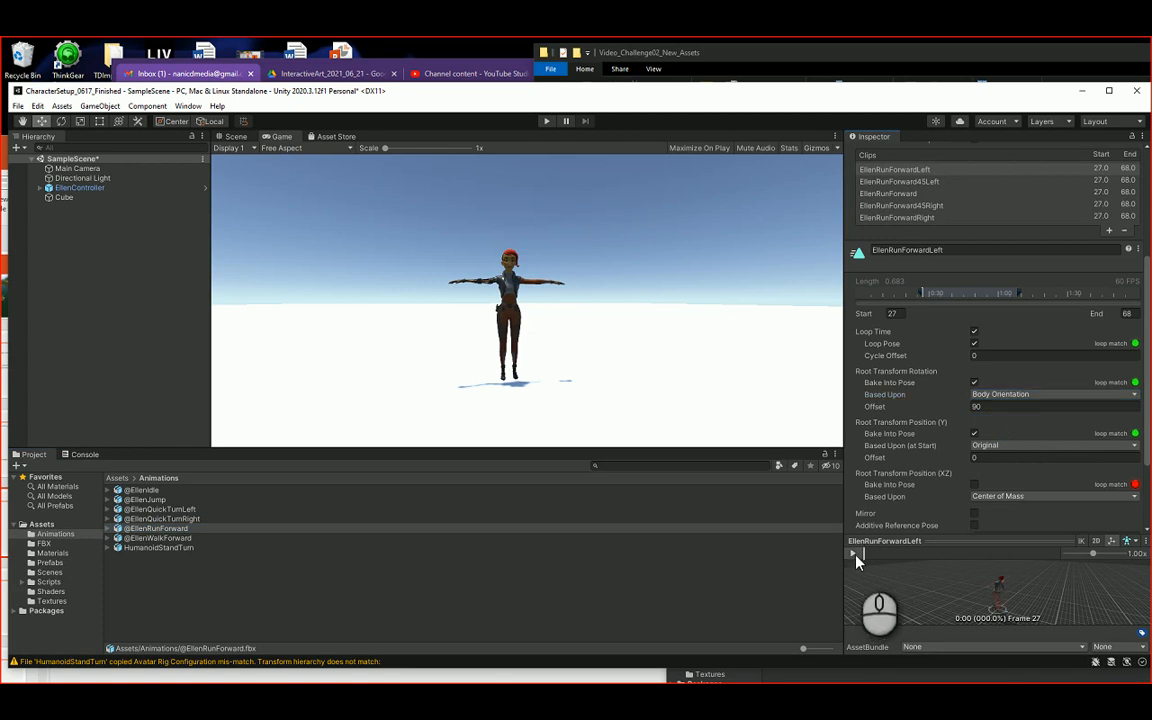
click(853, 553)
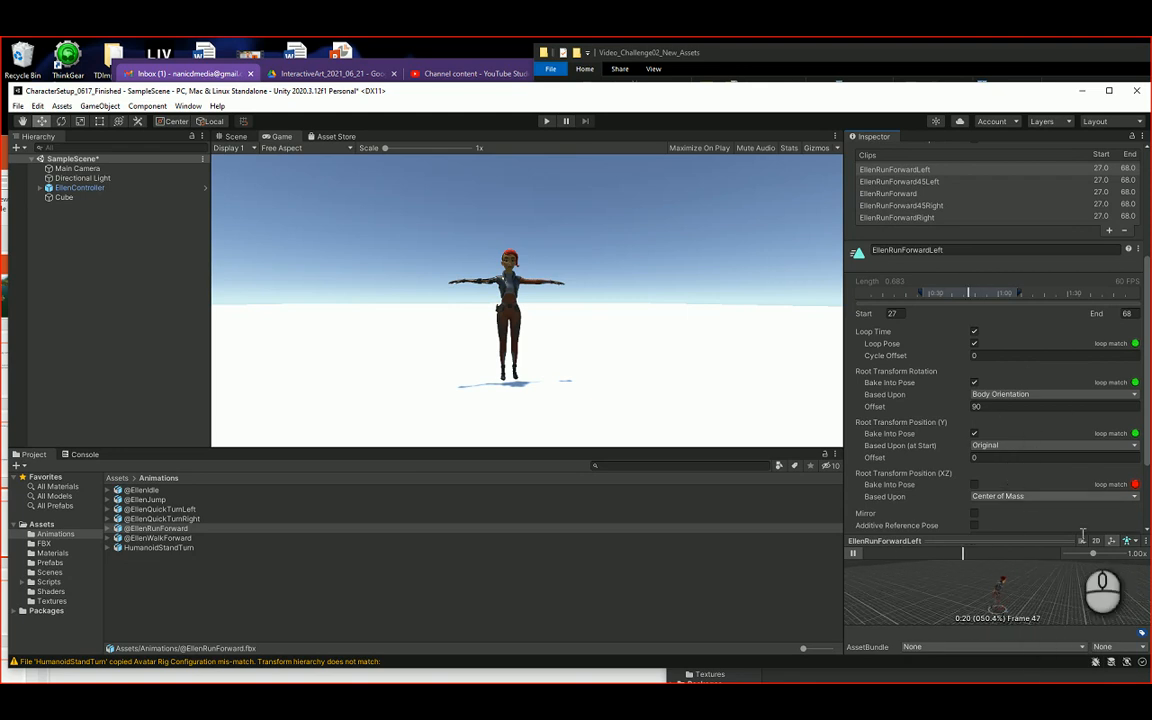
click(853, 553)
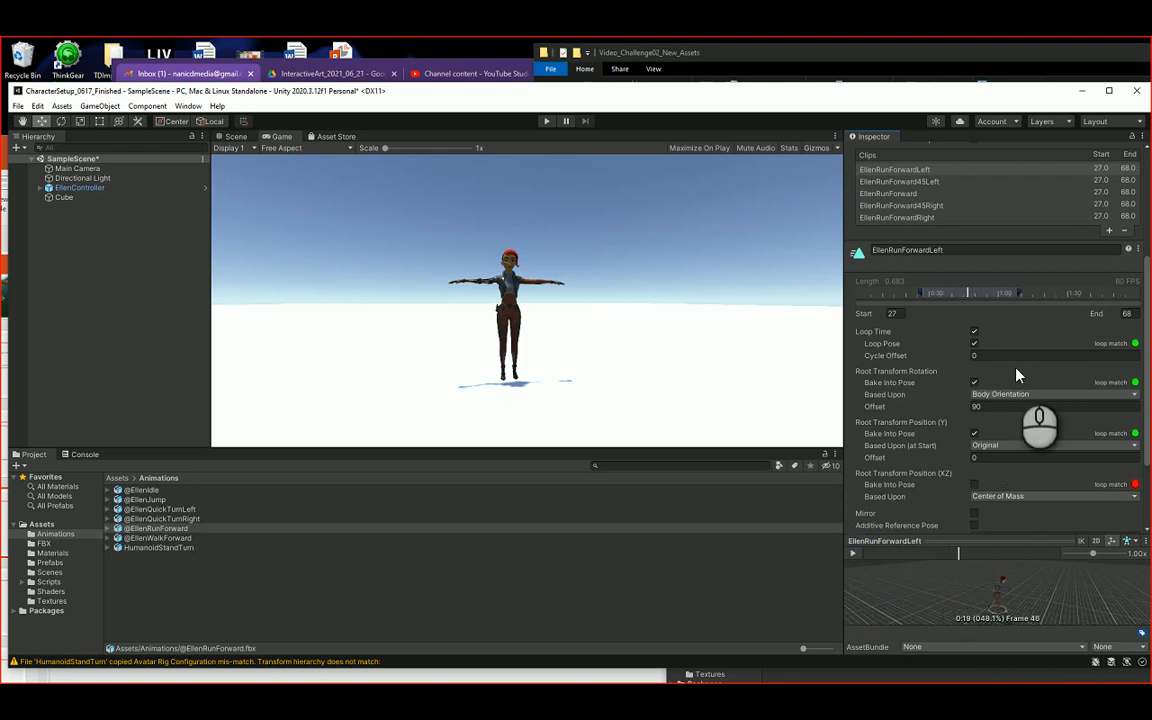
Step: Set the root transform rotation basis of EllenRunForwardLeft back to Original and replay the clip preview
click(1000, 394)
click(990, 393)
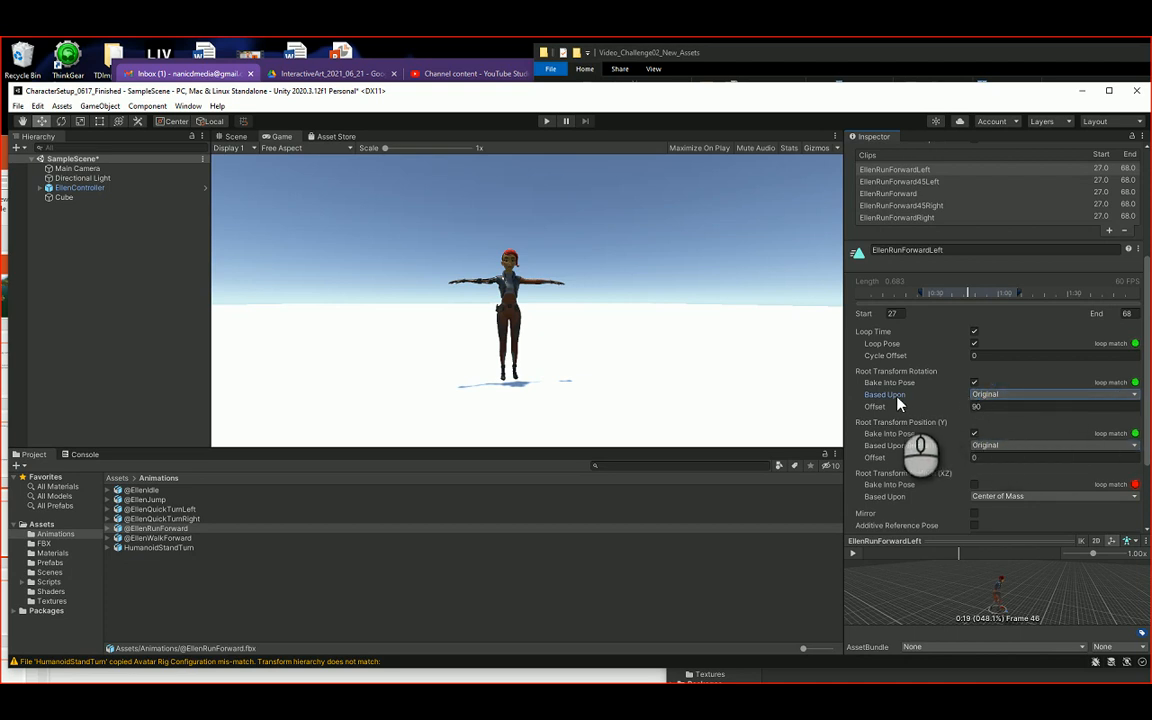
drag(1147, 427, 1148, 495)
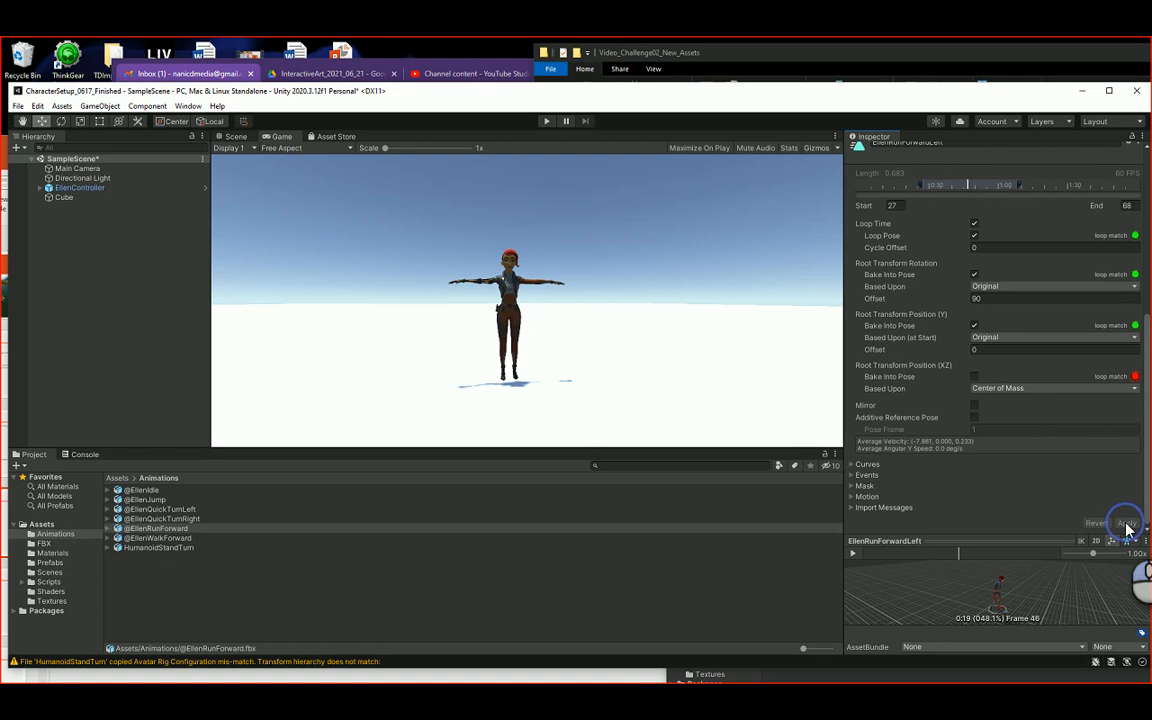
click(1003, 287)
click(995, 300)
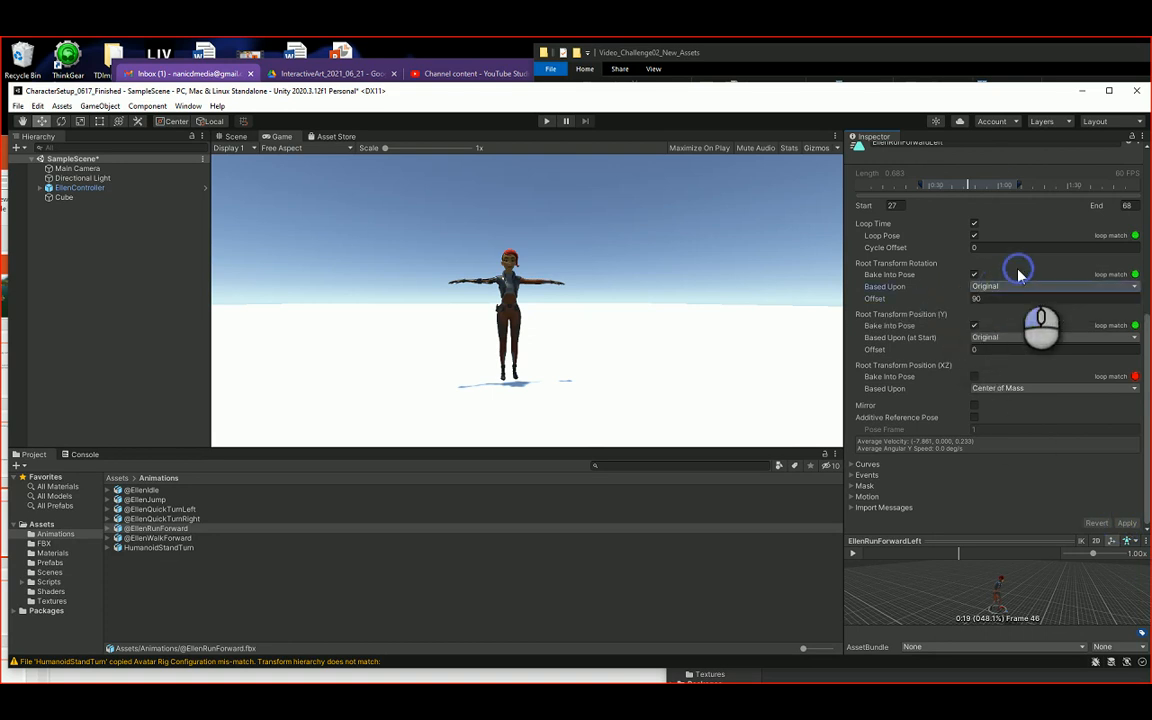
click(155, 529)
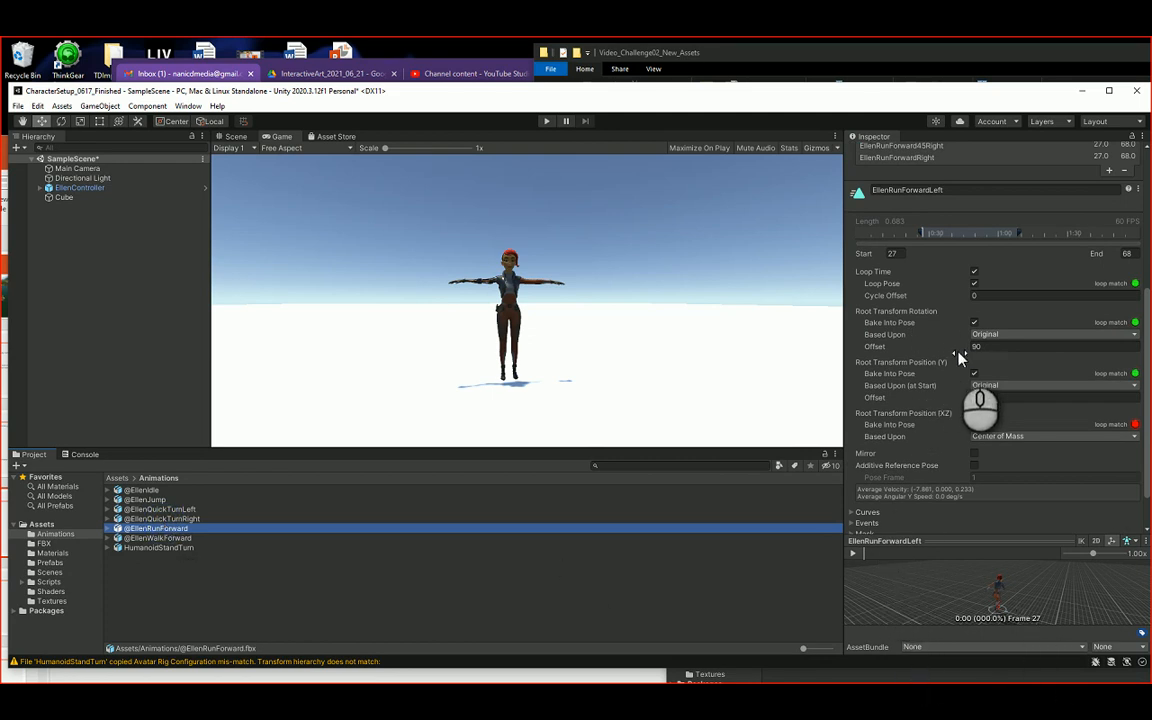
click(853, 554)
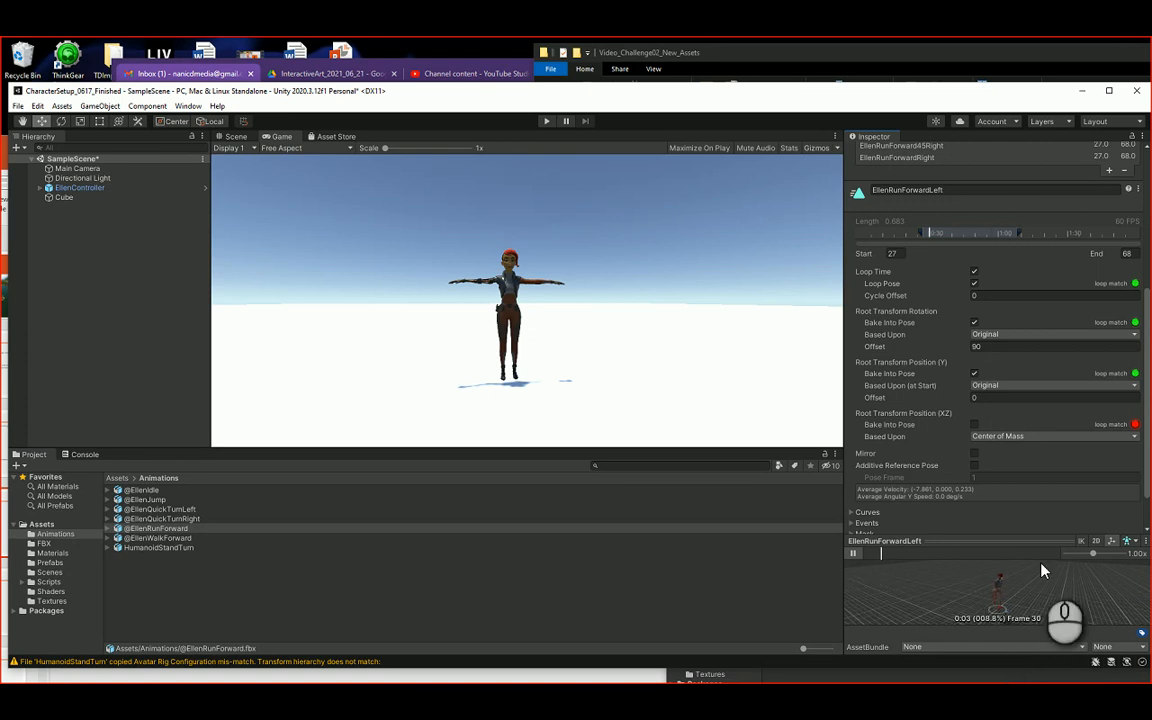
Step: Bake the EllenIdle clip's root transform rotation into the pose based upon Original, and apply the import settings
click(140, 490)
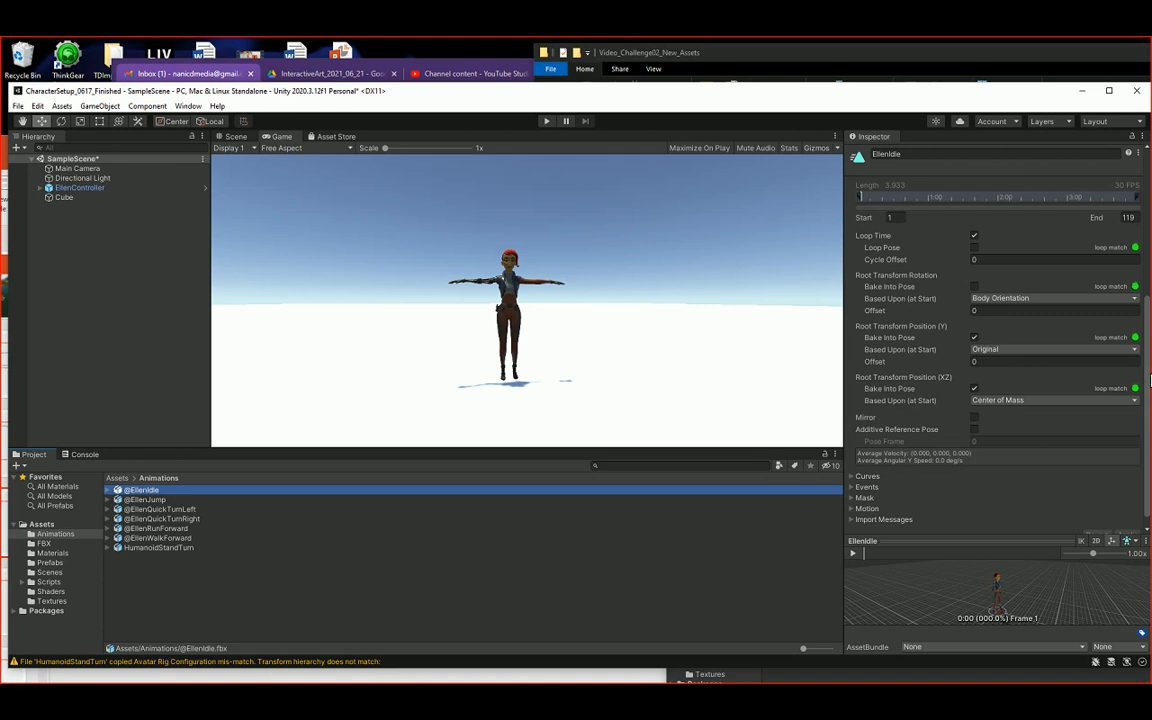
scroll(1148, 370, up, 3)
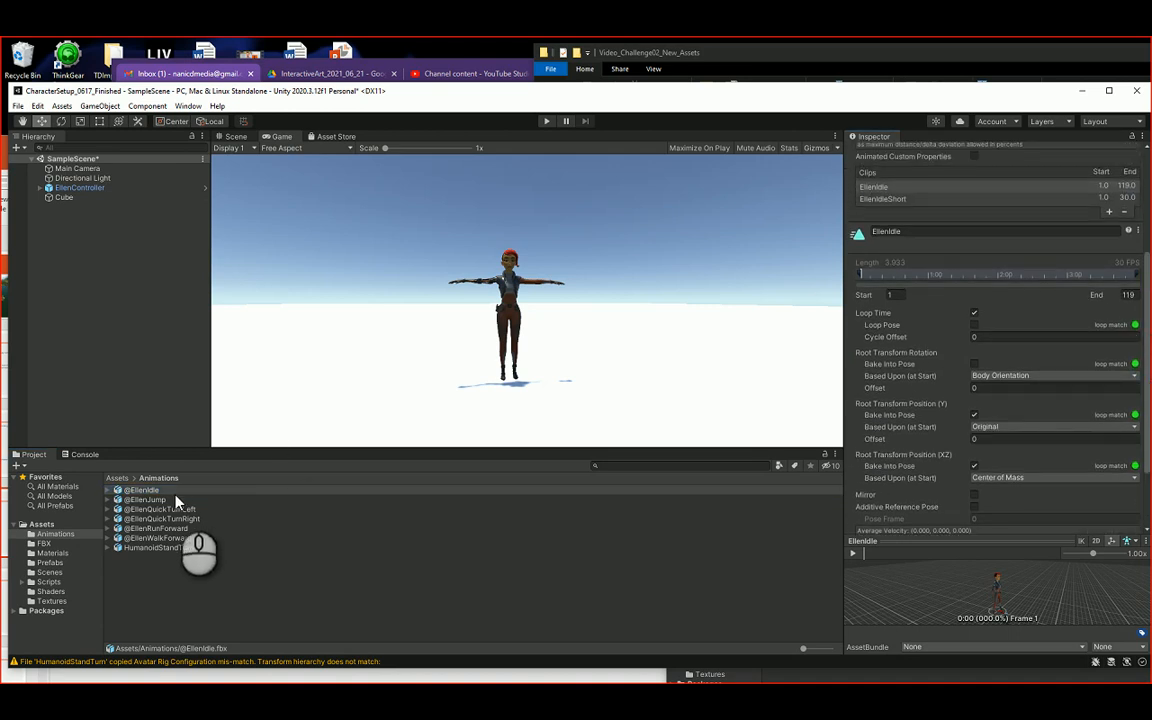
click(145, 490)
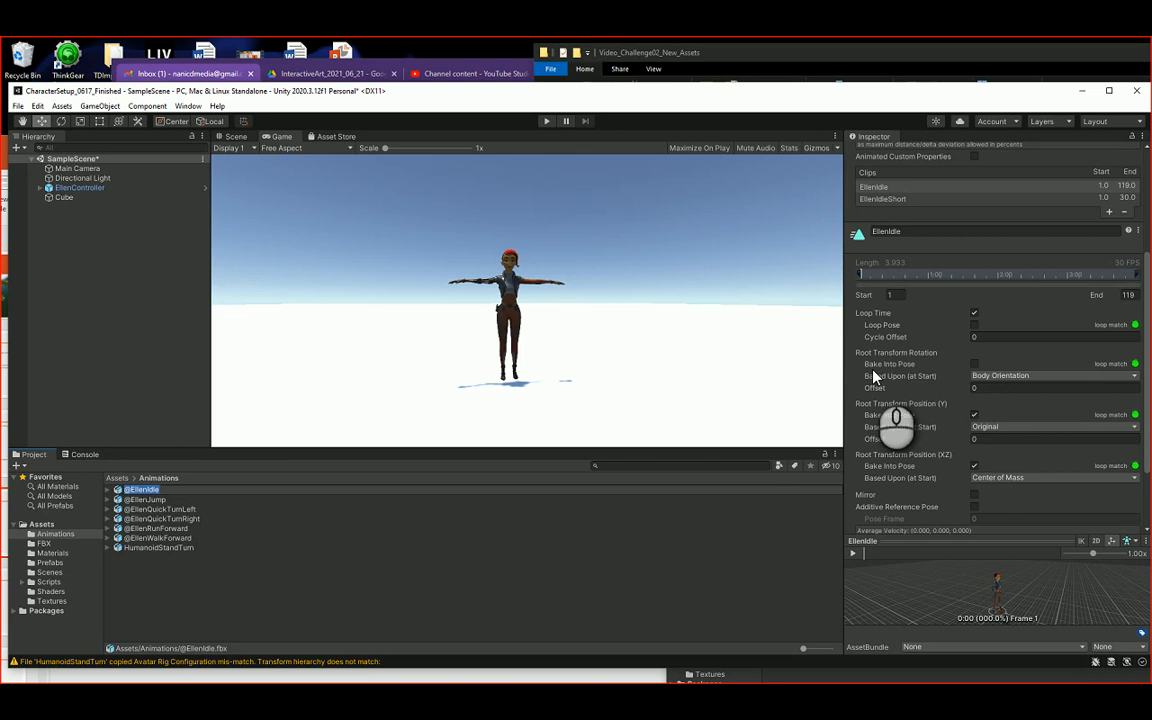
click(974, 364)
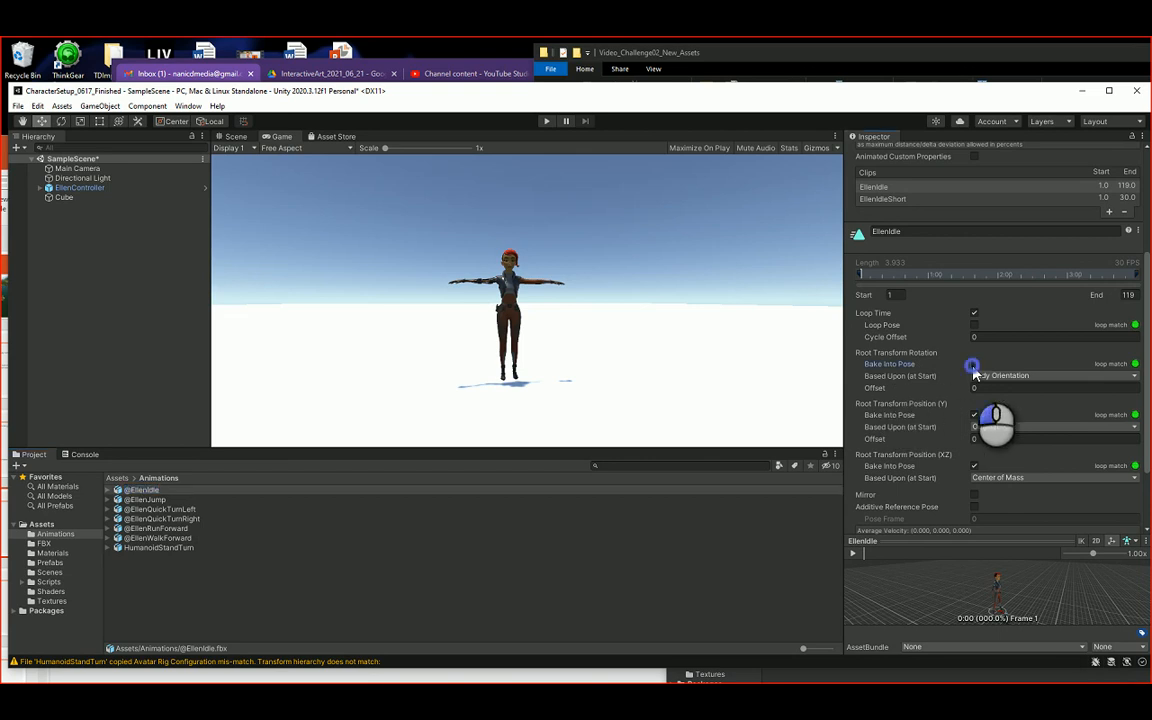
click(985, 377)
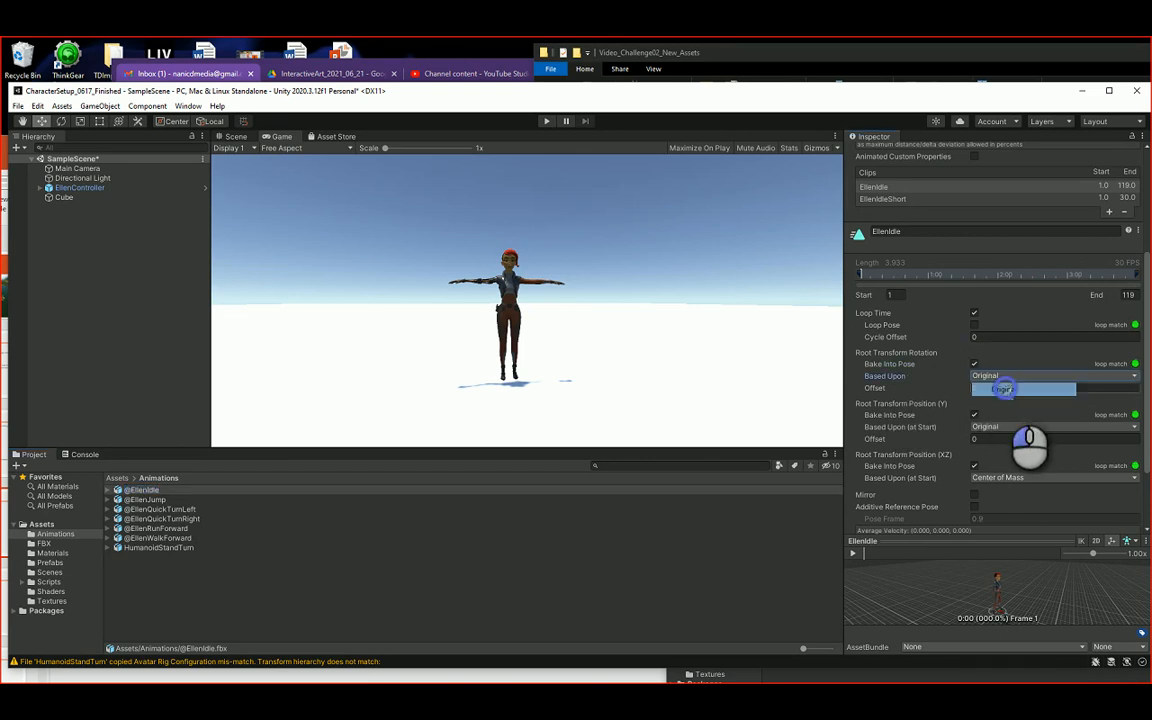
click(990, 381)
scroll(1142, 465, down, 3)
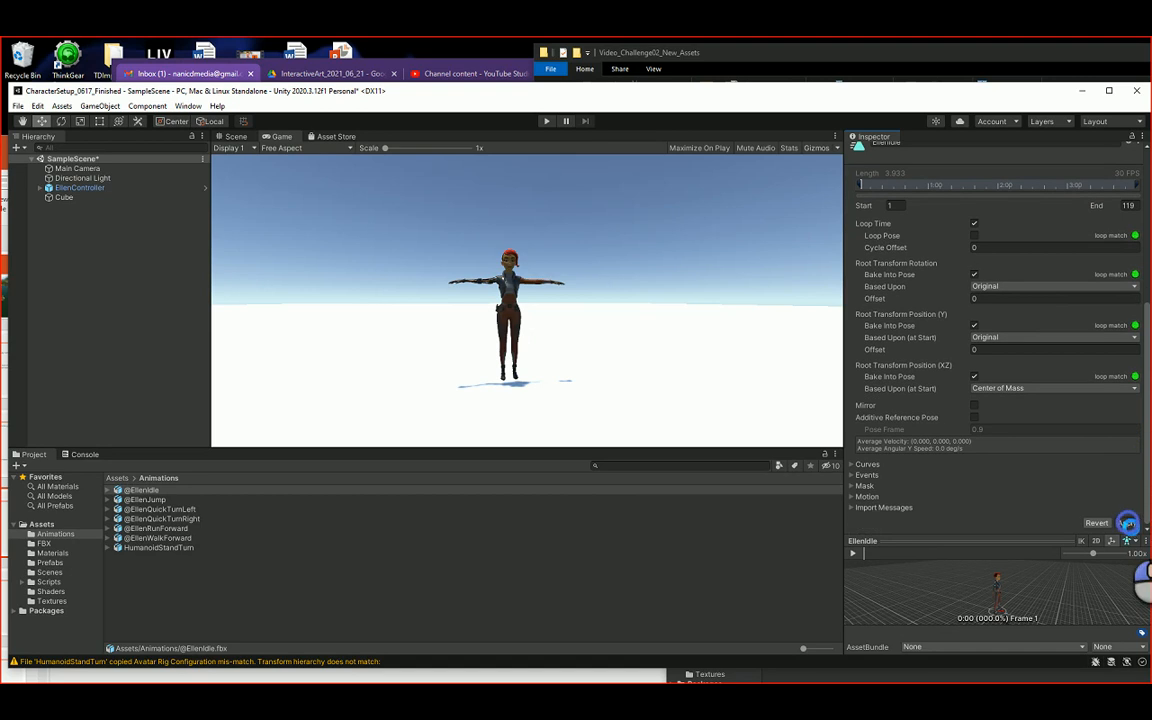
click(150, 500)
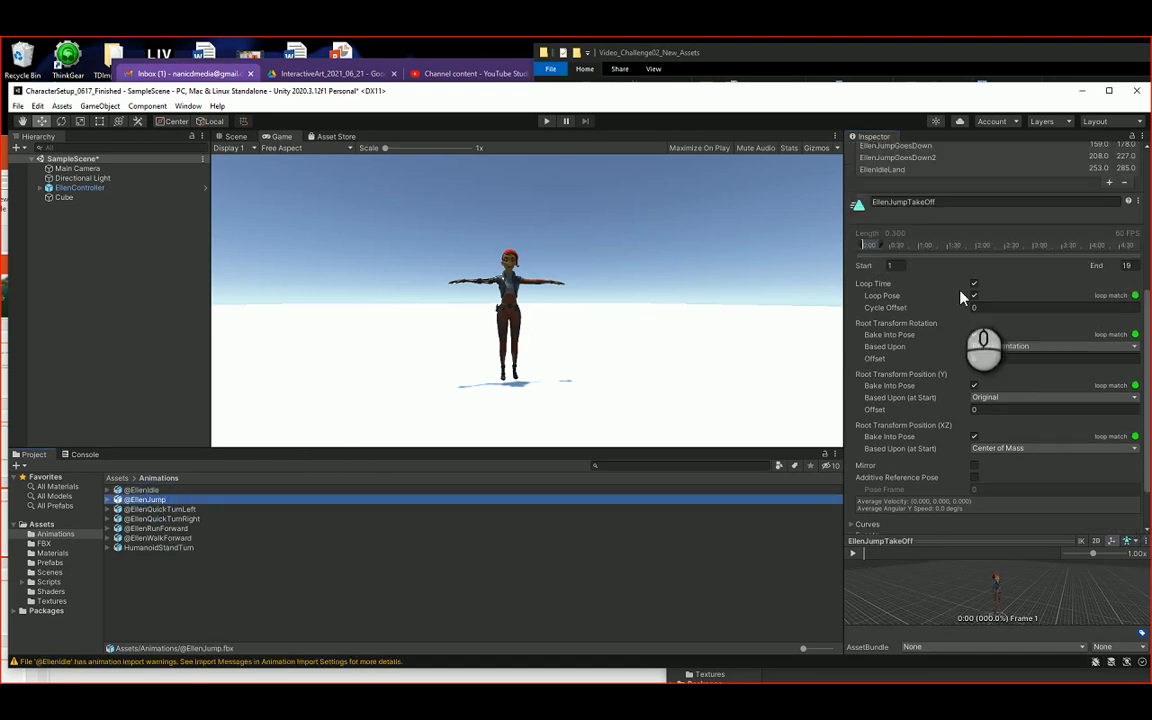
scroll(1025, 365, up, 3)
scroll(1020, 345, down, 3)
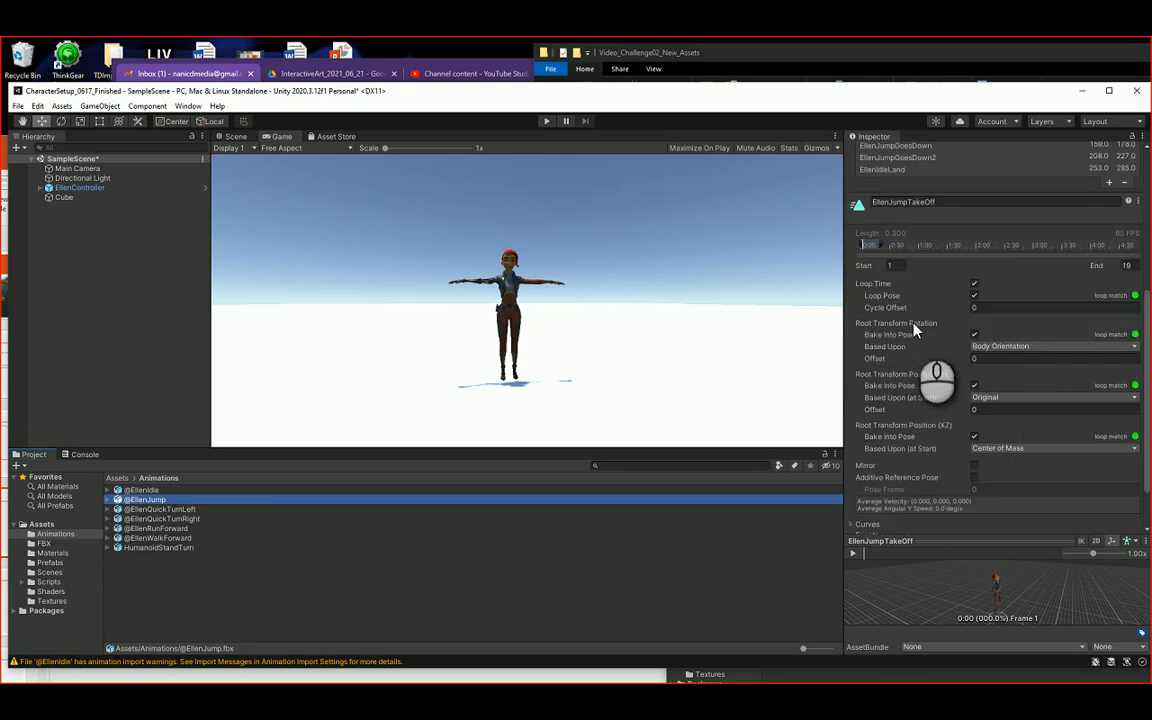
click(983, 348)
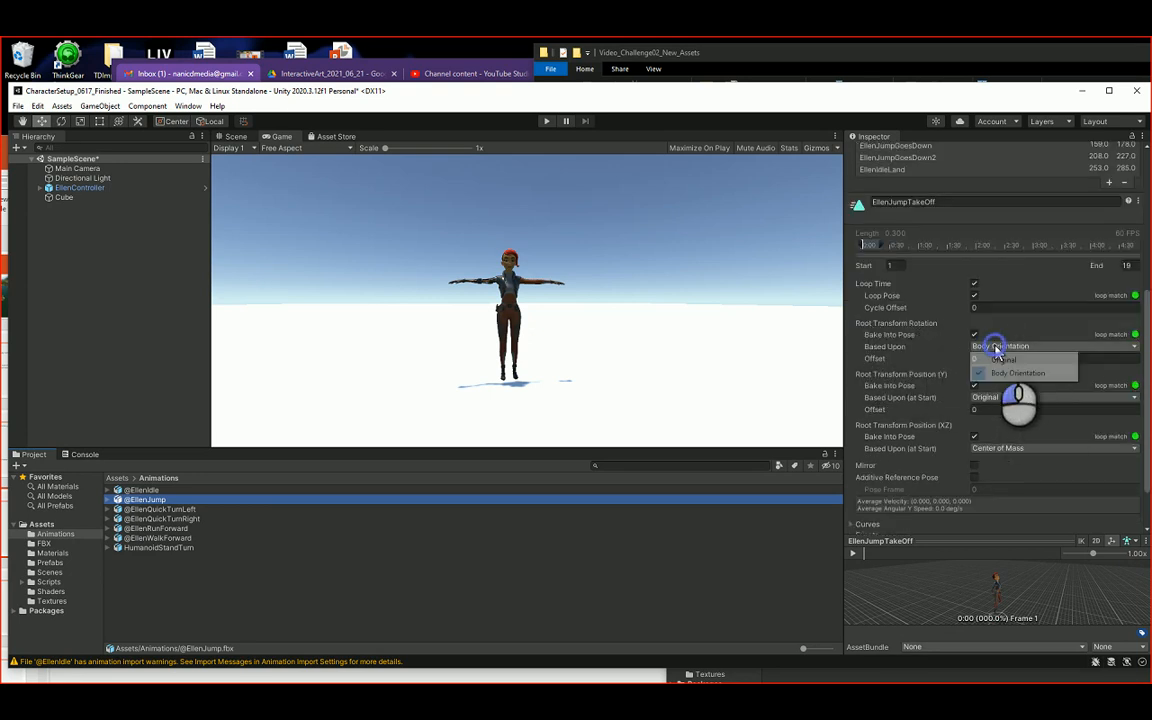
click(998, 358)
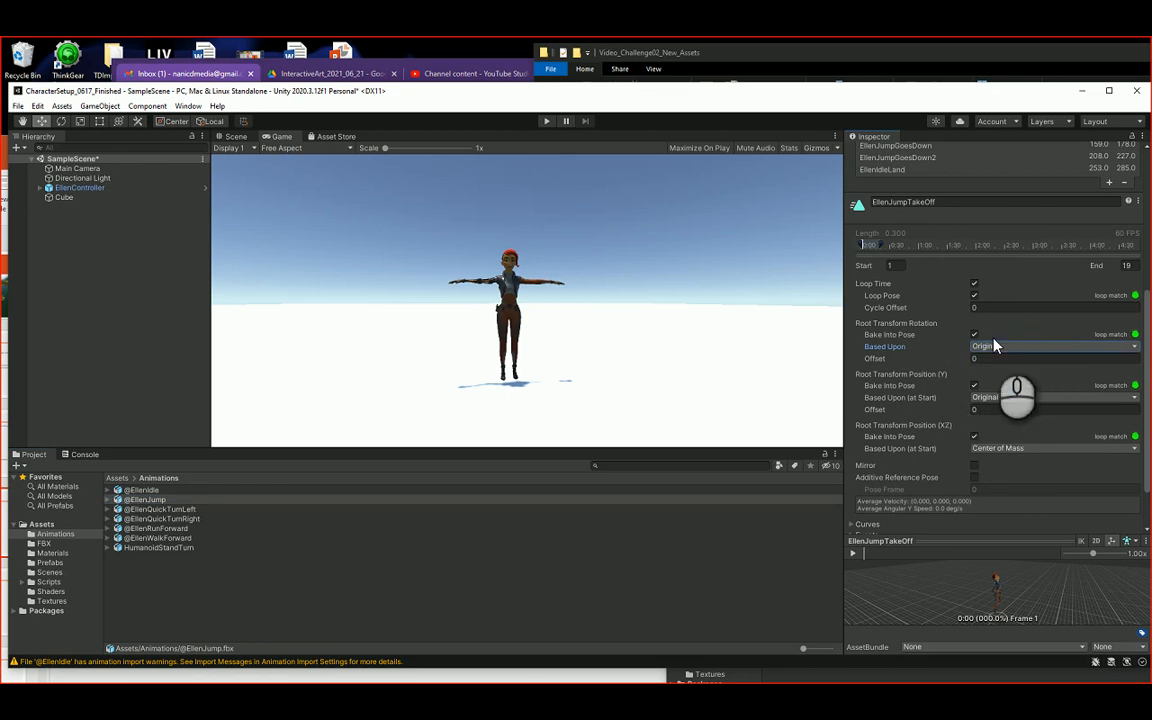
drag(1147, 492, 1148, 523)
click(1127, 523)
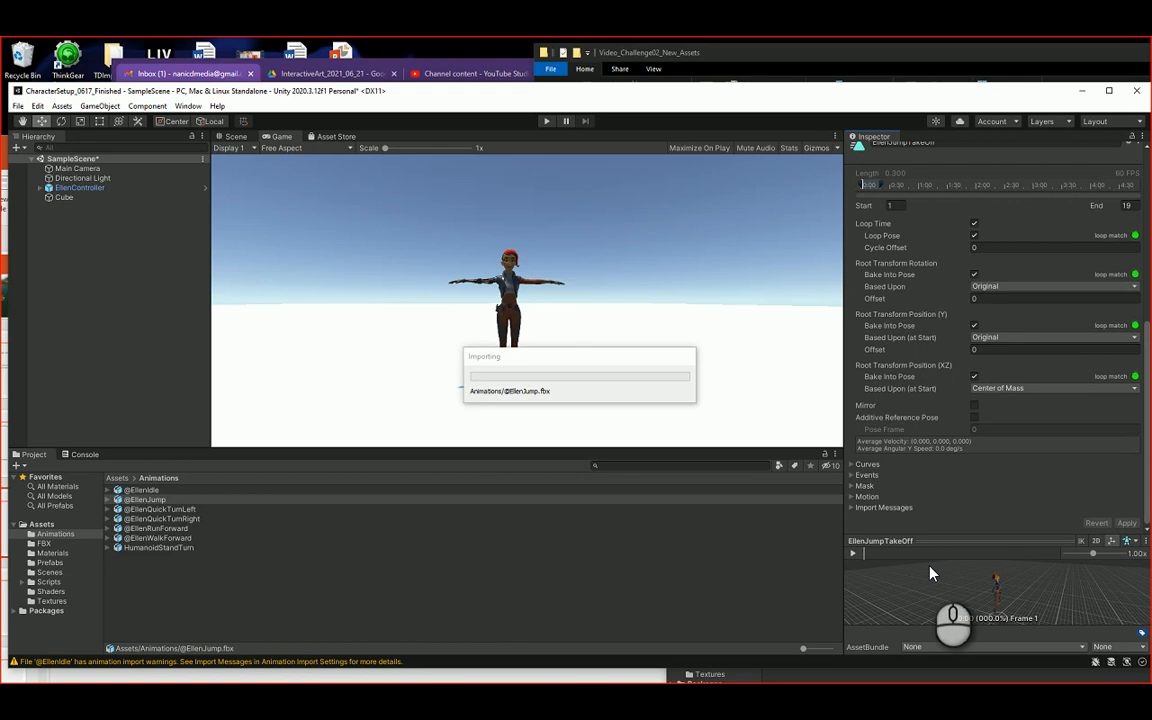
click(853, 553)
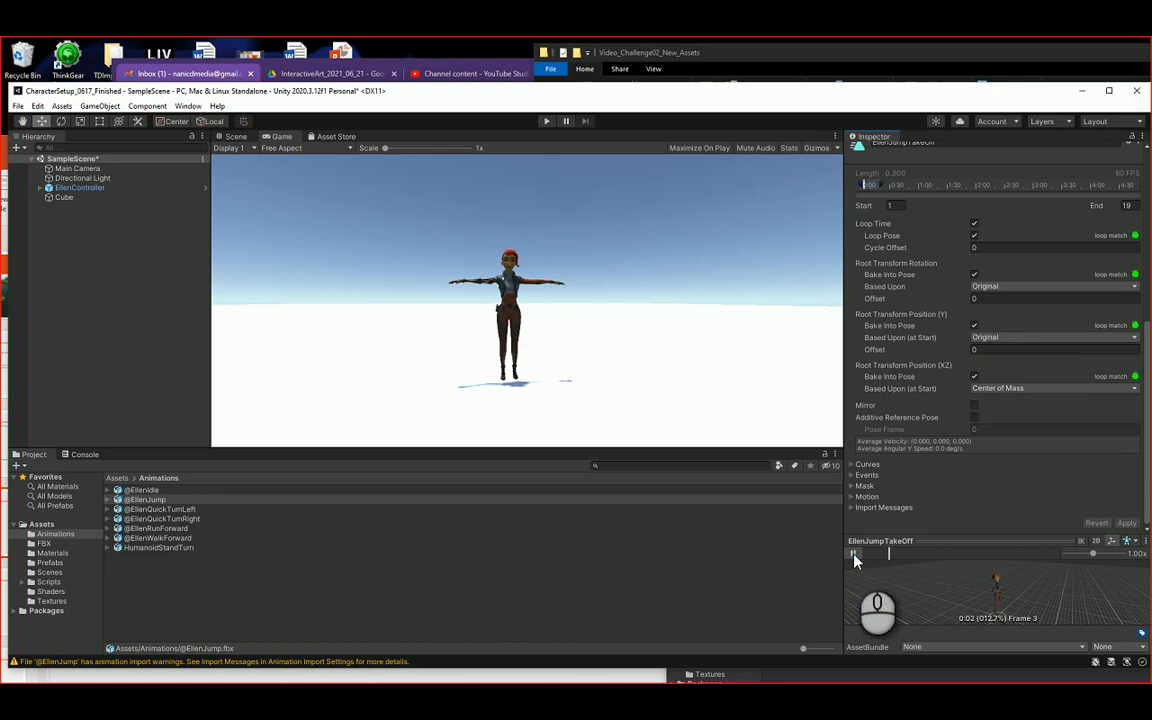
click(853, 554)
Step: Play the EllenQuickTurnLeft clip preview and check its root transform settings, closing the 3D Viewer if it opens
click(158, 511)
double_click(158, 511)
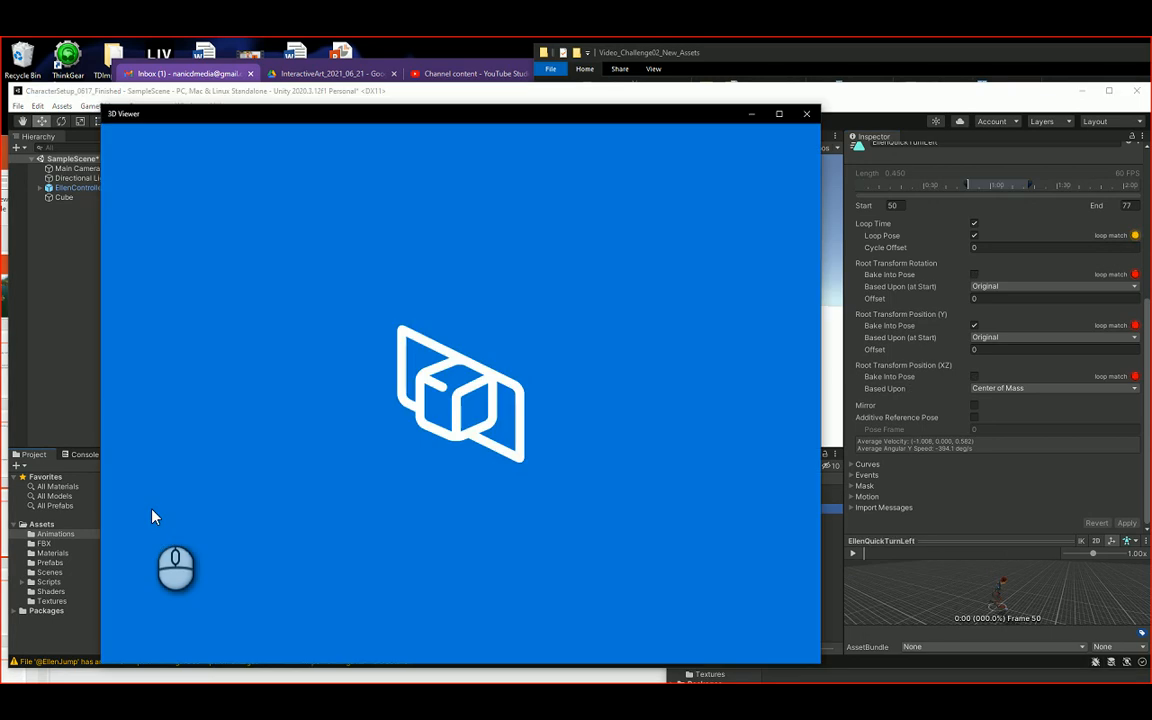
click(803, 113)
click(853, 554)
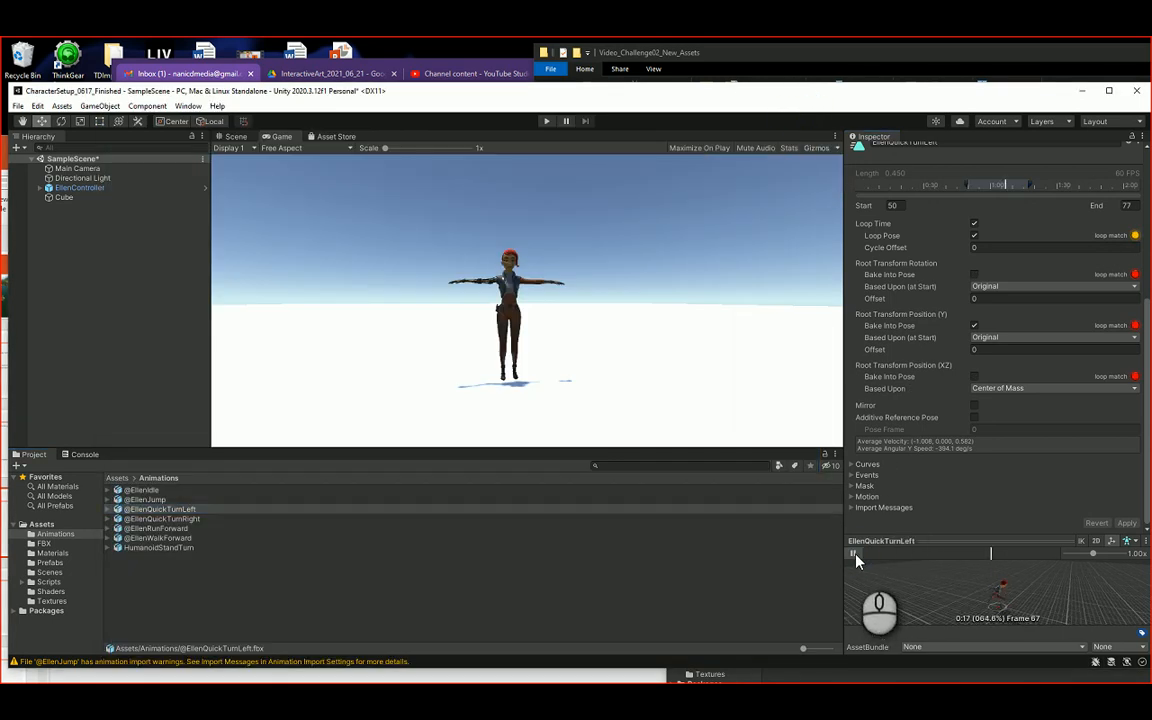
click(854, 555)
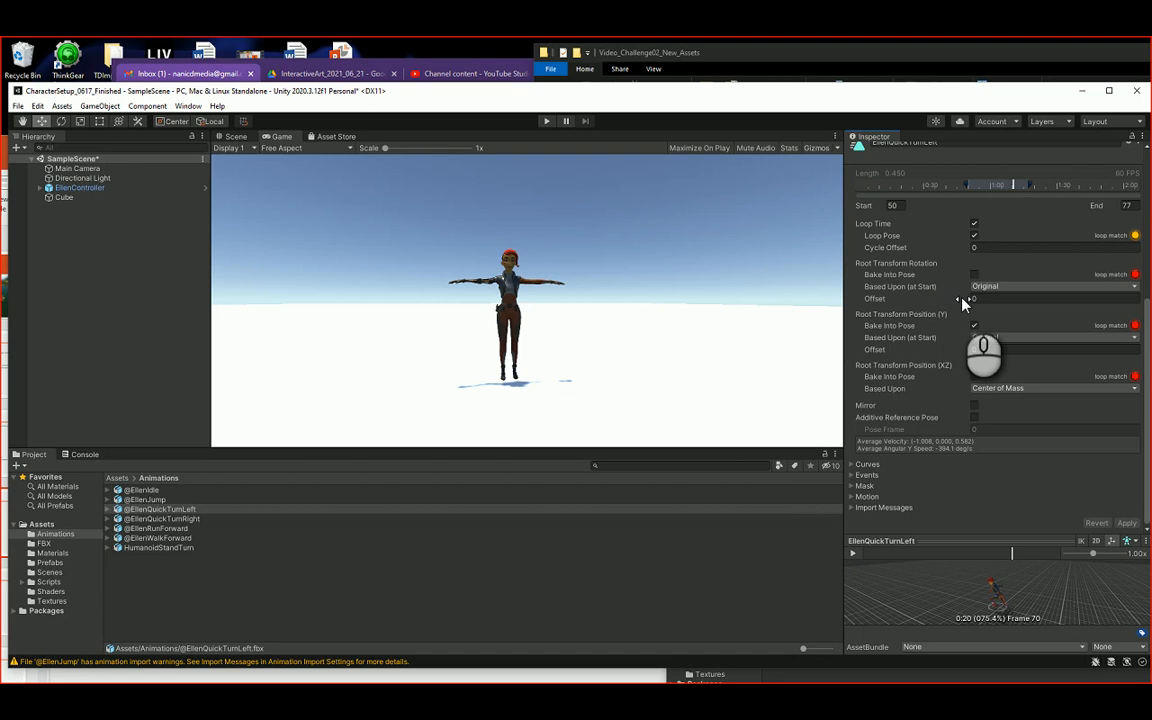
Step: Review the loop and root transform settings of the quick turn, run, walk and HumanoidStandTurn animation files
scroll(1013, 298, up, 3)
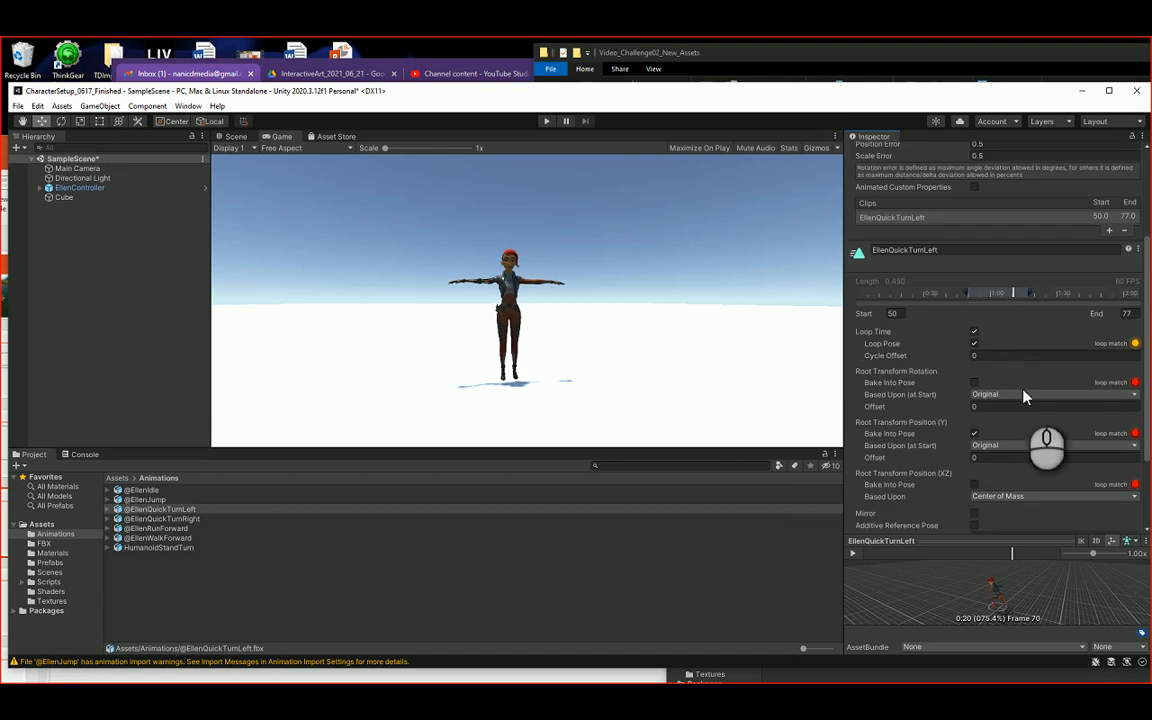
scroll(1003, 393, down, 3)
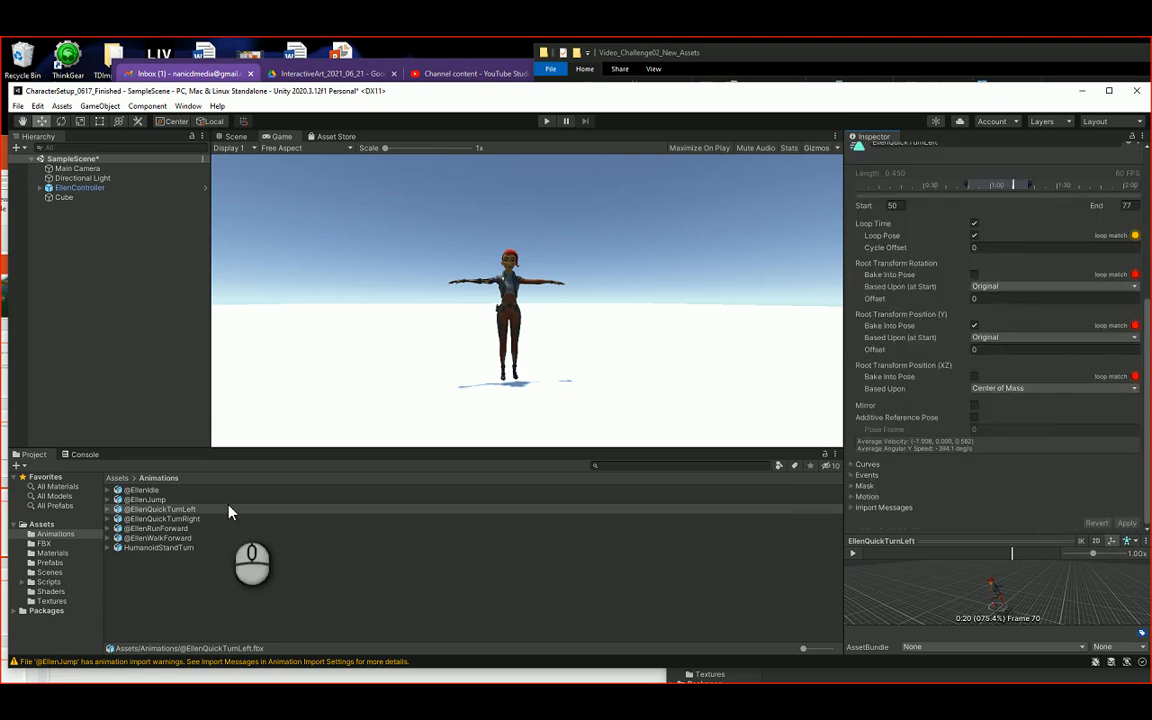
click(172, 520)
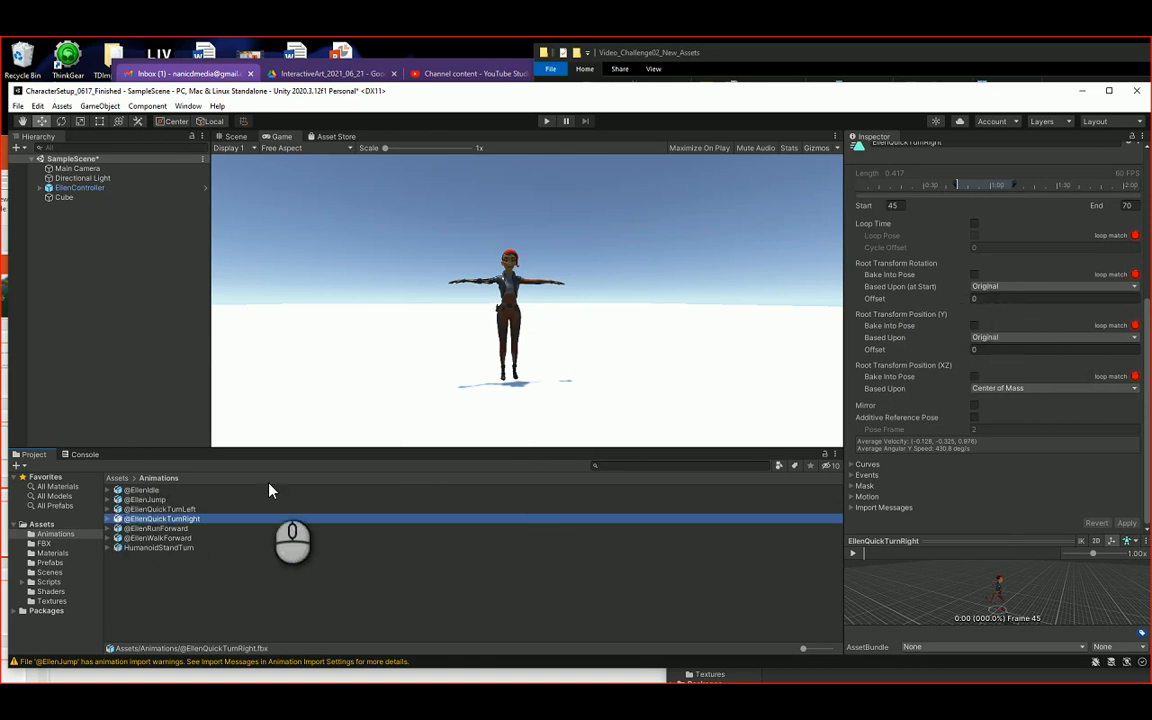
click(144, 528)
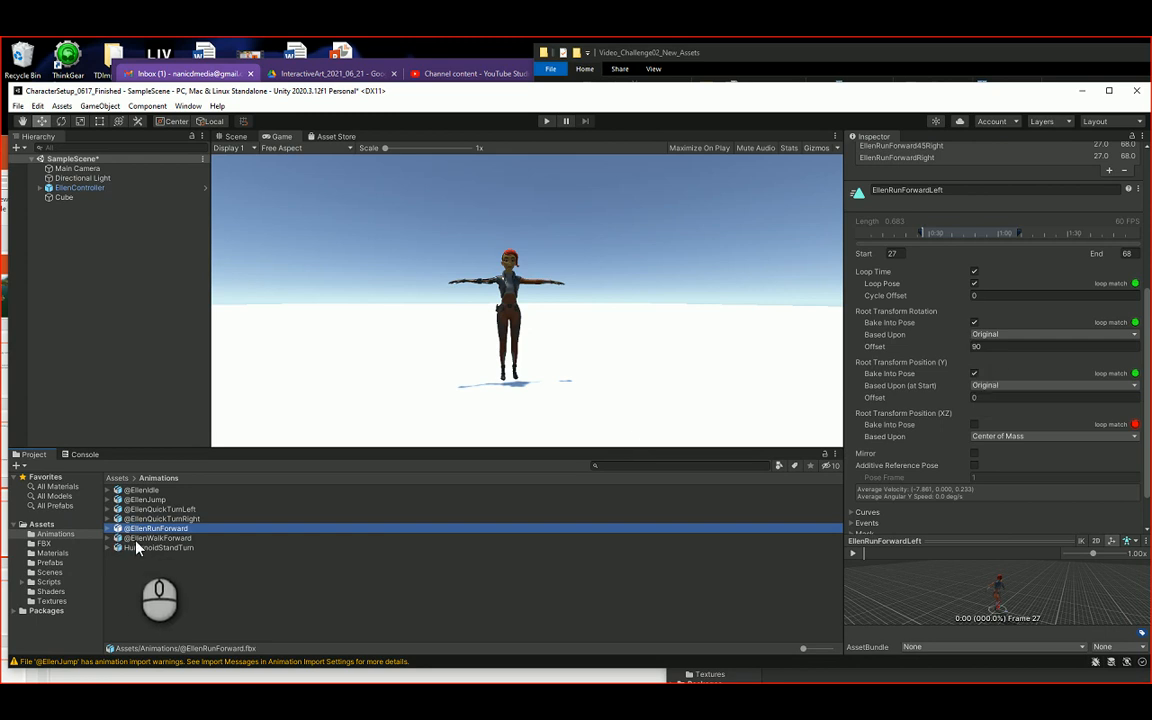
click(140, 538)
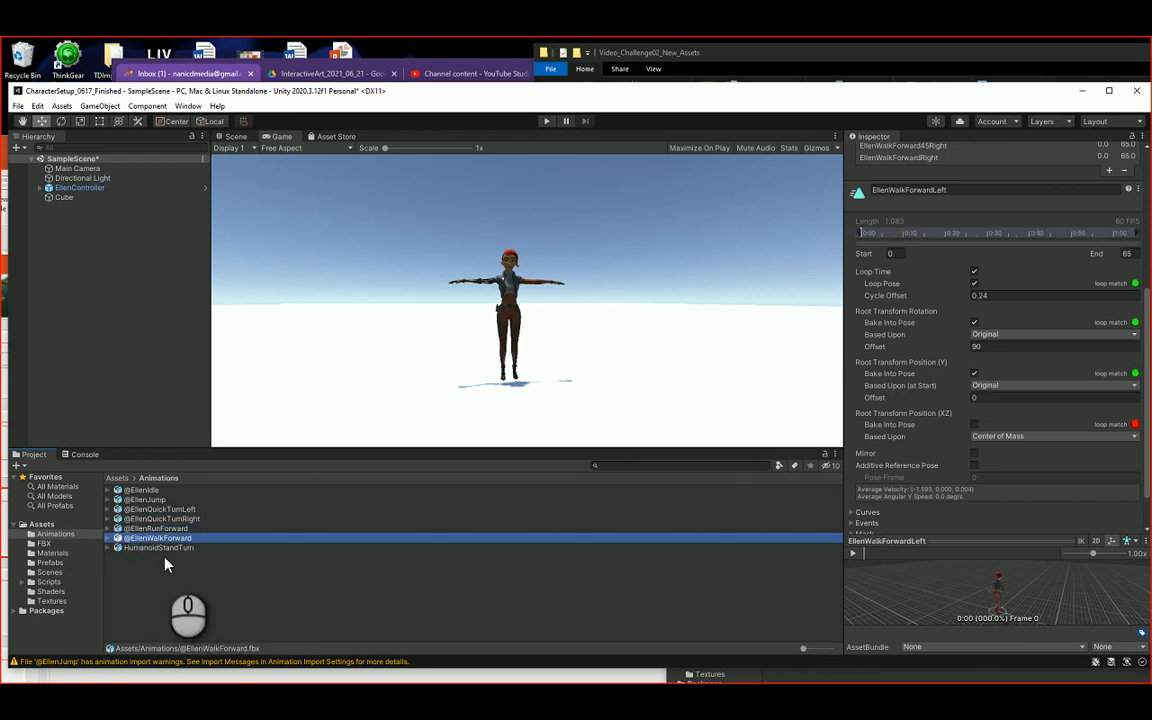
click(160, 548)
scroll(912, 418, up, 3)
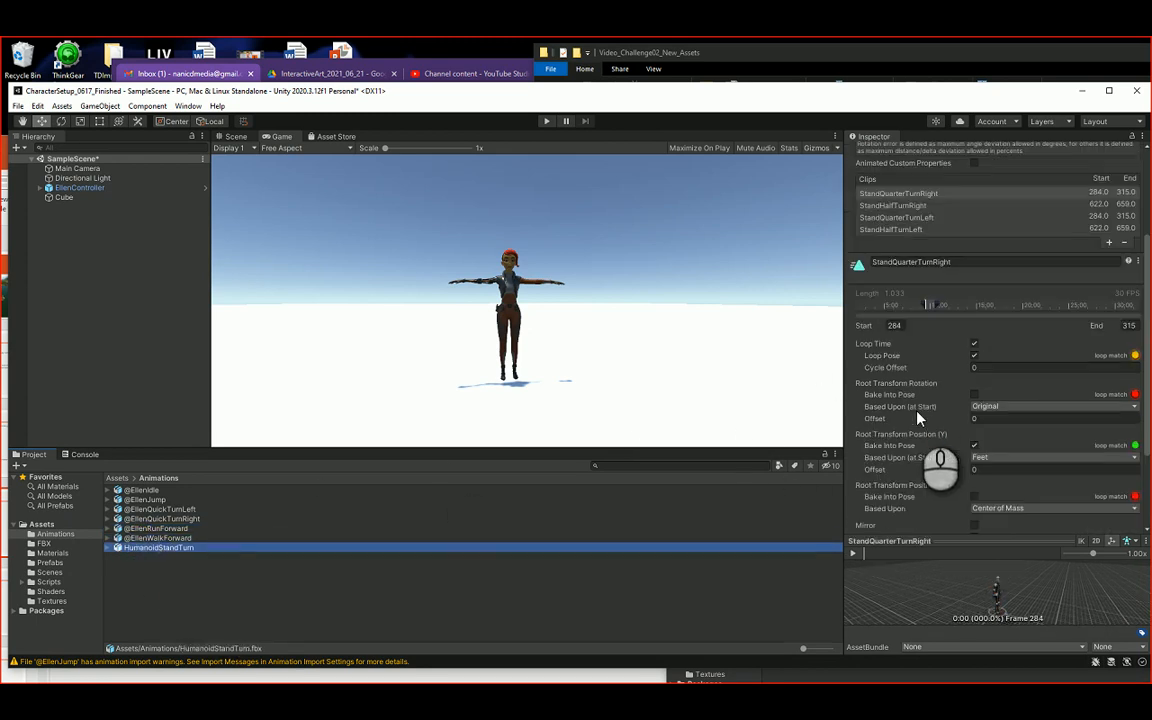
Step: Check the idle, jump and left quick turn import settings, and play the EllenWalkForwardLeft clip in an enlarged preview
click(145, 490)
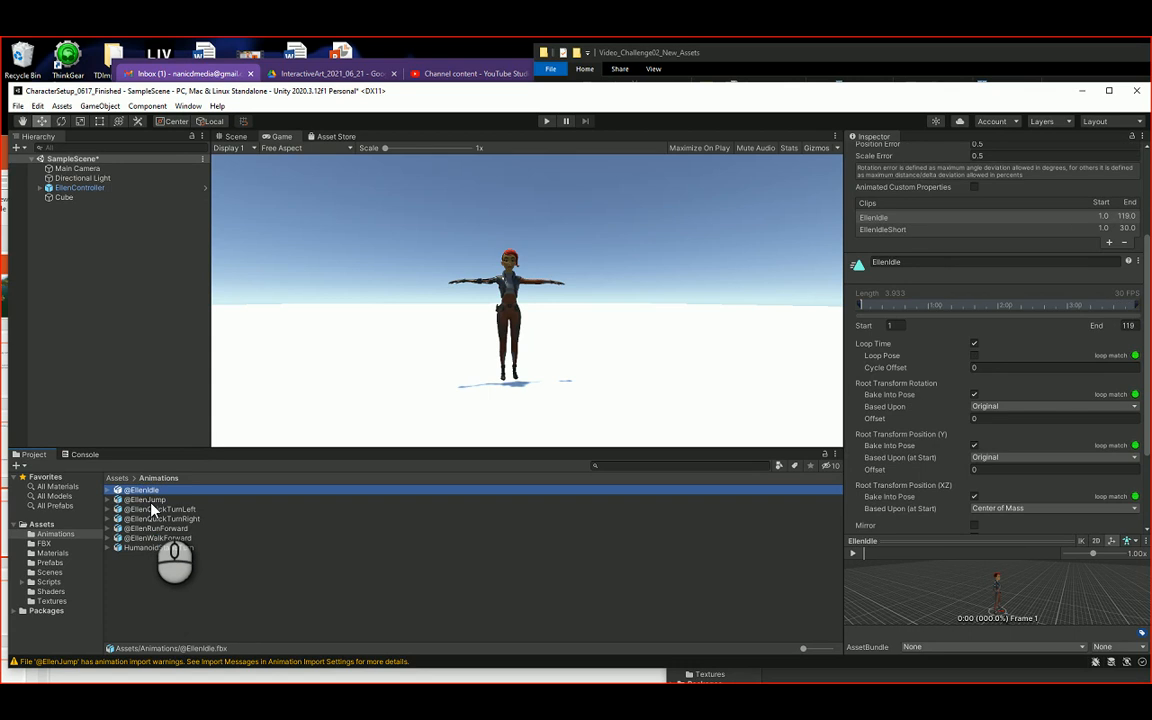
click(148, 500)
click(155, 510)
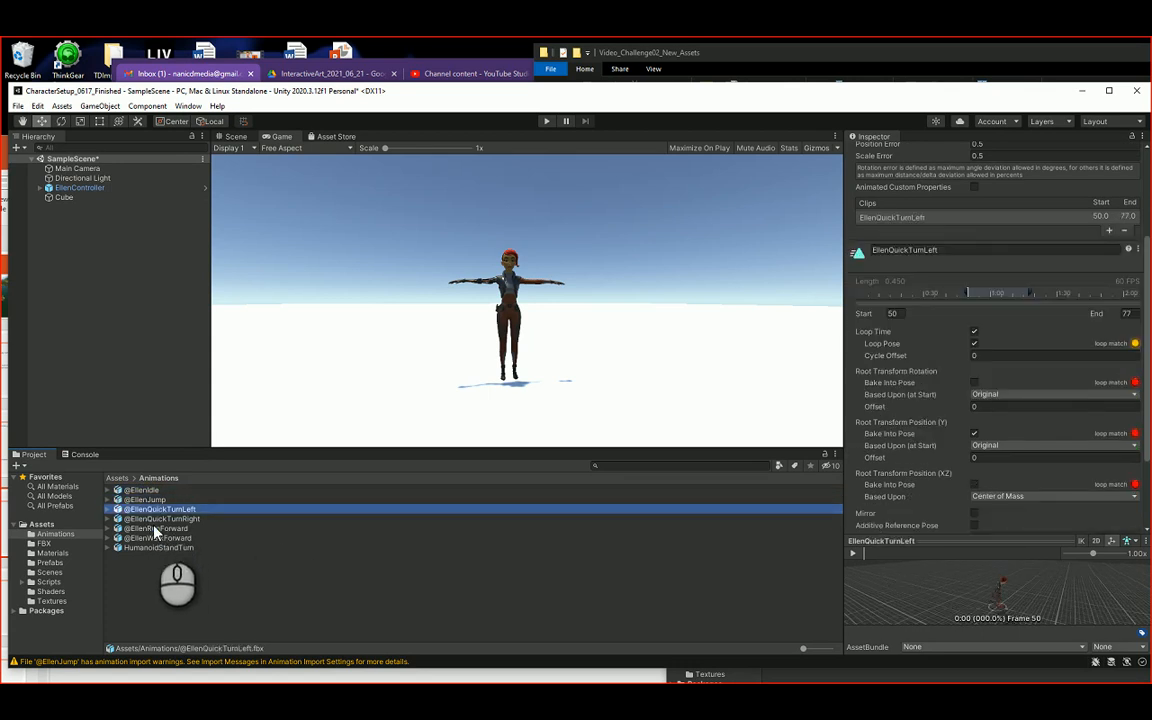
click(155, 538)
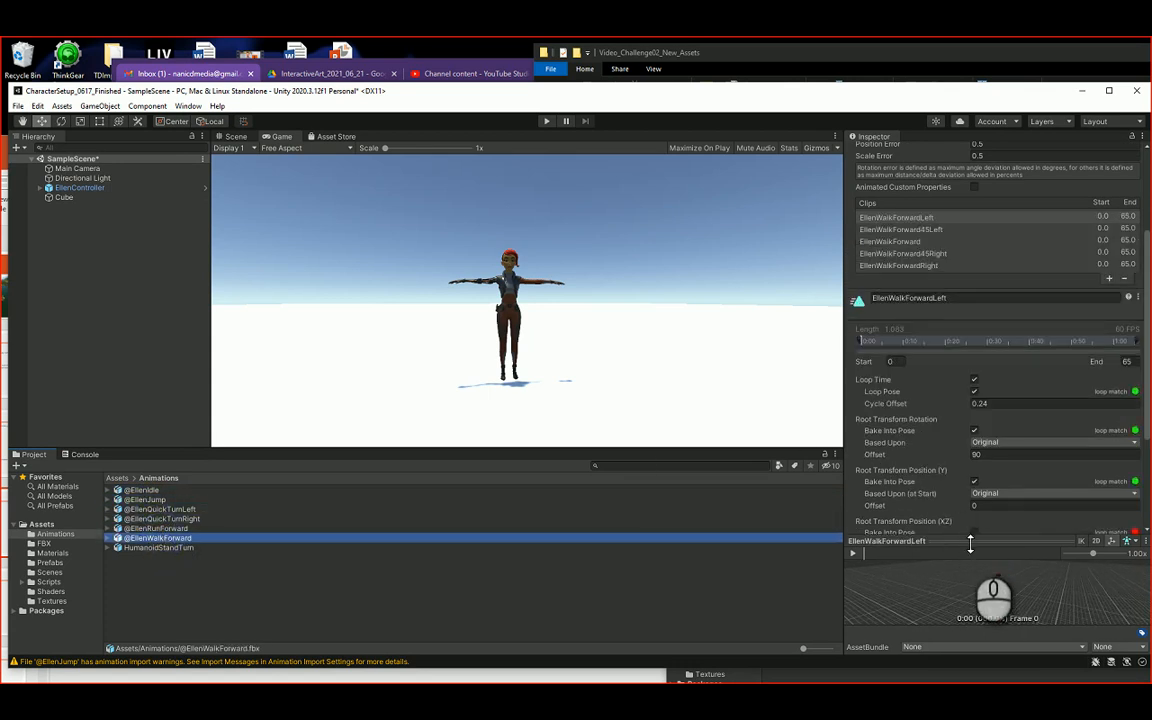
drag(970, 543, 965, 390)
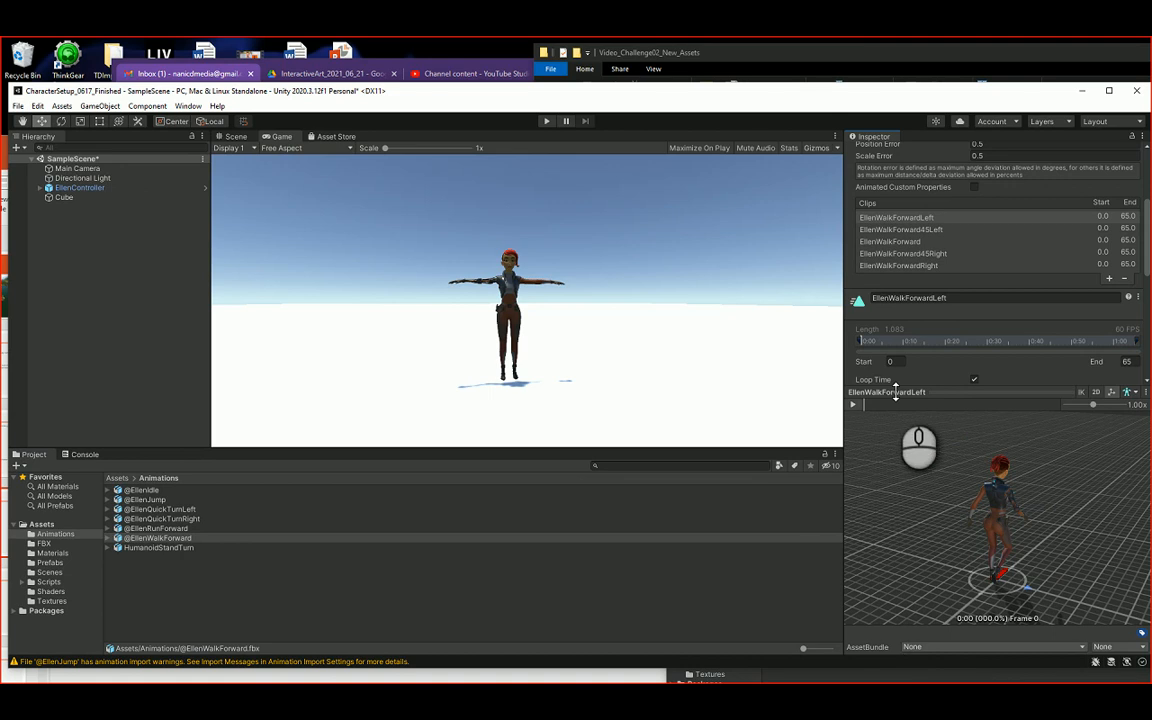
click(853, 404)
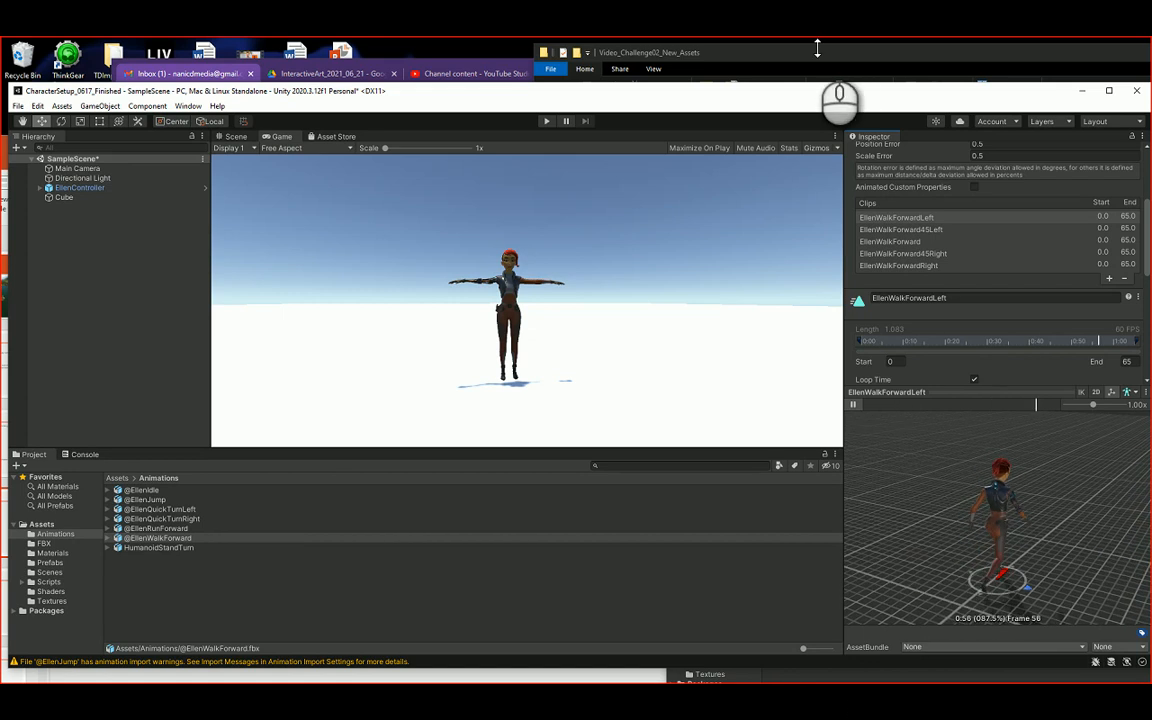
Step: Switch to the Character Setup PowerPoint presentation and examine the slides on the Animator parameters and the Grounded blend tree
drag(635, 94, 522, 53)
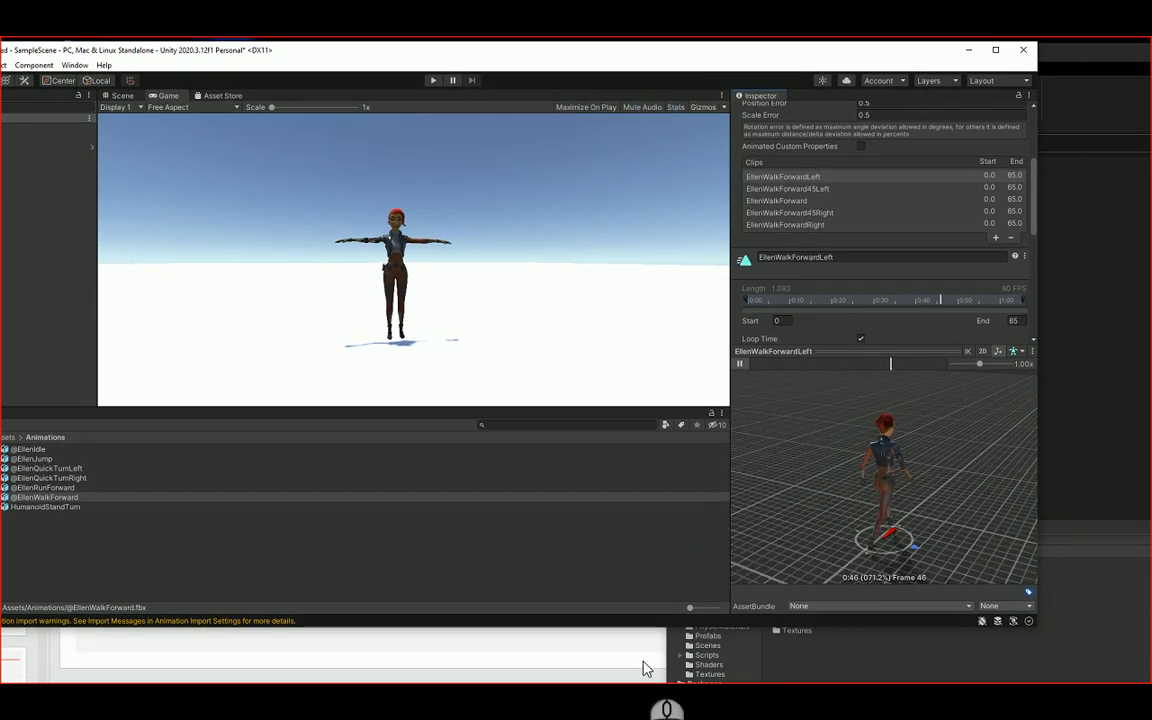
click(600, 660)
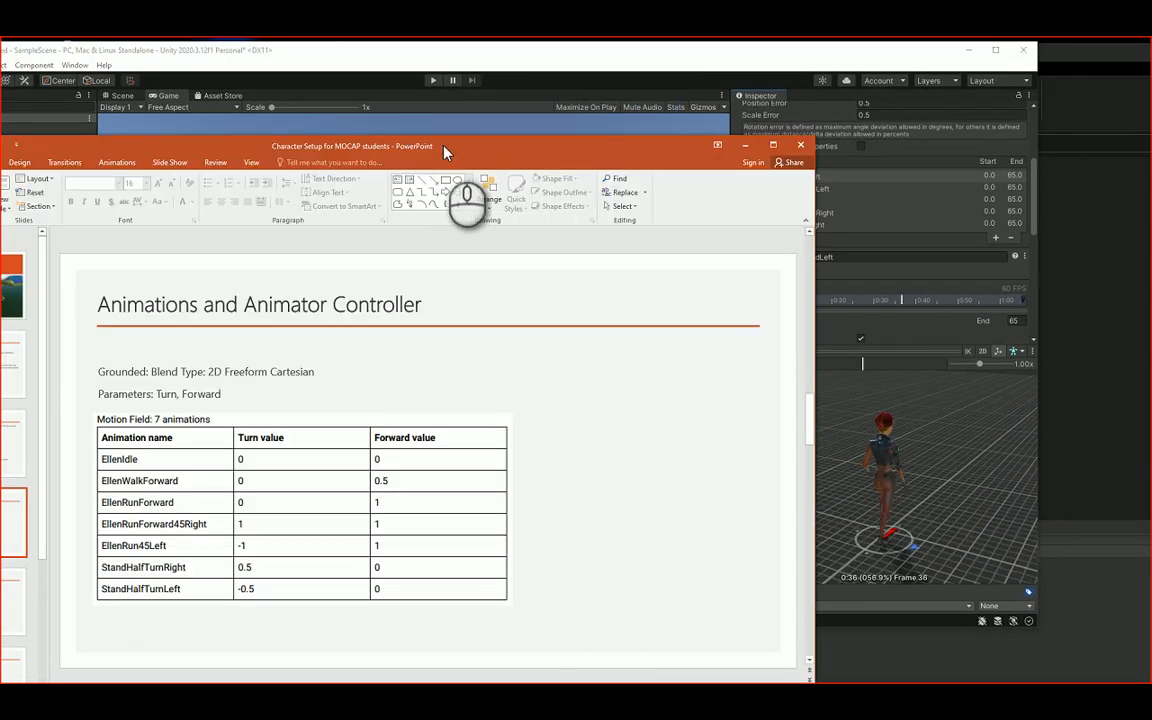
drag(446, 152, 722, 126)
scroll(424, 432, up, 2)
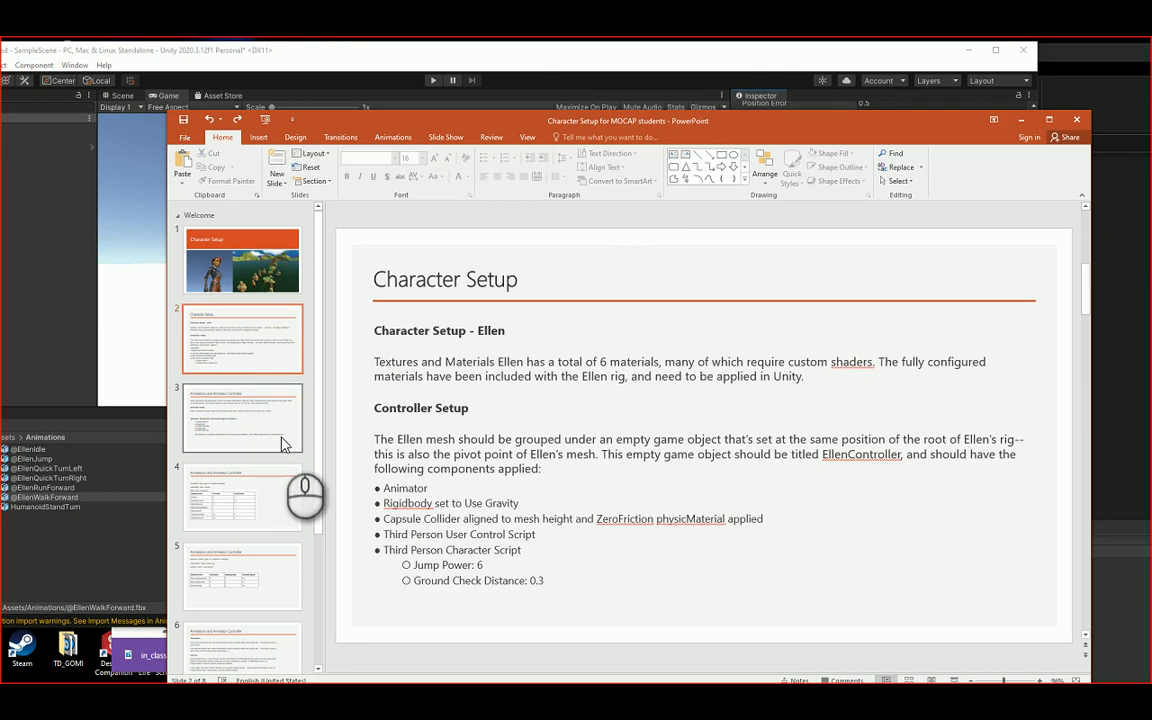
scroll(283, 444, down, 2)
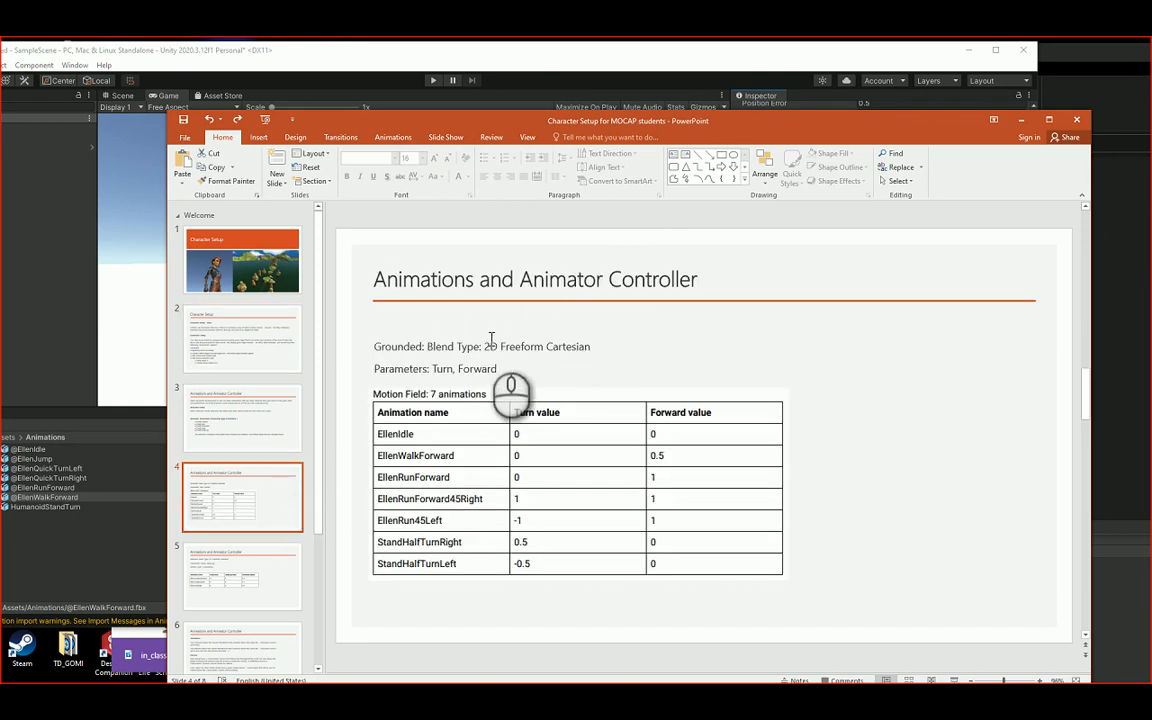
click(283, 427)
click(277, 474)
click(267, 426)
click(269, 470)
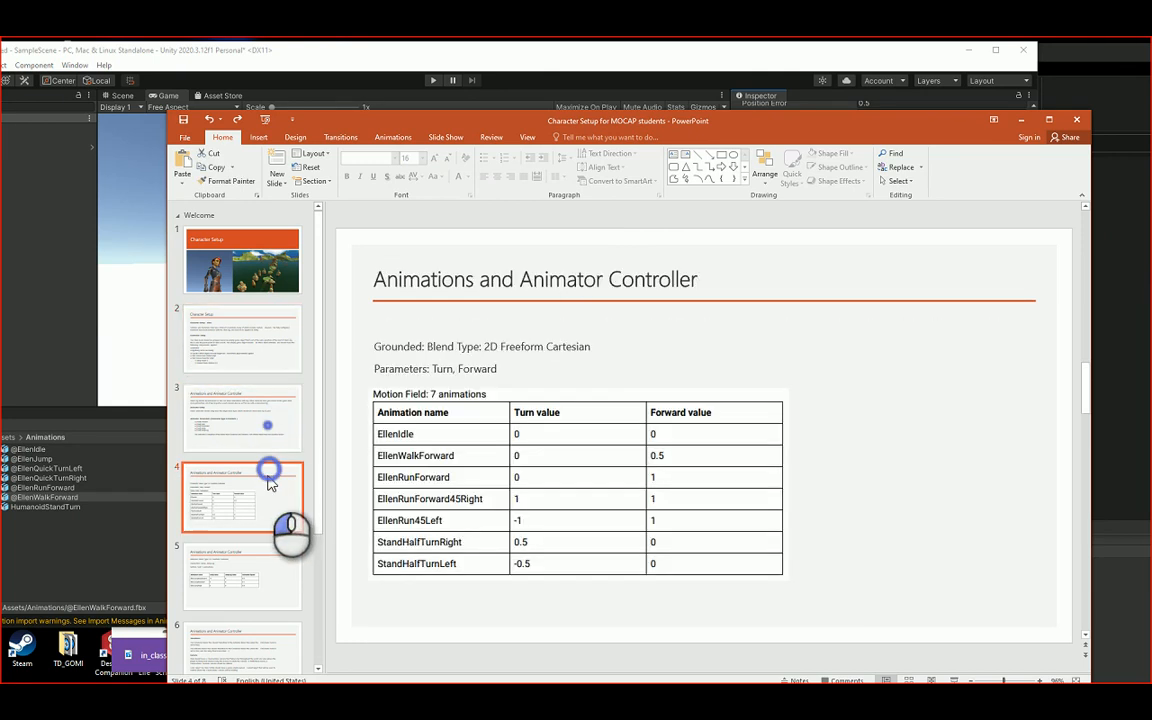
Step: Compare the Animator Parameters slide with the slides listing the blend trees' animations and their values
click(262, 558)
click(255, 482)
click(248, 404)
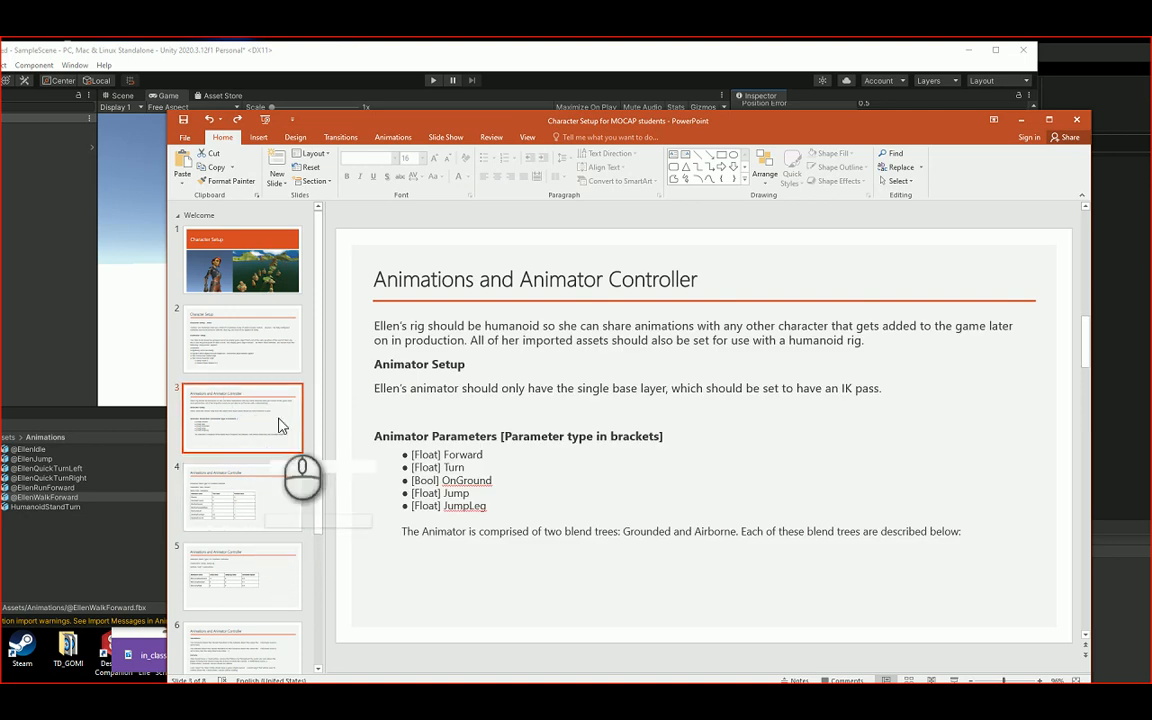
click(262, 506)
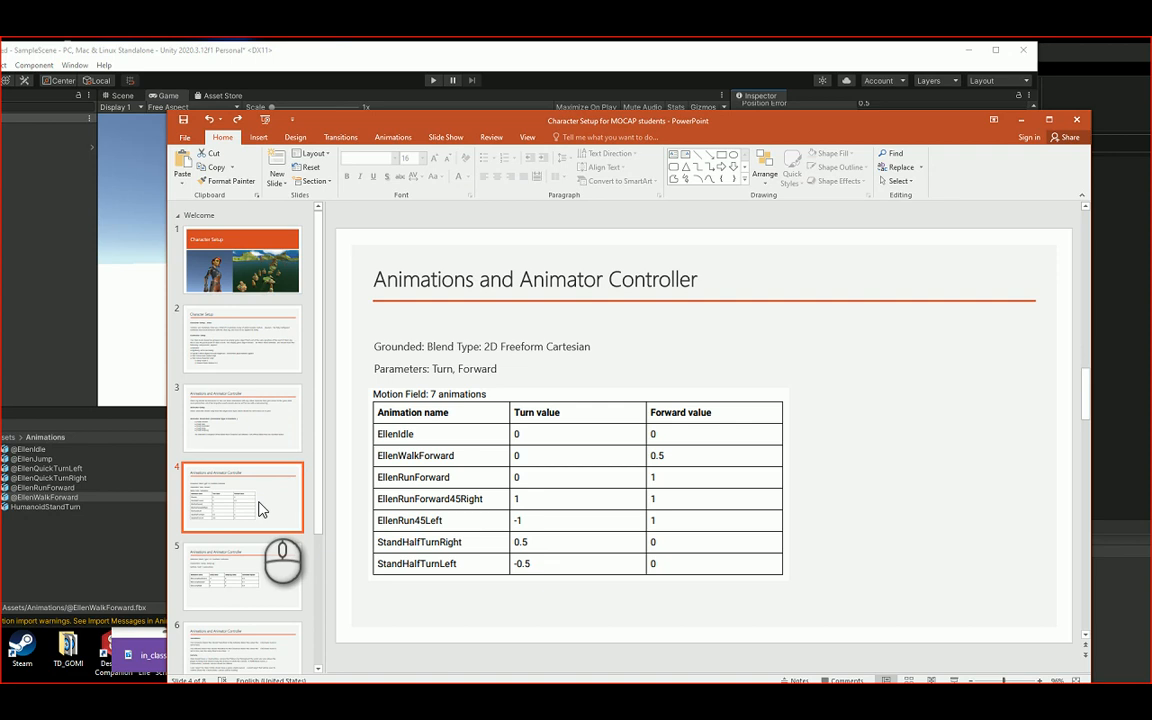
click(240, 453)
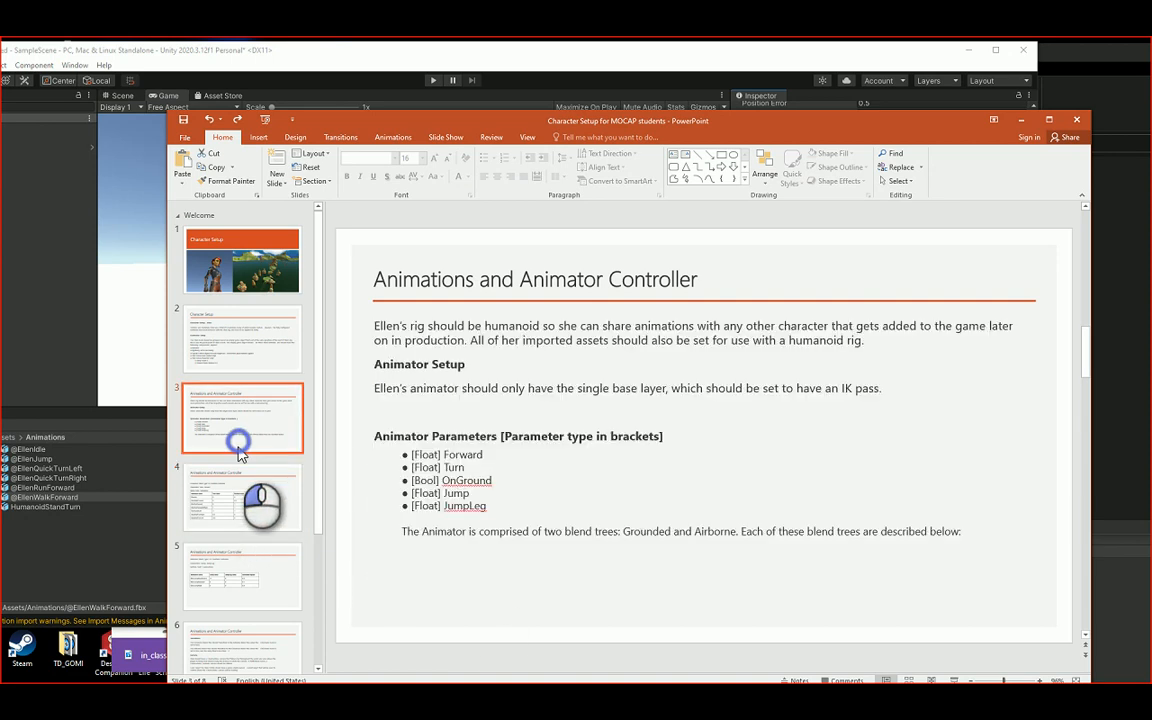
click(243, 505)
click(246, 408)
click(249, 487)
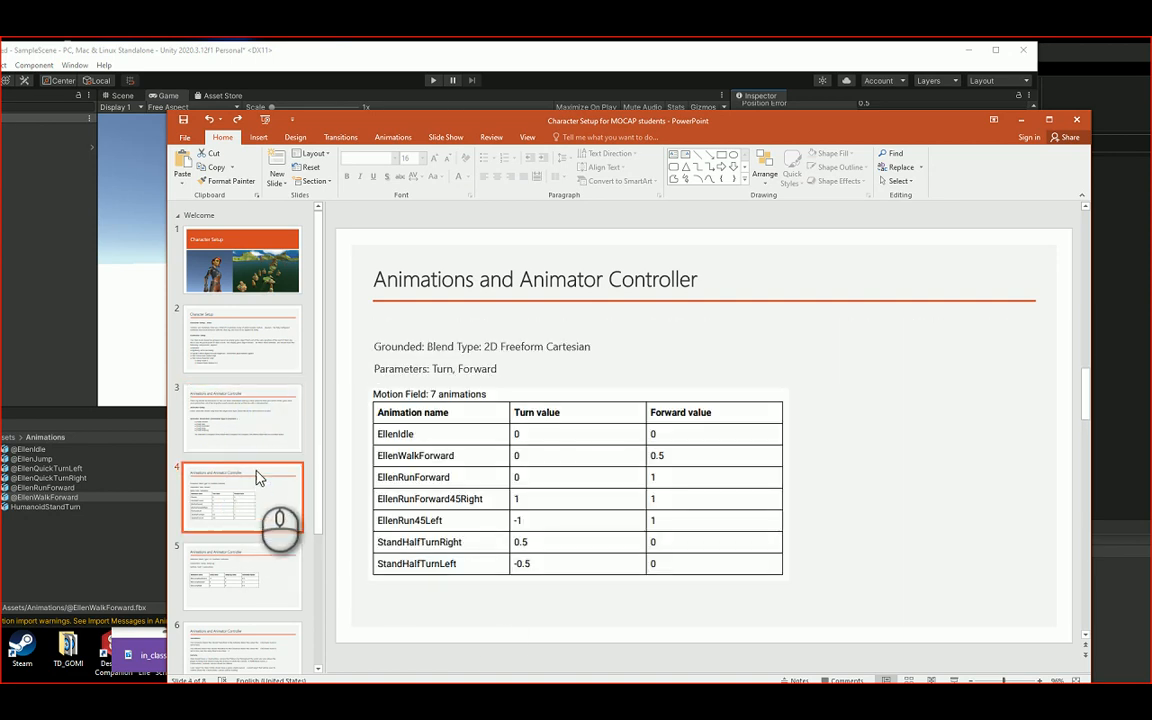
click(244, 420)
Step: Switch back to Unity, minimize the browser window and reposition the editor so its panels are in view
drag(515, 122, 547, 192)
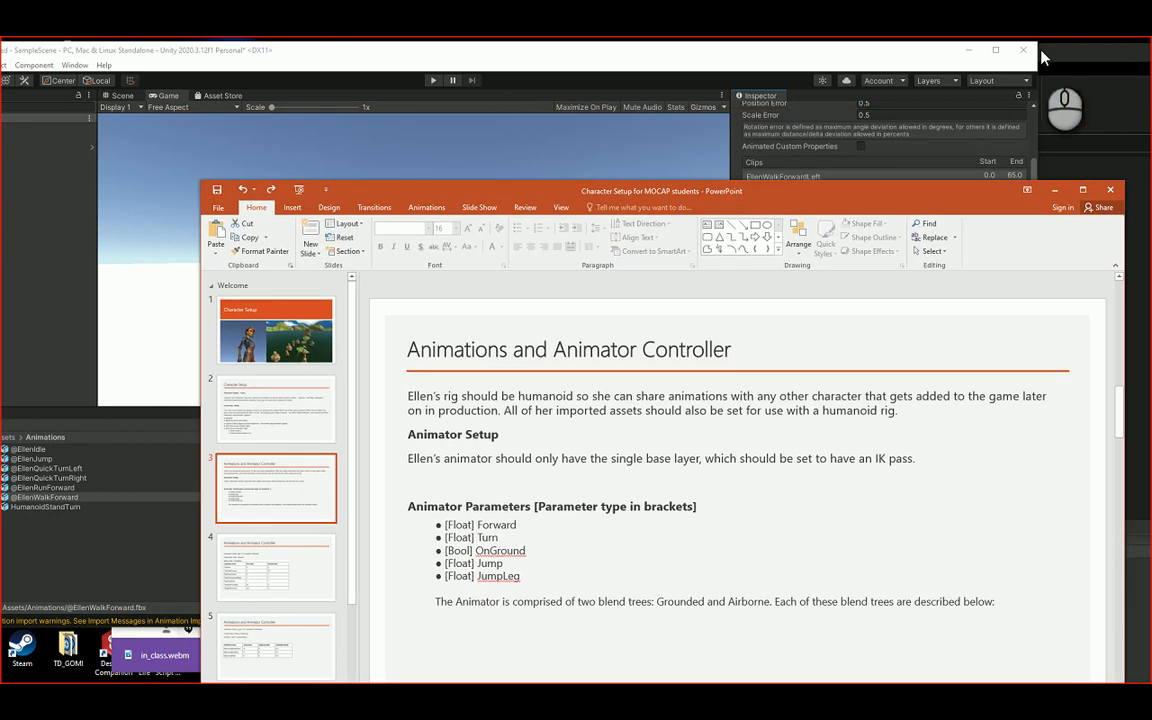
drag(895, 53, 855, 112)
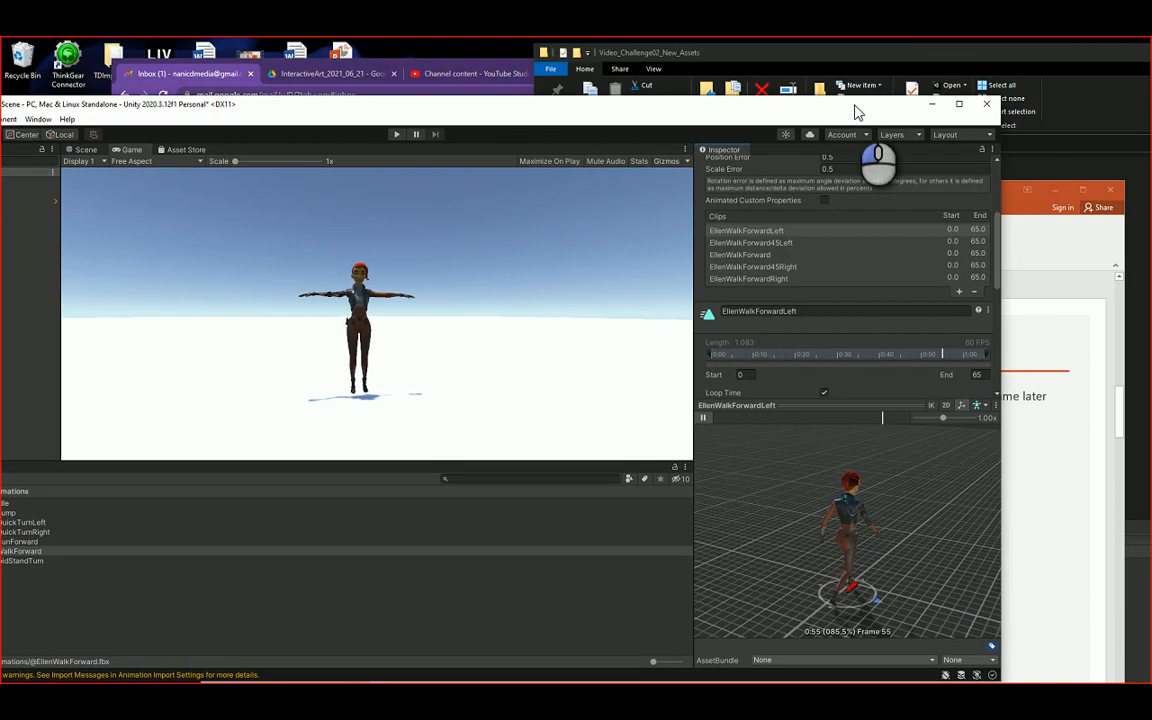
click(445, 73)
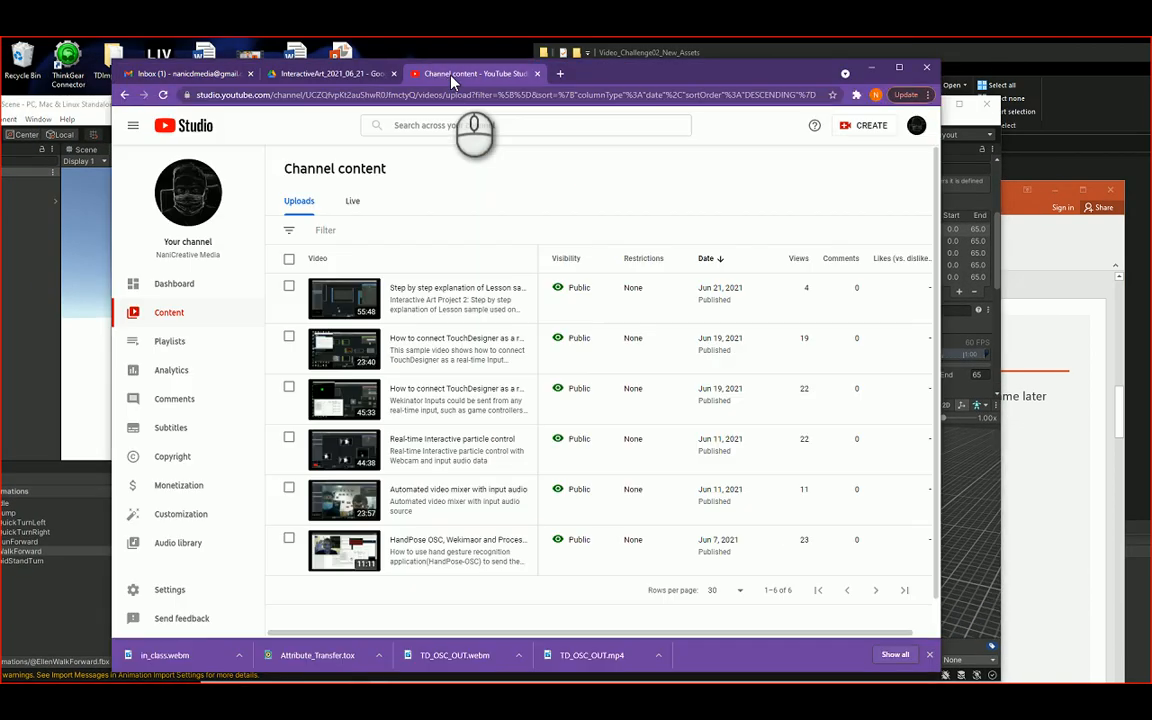
click(871, 70)
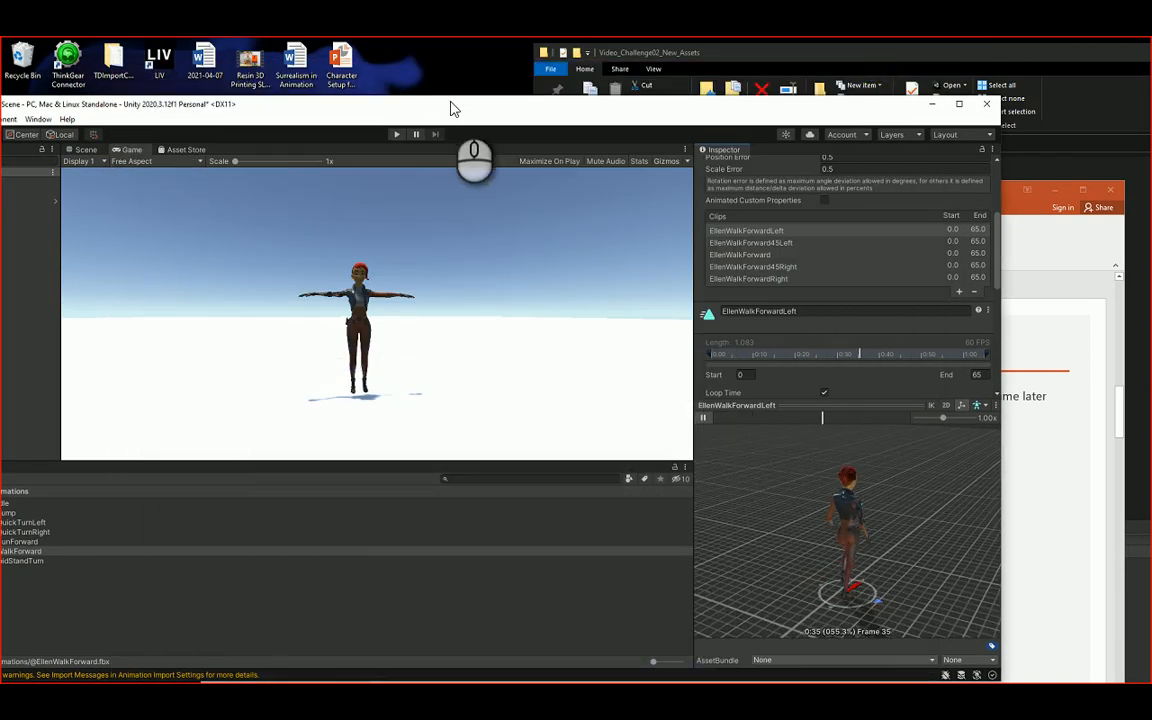
drag(450, 108, 600, 79)
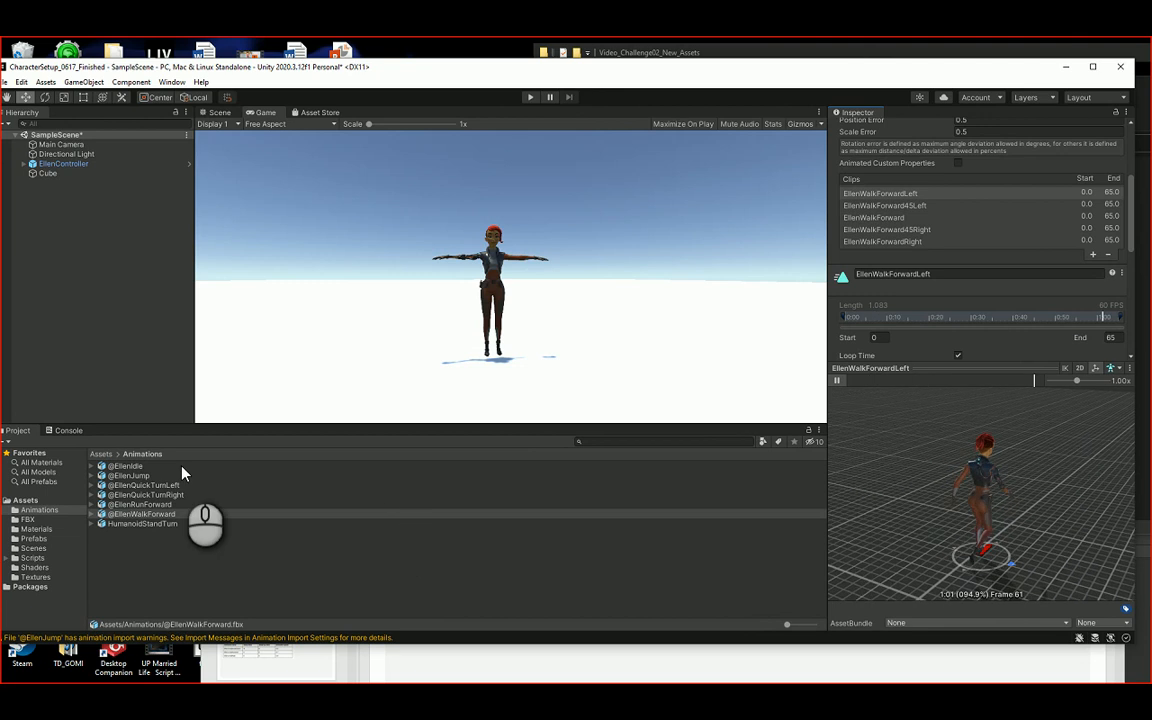
Step: Look through the idle, jump and left quick turn animations, and play the EllenJumpTakeOff clip preview briefly
click(155, 467)
click(150, 476)
click(151, 486)
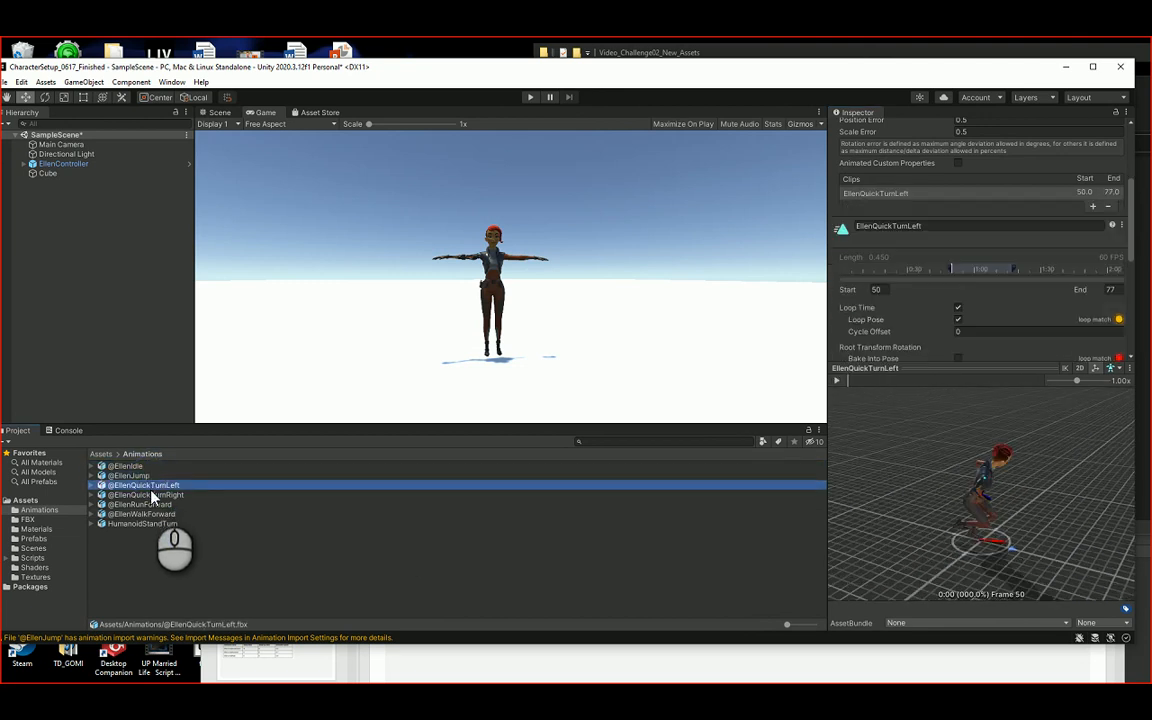
click(150, 476)
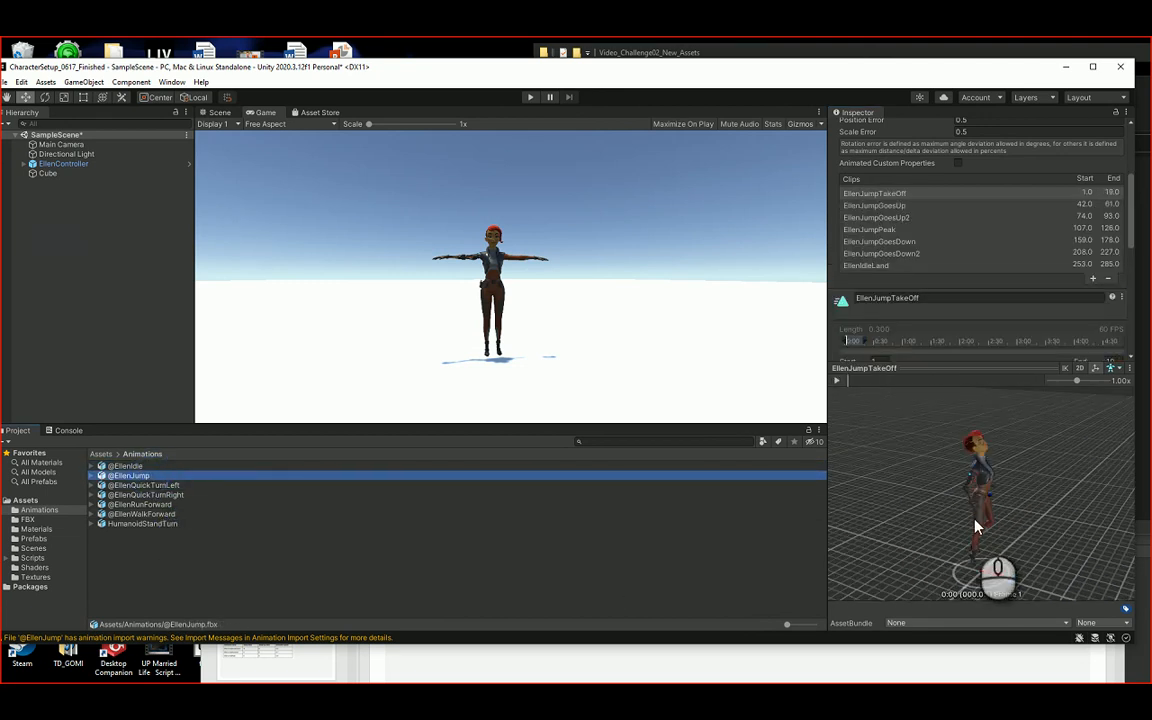
click(838, 381)
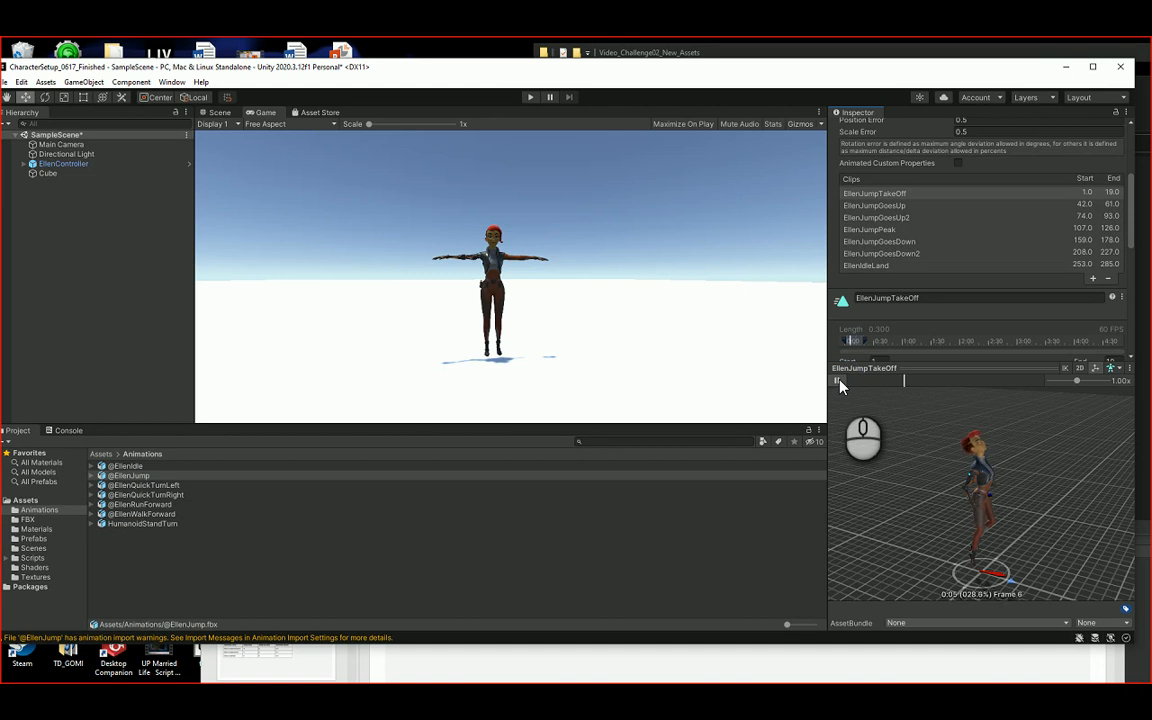
click(838, 381)
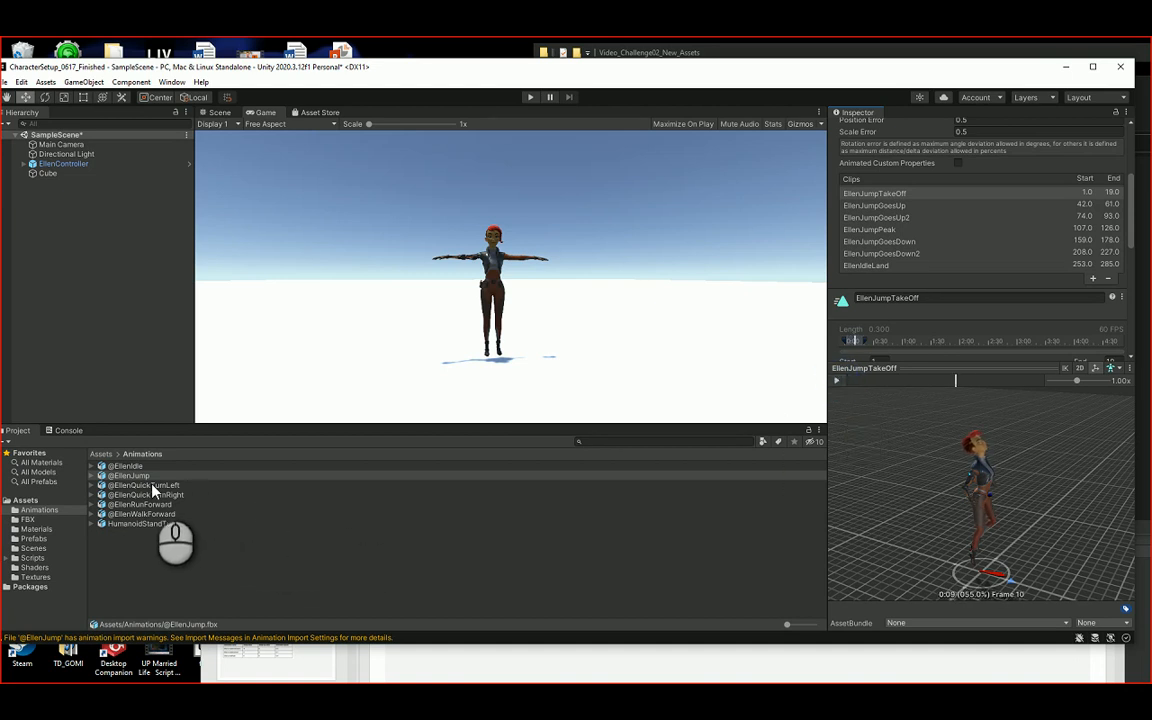
Step: Base the EllenJumpTakeOff clip's root transform rotation on Body Orientation and apply the import settings
click(128, 476)
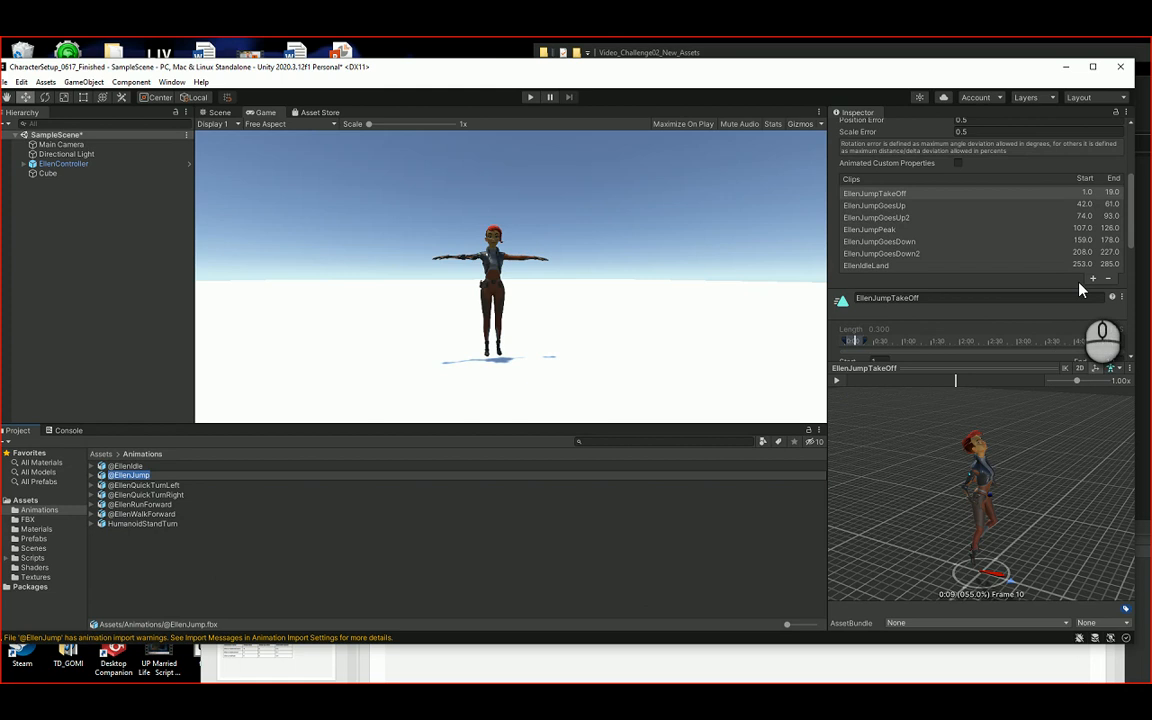
scroll(1136, 255, down, 5)
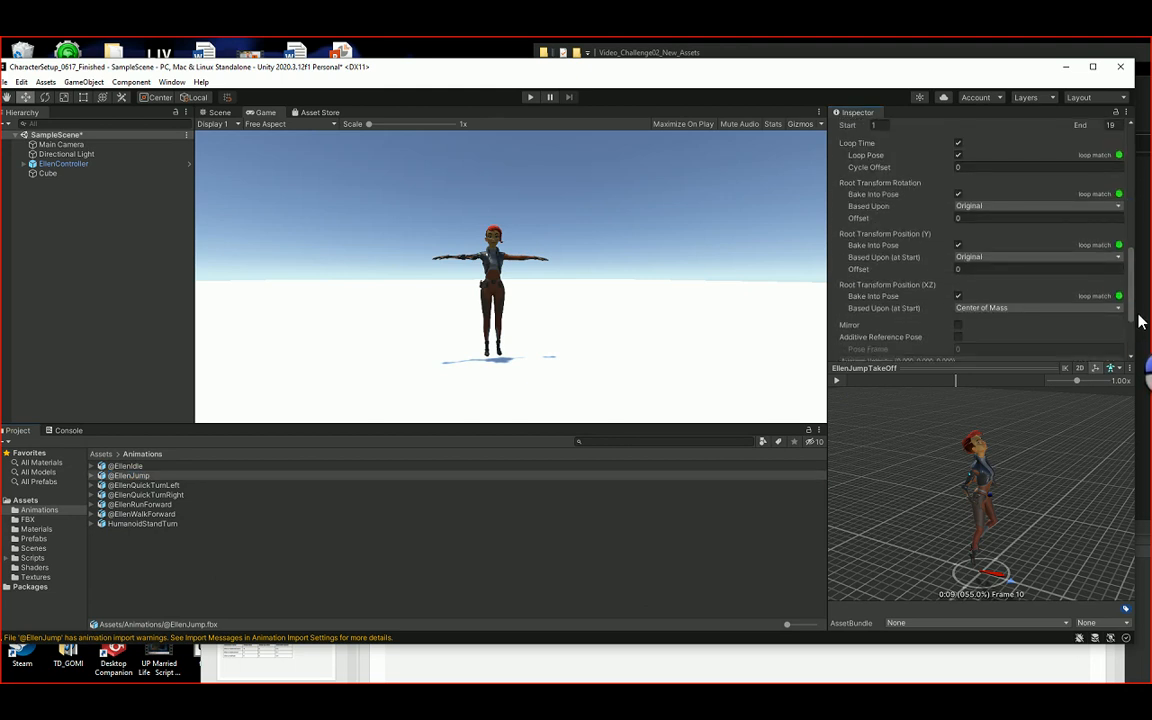
scroll(1140, 332, down, 1)
scroll(1140, 336, up, 3)
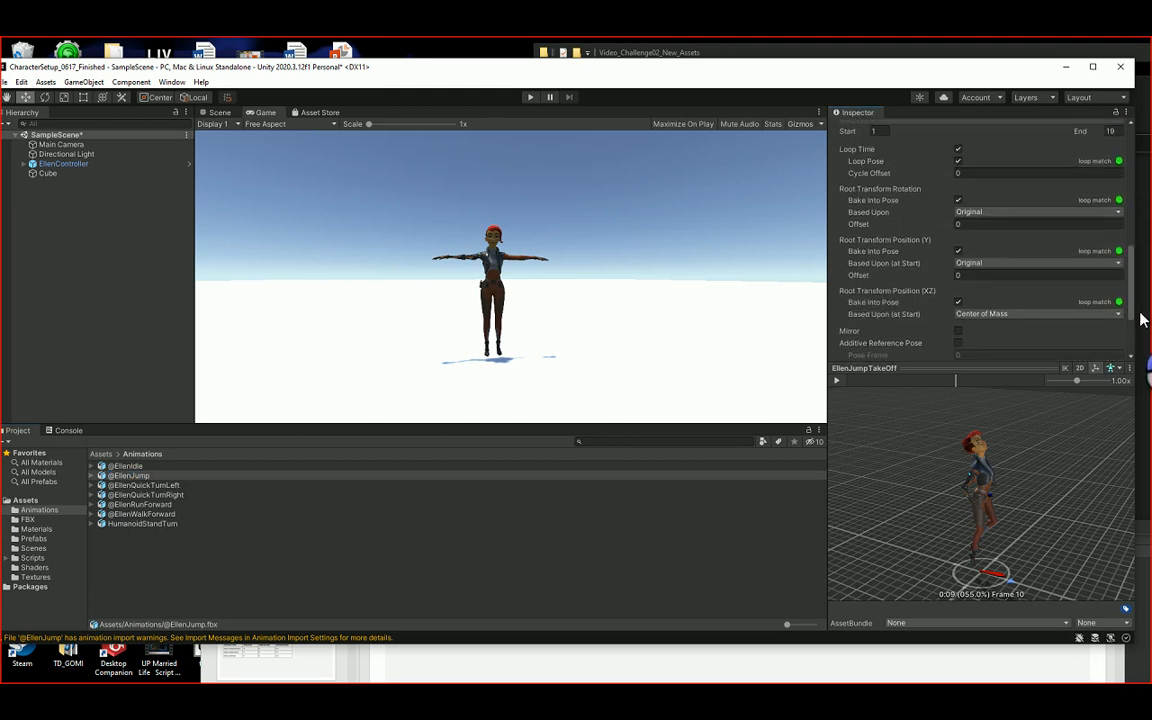
scroll(1140, 316, up, 1)
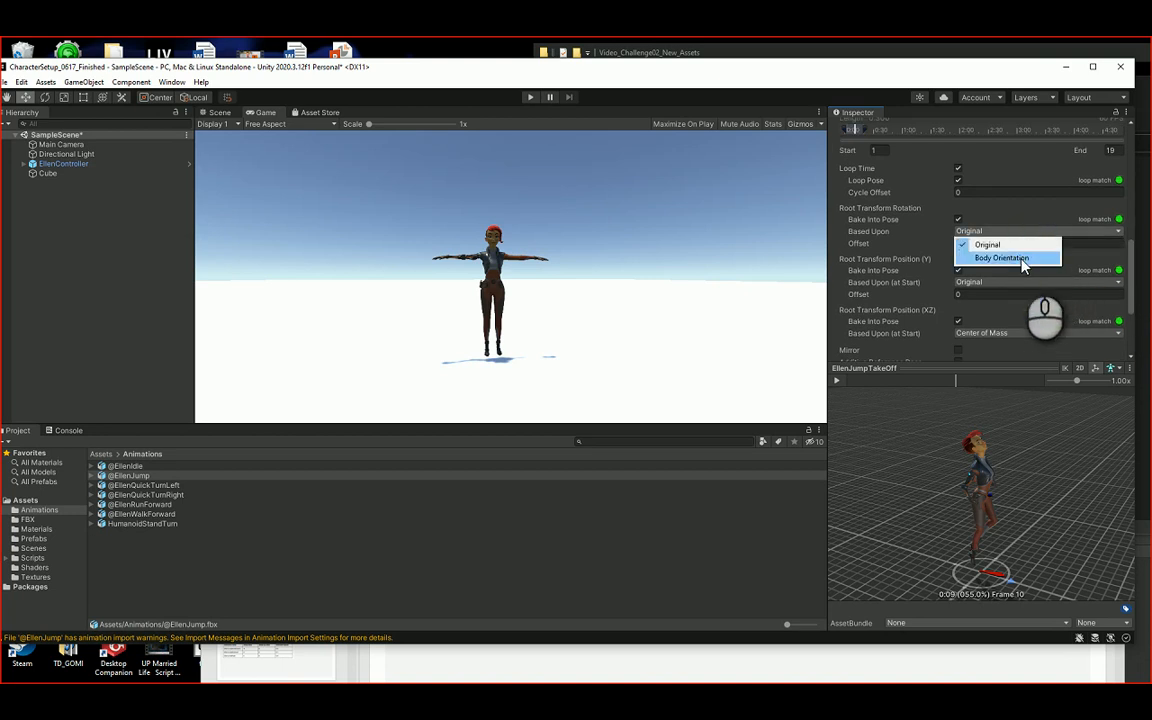
click(1021, 258)
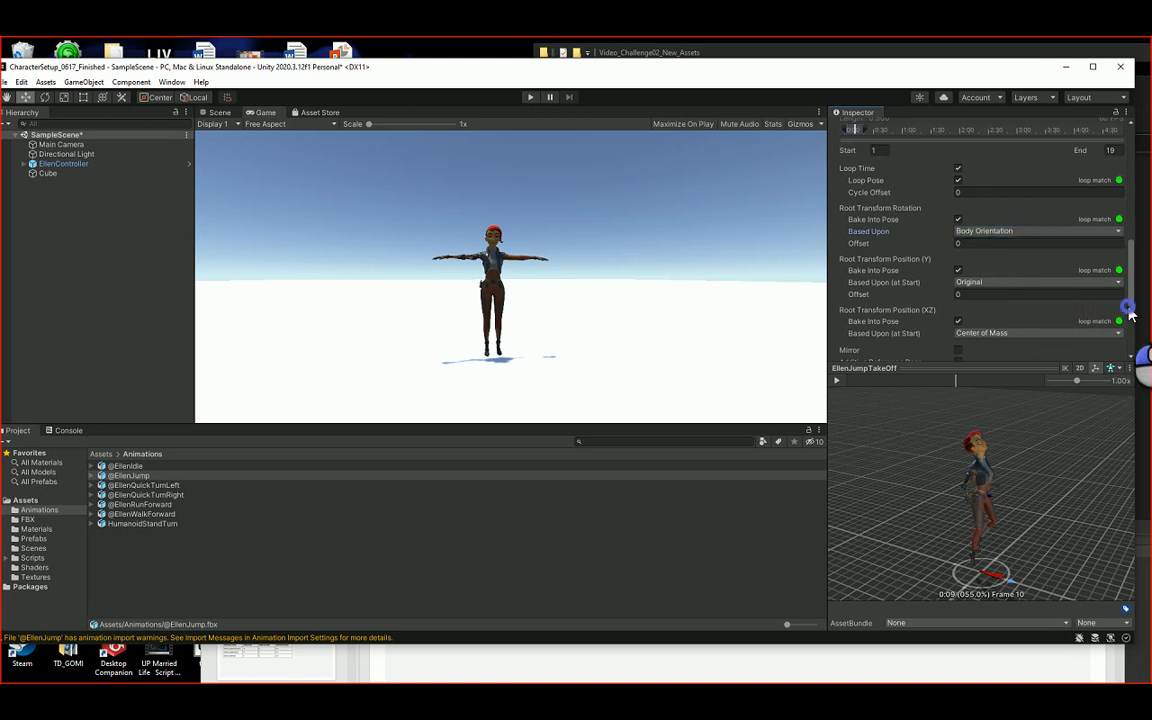
scroll(1106, 321, down, 3)
click(1111, 351)
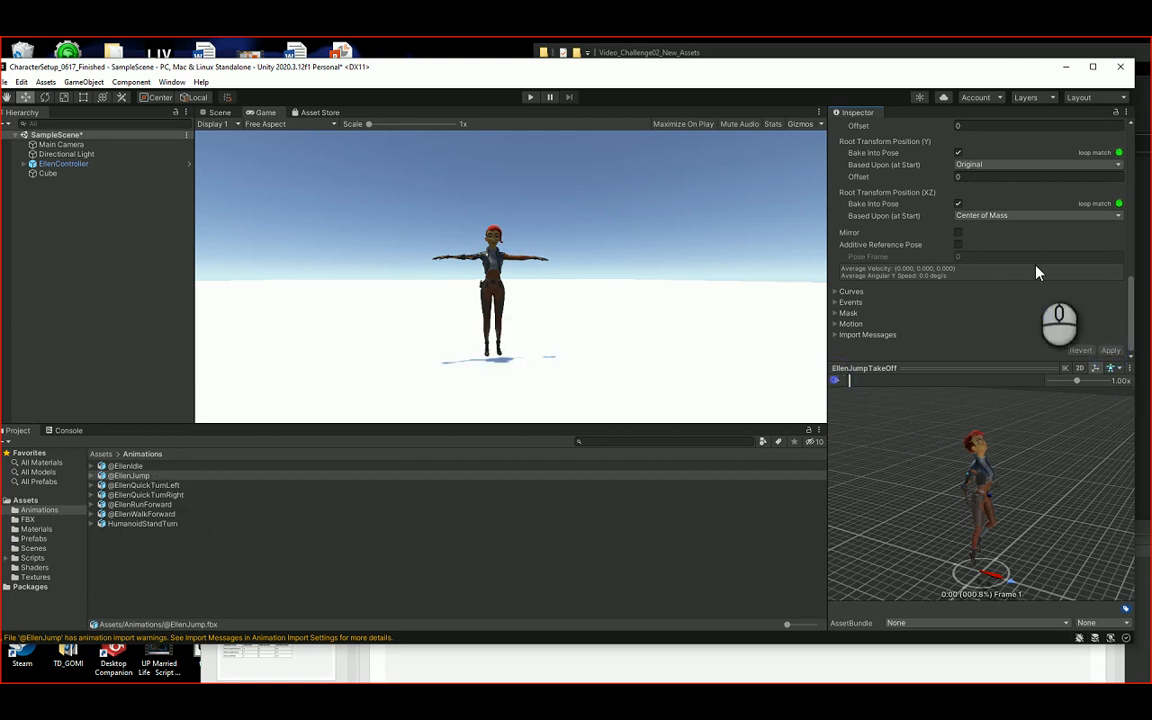
Step: Base the EllenJumpTakeOff clip's root transform rotation on Original and apply the import settings
drag(1131, 305, 1127, 238)
scroll(1090, 275, down, 2)
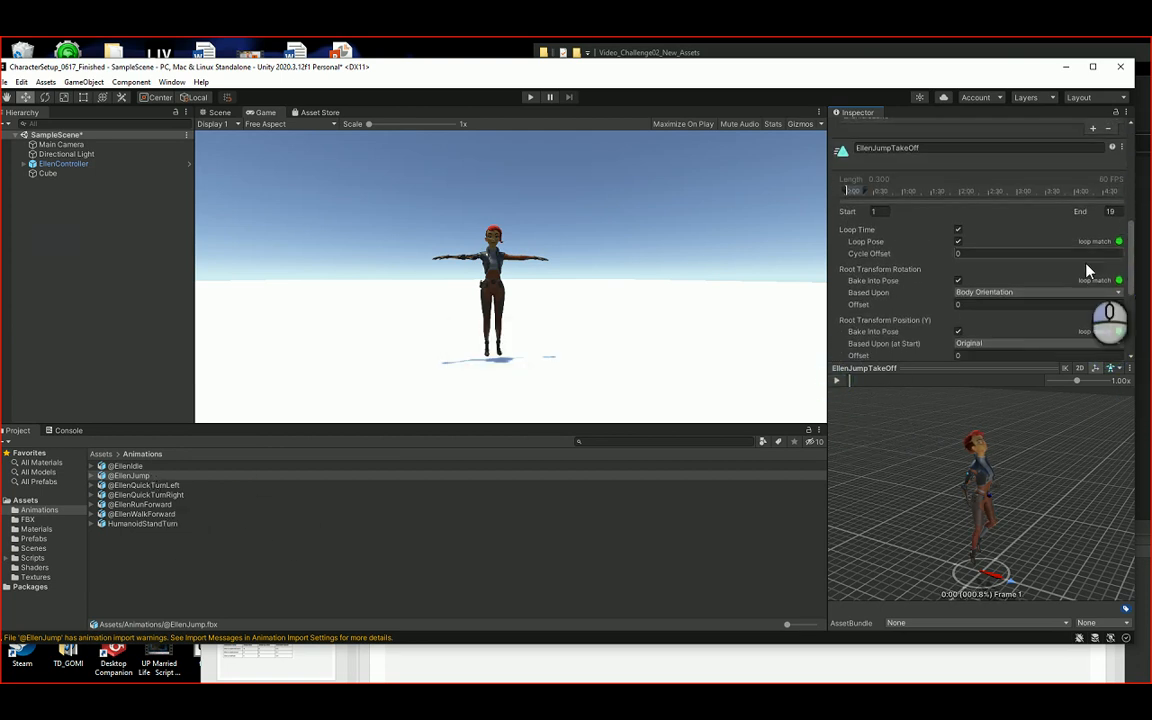
click(1032, 292)
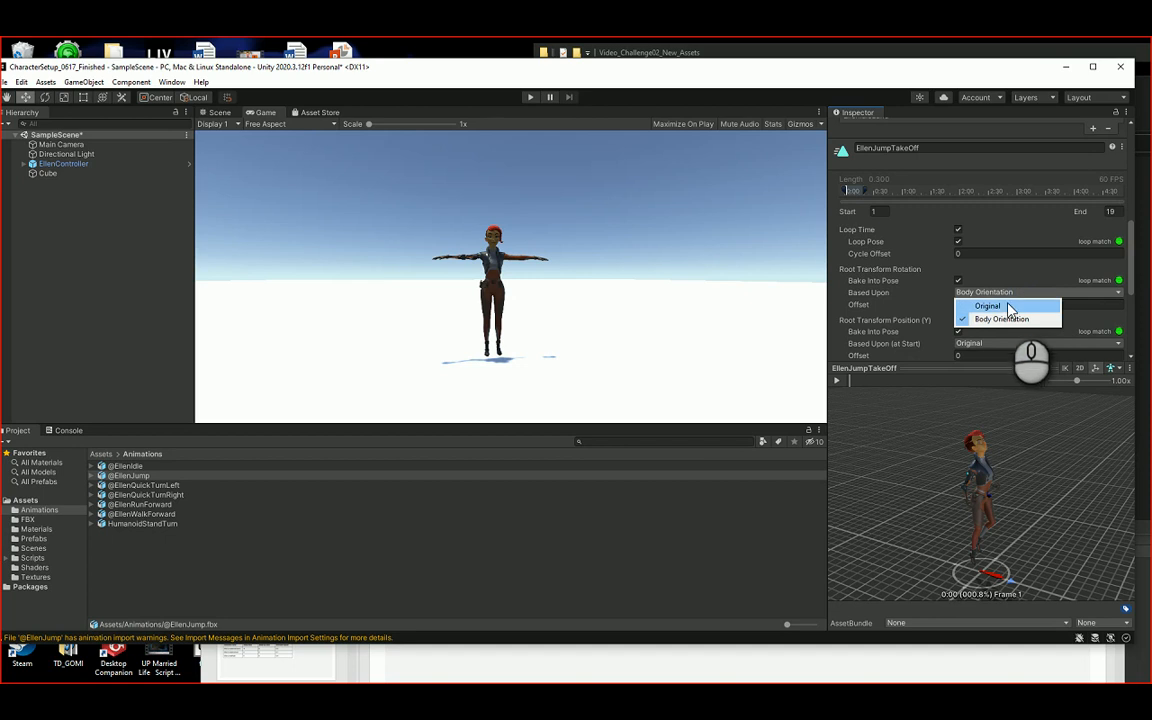
click(993, 307)
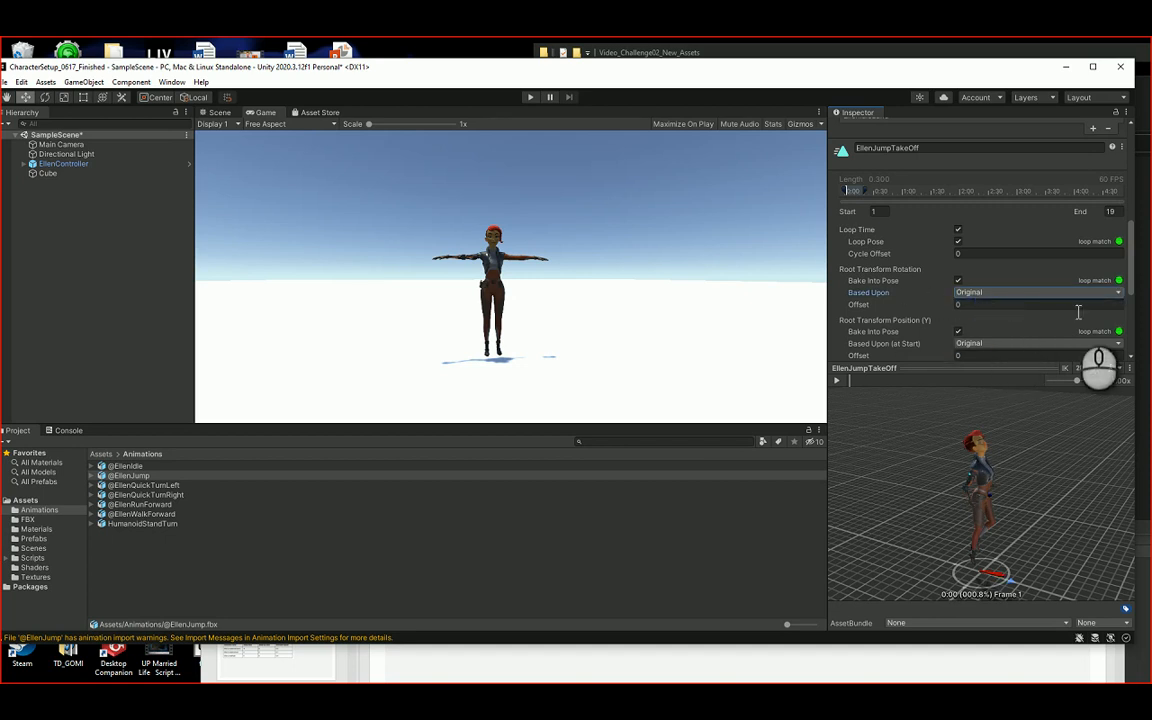
drag(1134, 300, 1137, 365)
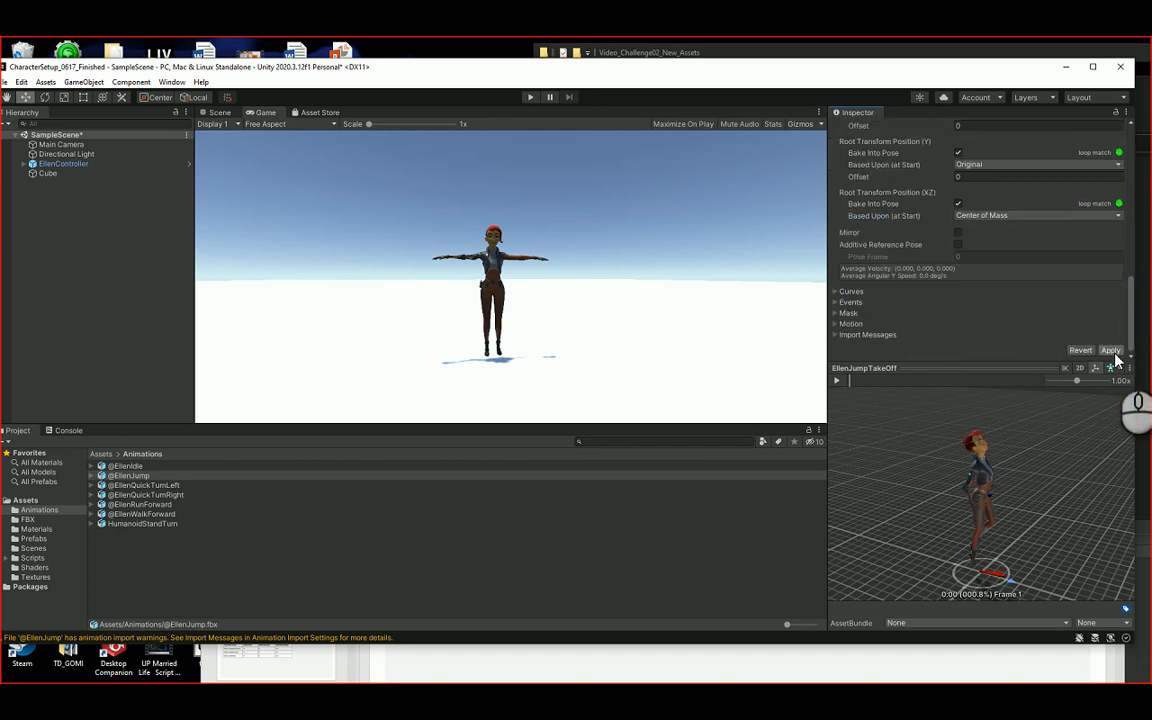
click(1112, 350)
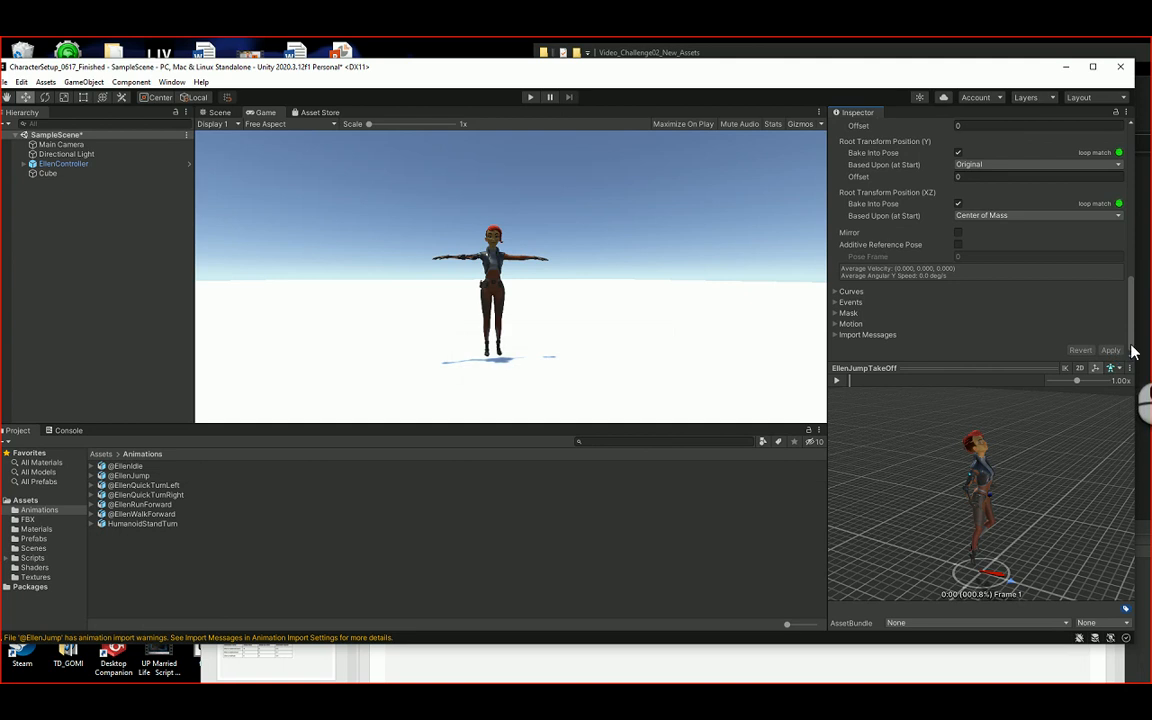
scroll(1125, 300, up, 5)
scroll(1122, 250, up, 3)
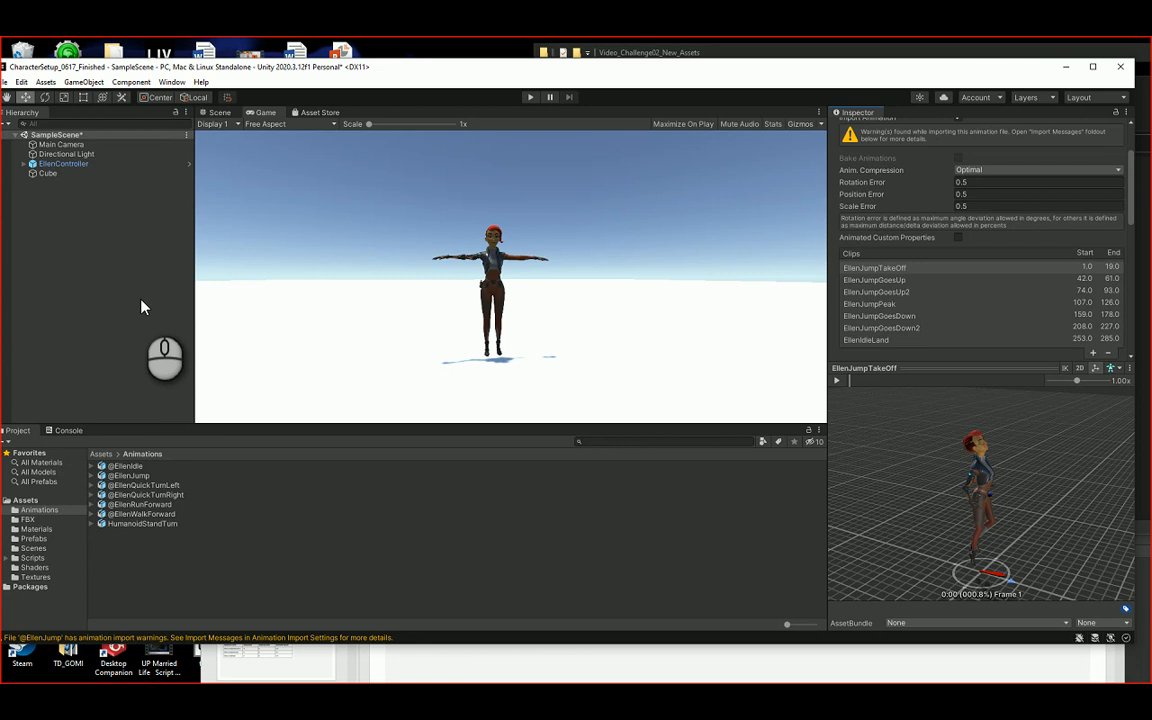
Step: Move the open Unity and PowerPoint windows aside and bring the New Unity Project (2) editor into view
drag(452, 66, 257, 85)
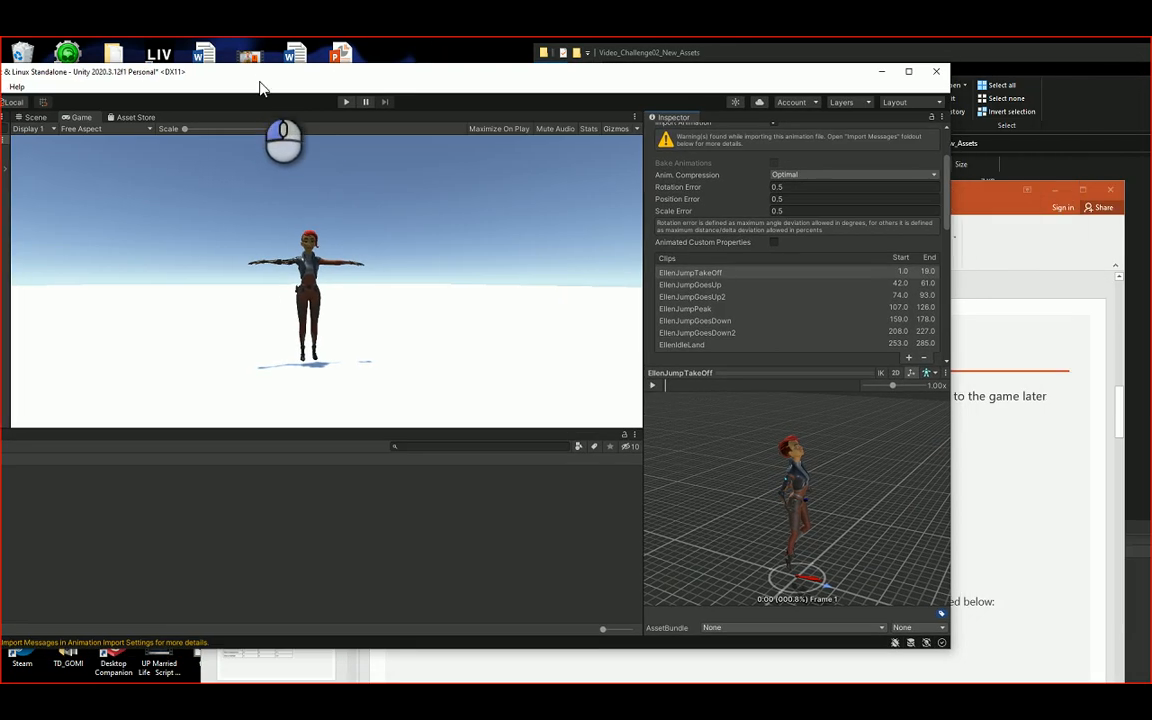
click(1123, 458)
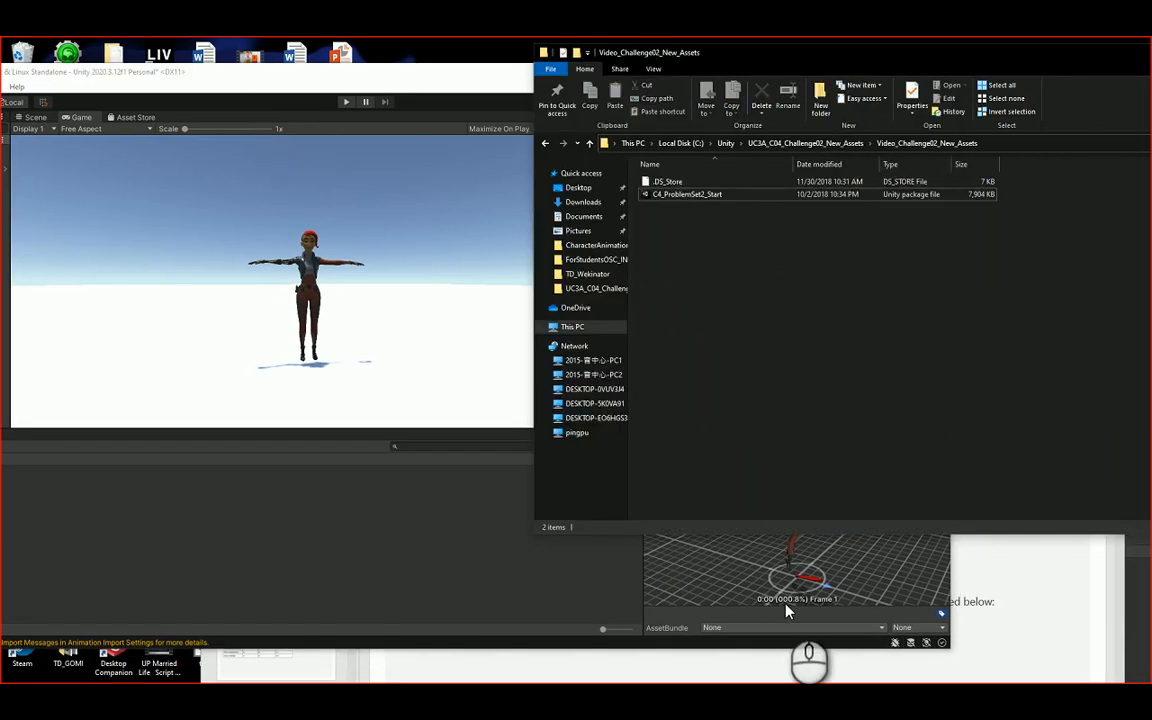
click(744, 580)
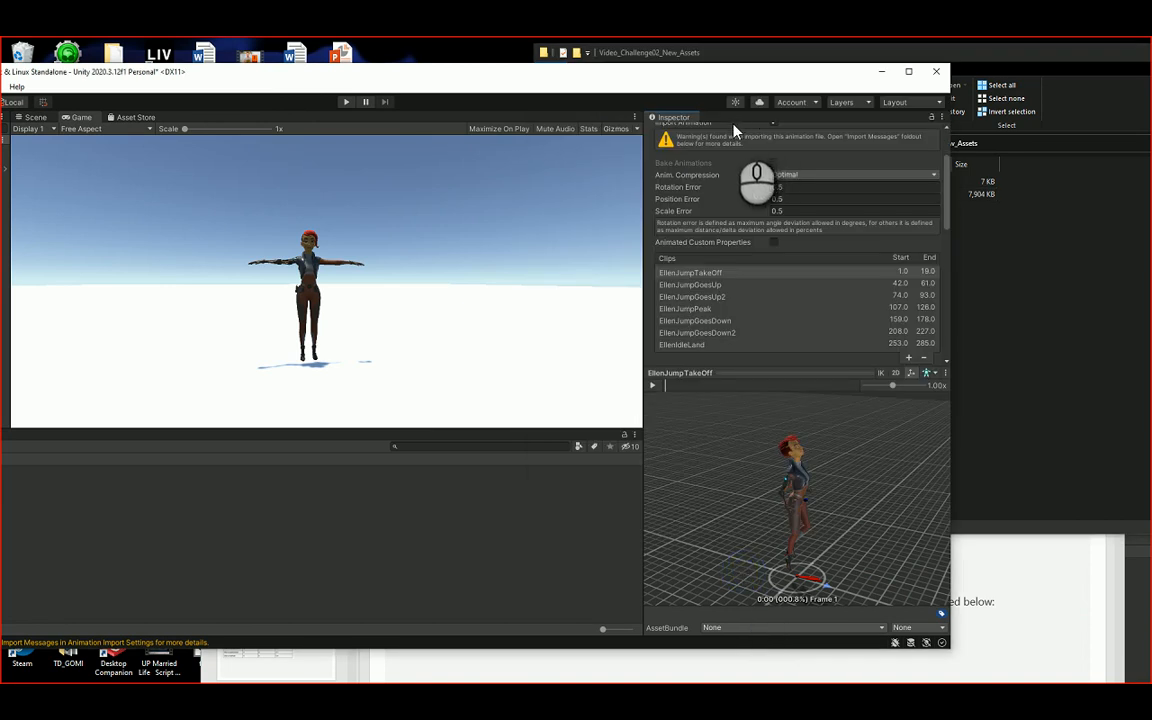
click(1056, 96)
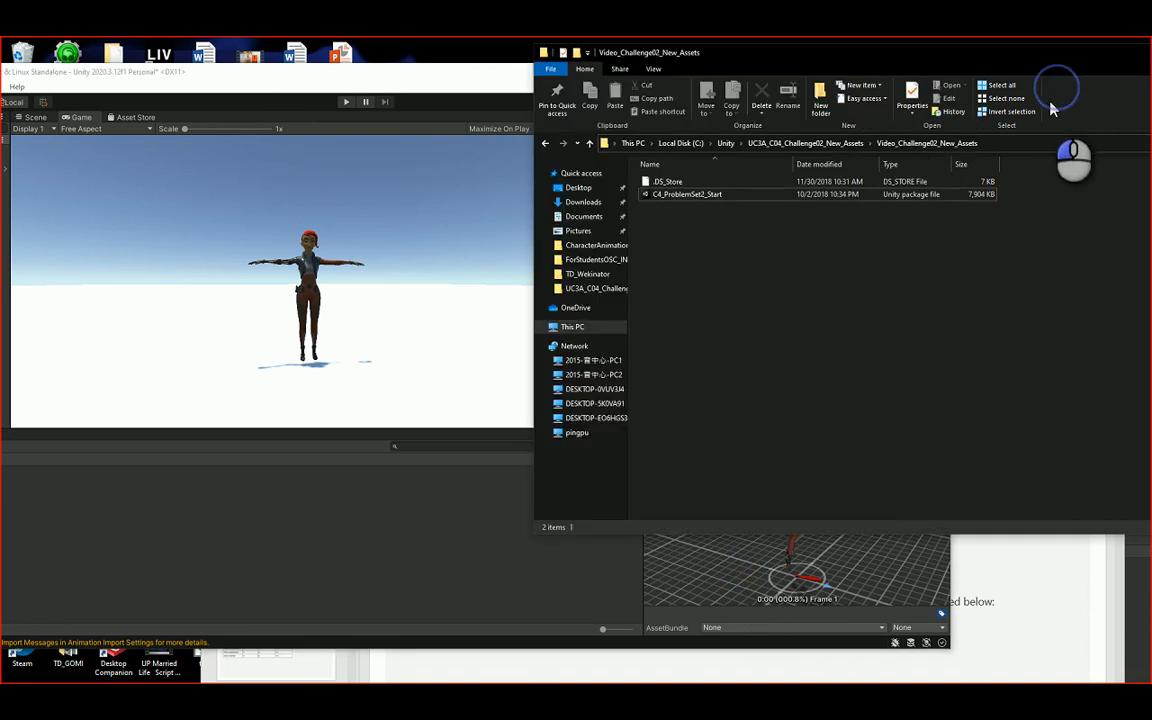
click(241, 678)
drag(428, 192, 124, 37)
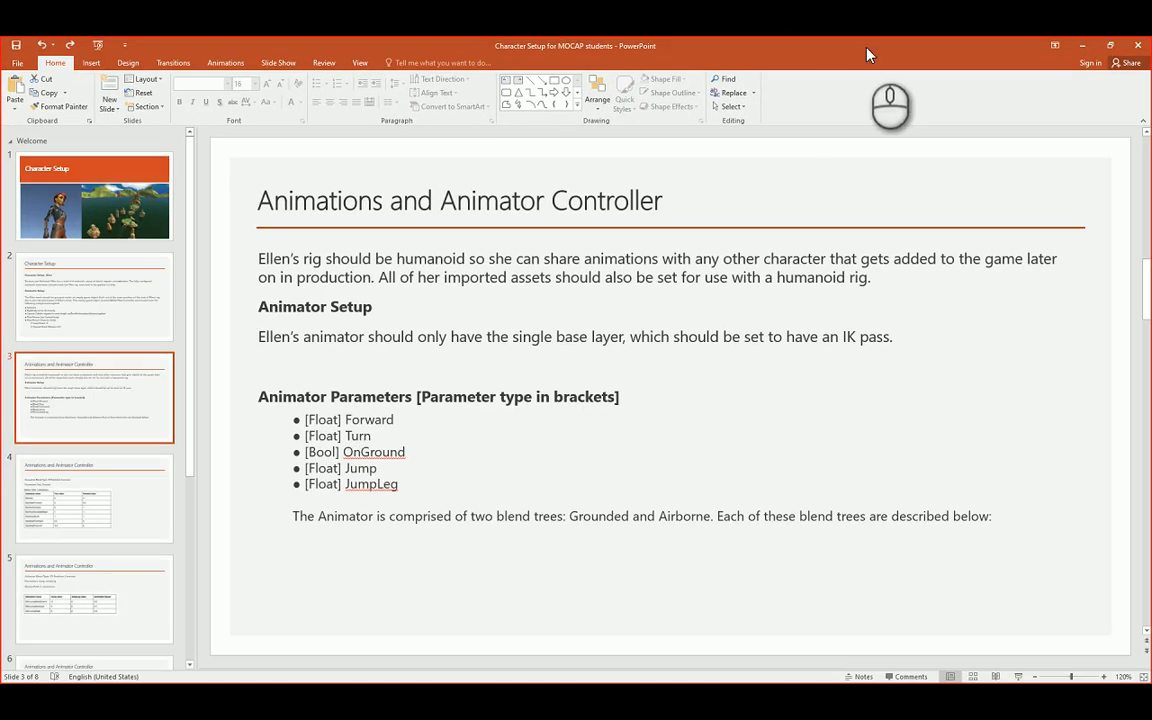
click(1098, 48)
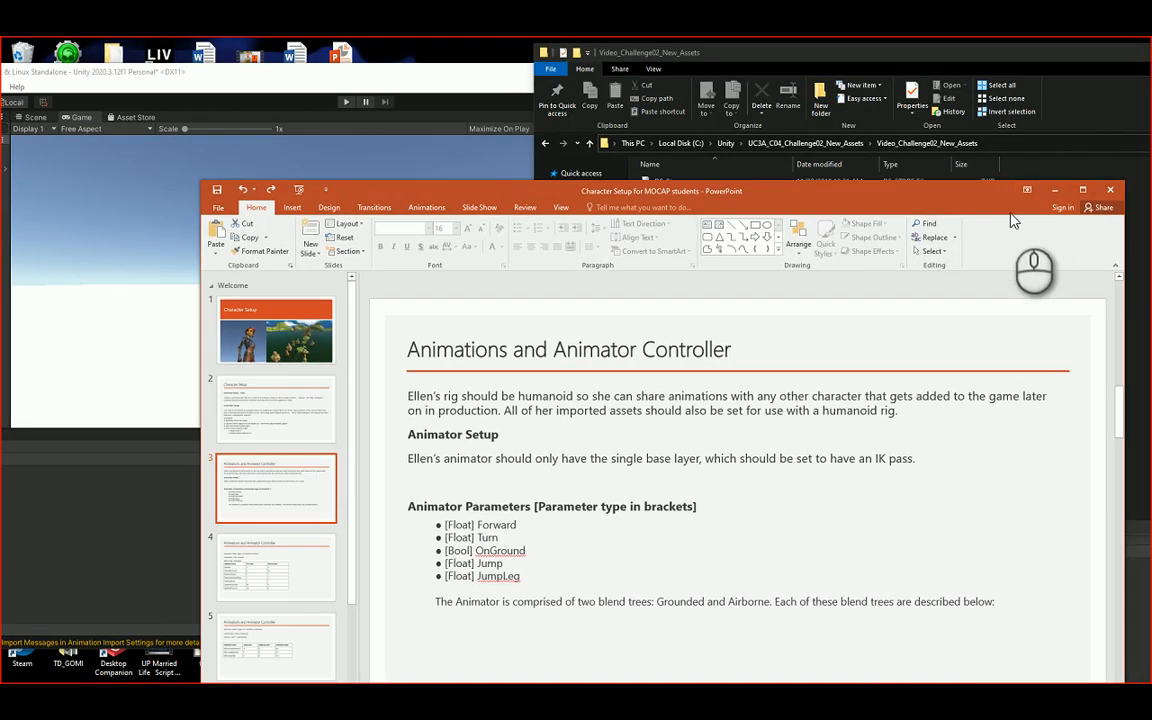
drag(978, 184, 753, 120)
click(1029, 627)
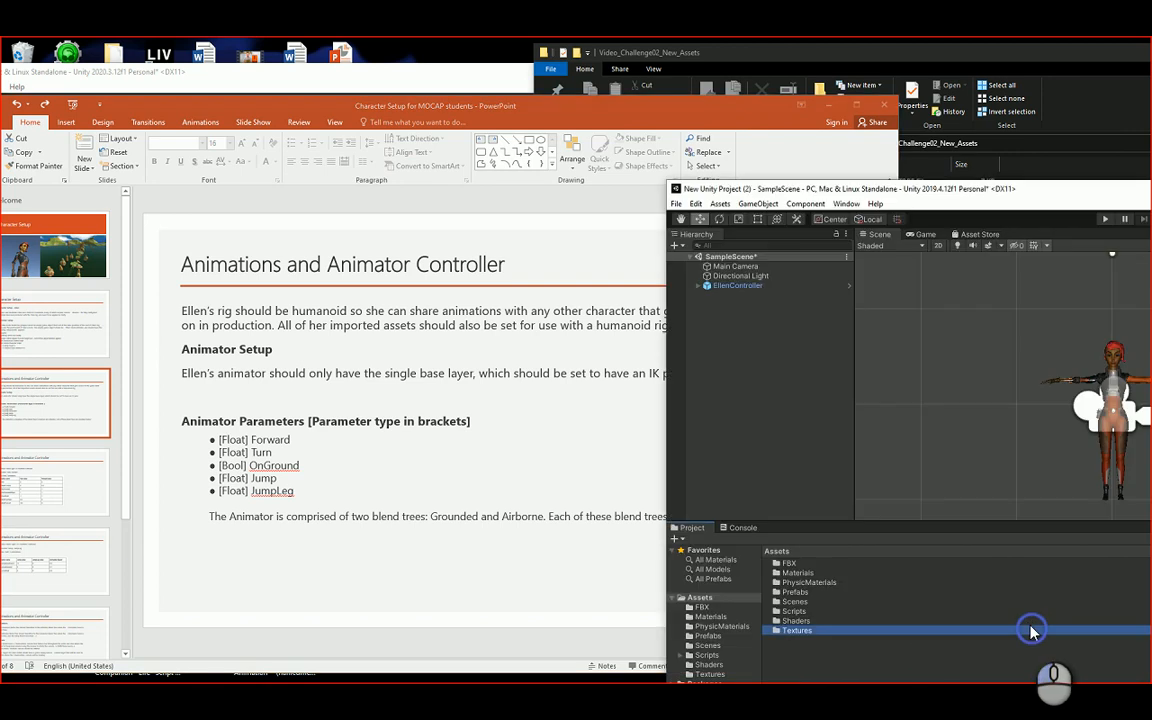
drag(1052, 206, 667, 107)
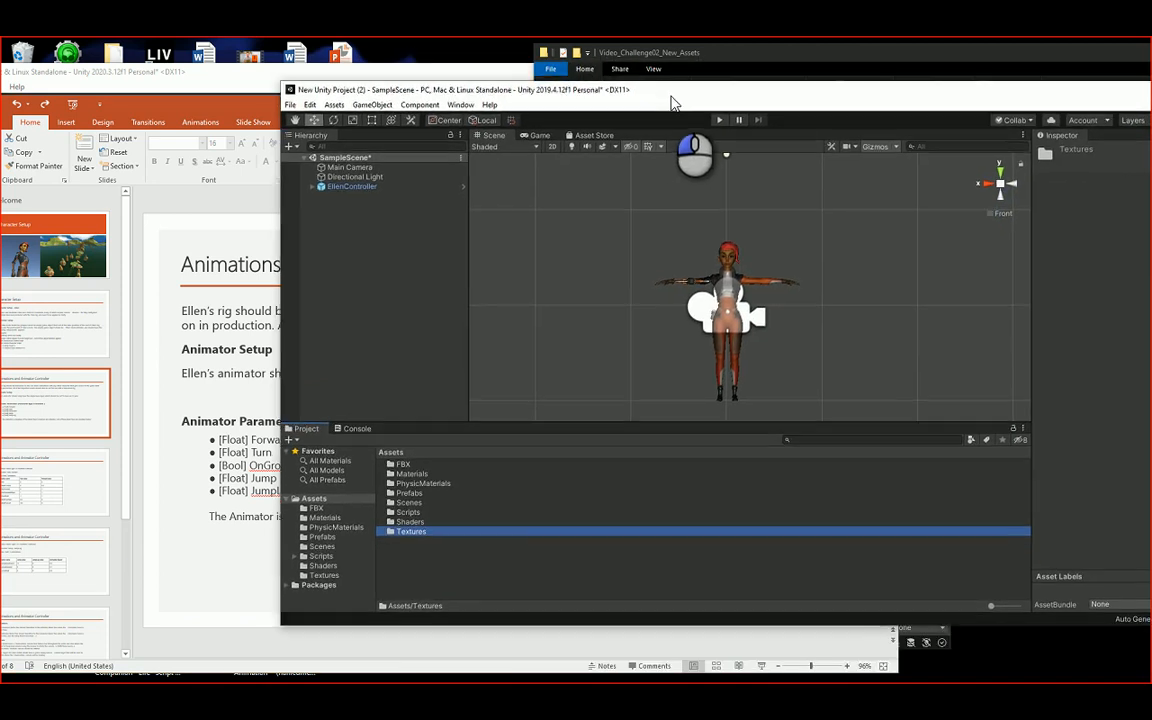
Step: Open the FBX folder and view the EllenRig model's import settings with the editor window repositioned
click(318, 508)
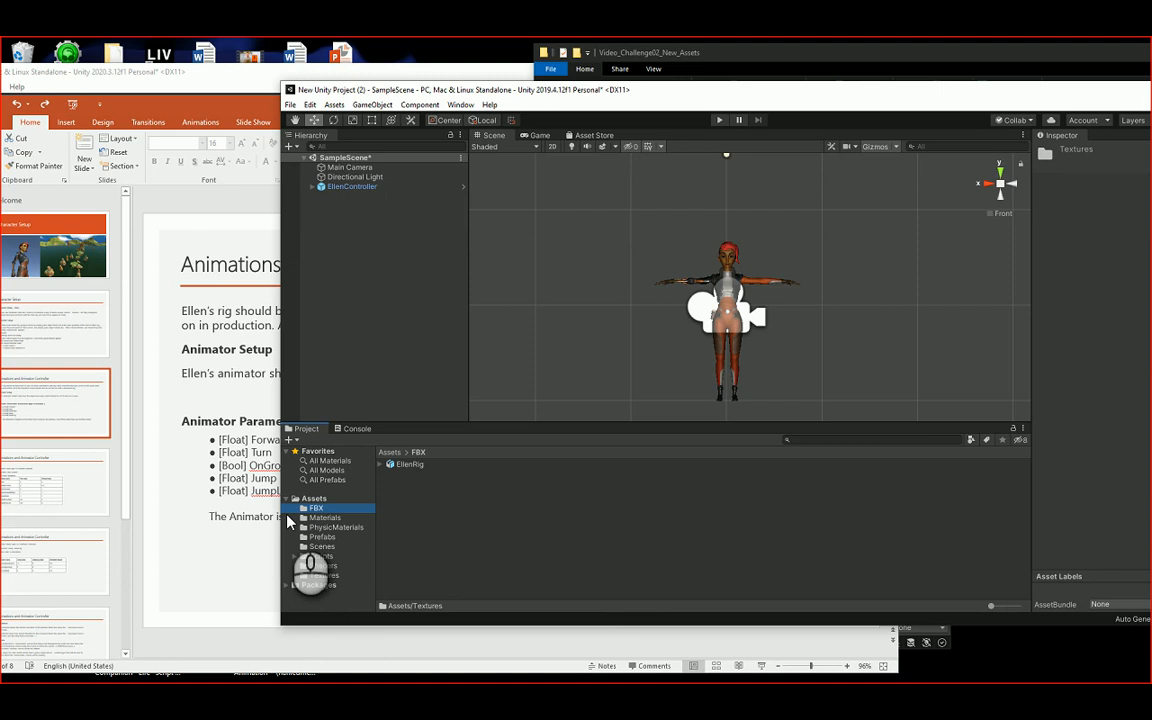
click(408, 466)
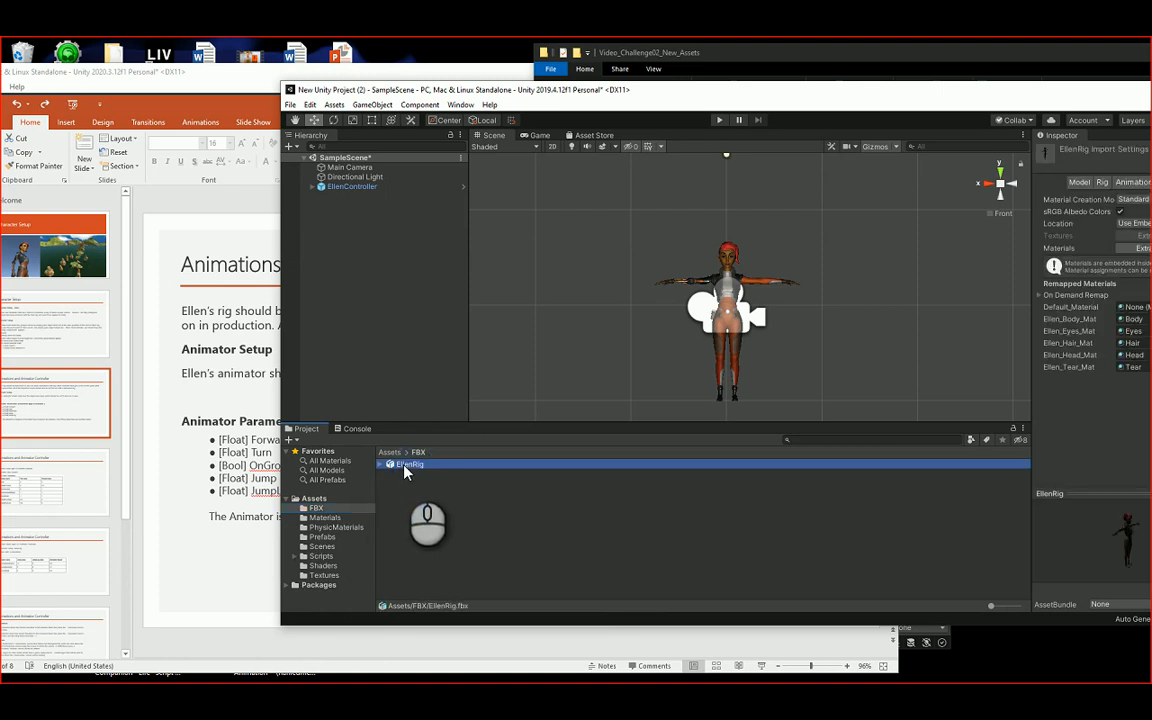
drag(688, 93, 550, 110)
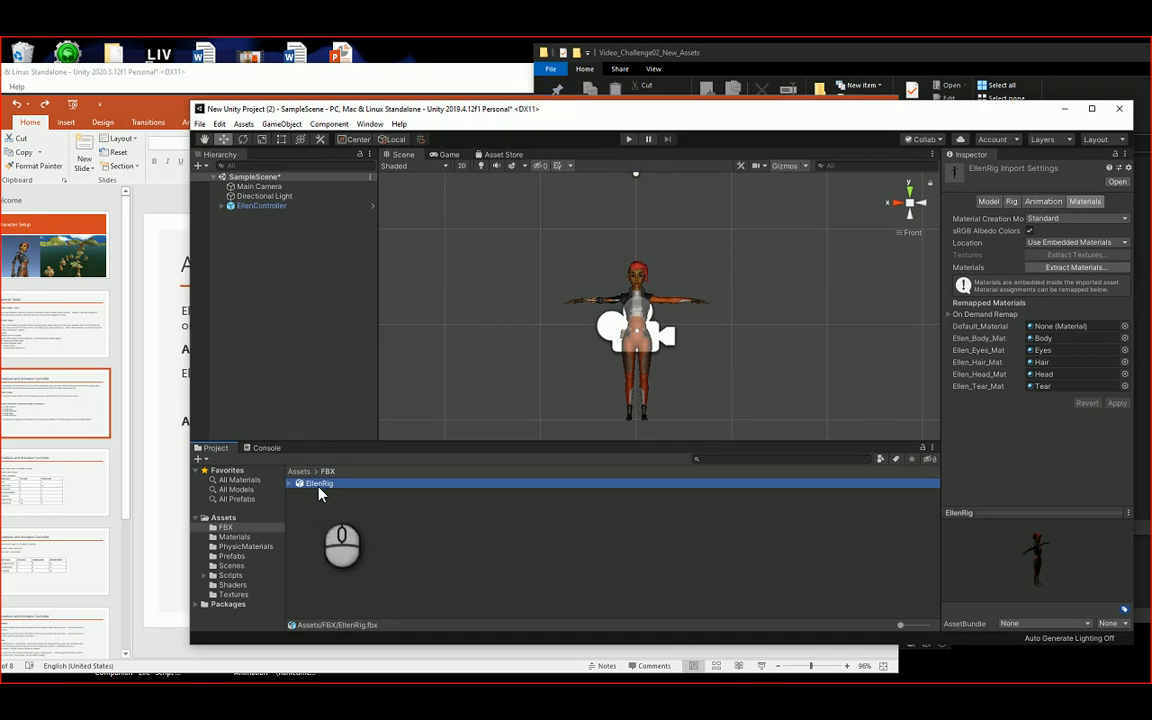
right_click(229, 306)
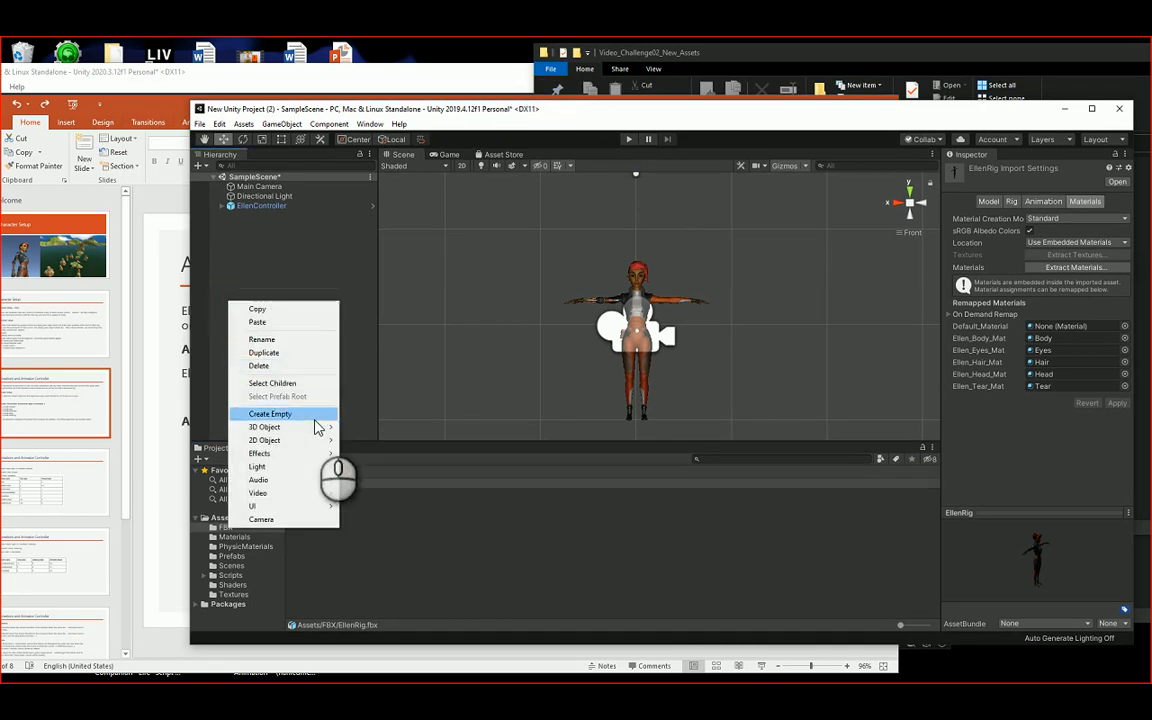
click(358, 492)
click(320, 483)
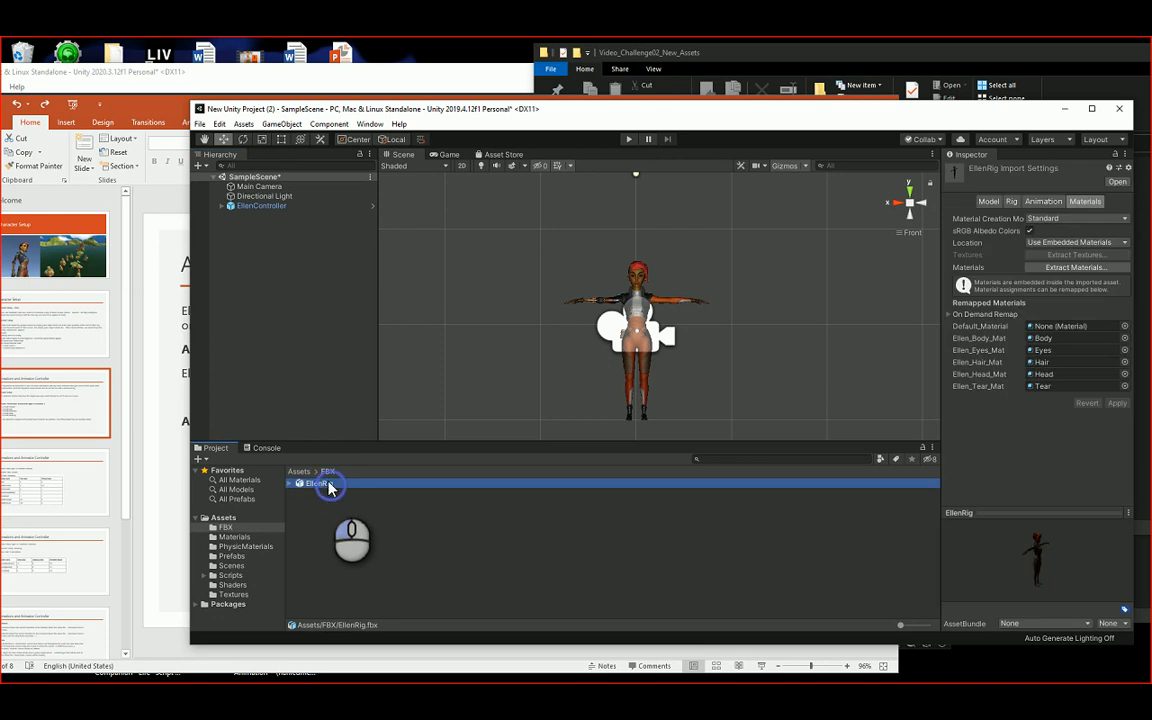
Step: Compare the components on EllenController with those on its EllenRig child, expanding and collapsing their hierarchy
click(262, 207)
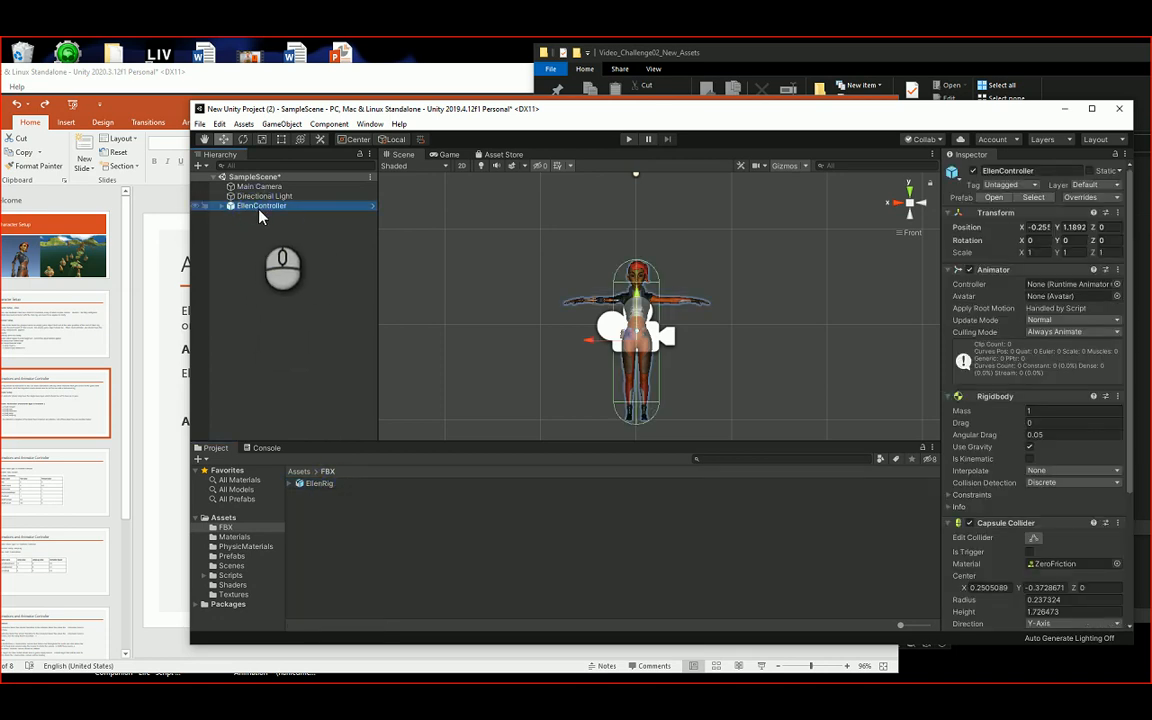
click(221, 206)
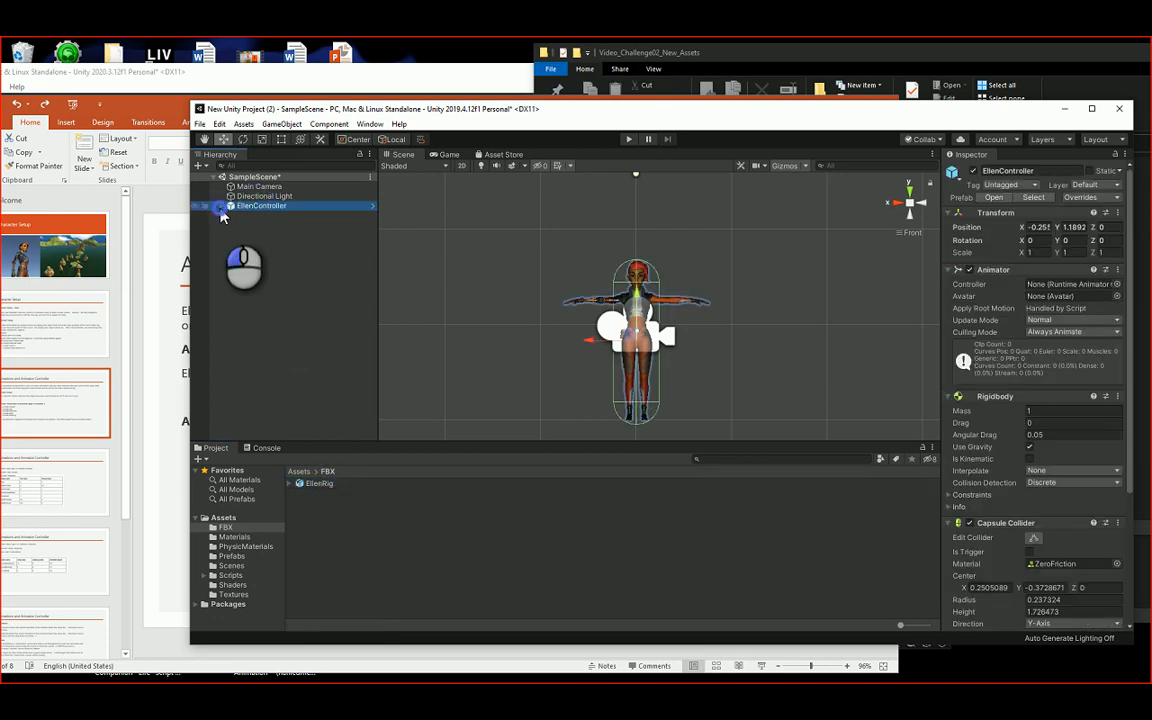
click(257, 216)
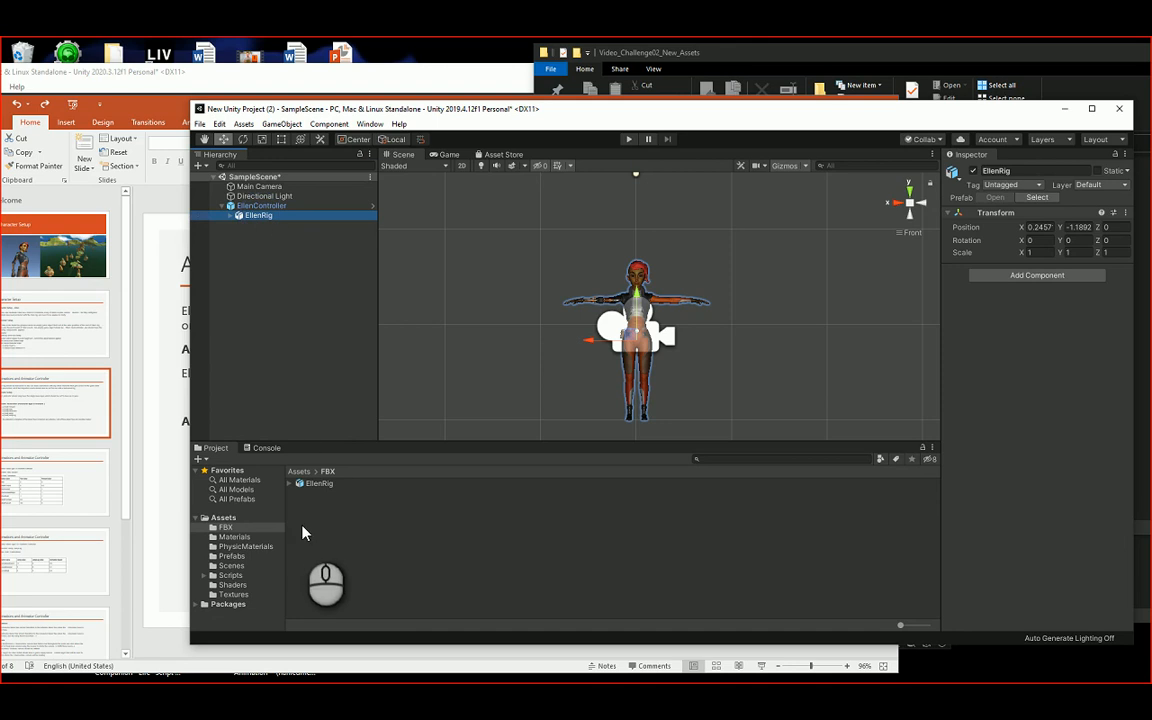
click(256, 207)
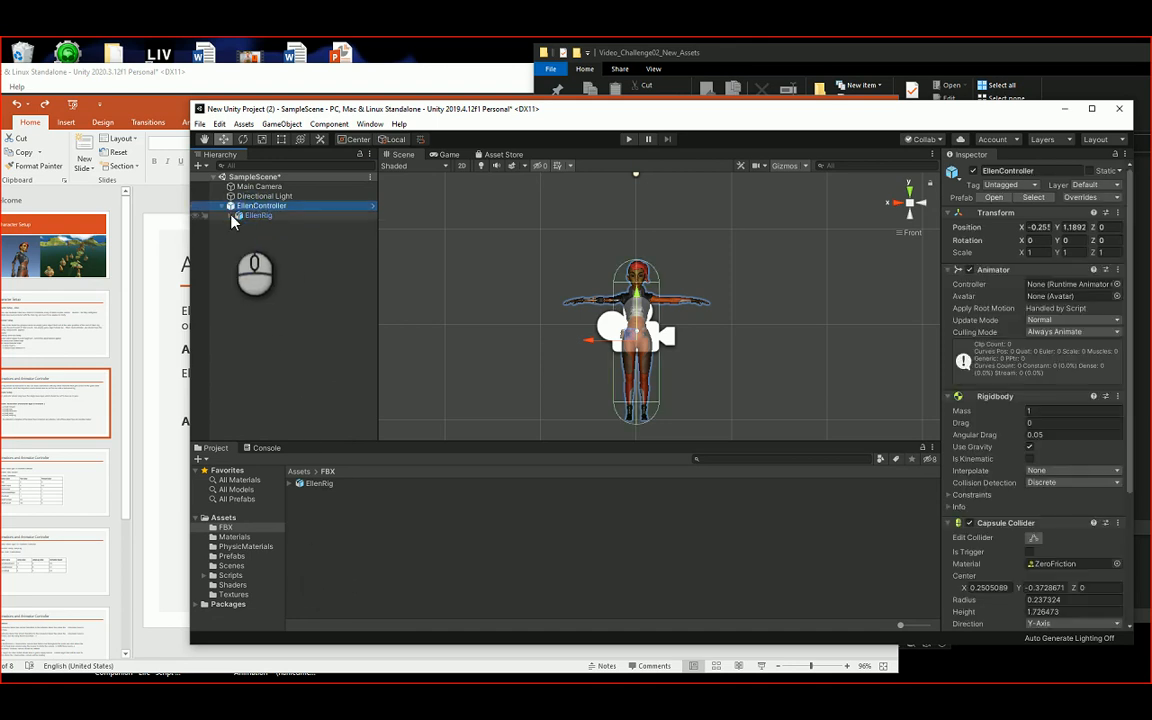
click(231, 216)
click(257, 217)
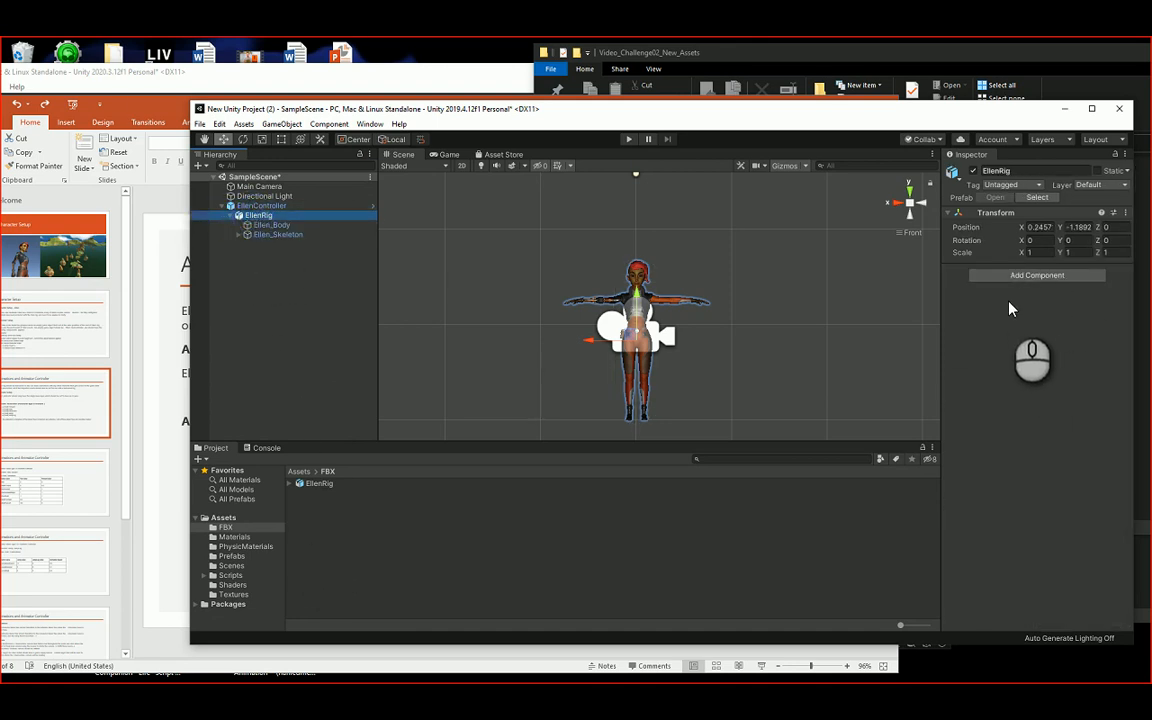
click(240, 215)
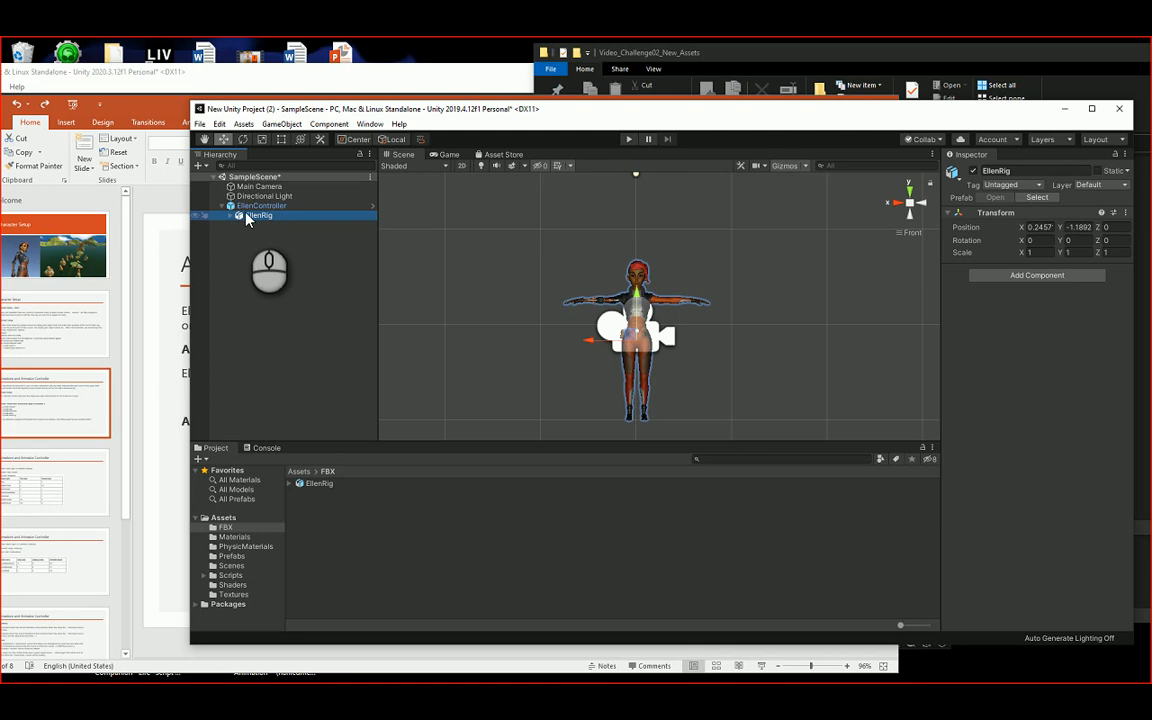
click(223, 205)
Step: Examine EllenController's Animator, Rigidbody, Capsule Collider and Third Person Character script settings
click(258, 206)
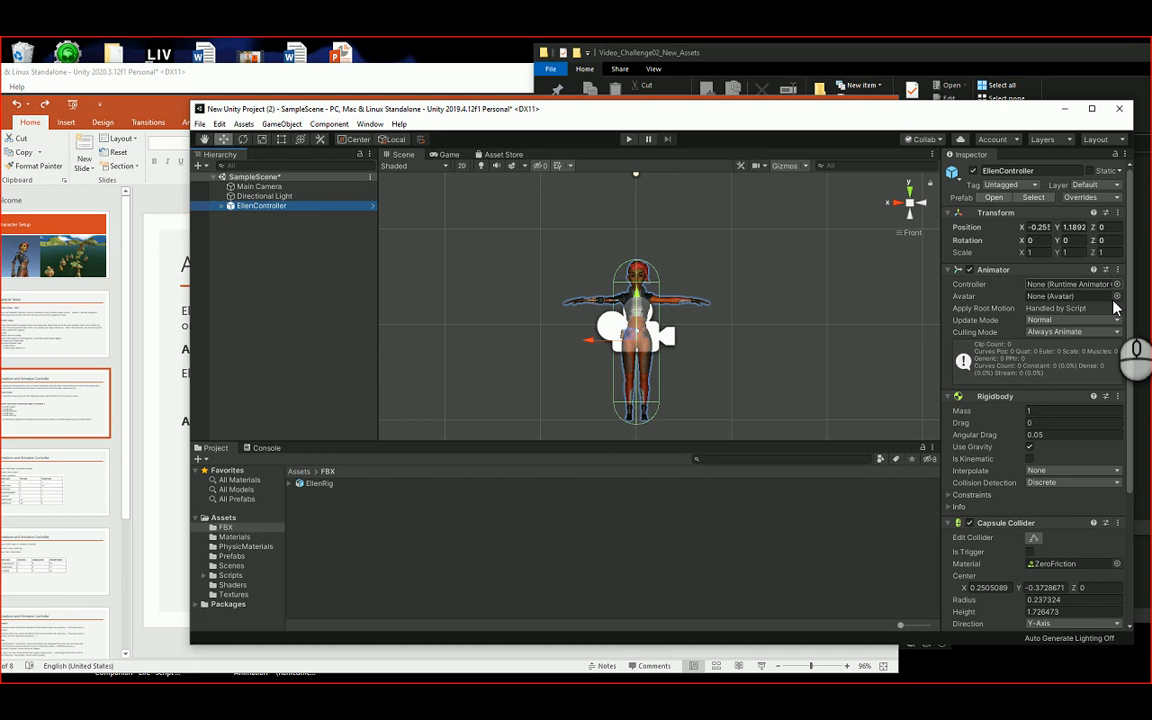
scroll(1035, 340, down, 3)
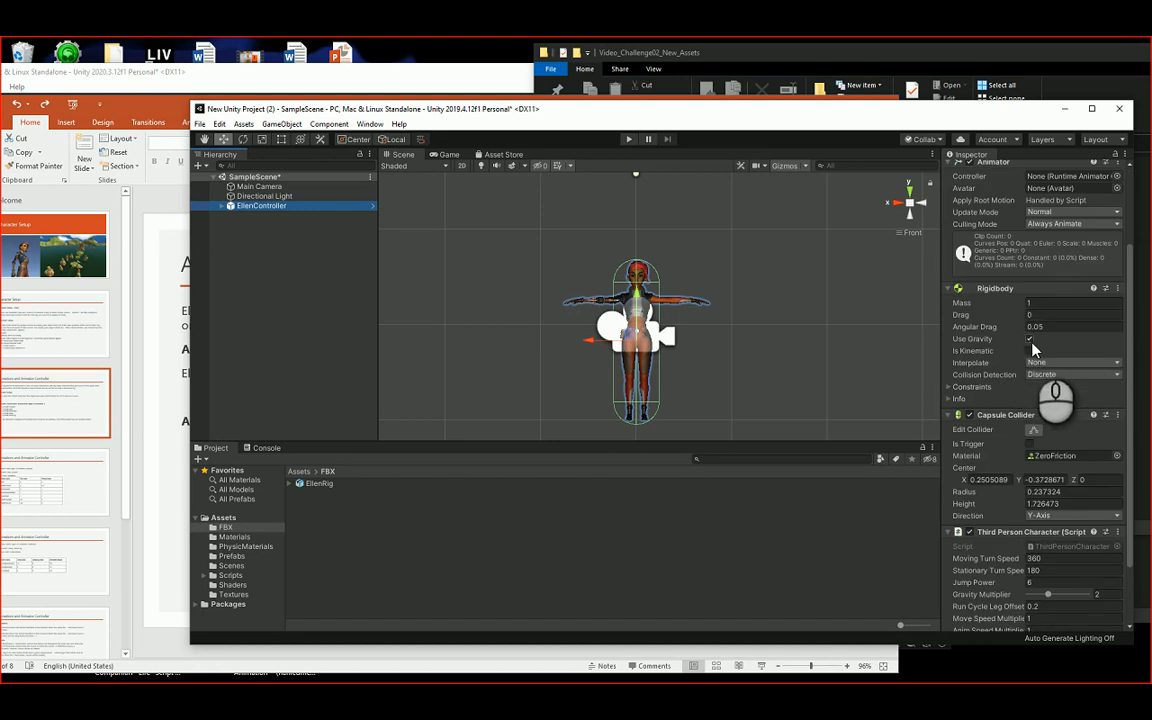
scroll(1035, 347, down, 2)
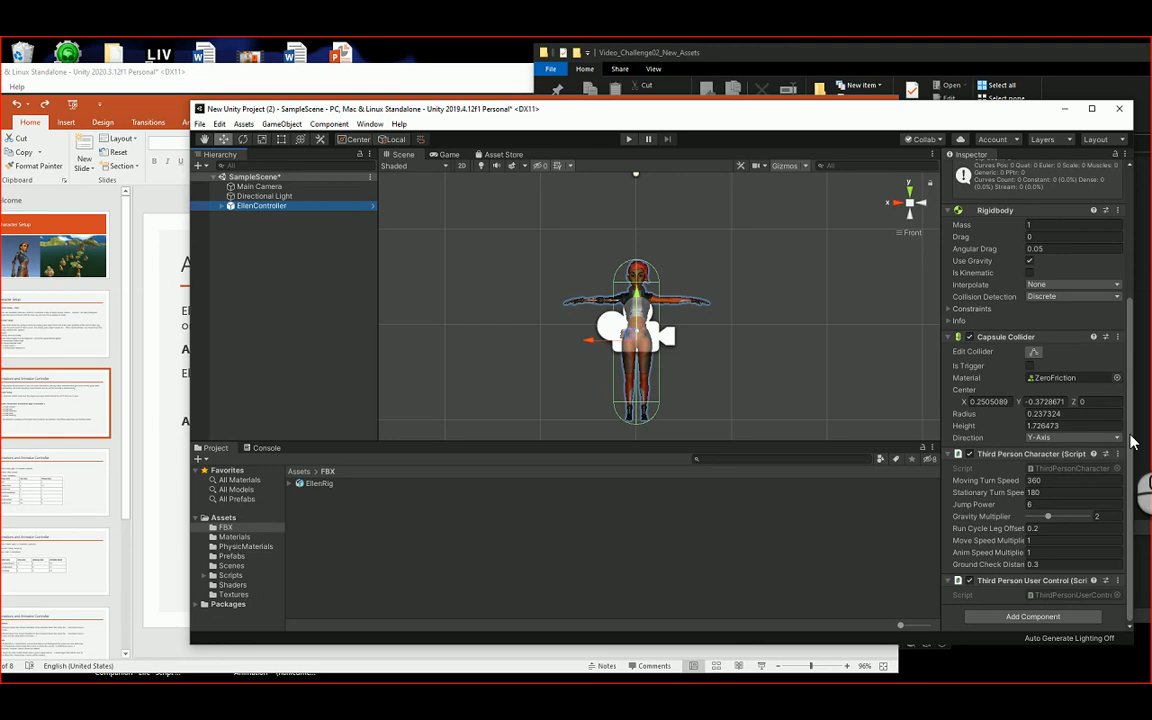
click(1037, 492)
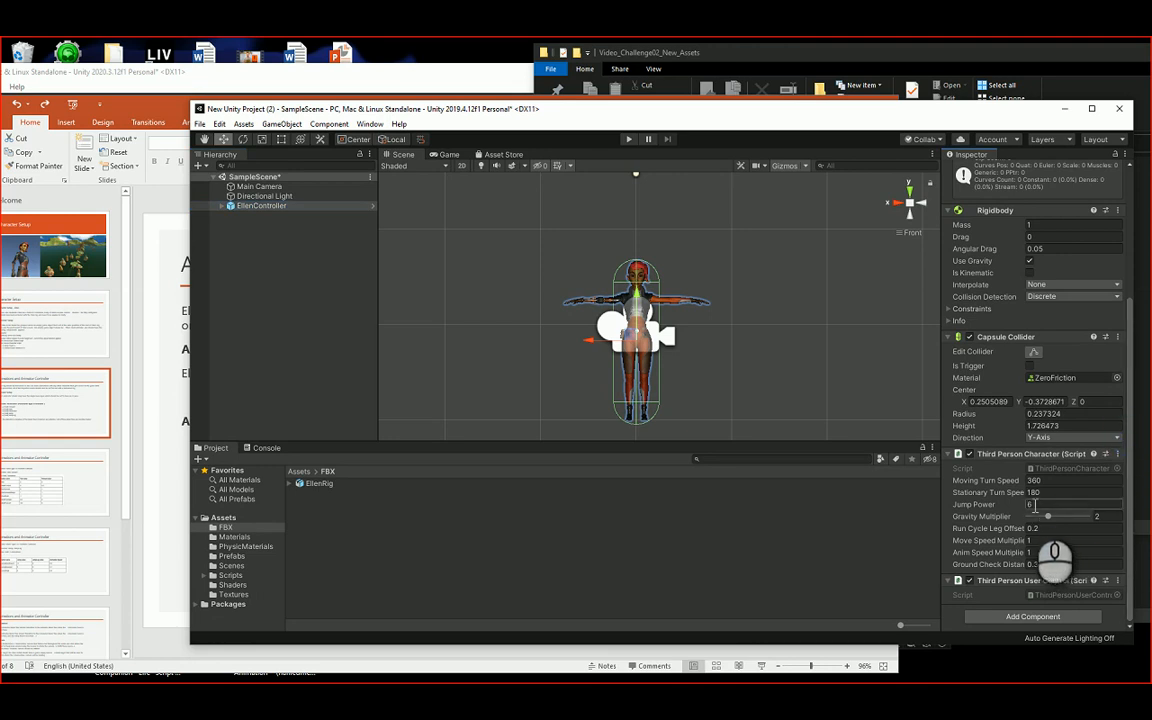
click(1056, 553)
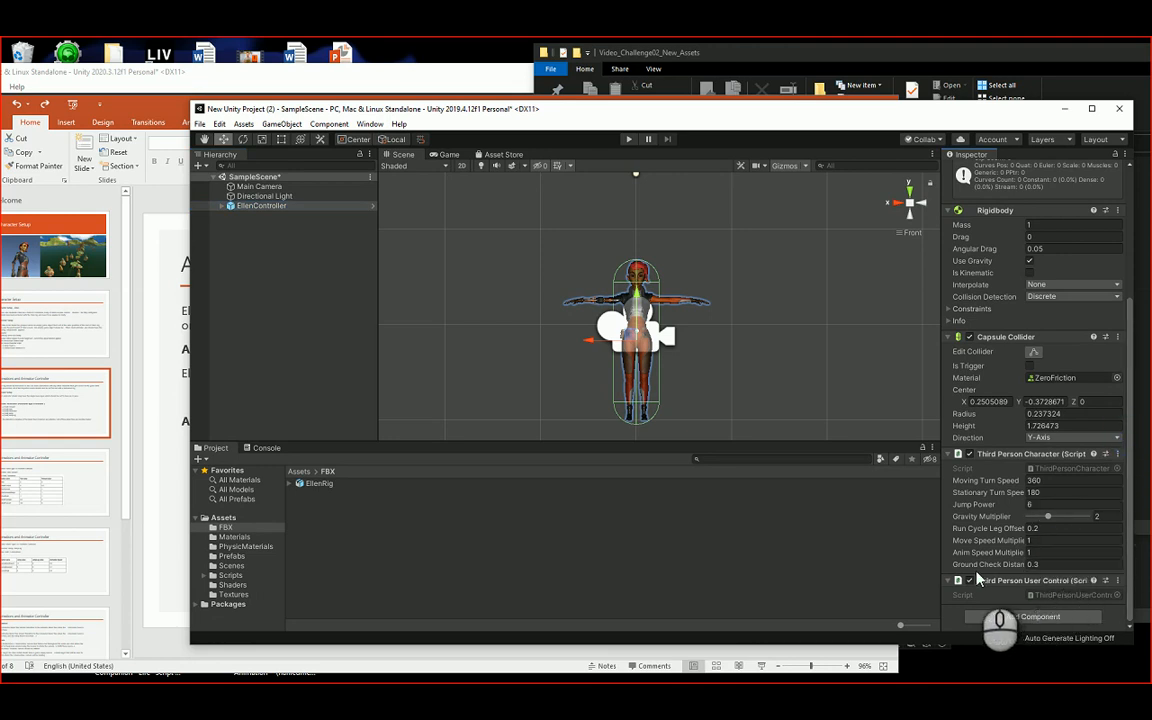
click(1054, 565)
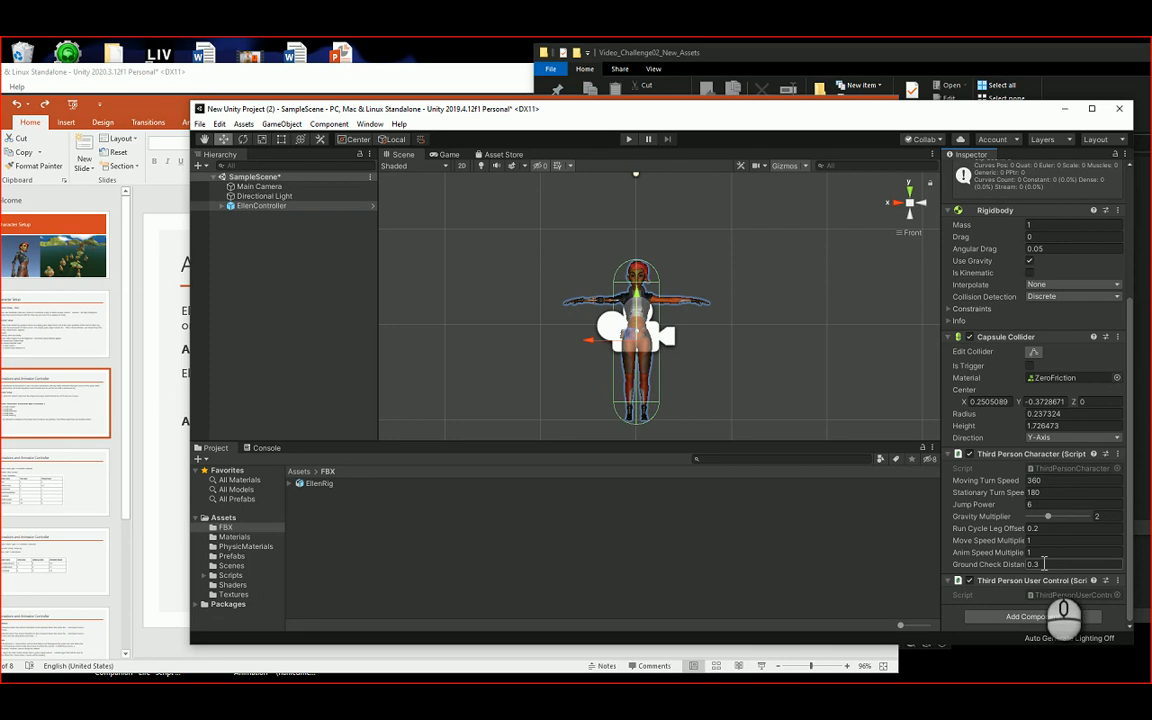
Step: Switch to PowerPoint, check the Animator Parameters slide and its neighbouring slides, and minimize the presentation to return to Unity
click(157, 484)
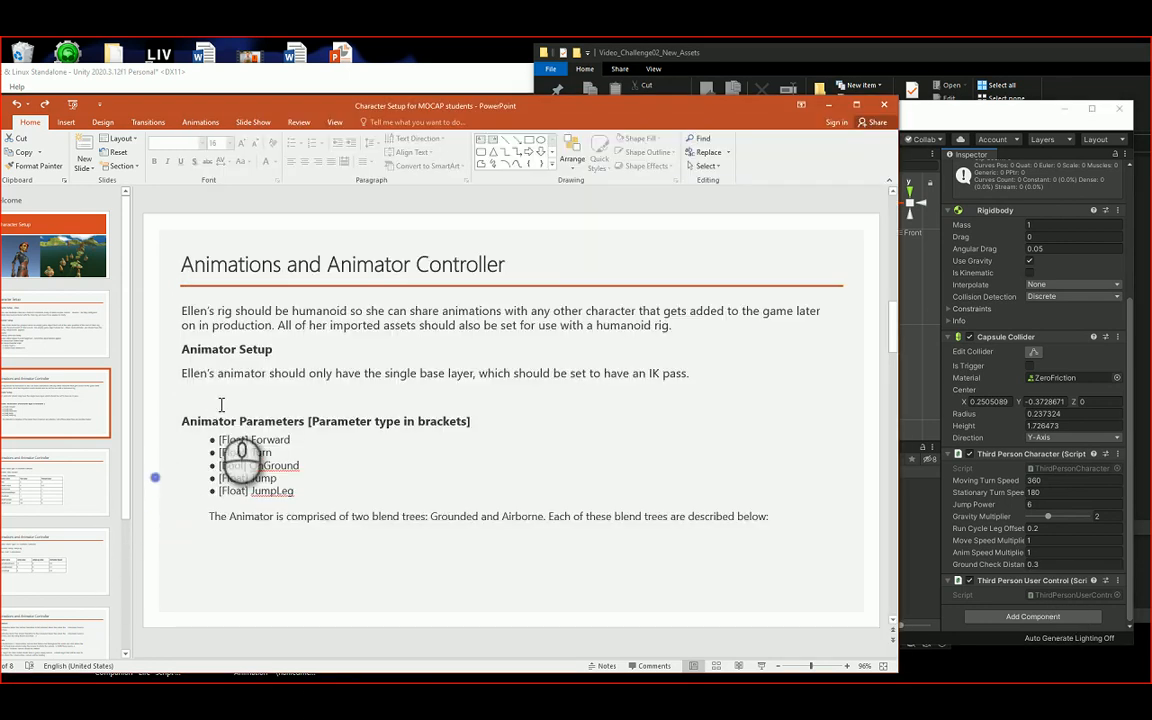
scroll(221, 402, up, 5)
click(53, 400)
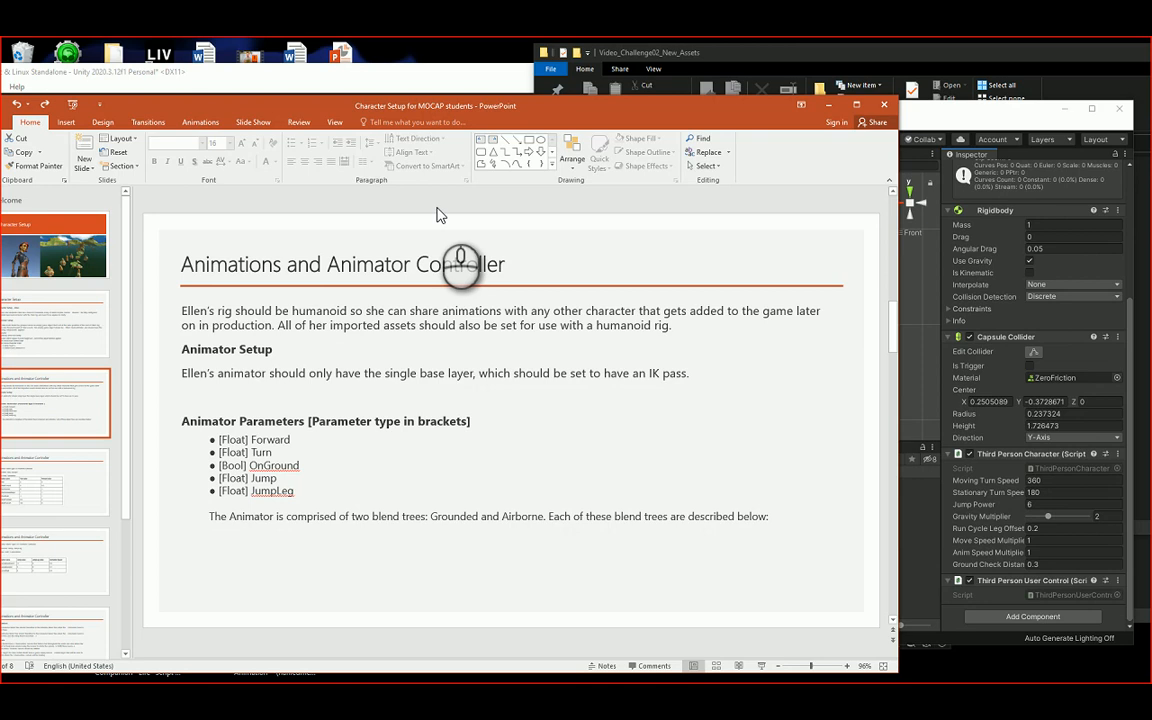
drag(539, 114, 633, 112)
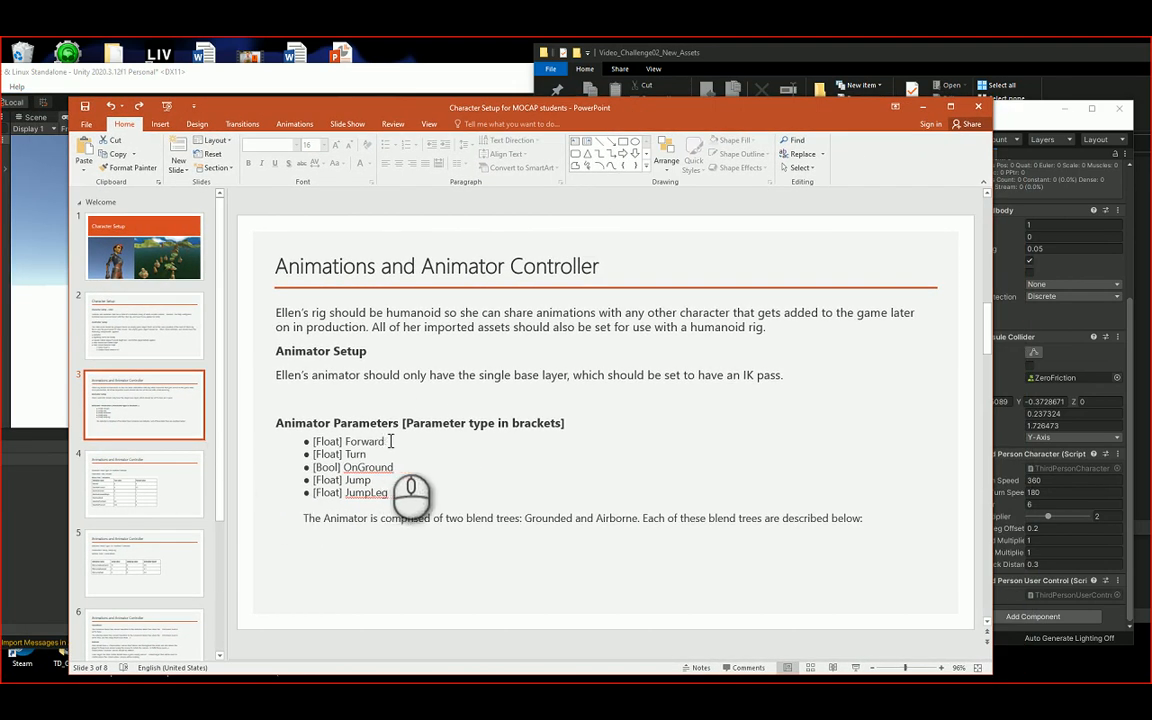
click(165, 352)
click(164, 416)
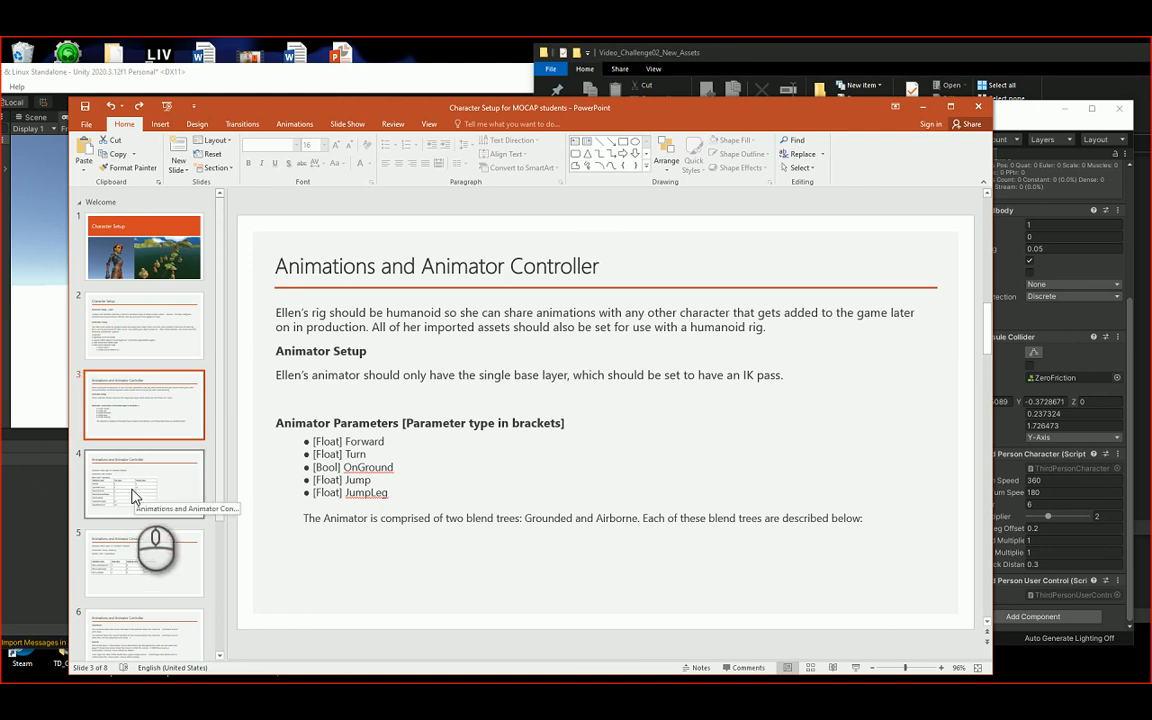
click(133, 497)
click(140, 405)
click(922, 106)
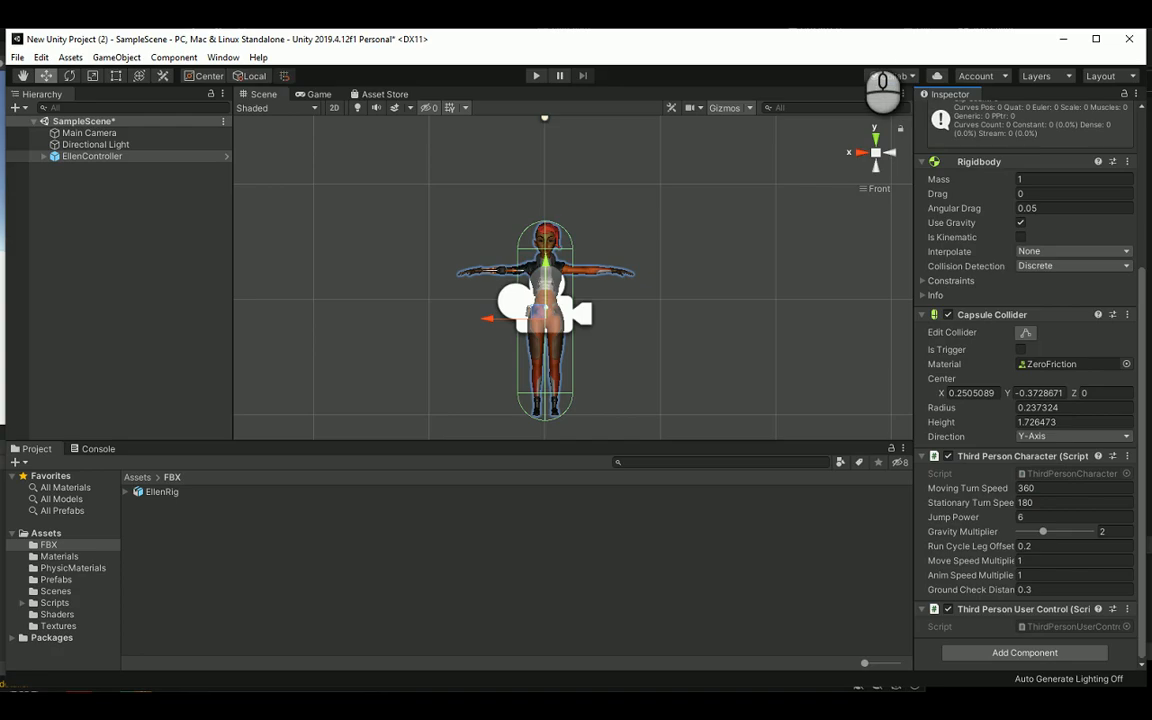